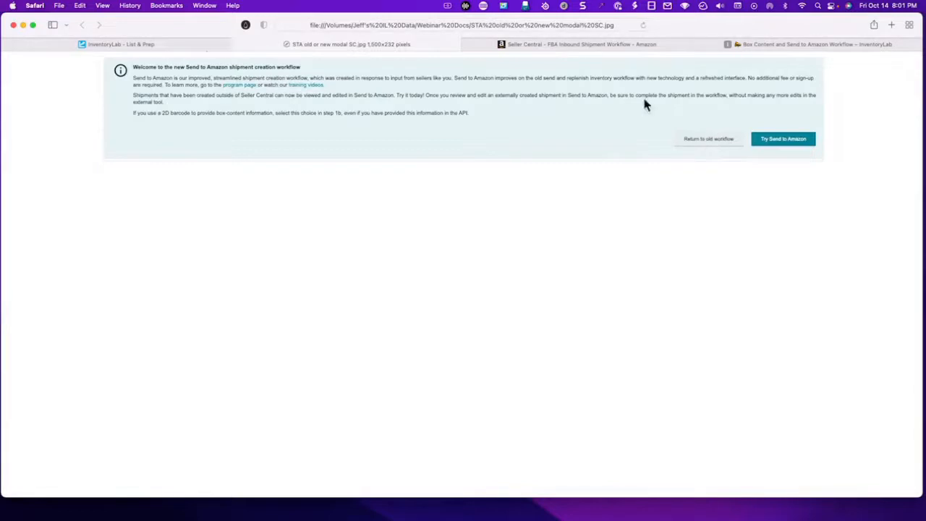
- Compare the Send to Amazon workflow notice, the Seller Central shipment page and the working shipments in InventoryLab
{"action": "left_click", "coordinate": [560, 45]}
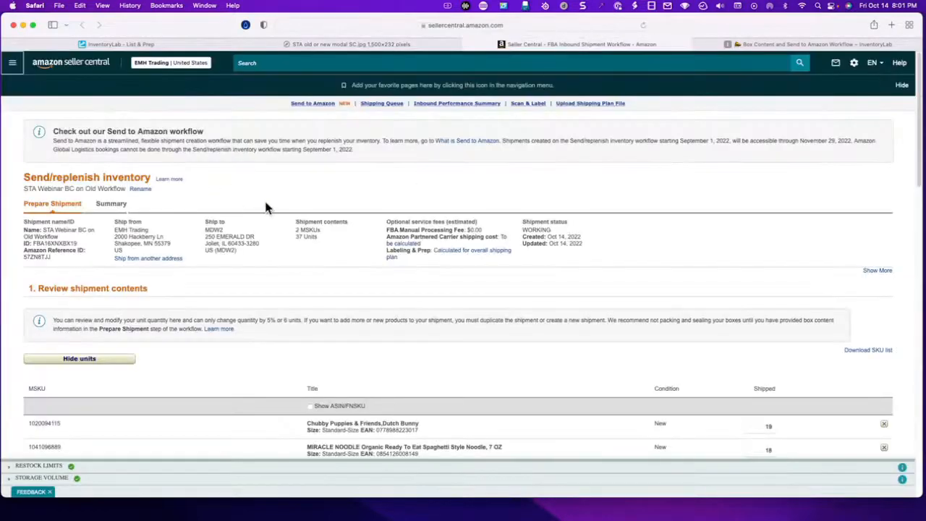
{"action": "left_click", "coordinate": [337, 46]}
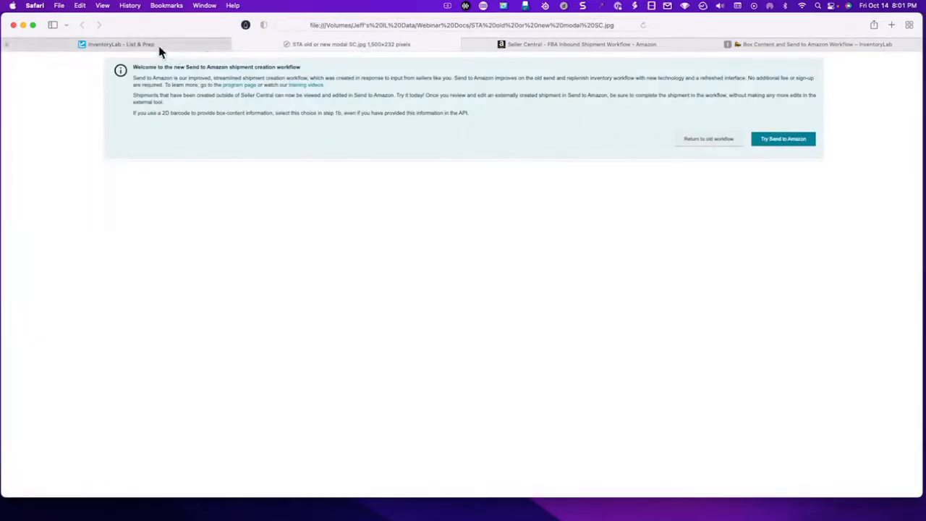
{"action": "mouse_move", "coordinate": [160, 50]}
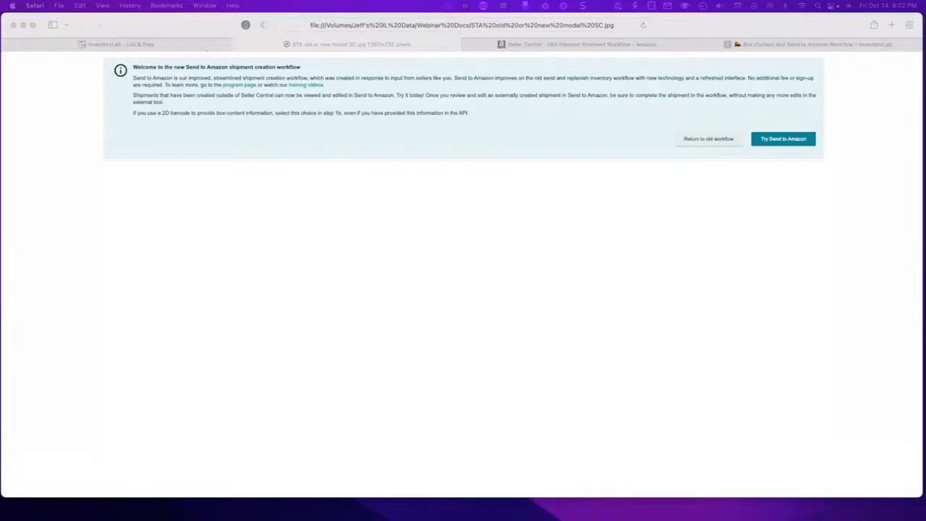
{"action": "left_click", "coordinate": [182, 44]}
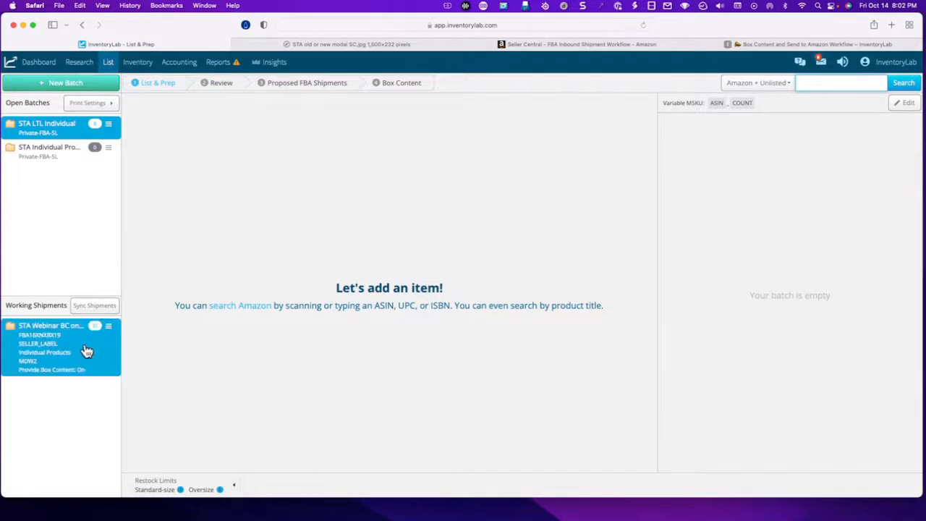
{"action": "left_click", "coordinate": [353, 48]}
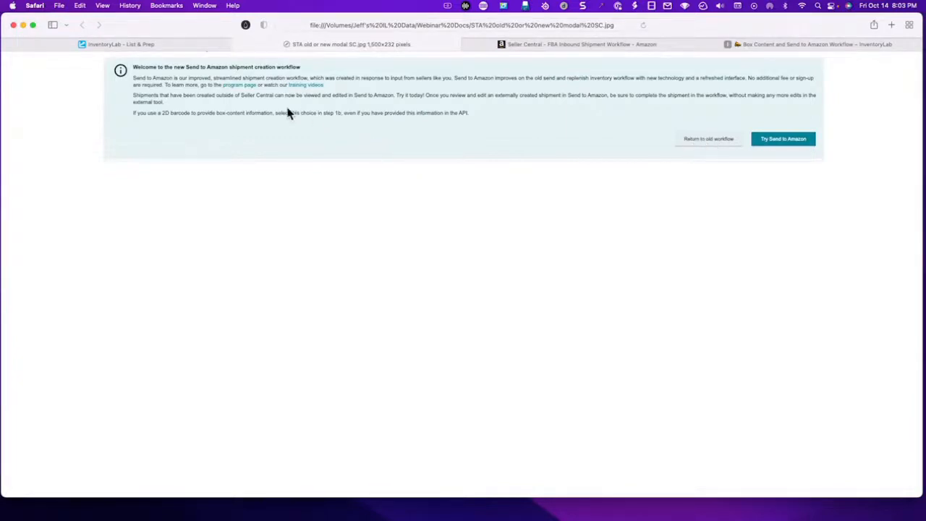
- Review the STA Webinar BC on Old Workflow shipment in Seller Central, from its contents and shipping service to the box weights and dimensions
{"action": "left_click", "coordinate": [539, 44]}
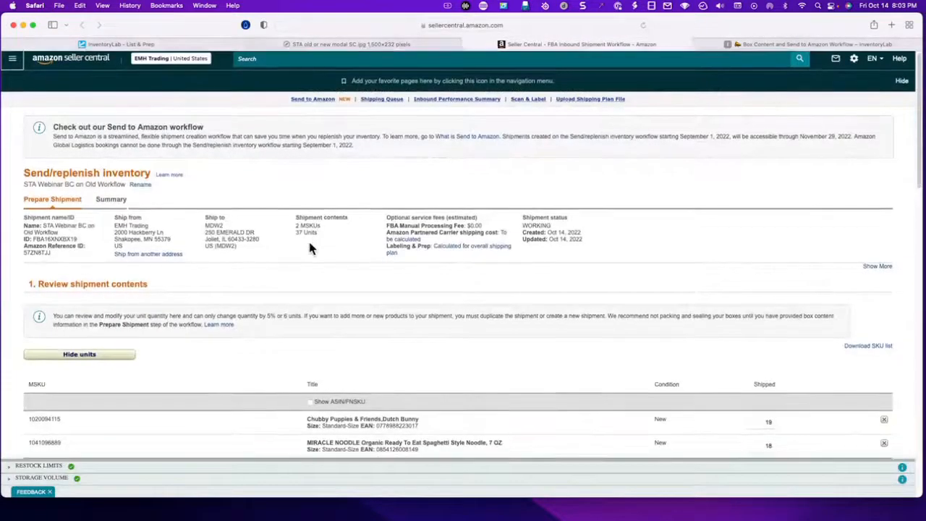
{"action": "scroll", "coordinate": [308, 239], "scroll_direction": "down", "scroll_amount": 5}
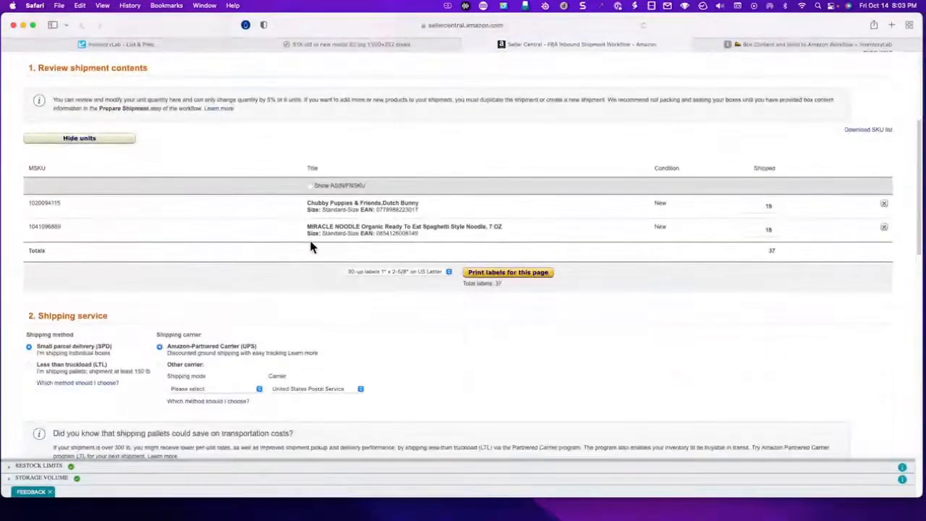
{"action": "scroll", "coordinate": [311, 247], "scroll_direction": "down", "scroll_amount": 1}
{"action": "scroll", "coordinate": [311, 246], "scroll_direction": "down", "scroll_amount": 4}
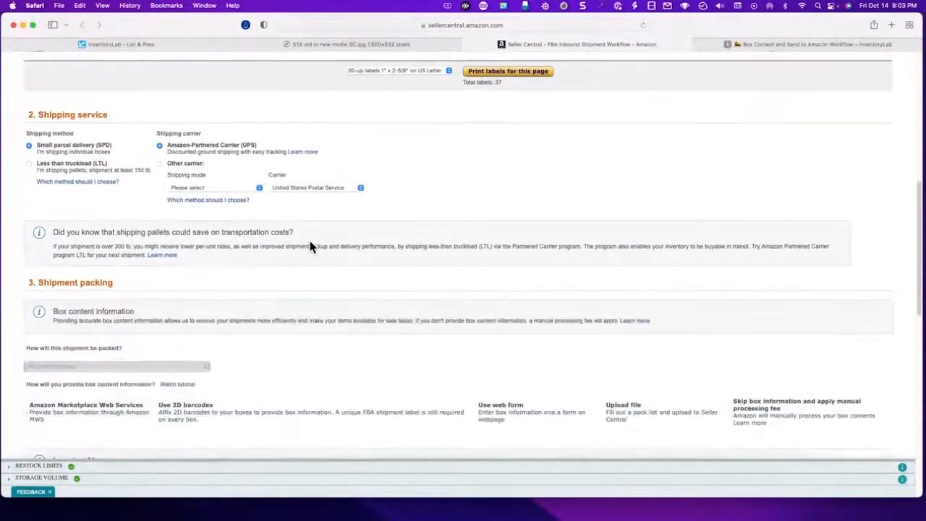
{"action": "scroll", "coordinate": [313, 246], "scroll_direction": "down", "scroll_amount": 6}
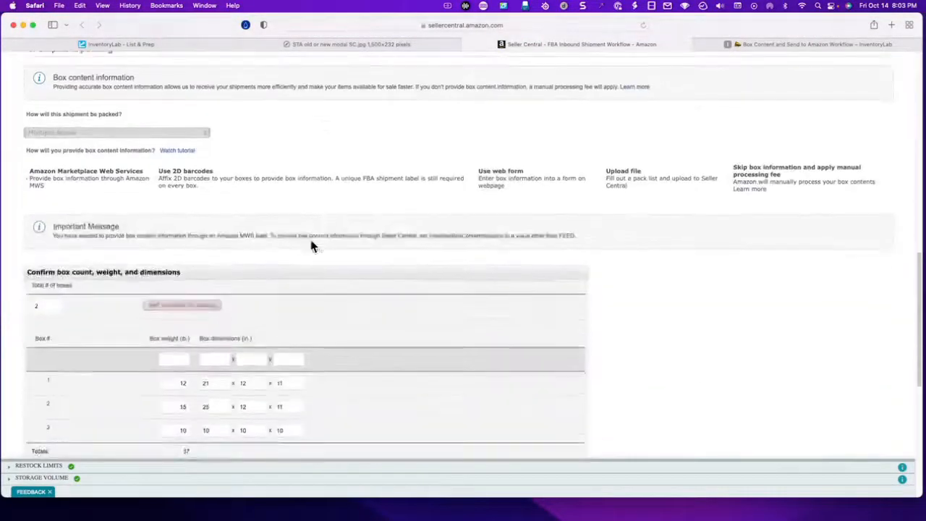
{"action": "scroll", "coordinate": [311, 246], "scroll_direction": "down", "scroll_amount": 3}
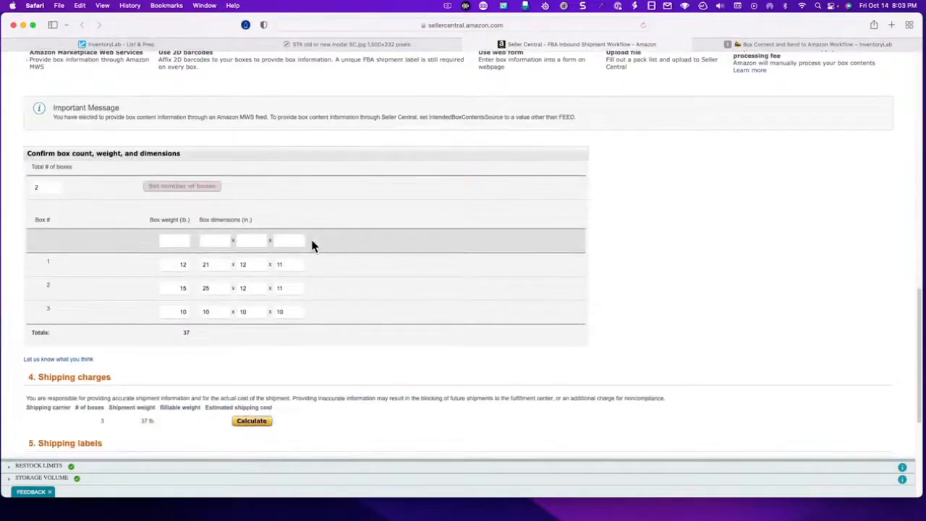
{"action": "scroll", "coordinate": [365, 264], "scroll_direction": "up", "scroll_amount": 9}
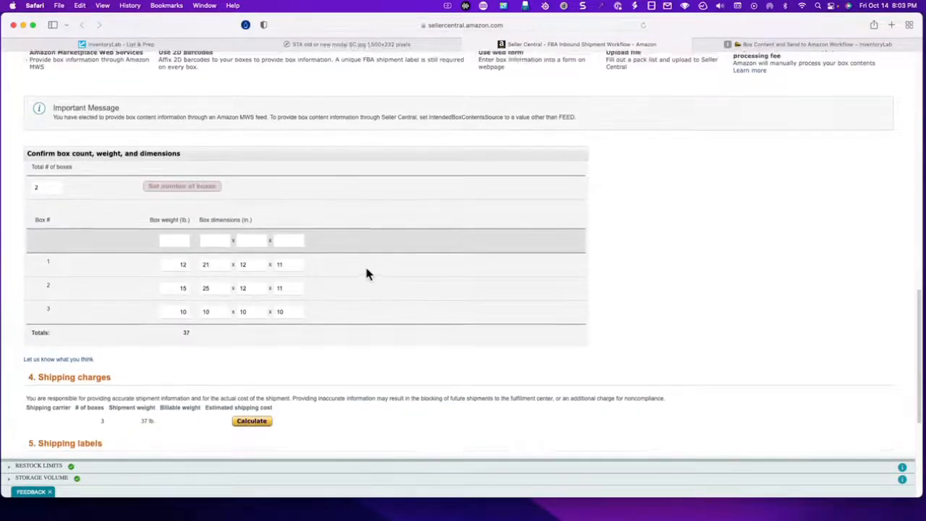
{"action": "scroll", "coordinate": [366, 267], "scroll_direction": "up", "scroll_amount": 12}
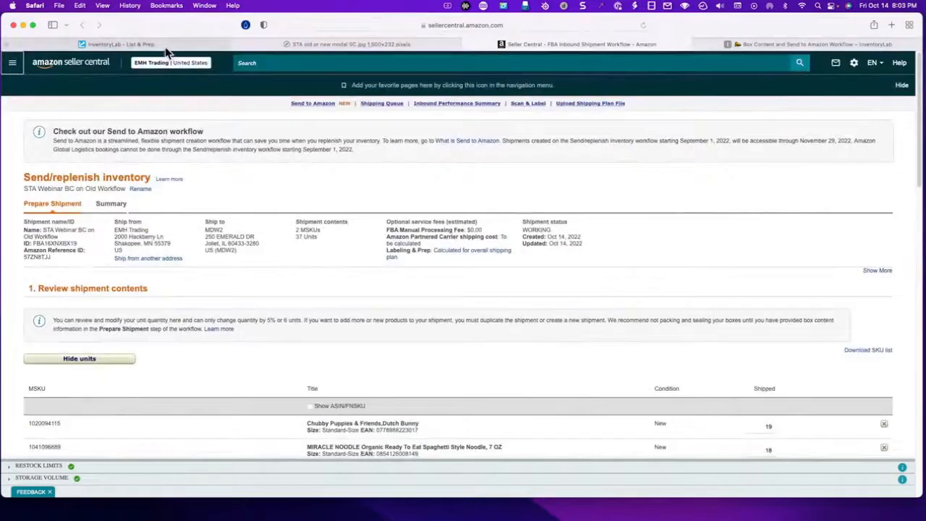
- Switch to InventoryLab, open the STA Individual Products batch and search for ASIN B002BZQIBM
{"action": "left_click", "coordinate": [162, 45]}
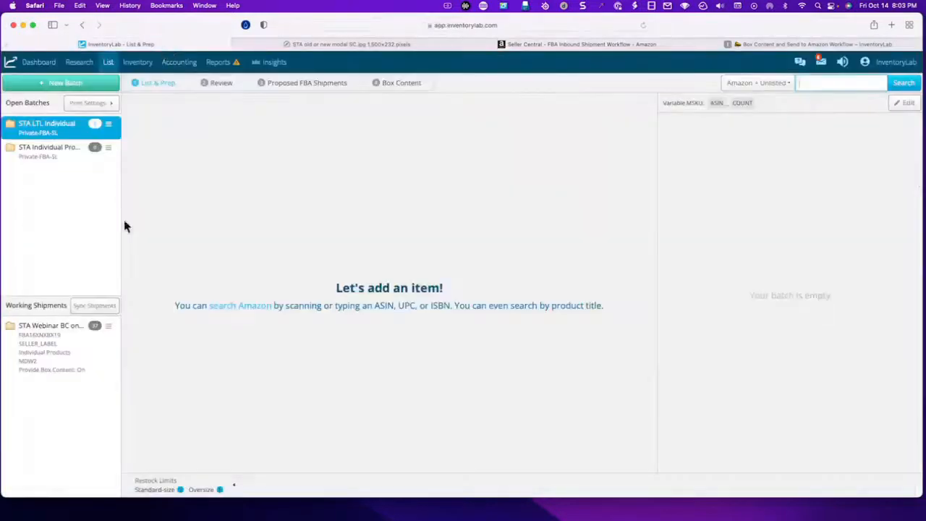
{"action": "left_click", "coordinate": [58, 152]}
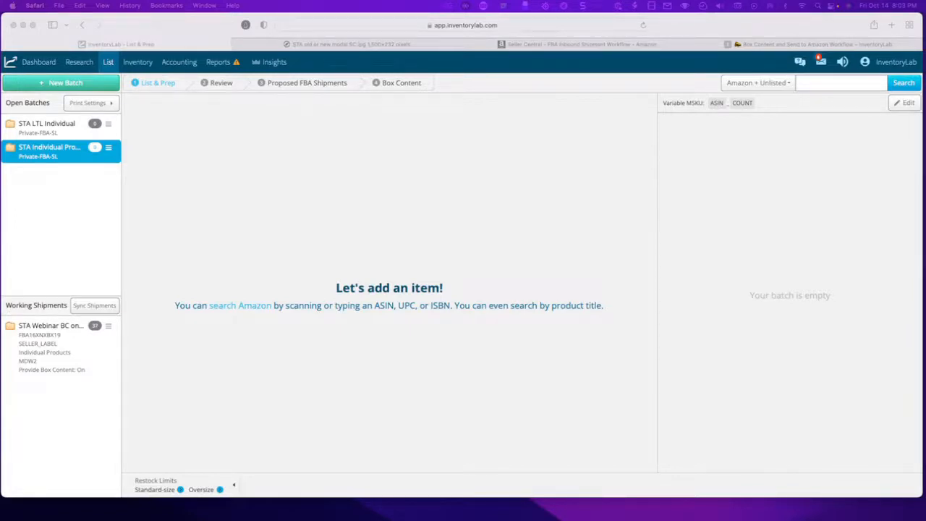
{"action": "left_click", "coordinate": [819, 84]}
{"action": "type", "text": "B002BZQIBM"}
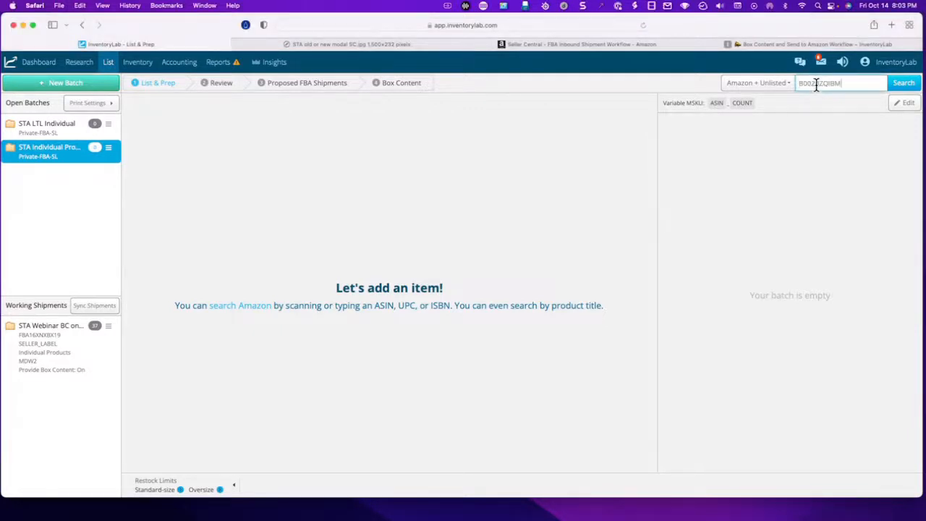
{"action": "left_click", "coordinate": [907, 84]}
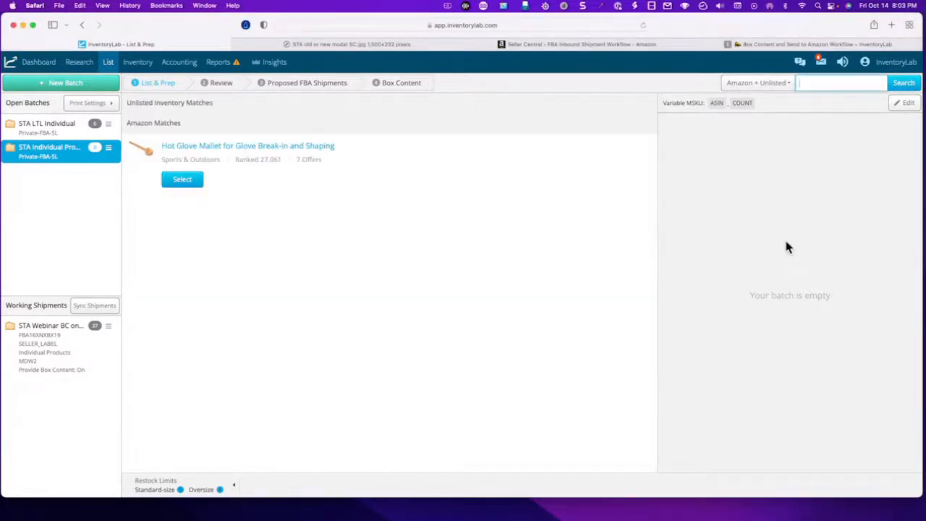
- Select the Hot Glove Mallet match and add it to the batch with a total quantity of 20
{"action": "left_click", "coordinate": [182, 181]}
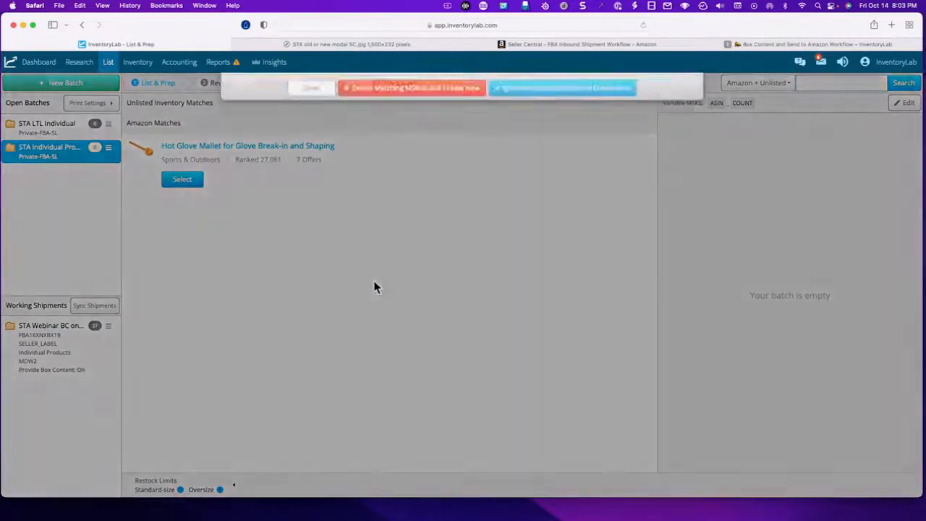
{"action": "left_click", "coordinate": [640, 181]}
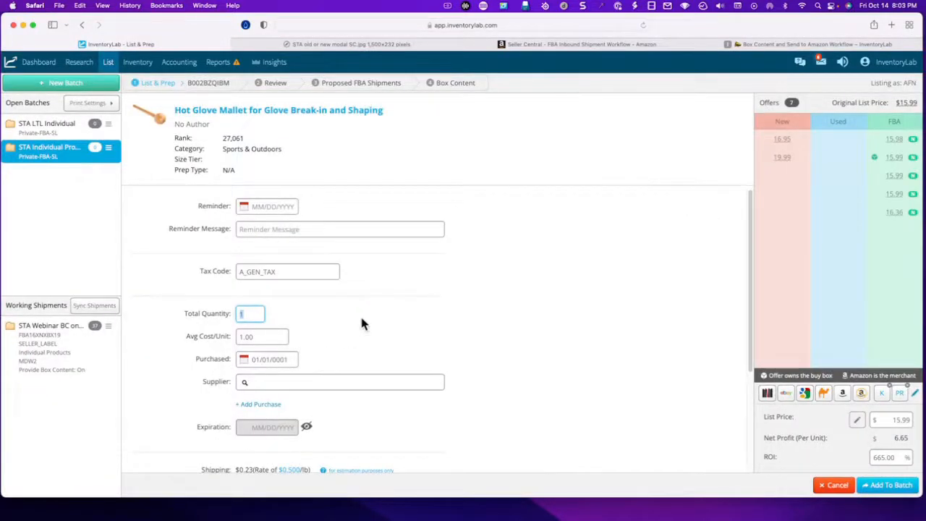
{"action": "type", "text": "20"}
{"action": "left_click", "coordinate": [889, 486]}
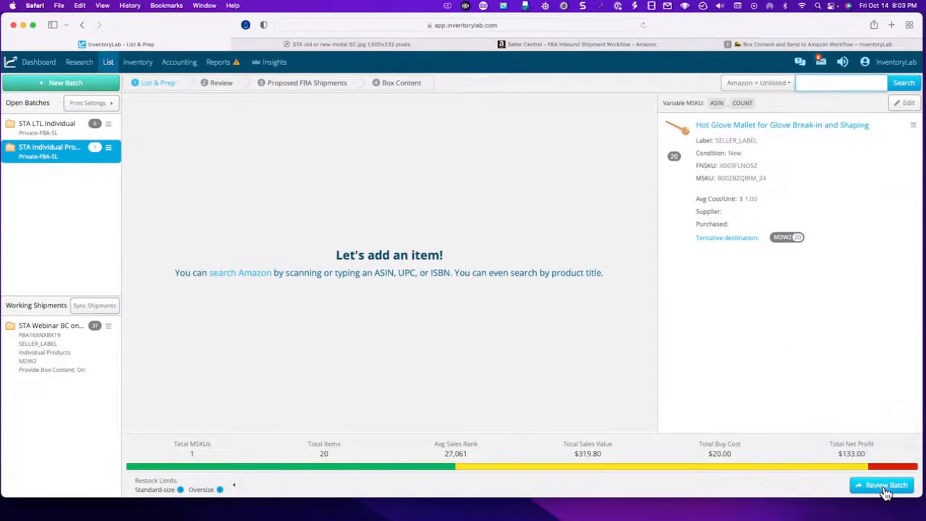
- Review and submit the batch, and create the proposed STA Individual Products shipment to MDW2
{"action": "left_click", "coordinate": [879, 487]}
{"action": "left_click", "coordinate": [890, 484]}
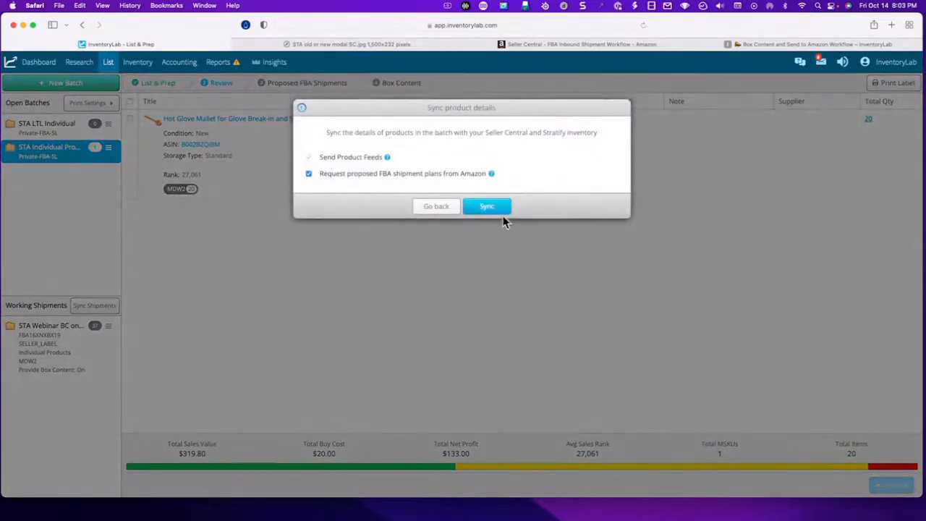
{"action": "left_click", "coordinate": [501, 211]}
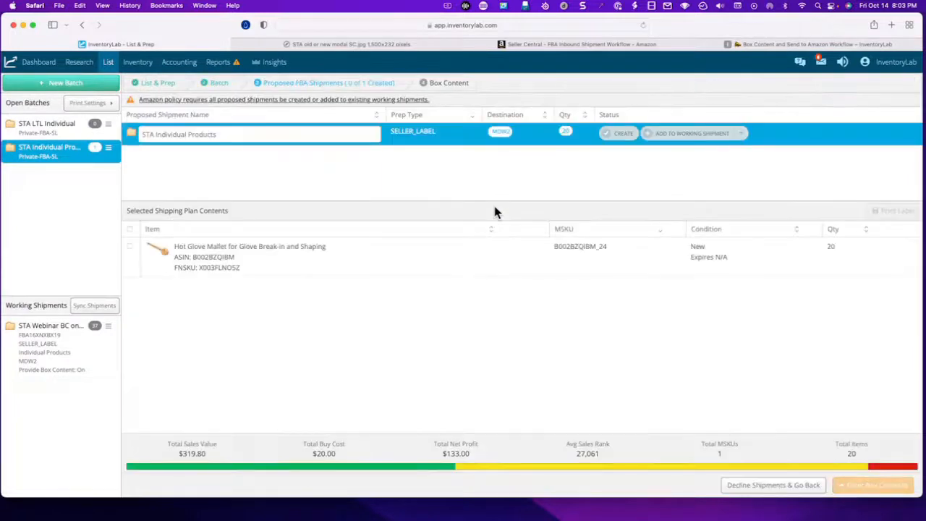
{"action": "left_click", "coordinate": [624, 138]}
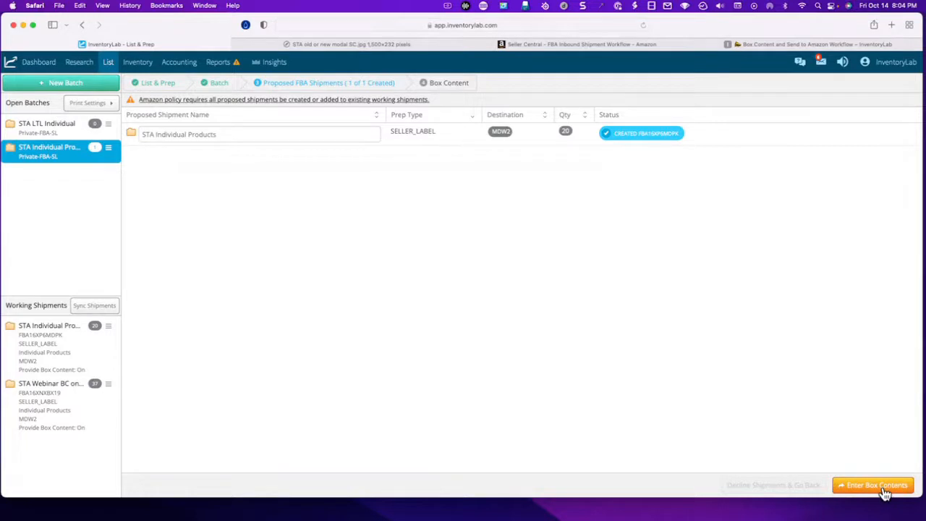
- Enter the box contents for the new shipment by assigning 5 mallet units to box U001
{"action": "left_click", "coordinate": [71, 356]}
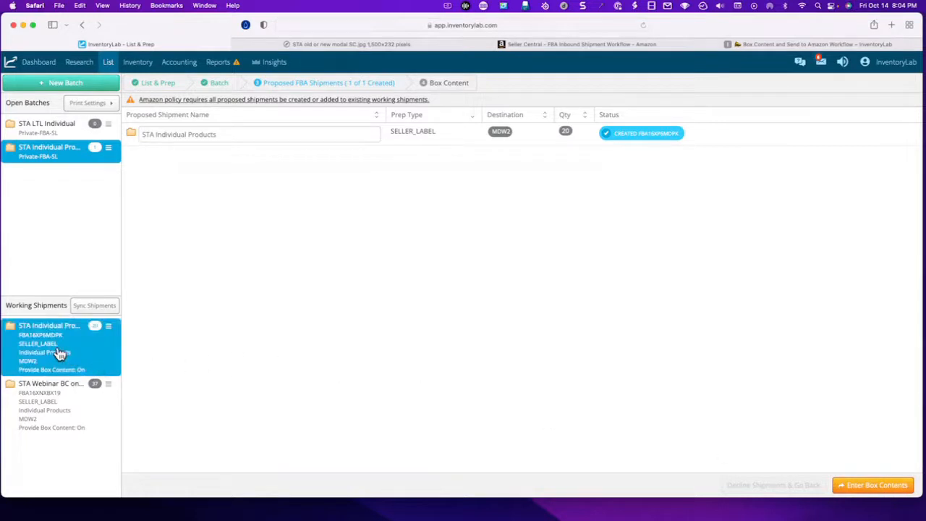
{"action": "left_click", "coordinate": [893, 486]}
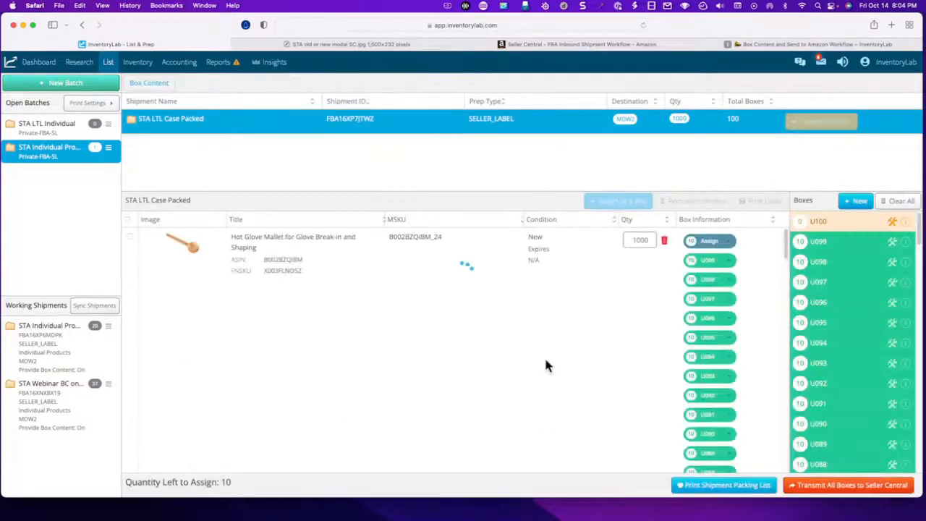
{"action": "left_click", "coordinate": [738, 246]}
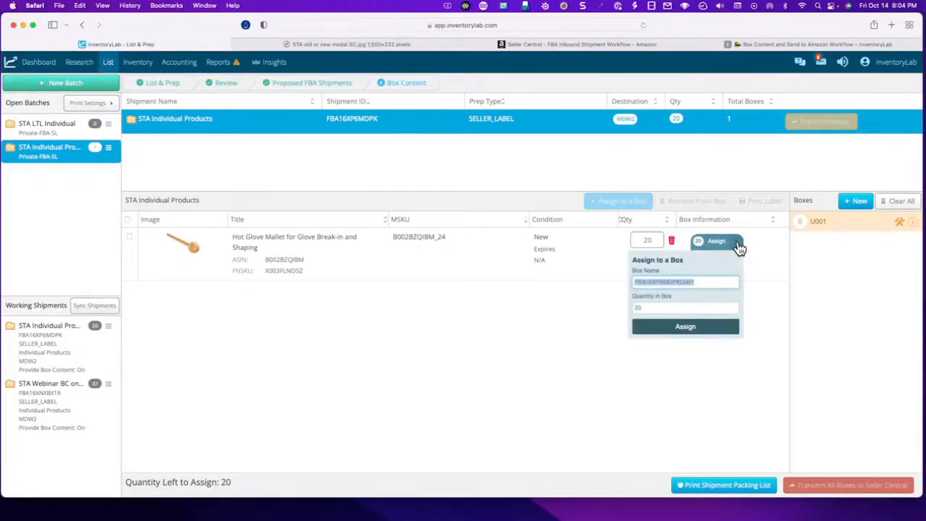
{"action": "key", "text": "Tab"}
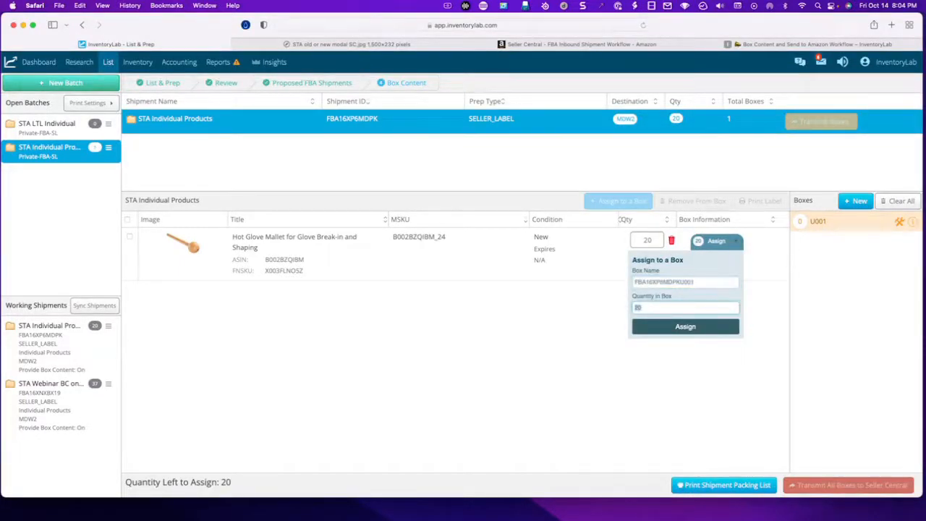
{"action": "type", "text": "5"}
{"action": "left_click", "coordinate": [695, 327]}
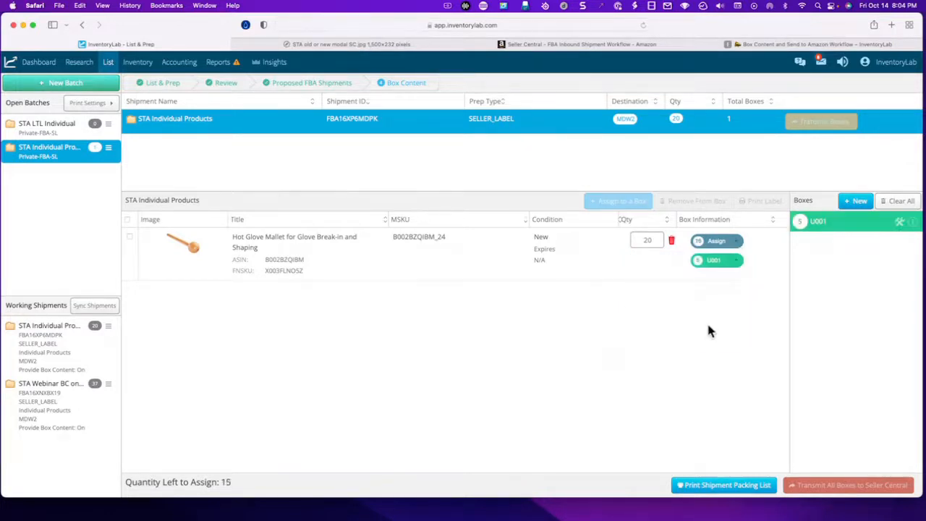
- Make 3 copies of box U001
{"action": "left_click", "coordinate": [899, 225]}
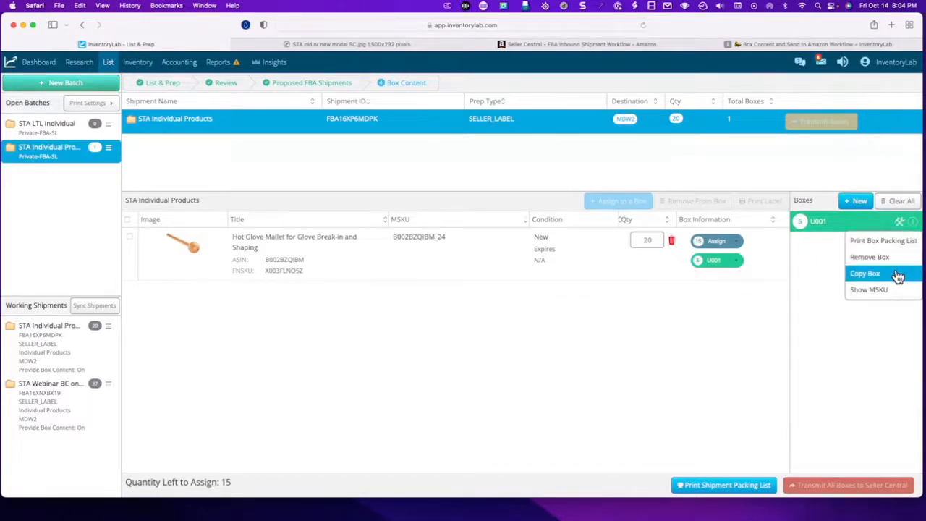
{"action": "left_click", "coordinate": [897, 275]}
{"action": "type", "text": "3"}
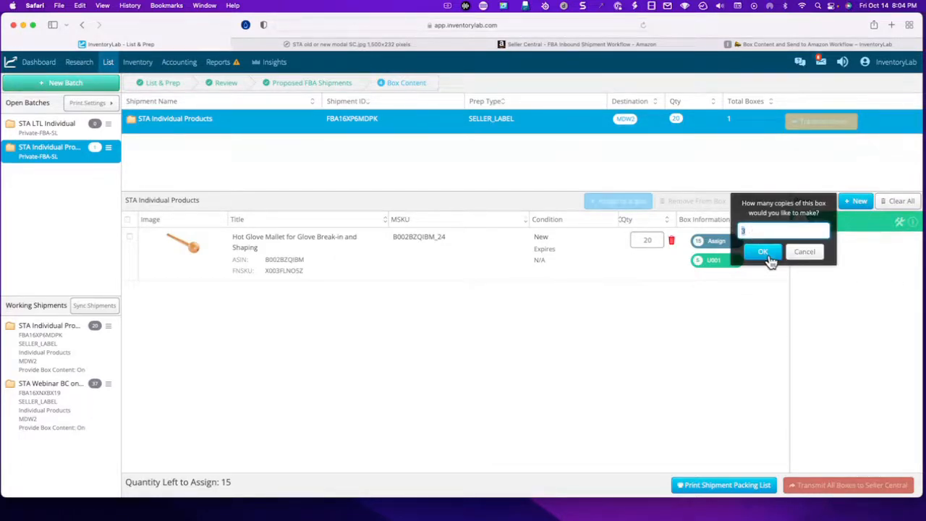
{"action": "left_click", "coordinate": [763, 253]}
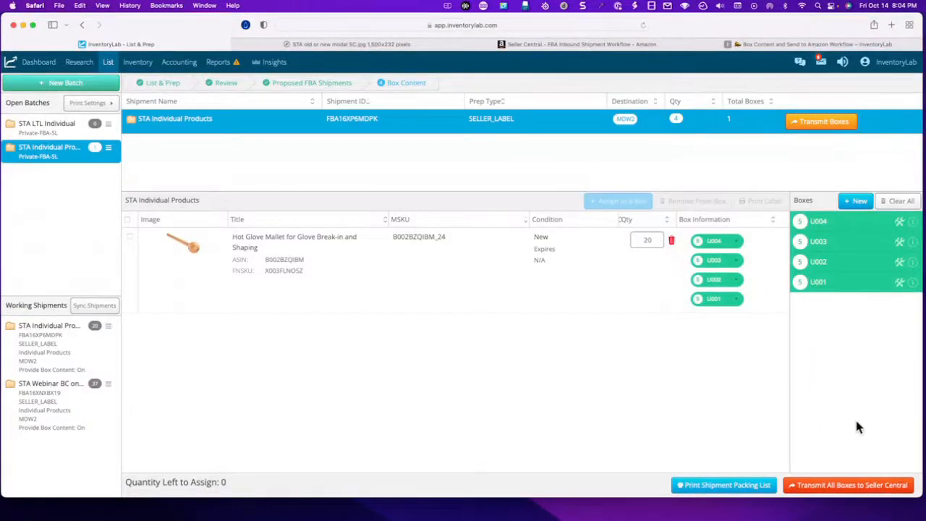
- Transmit the shipment's boxes, submitting a weight of 10 lbs and dimensions of 10 x 10 x 10 inches for all boxes
{"action": "left_click", "coordinate": [822, 123]}
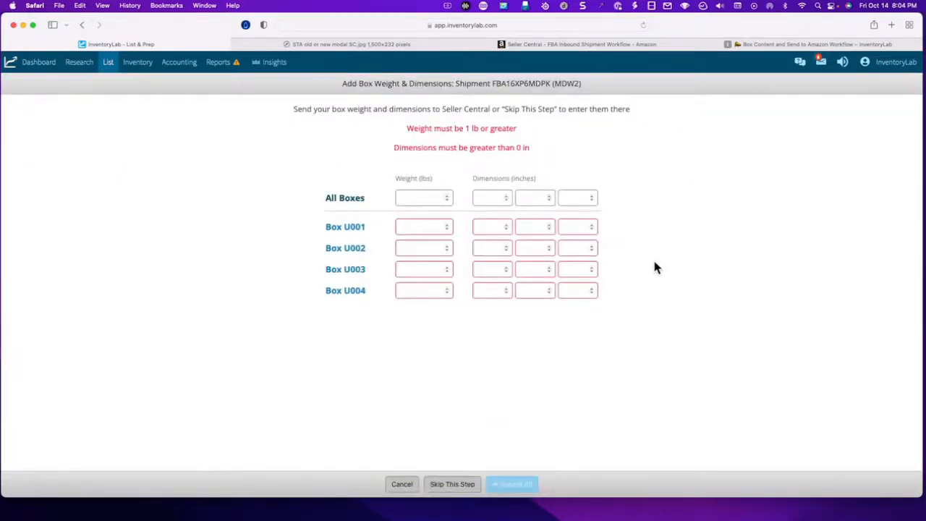
{"action": "left_click", "coordinate": [406, 197]}
{"action": "type", "text": "10"}
{"action": "key", "text": "Tab"}
{"action": "type", "text": "10"}
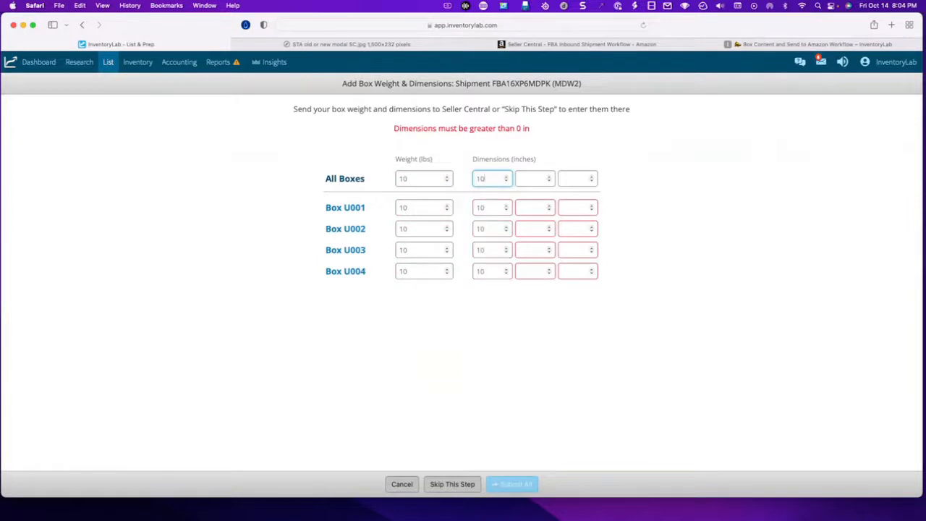
{"action": "key", "text": "Tab"}
{"action": "type", "text": "10"}
{"action": "key", "text": "Tab"}
{"action": "type", "text": "10"}
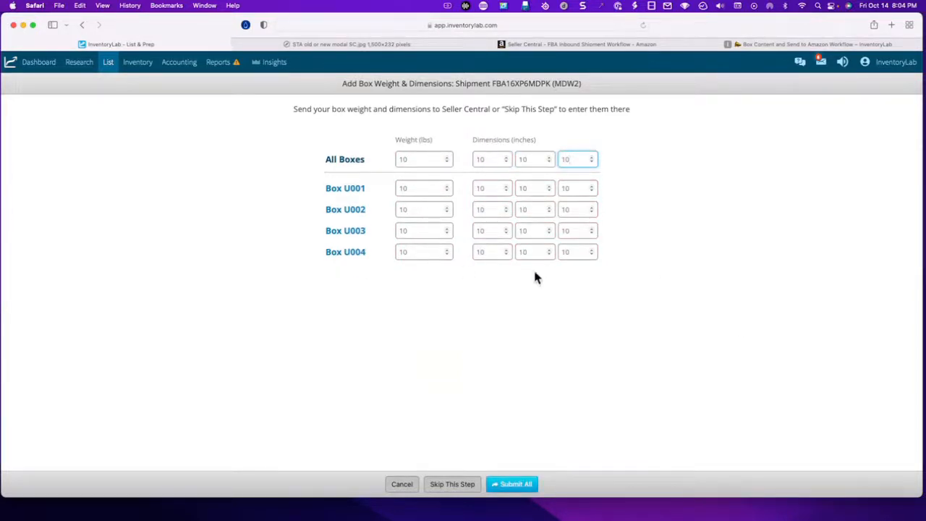
{"action": "left_click", "coordinate": [515, 487]}
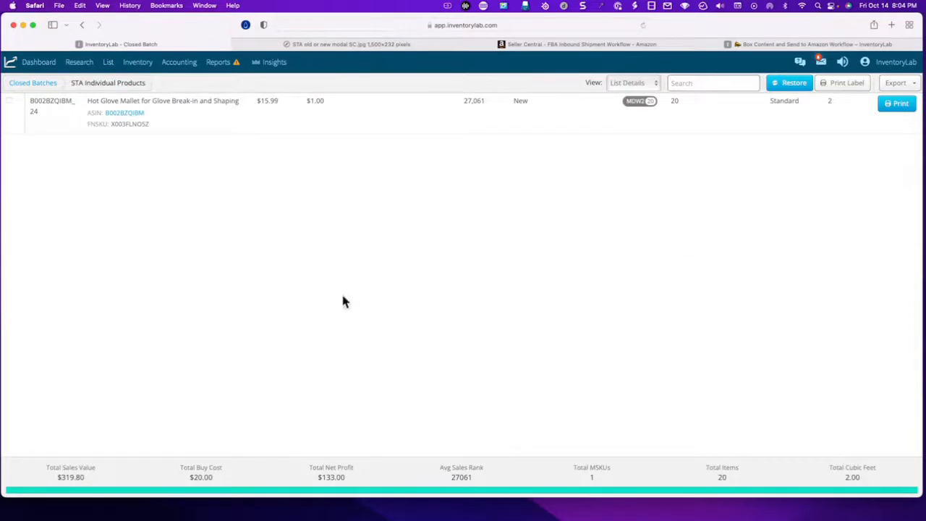
- Go to List & Prep and examine the saved image of the Send to Amazon welcome notice with its workflow choices
{"action": "mouse_move", "coordinate": [112, 66]}
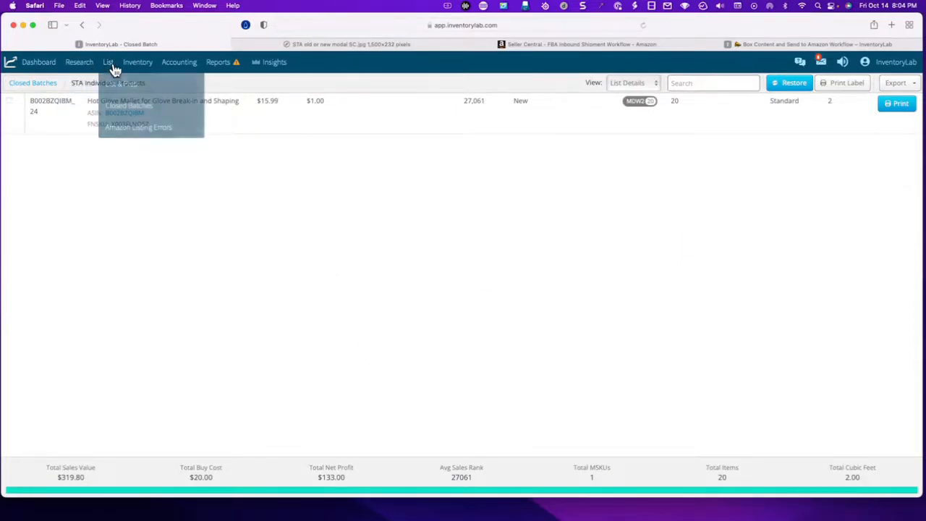
{"action": "left_click", "coordinate": [119, 81]}
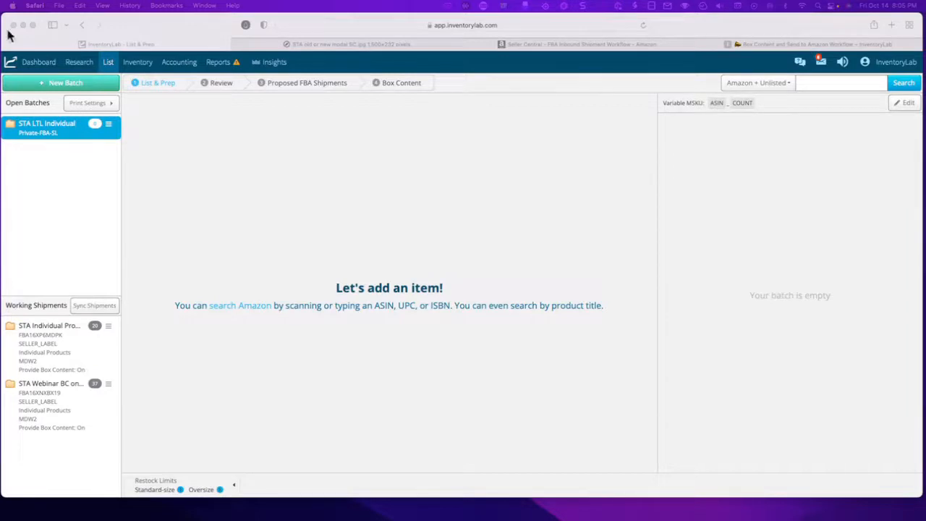
{"action": "left_click", "coordinate": [347, 45]}
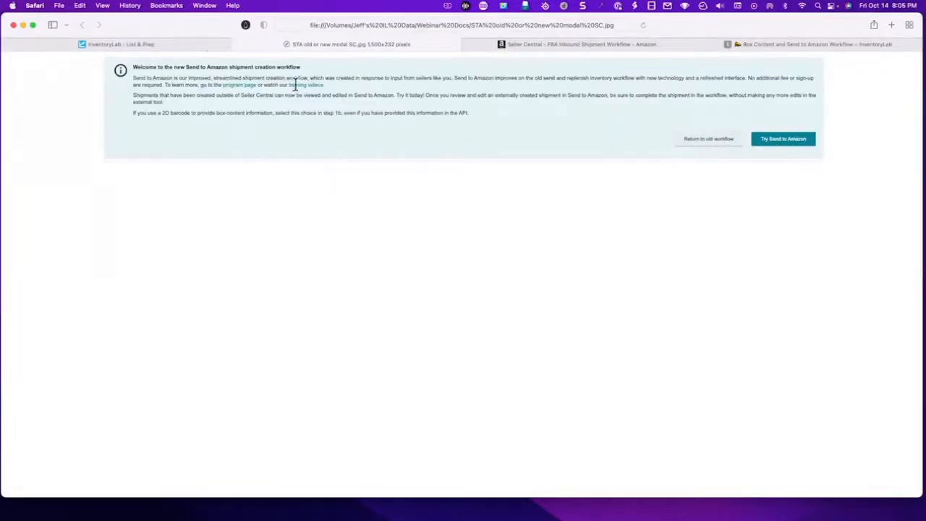
{"action": "left_click", "coordinate": [137, 45]}
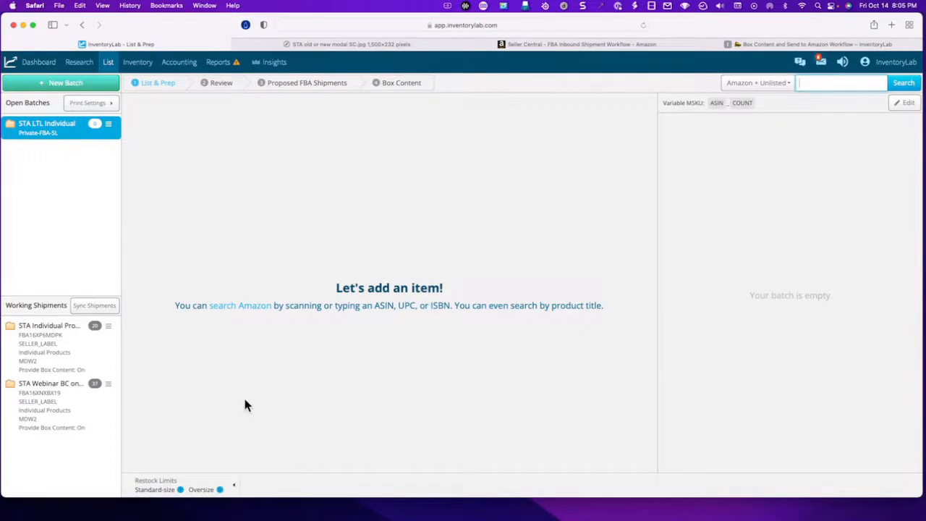
{"action": "left_click", "coordinate": [80, 351]}
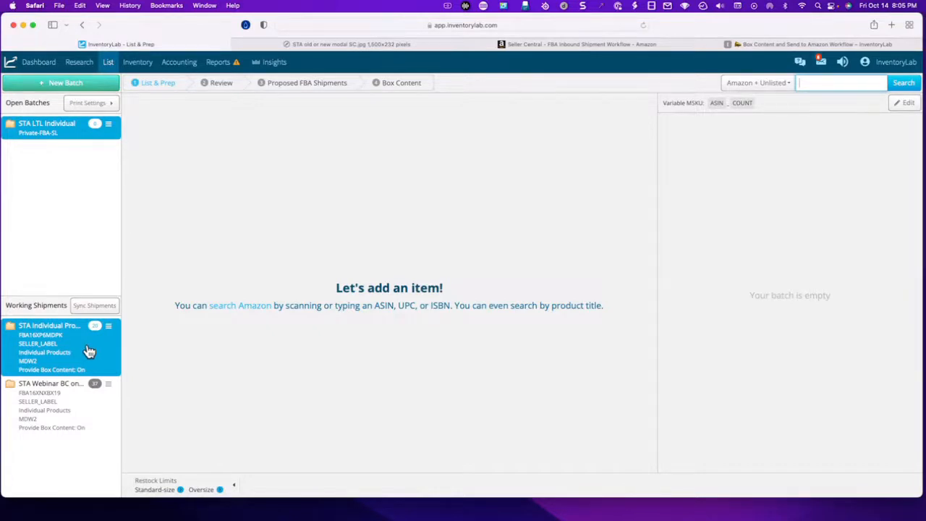
{"action": "left_click", "coordinate": [434, 45]}
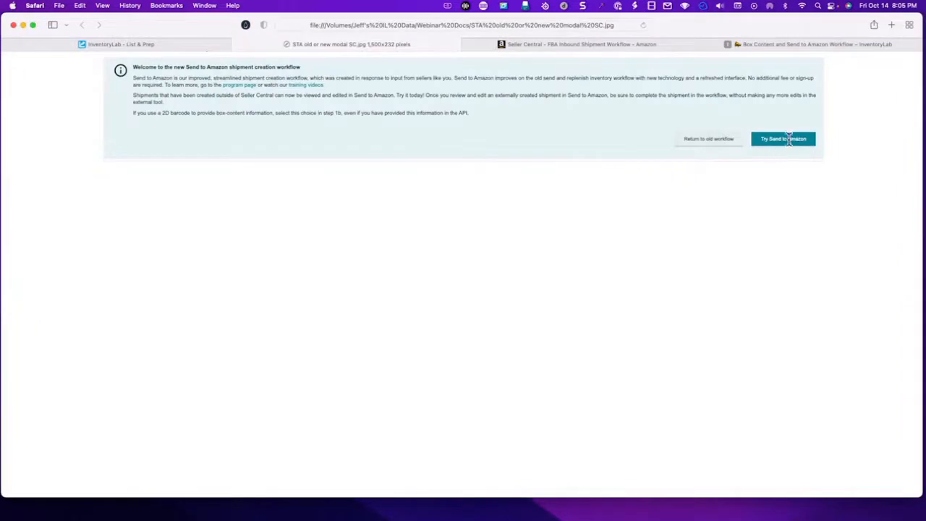
{"action": "left_click", "coordinate": [150, 45]}
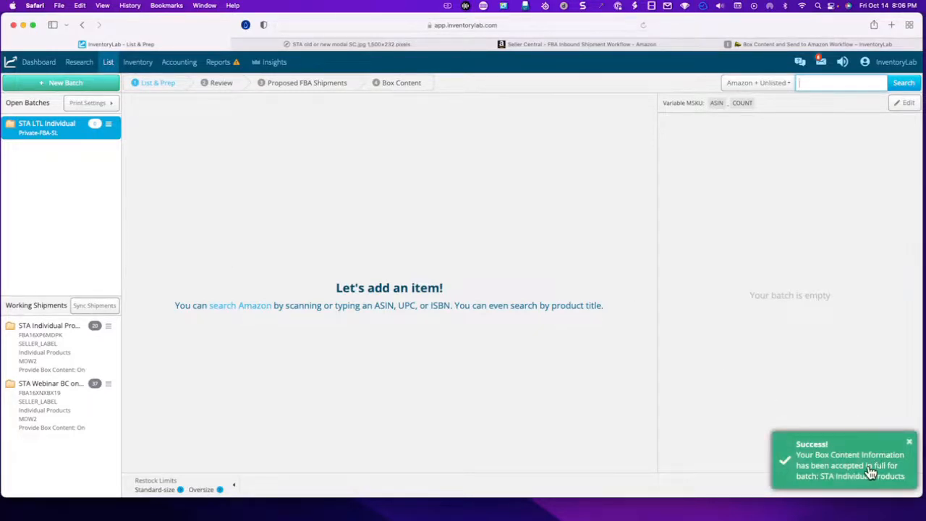
{"action": "left_click", "coordinate": [909, 442]}
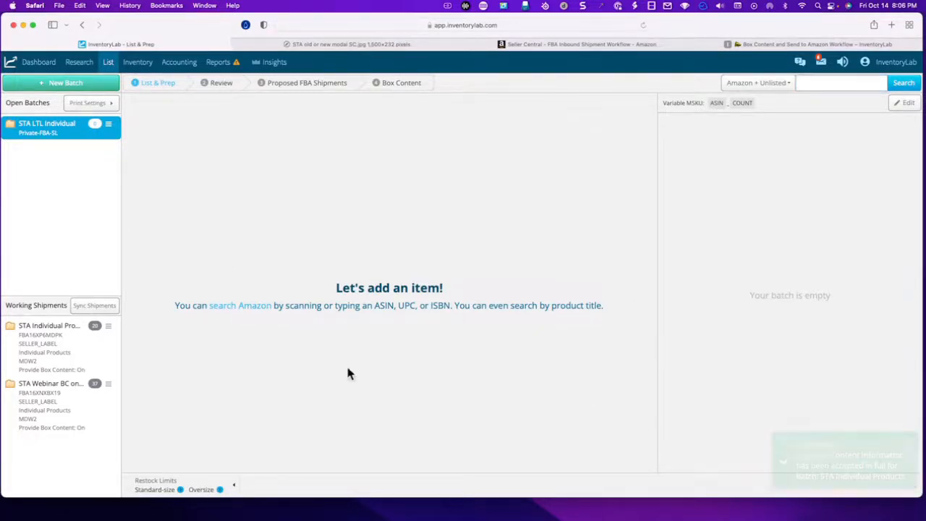
- Open the STA Individual Products shipment in Seller Central's old workflow and check its box count, weights and dimensions
{"action": "left_click", "coordinate": [70, 356]}
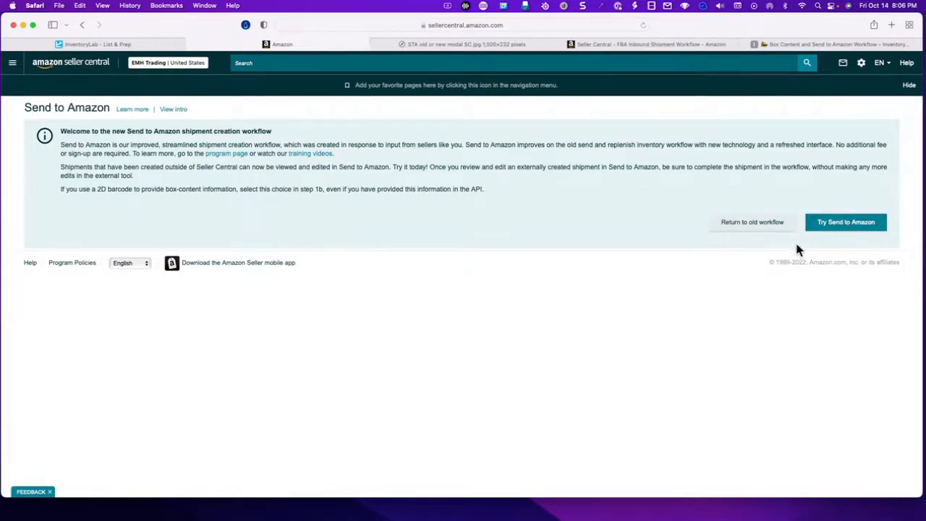
{"action": "left_click", "coordinate": [749, 229]}
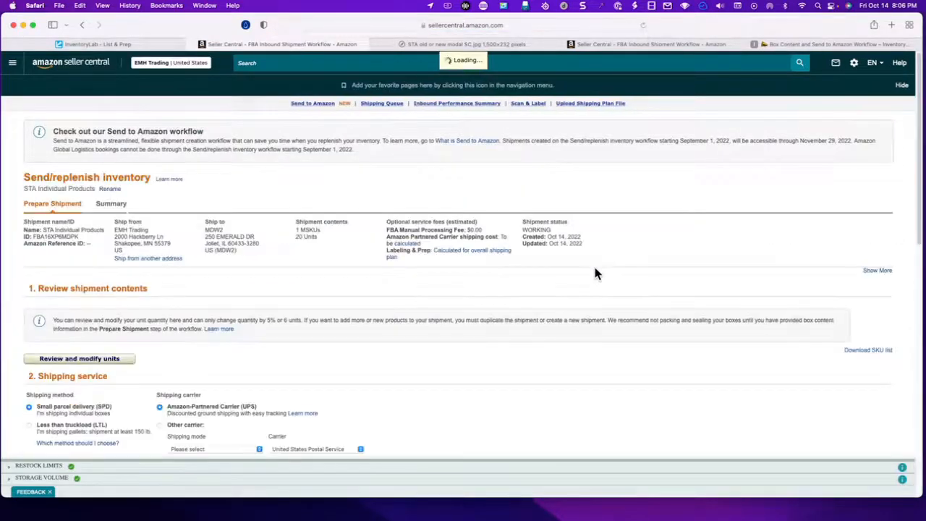
{"action": "scroll", "coordinate": [393, 361], "scroll_direction": "down", "scroll_amount": 10}
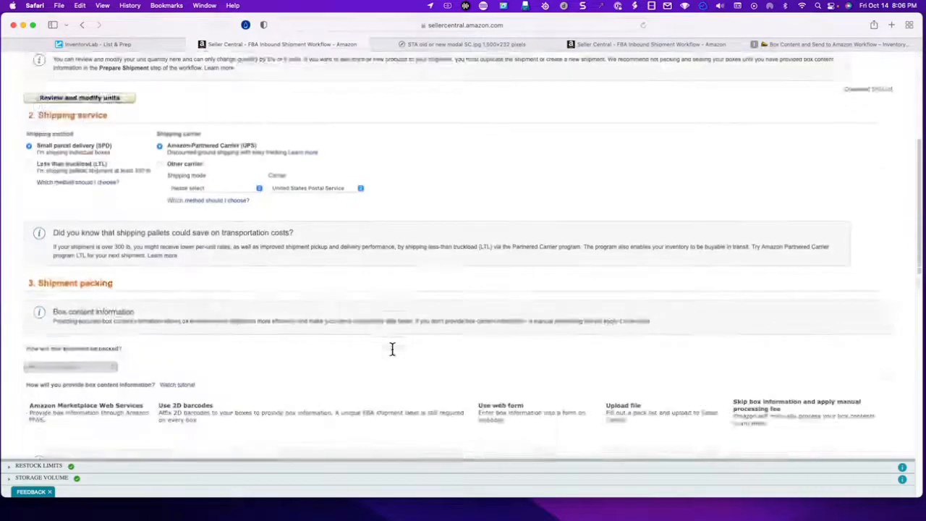
{"action": "scroll", "coordinate": [394, 353], "scroll_direction": "down", "scroll_amount": 7}
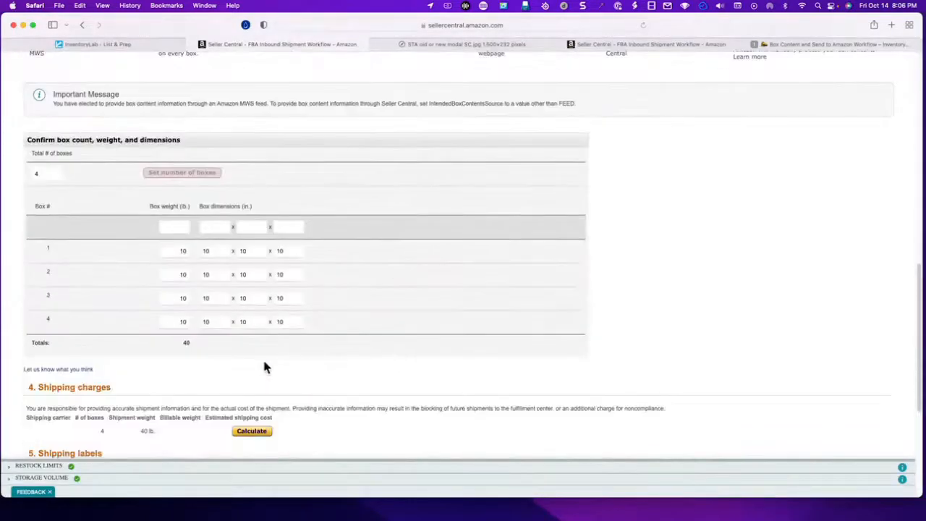
{"action": "scroll", "coordinate": [387, 348], "scroll_direction": "down", "scroll_amount": 4}
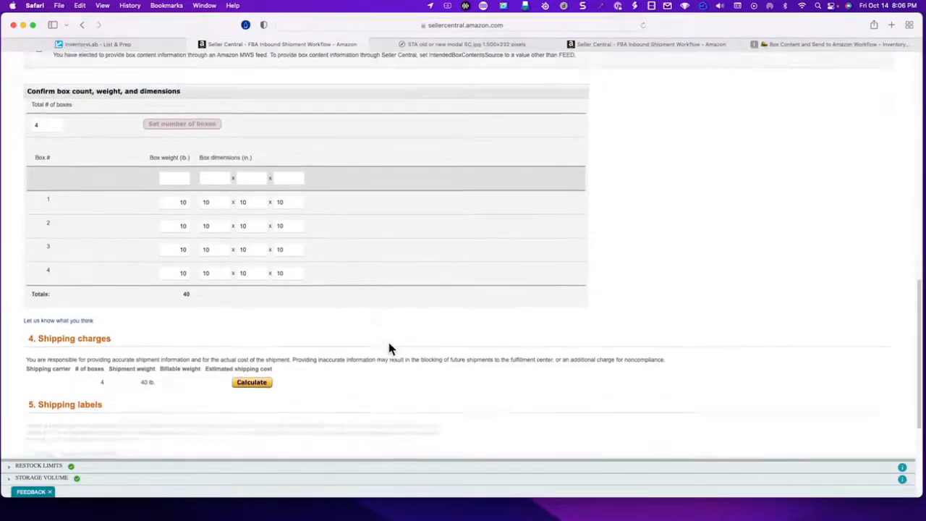
{"action": "scroll", "coordinate": [393, 346], "scroll_direction": "up", "scroll_amount": 5}
{"action": "scroll", "coordinate": [213, 90], "scroll_direction": "up", "scroll_amount": 2}
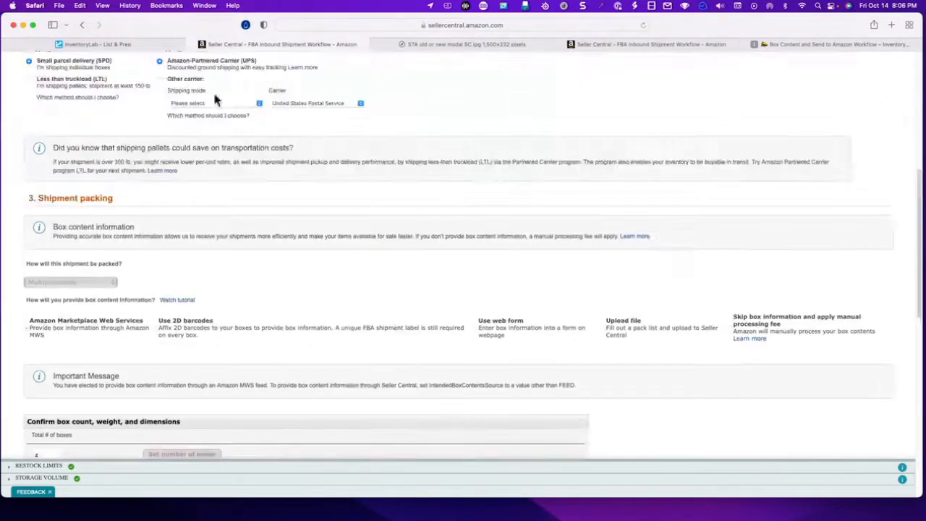
- Return to InventoryLab and reopen the box content of the STA Individual Products working shipment
{"action": "left_click", "coordinate": [136, 46]}
{"action": "left_click", "coordinate": [51, 384]}
{"action": "left_click", "coordinate": [111, 329]}
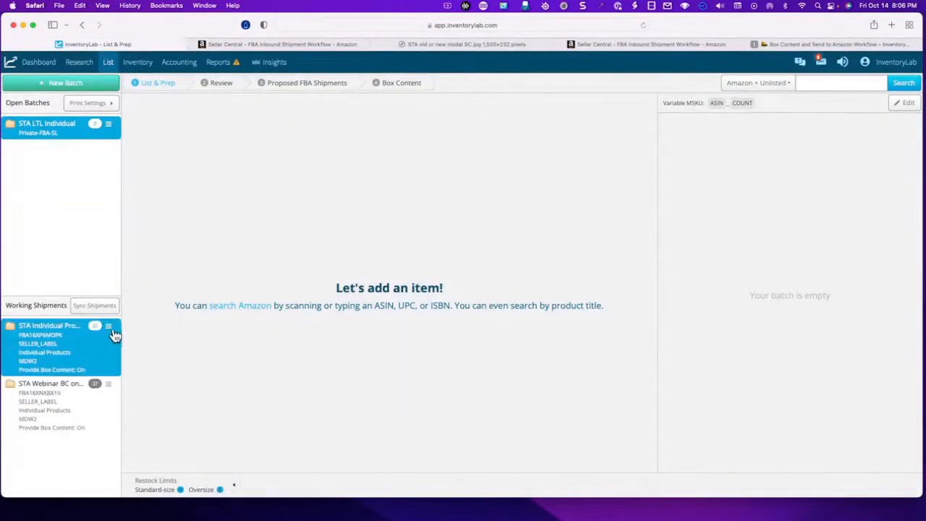
{"action": "left_click", "coordinate": [110, 330]}
{"action": "left_click", "coordinate": [138, 352]}
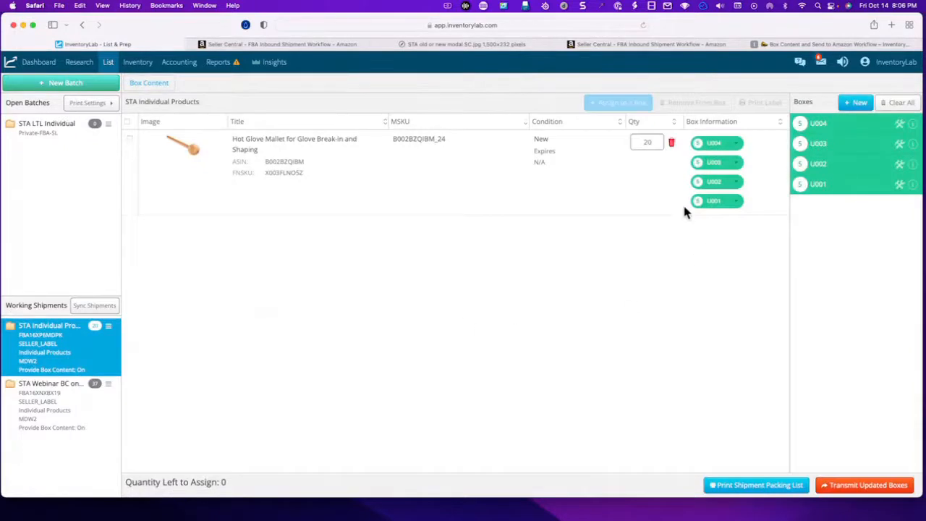
- Try to set the mallet's shipment quantity to 16 while all its units are assigned to boxes
{"action": "left_click", "coordinate": [652, 143]}
{"action": "double_click", "coordinate": [653, 142]}
{"action": "type", "text": "17"}
{"action": "key", "text": "BackSpace"}
{"action": "type", "text": "6"}
{"action": "key", "text": "Return"}
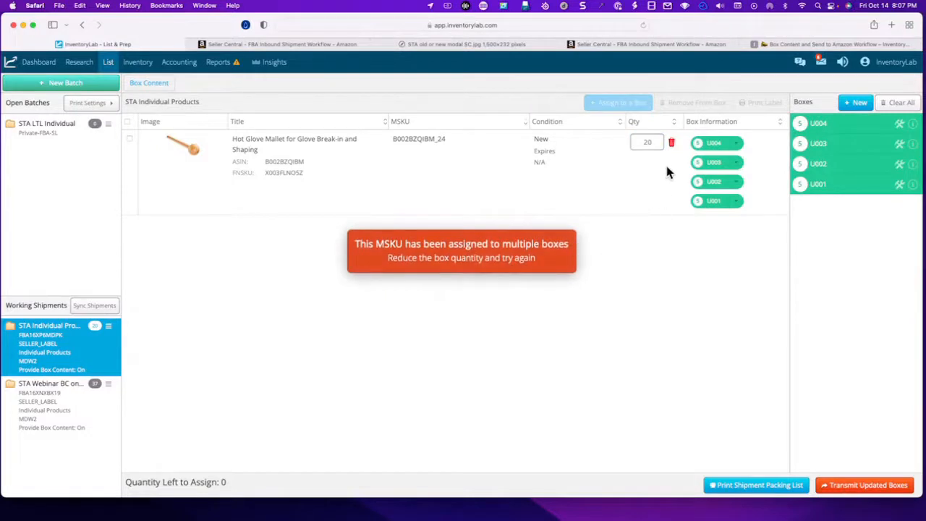
- Set the mallet quantity in box U001 to 1
{"action": "left_click", "coordinate": [737, 203]}
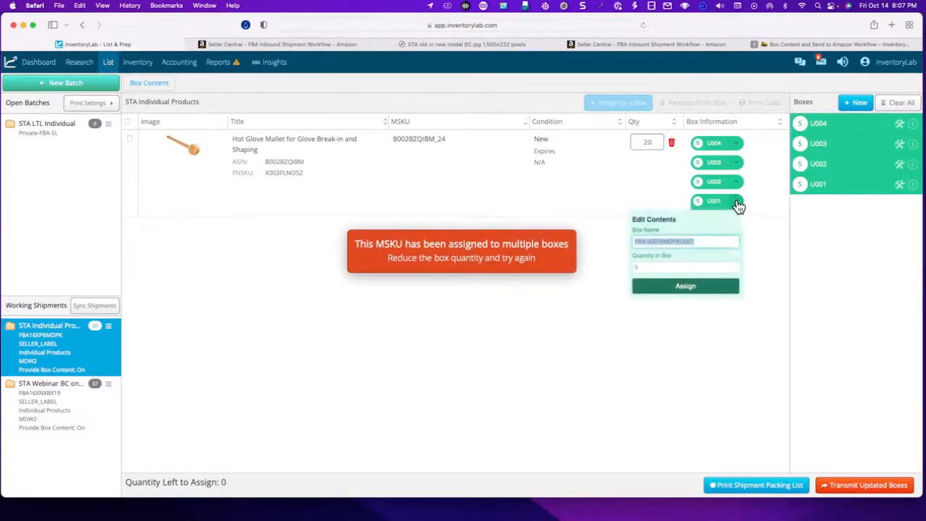
{"action": "key", "text": "Tab"}
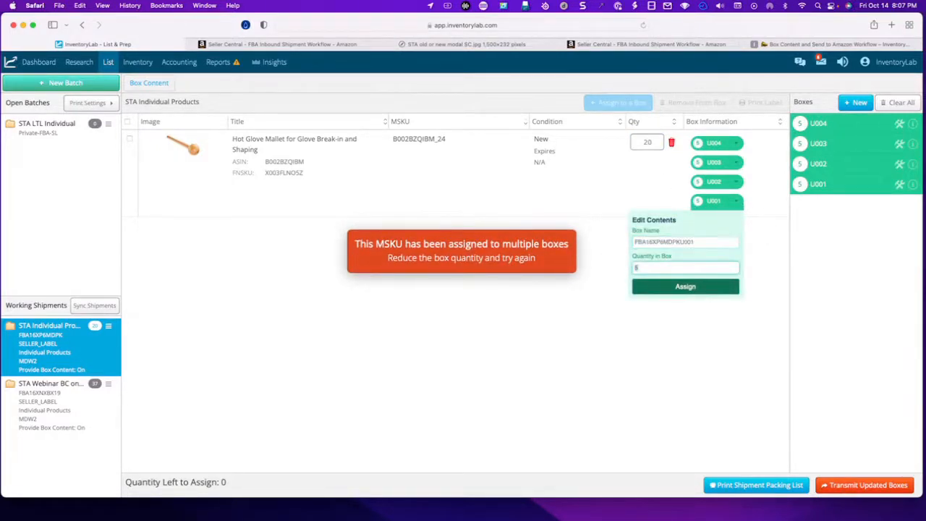
{"action": "type", "text": "1"}
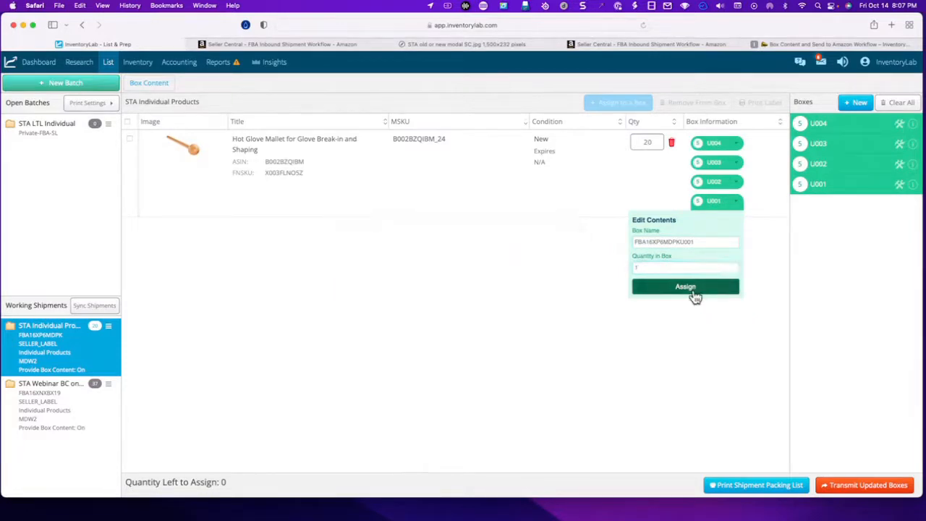
{"action": "left_click", "coordinate": [694, 293]}
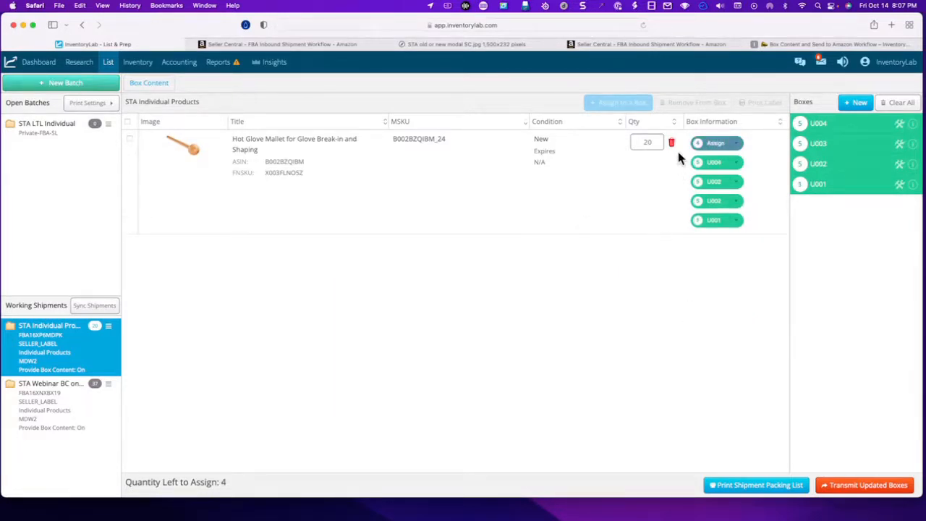
- Set the mallet's total shipment quantity to 16
{"action": "double_click", "coordinate": [632, 142]}
{"action": "type", "text": "16"}
{"action": "key", "text": "Return"}
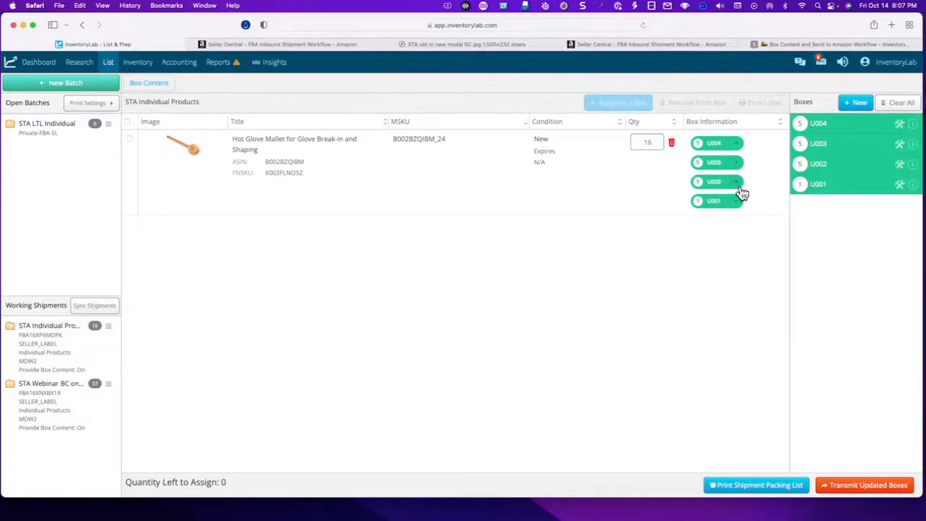
- Set the mallet quantity in box U002 to 4
{"action": "left_click", "coordinate": [738, 189]}
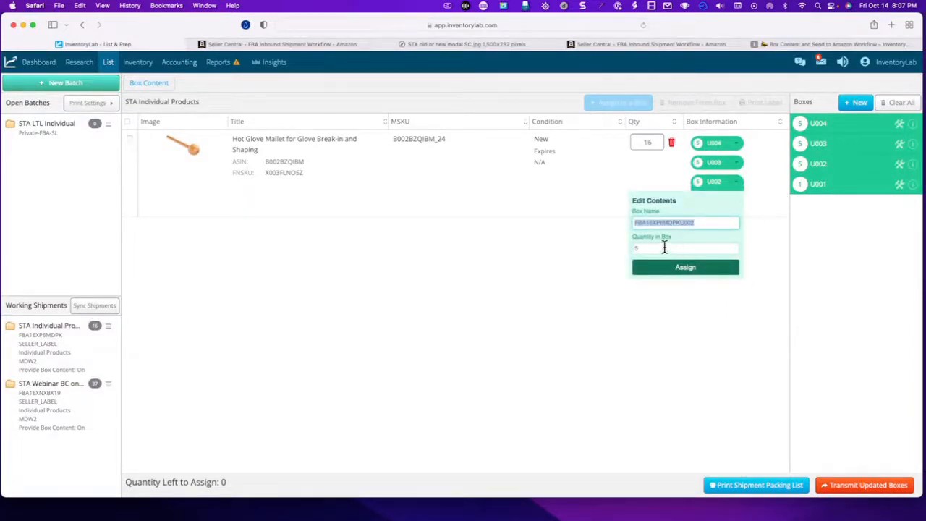
{"action": "left_click", "coordinate": [664, 248]}
{"action": "key", "text": "BackSpace"}
{"action": "type", "text": "8"}
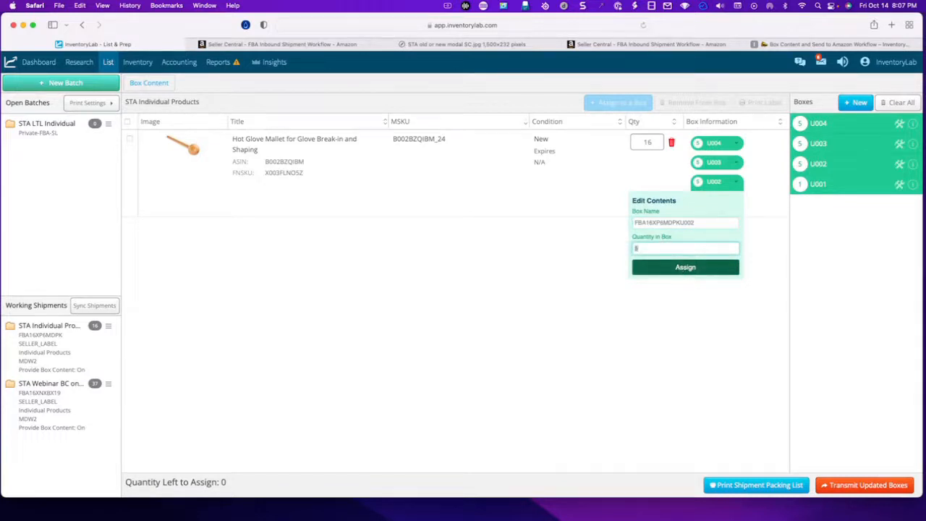
{"action": "left_click", "coordinate": [689, 268]}
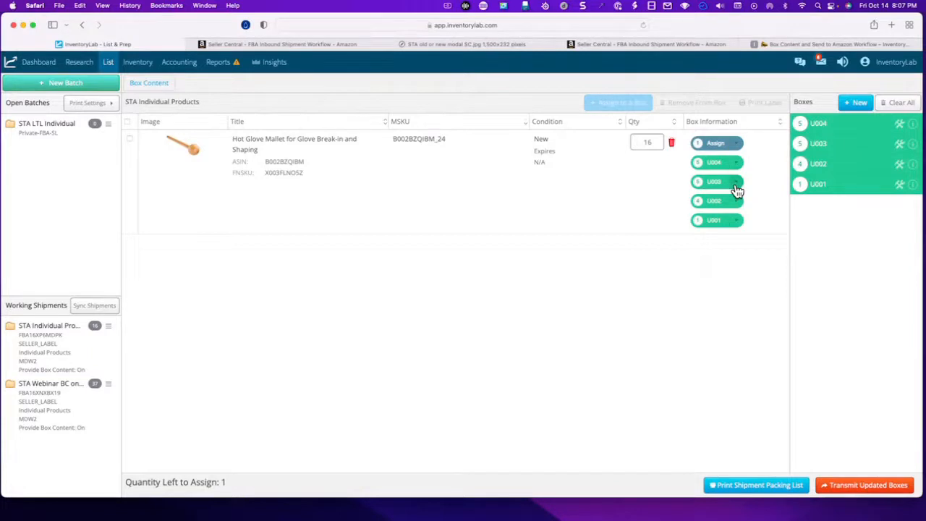
- Set the mallet quantity to 4 in both box U003 and box U004
{"action": "left_click", "coordinate": [735, 183]}
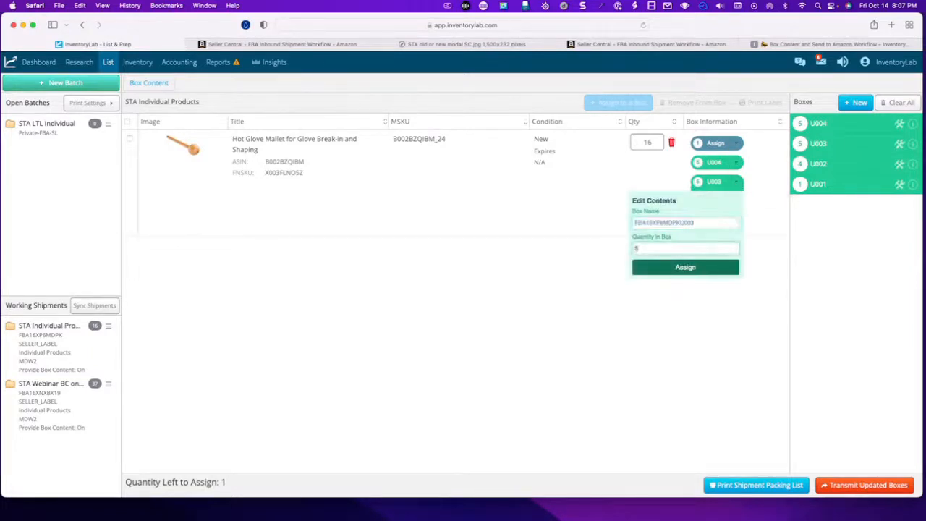
{"action": "left_click", "coordinate": [692, 269]}
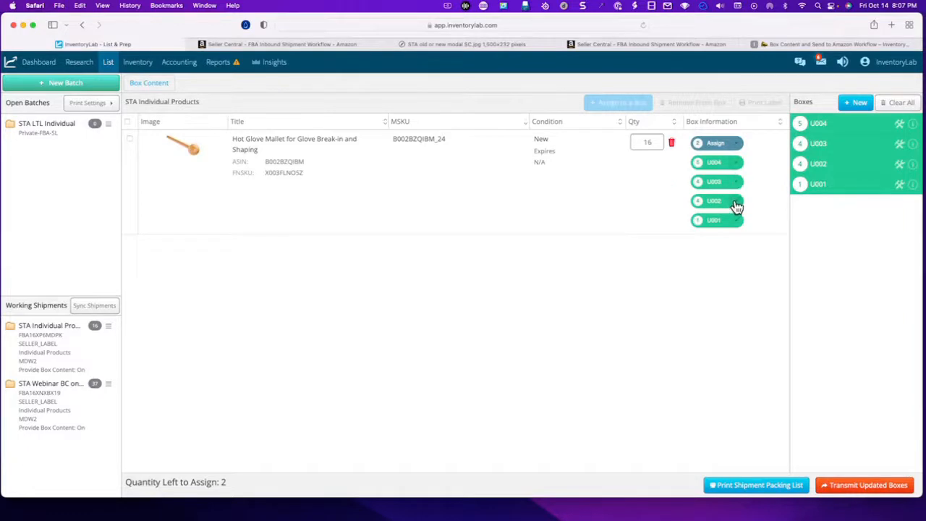
{"action": "left_click", "coordinate": [737, 165]}
{"action": "left_click", "coordinate": [690, 227]}
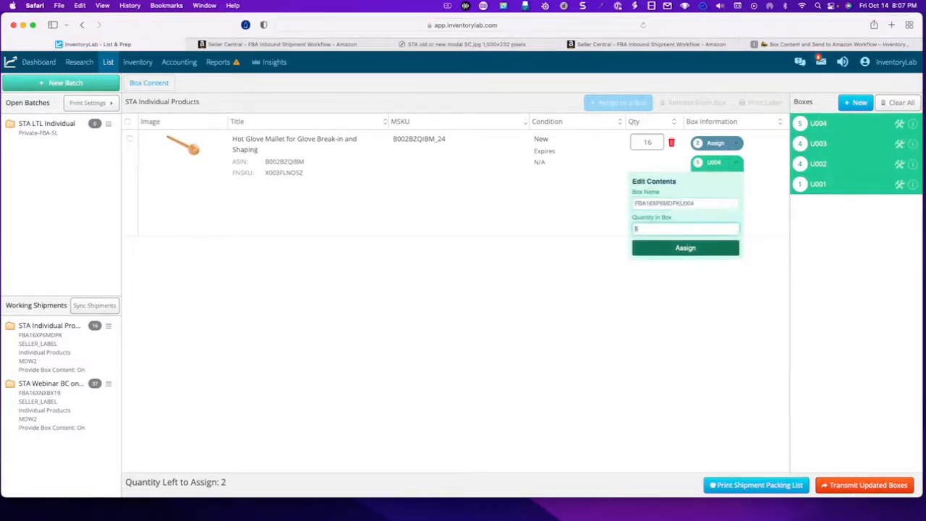
{"action": "type", "text": "4"}
{"action": "left_click", "coordinate": [706, 250]}
- Try assigning the 3 unassigned mallet units to box U004, and set that box back to 4 units
{"action": "left_click", "coordinate": [737, 143]}
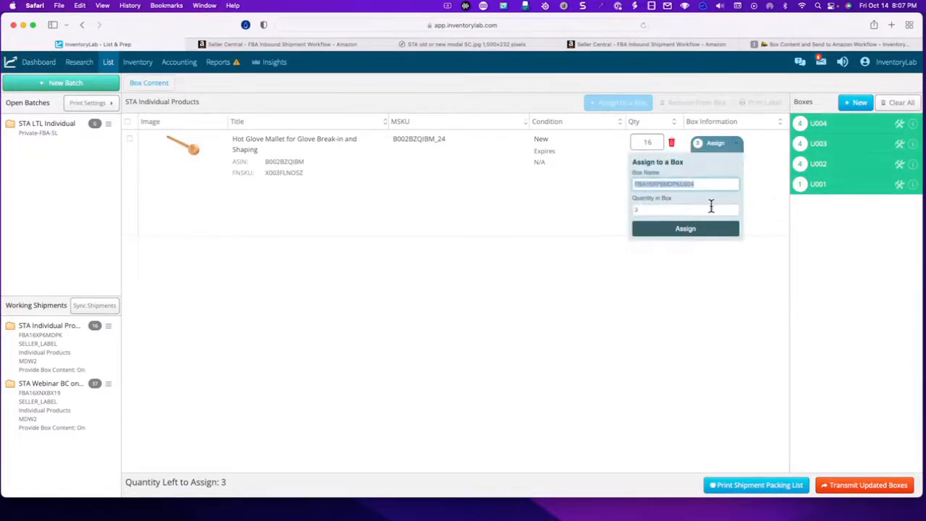
{"action": "left_click", "coordinate": [688, 235]}
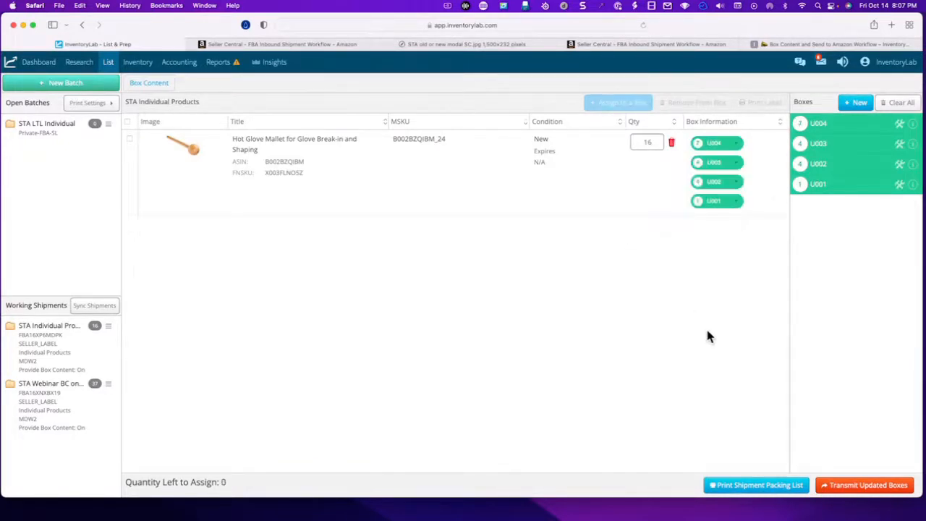
{"action": "left_click", "coordinate": [734, 145]}
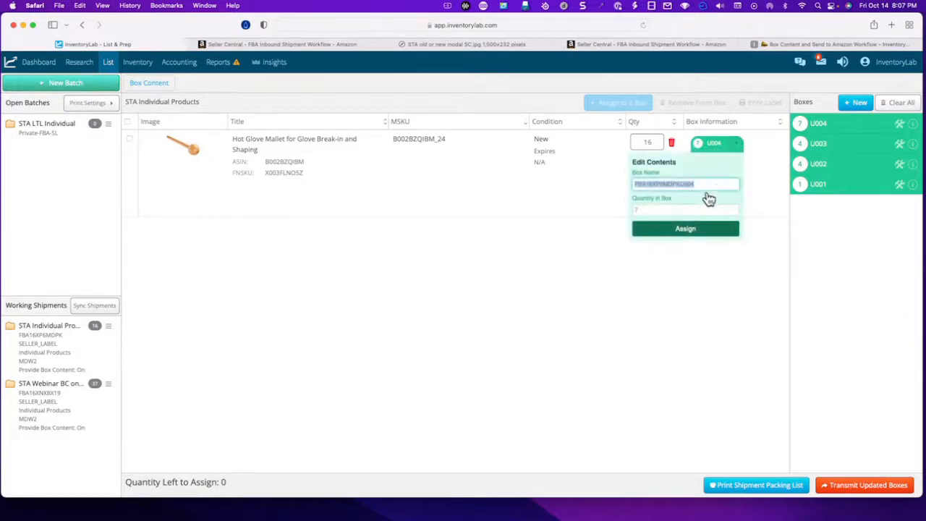
{"action": "left_click", "coordinate": [646, 209]}
{"action": "type", "text": "4"}
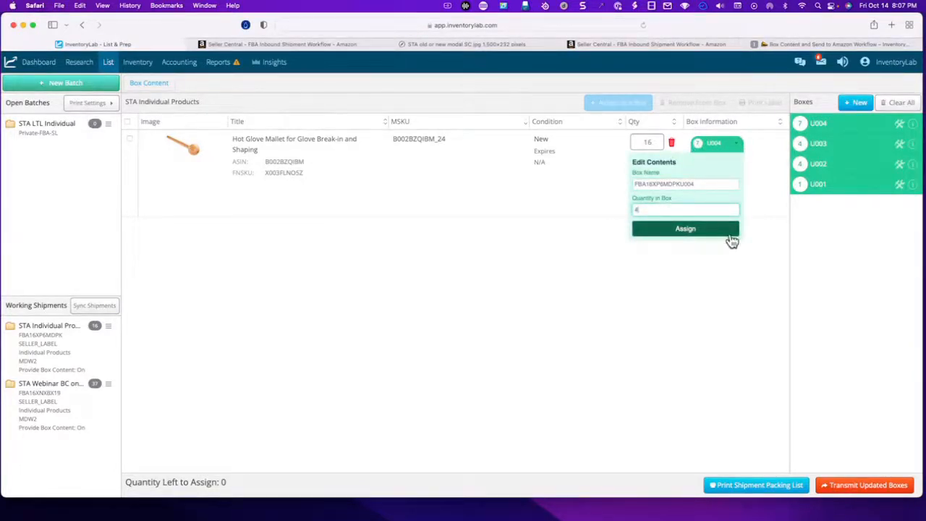
{"action": "left_click", "coordinate": [702, 232]}
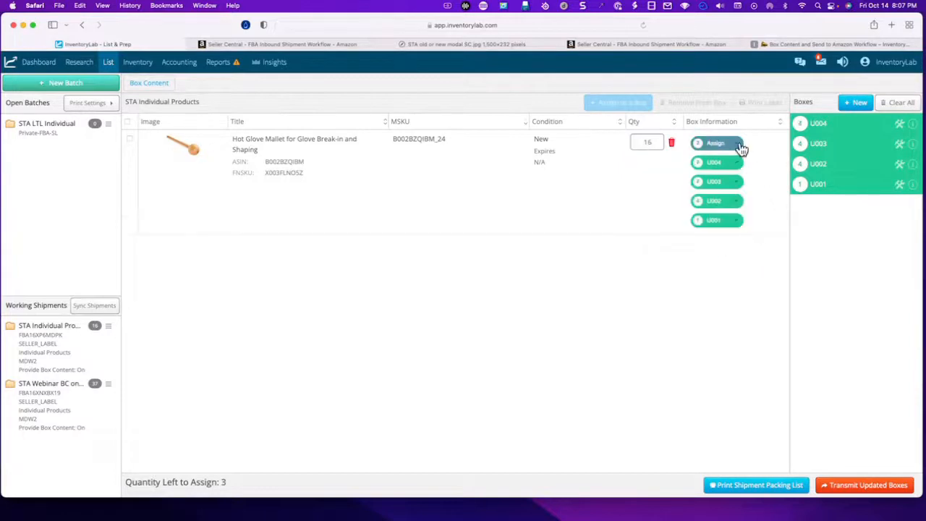
- Assign the 3 unassigned mallet units to box U001
{"action": "left_click", "coordinate": [737, 146]}
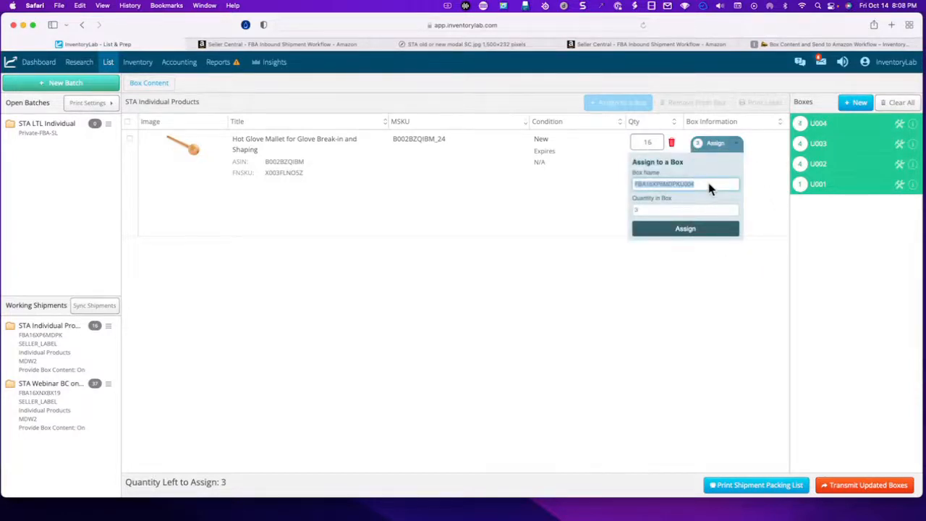
{"action": "left_click", "coordinate": [707, 186]}
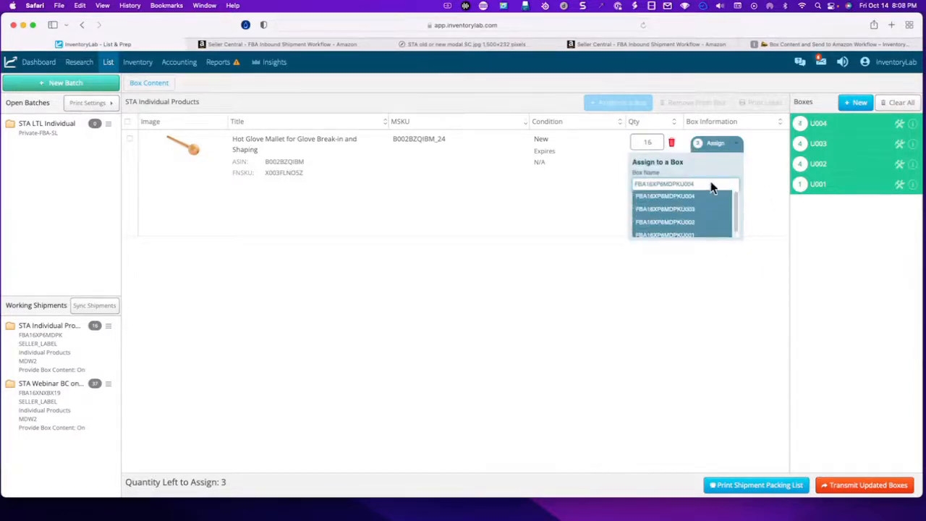
{"action": "left_click", "coordinate": [705, 233]}
{"action": "left_click", "coordinate": [686, 230]}
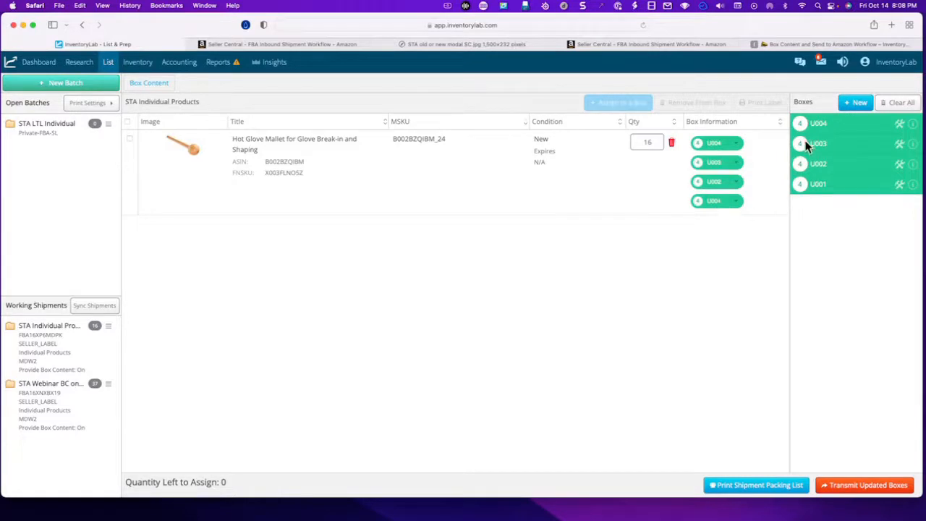
- Start transmitting the updated boxes and set the weight of boxes U001 and U002 to 9 lb
{"action": "left_click", "coordinate": [873, 491]}
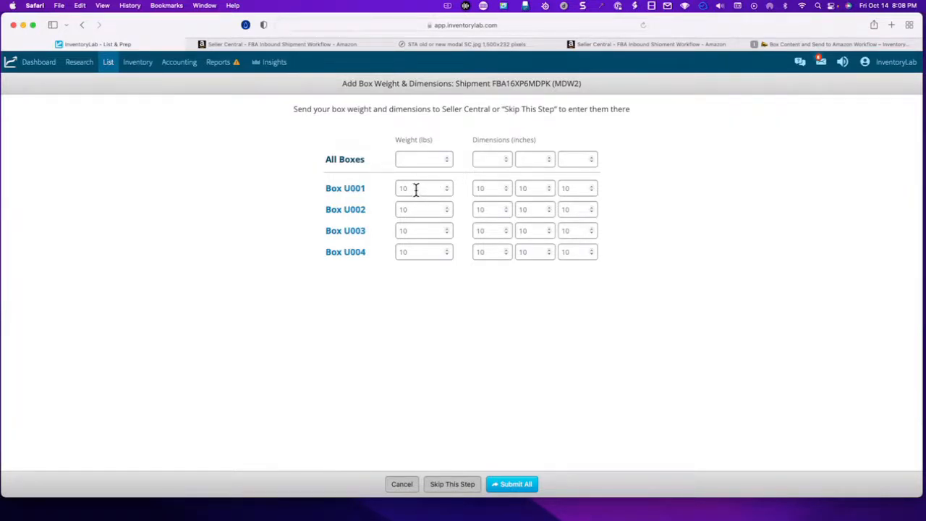
{"action": "left_click_drag", "start_coordinate": [416, 190], "coordinate": [392, 191]}
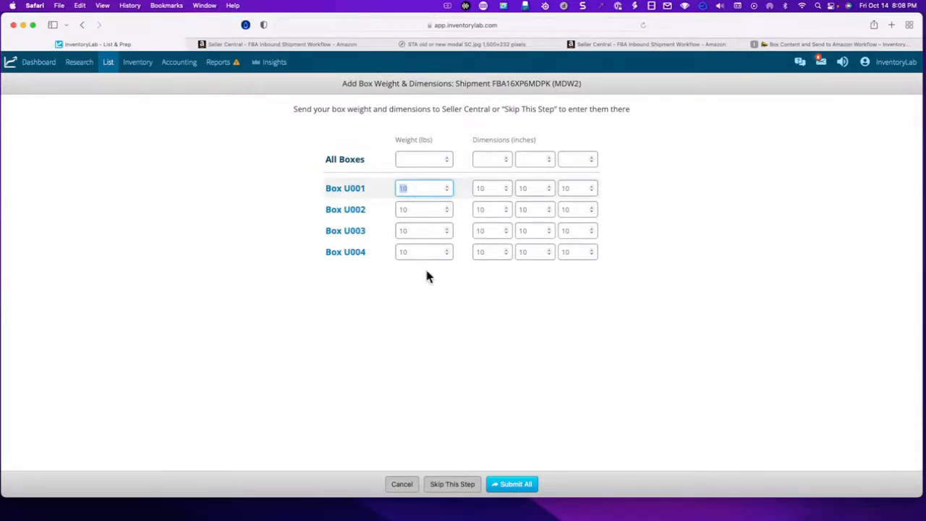
{"action": "type", "text": "9"}
{"action": "key", "text": "Tab"}
{"action": "key", "text": "Tab"}
{"action": "key", "text": "Tab"}
{"action": "key", "text": "Tab"}
{"action": "type", "text": "9"}
{"action": "key", "text": "Tab"}
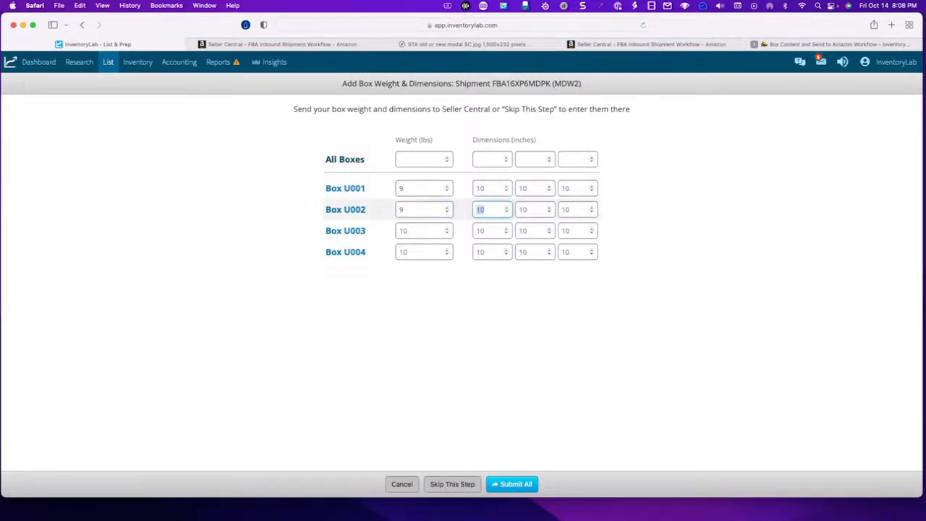
- Set the weight of boxes U003 and U004 to 9 lb and submit all box weights and dimensions
{"action": "key", "text": "Tab"}
{"action": "key", "text": "Tab"}
{"action": "key", "text": "Tab"}
{"action": "type", "text": "9"}
{"action": "key", "text": "Tab"}
{"action": "key", "text": "Tab"}
{"action": "key", "text": "Tab"}
{"action": "key", "text": "Tab"}
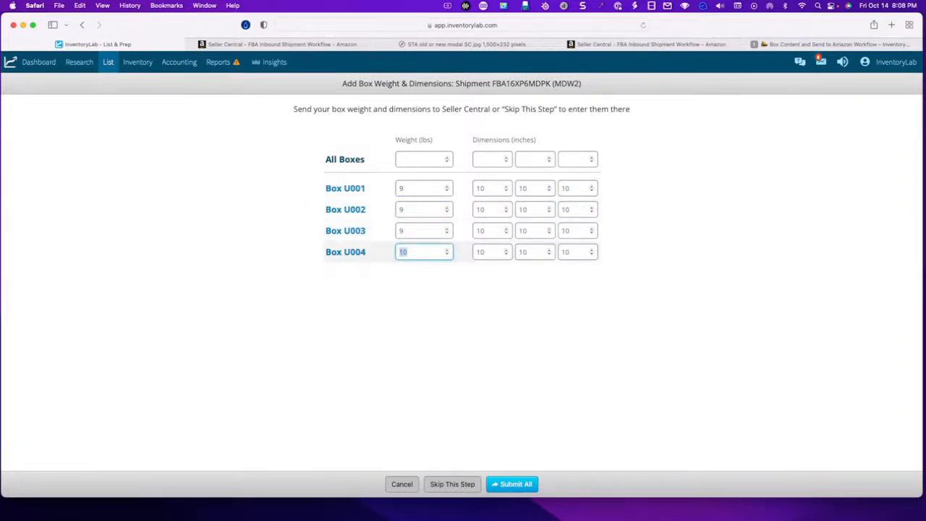
{"action": "type", "text": "9"}
{"action": "key", "text": "Tab"}
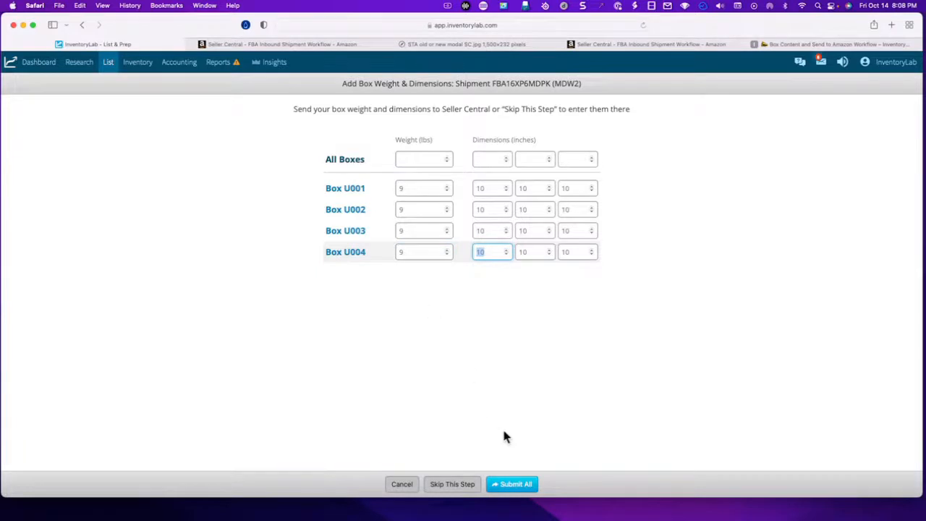
{"action": "left_click", "coordinate": [515, 486]}
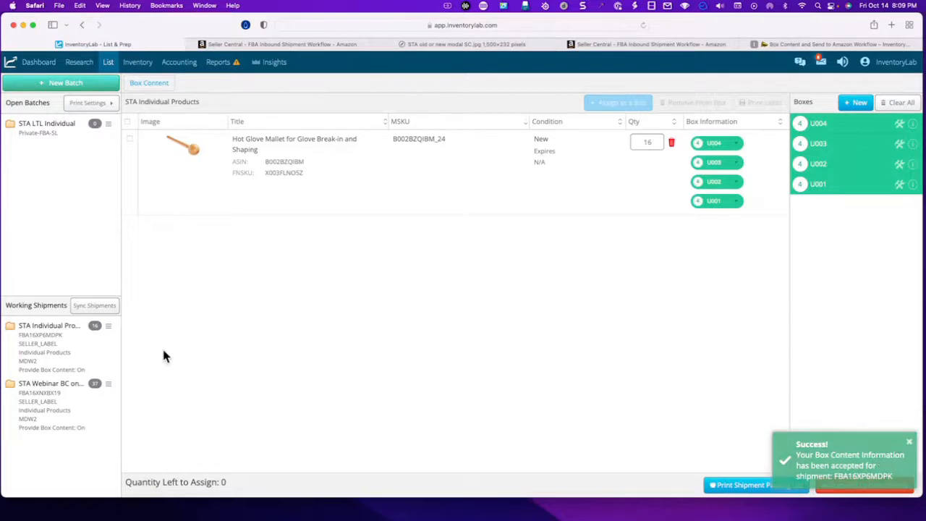
- Open the STA Individual Products shipment in Seller Central, check its box count, weights and dimensions, and return to InventoryLab
{"action": "left_click", "coordinate": [80, 349]}
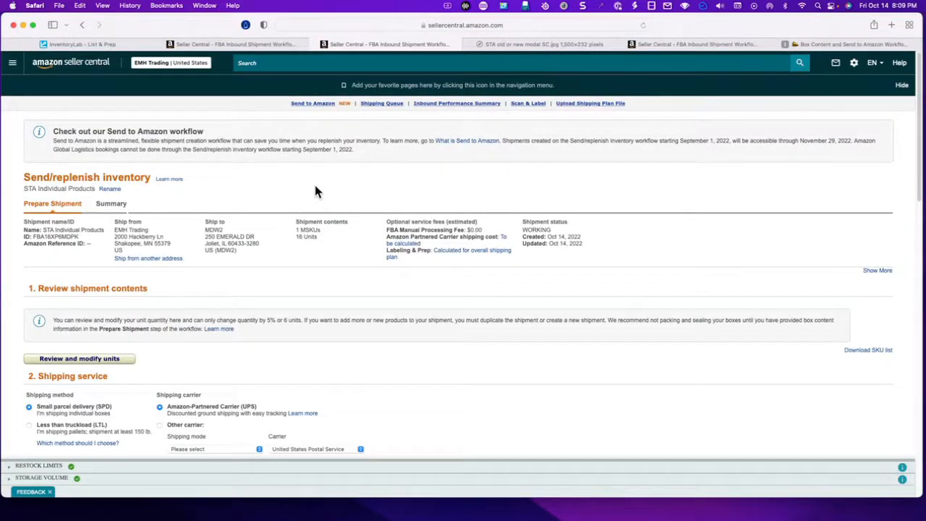
{"action": "left_click", "coordinate": [538, 44]}
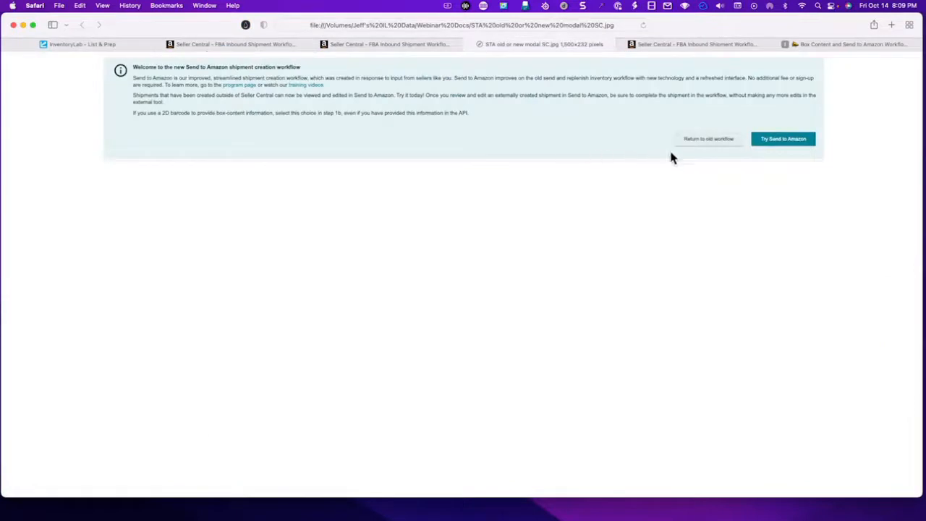
{"action": "left_click", "coordinate": [358, 45]}
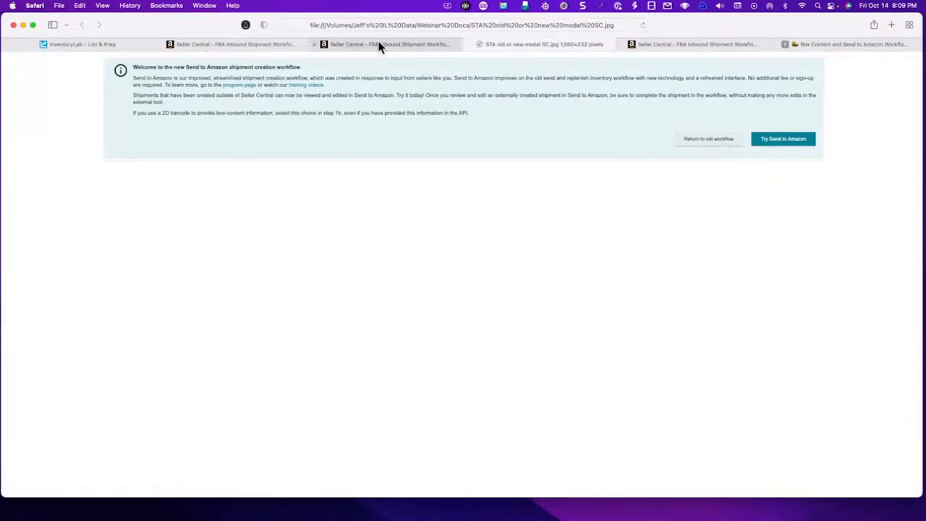
{"action": "scroll", "coordinate": [384, 322], "scroll_direction": "down", "scroll_amount": 5}
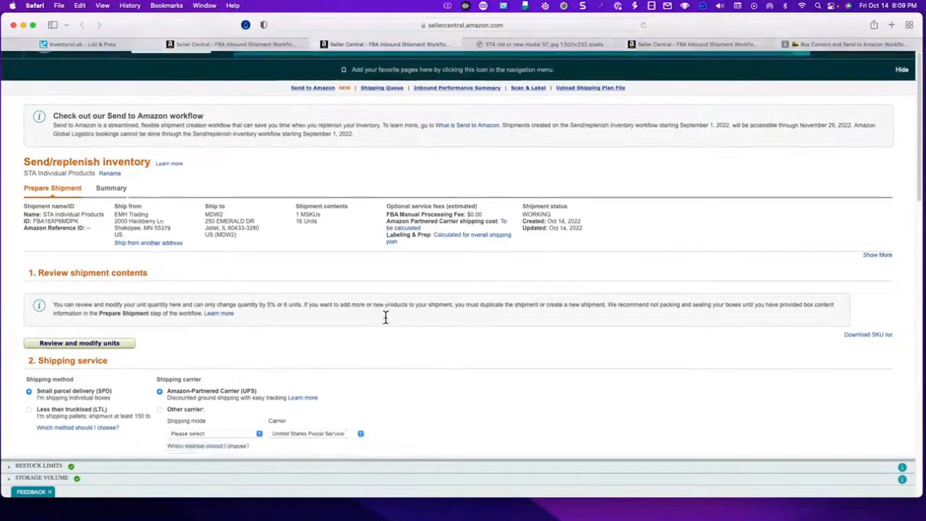
{"action": "scroll", "coordinate": [384, 322], "scroll_direction": "down", "scroll_amount": 10}
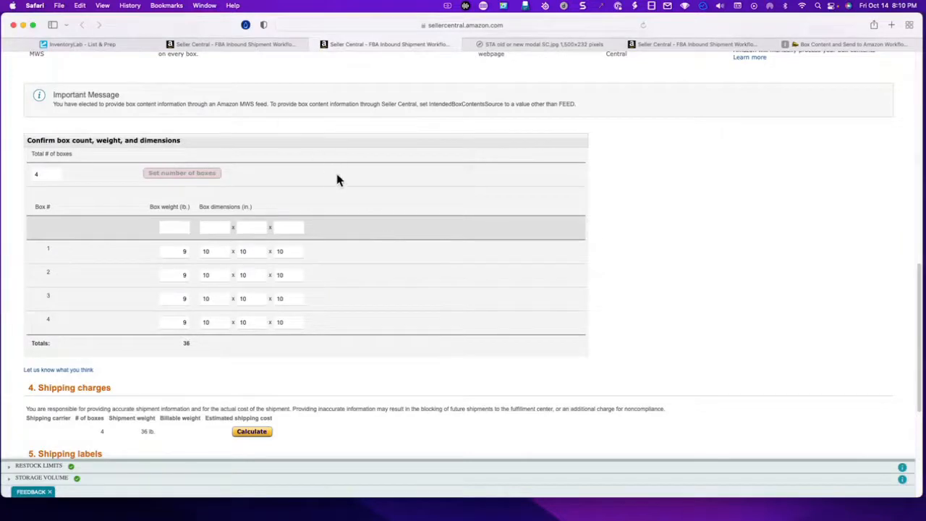
{"action": "left_click", "coordinate": [315, 45]}
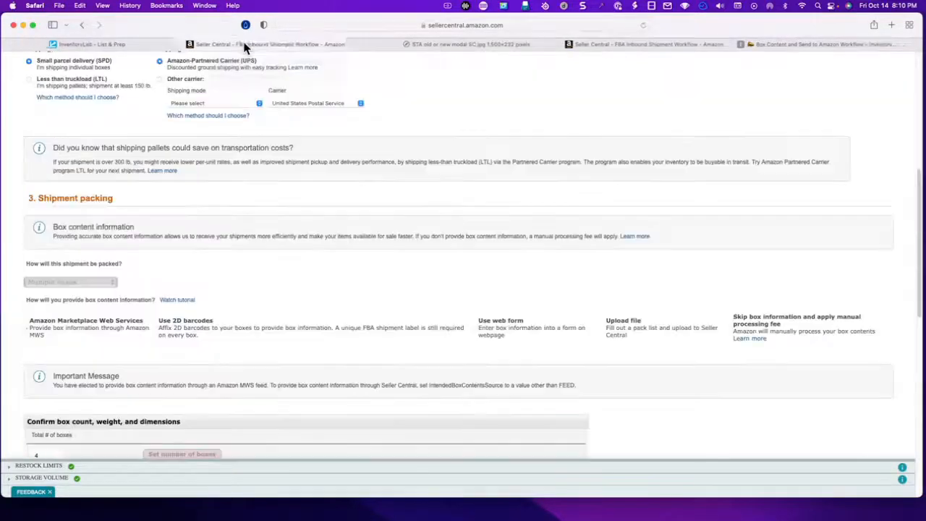
{"action": "left_click", "coordinate": [145, 47]}
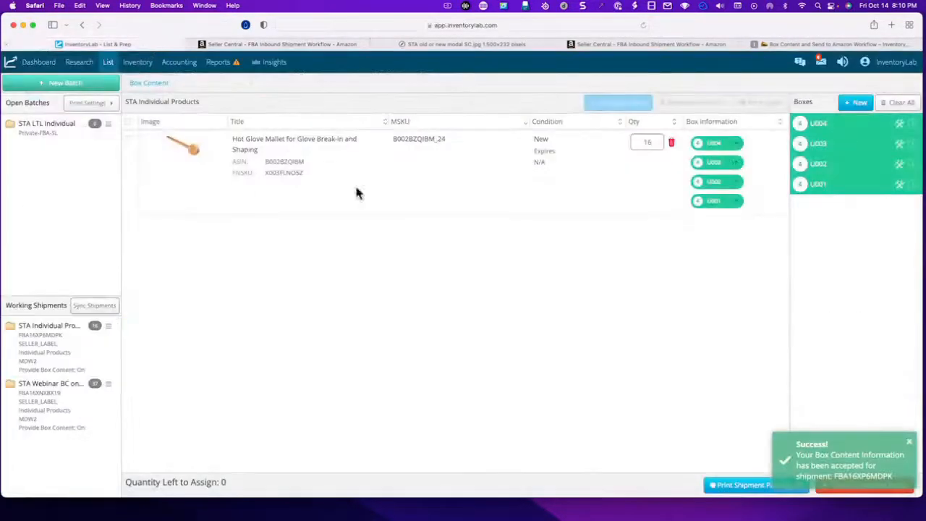
{"action": "left_click", "coordinate": [908, 444]}
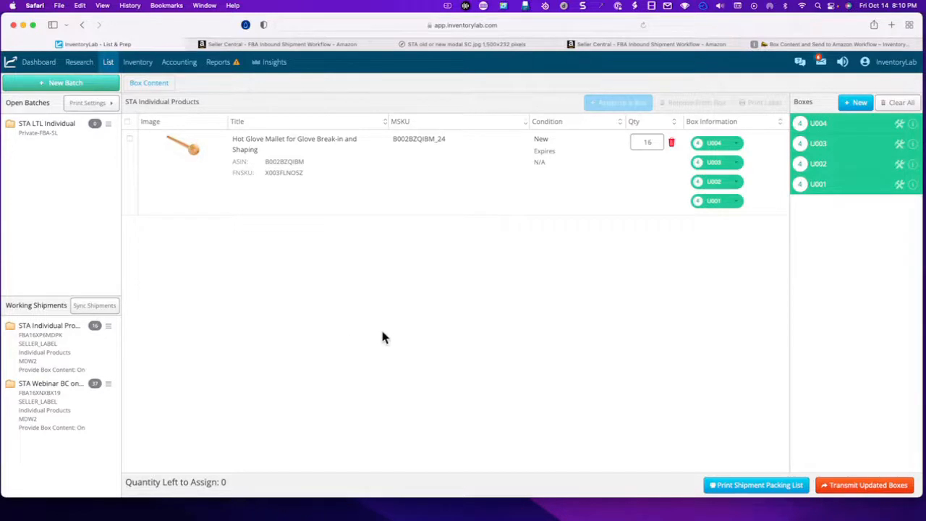
{"action": "left_click", "coordinate": [108, 127]}
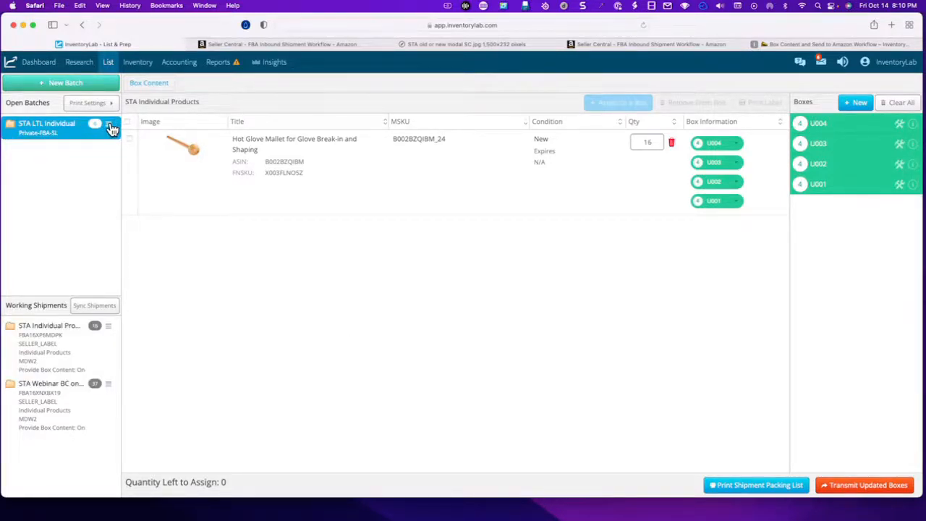
{"action": "left_click", "coordinate": [111, 128]}
{"action": "left_click", "coordinate": [41, 180]}
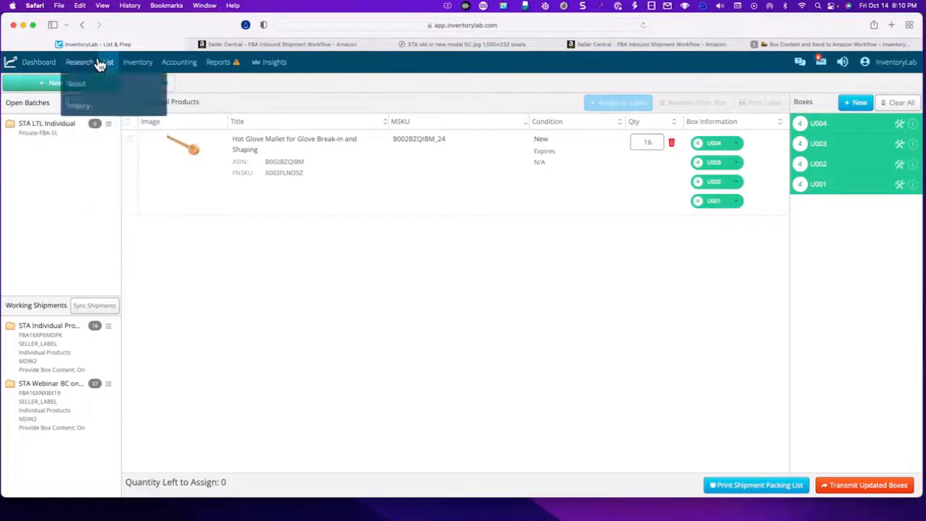
{"action": "mouse_move", "coordinate": [109, 66]}
{"action": "left_click", "coordinate": [119, 106]}
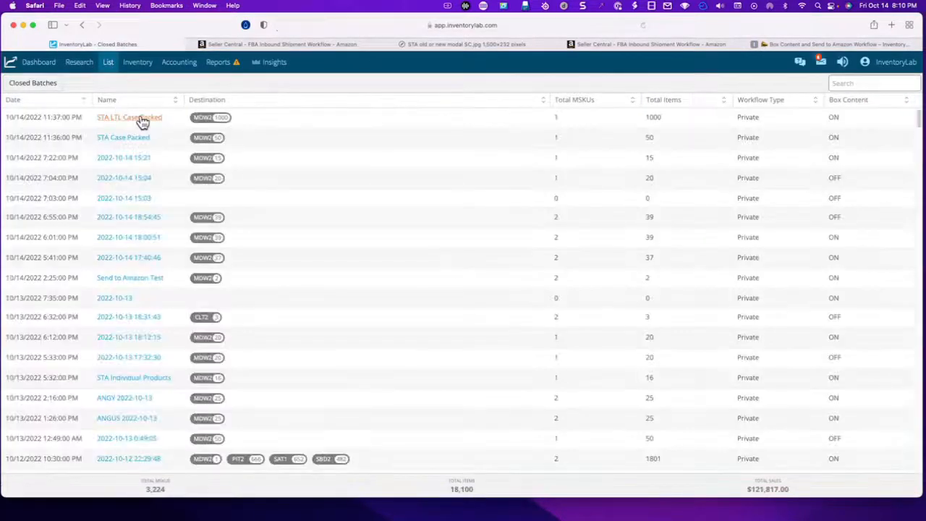
{"action": "left_click", "coordinate": [143, 162]}
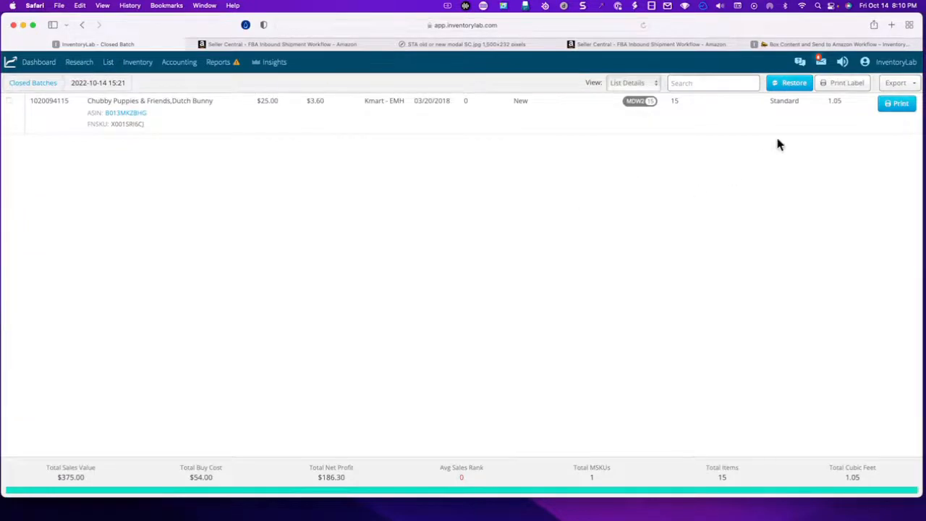
{"action": "left_click", "coordinate": [789, 82]}
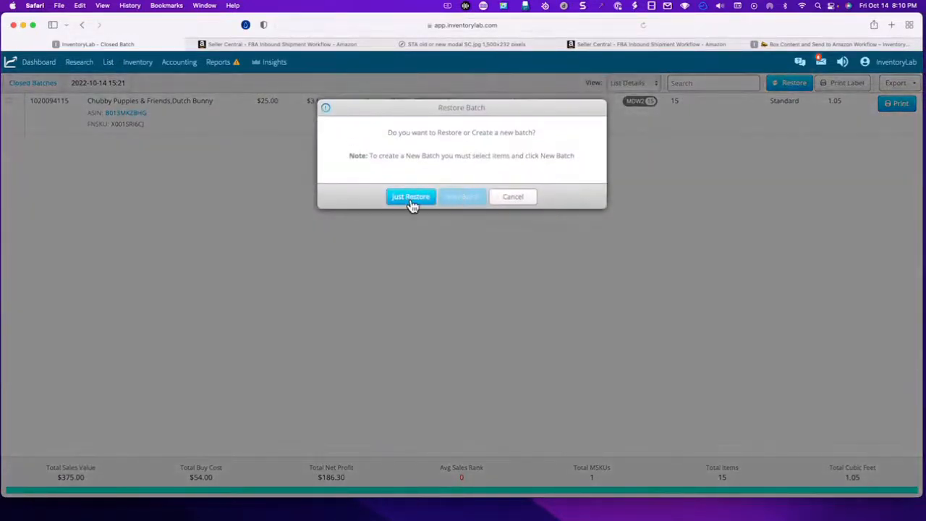
{"action": "left_click", "coordinate": [411, 197]}
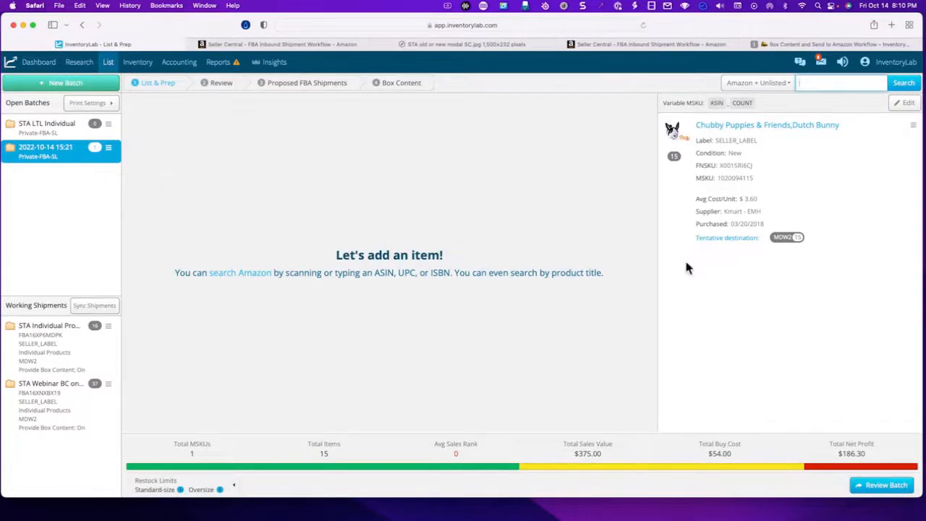
- Review and submit the restored batch, keeping the On Order status of the Chubby Puppies & Friends item
{"action": "left_click", "coordinate": [877, 485]}
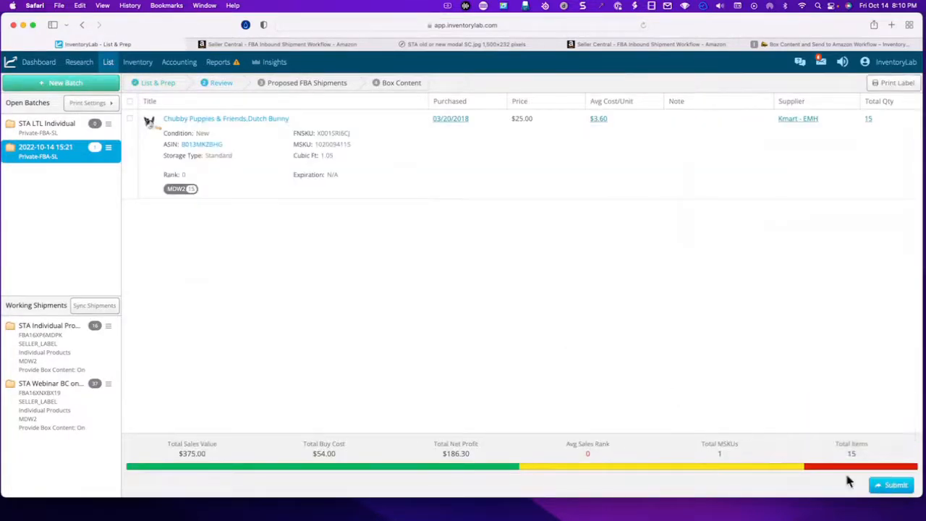
{"action": "left_click", "coordinate": [894, 485]}
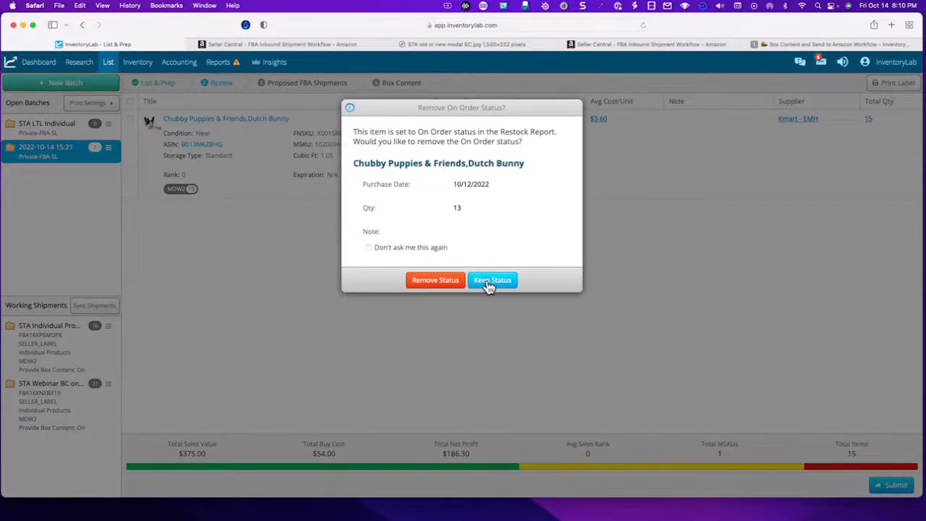
{"action": "left_click", "coordinate": [490, 282]}
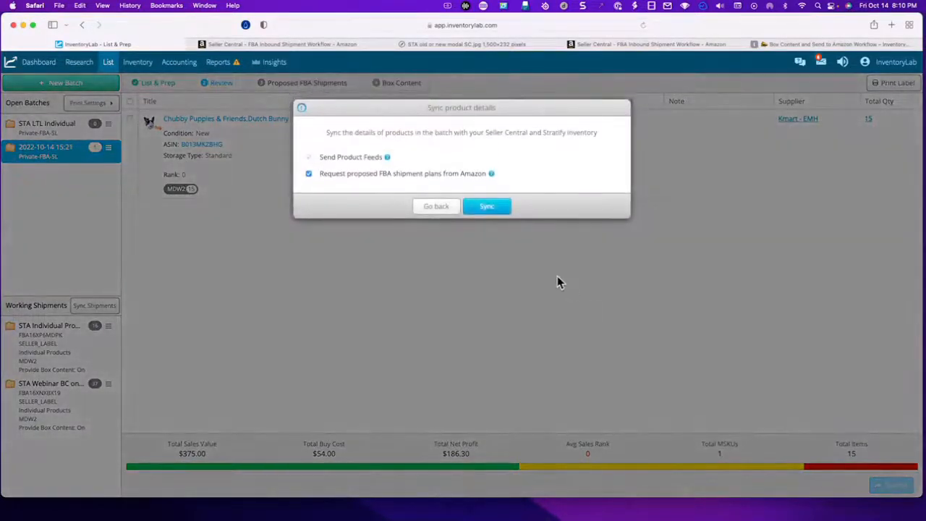
{"action": "left_click", "coordinate": [481, 210]}
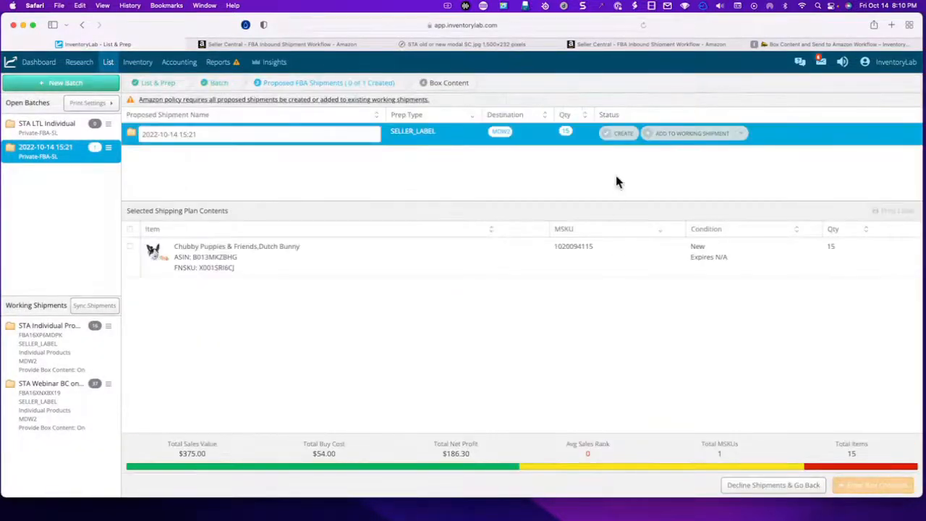
- Create the proposed MDW2 shipment and assign all 15 Dutch Bunny units to box U001 in its box contents
{"action": "left_click", "coordinate": [624, 136]}
{"action": "left_click", "coordinate": [715, 136]}
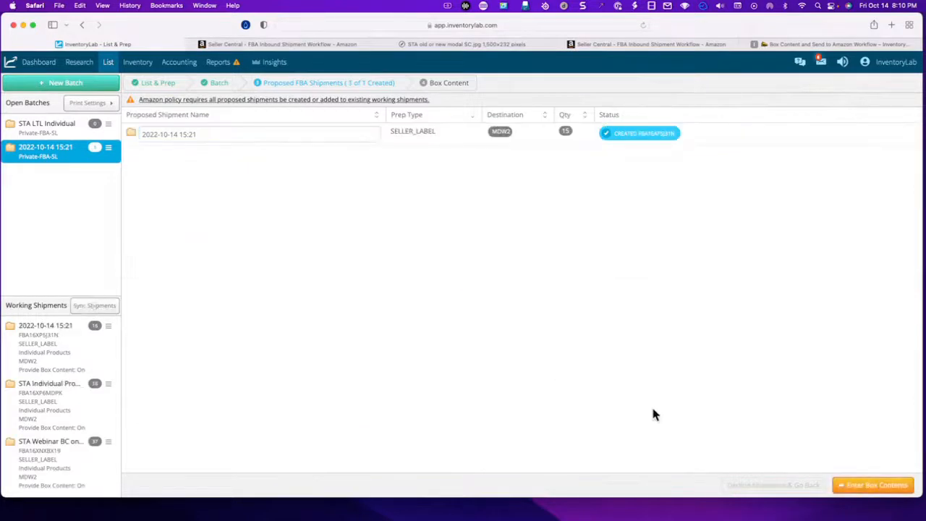
{"action": "left_click", "coordinate": [877, 488]}
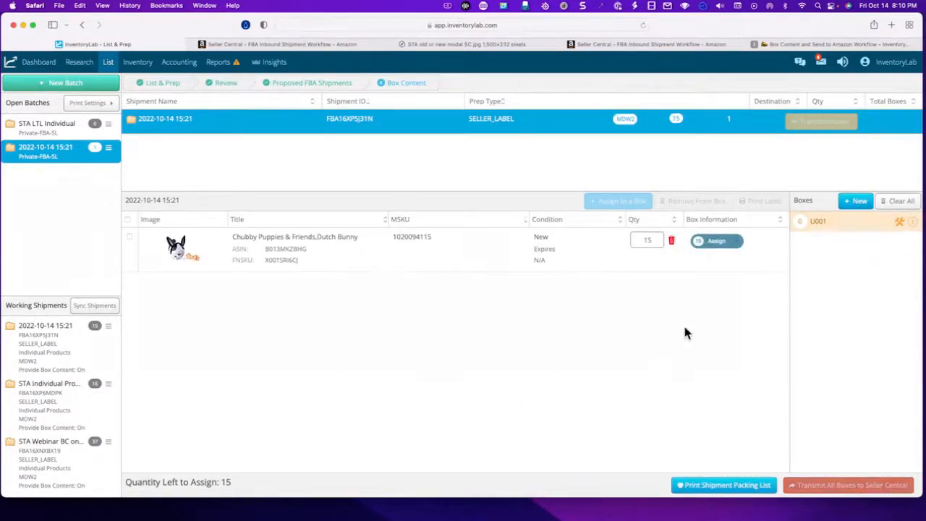
{"action": "left_click", "coordinate": [736, 242]}
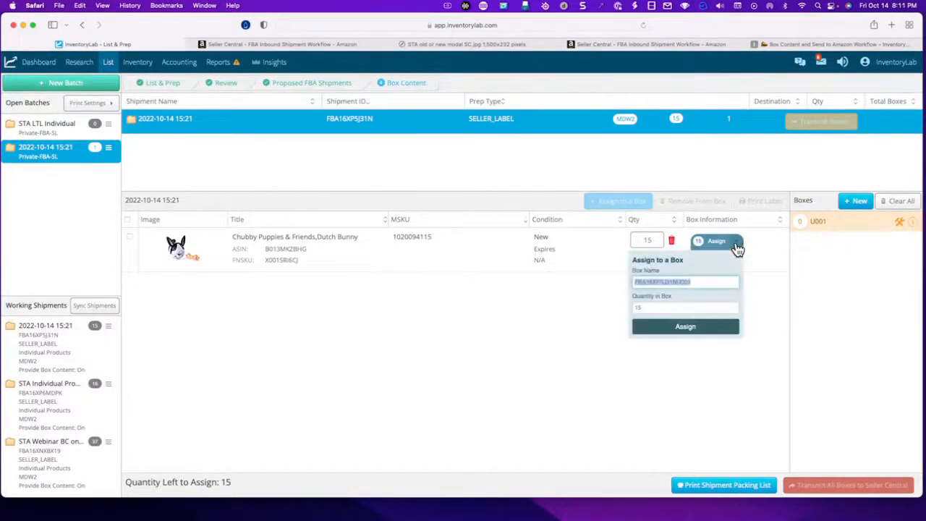
{"action": "left_click", "coordinate": [699, 331]}
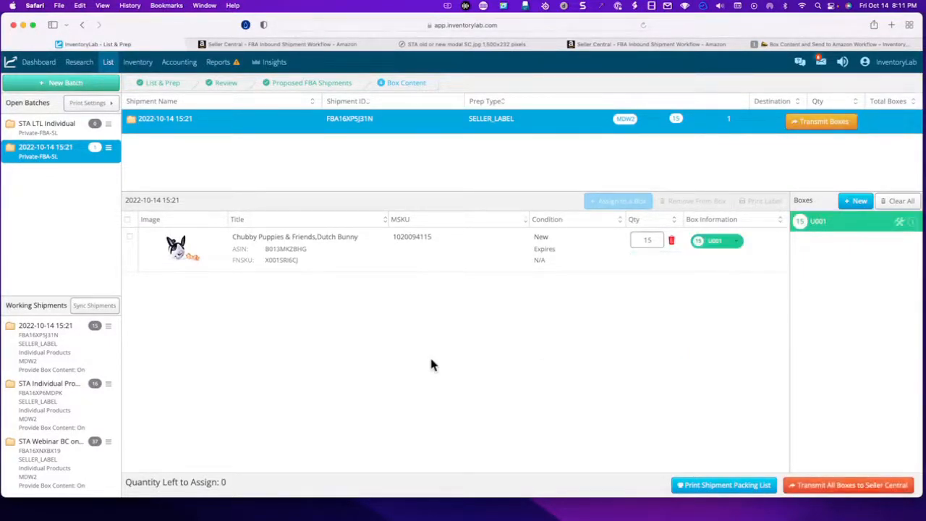
- Transmit the new shipment's box U001 with a weight of 15 lb and dimensions of 10 x 10 x 10 inches
{"action": "left_click", "coordinate": [822, 123]}
{"action": "left_click", "coordinate": [440, 198]}
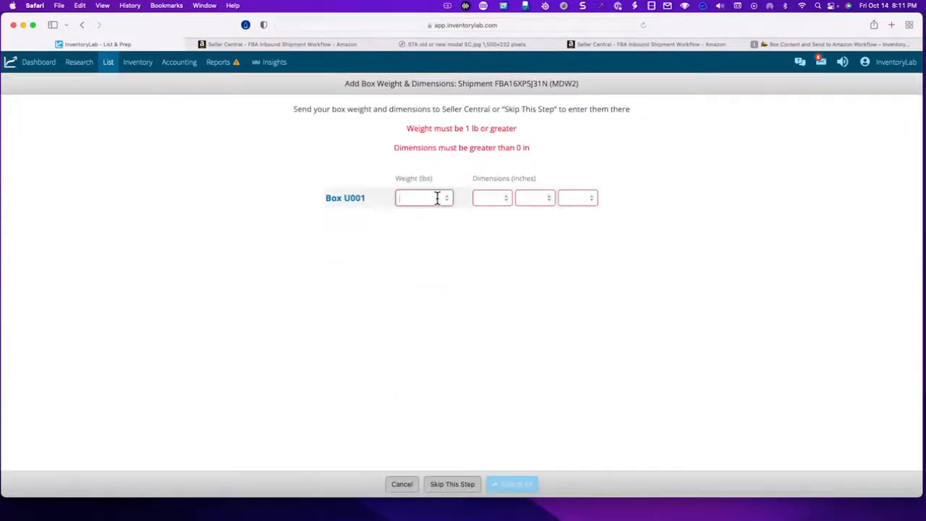
{"action": "type", "text": "15"}
{"action": "key", "text": "Tab"}
{"action": "type", "text": "10"}
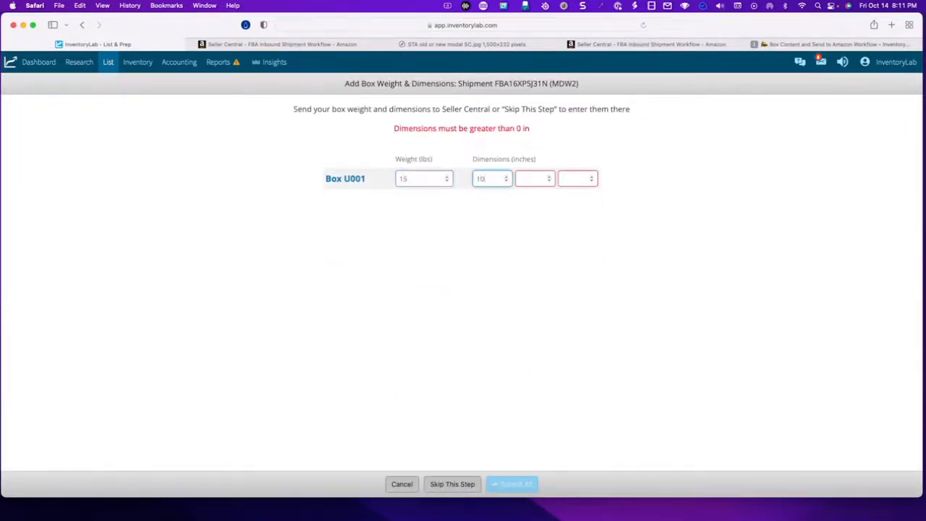
{"action": "key", "text": "Tab"}
{"action": "type", "text": "10"}
{"action": "key", "text": "Tab"}
{"action": "type", "text": "10"}
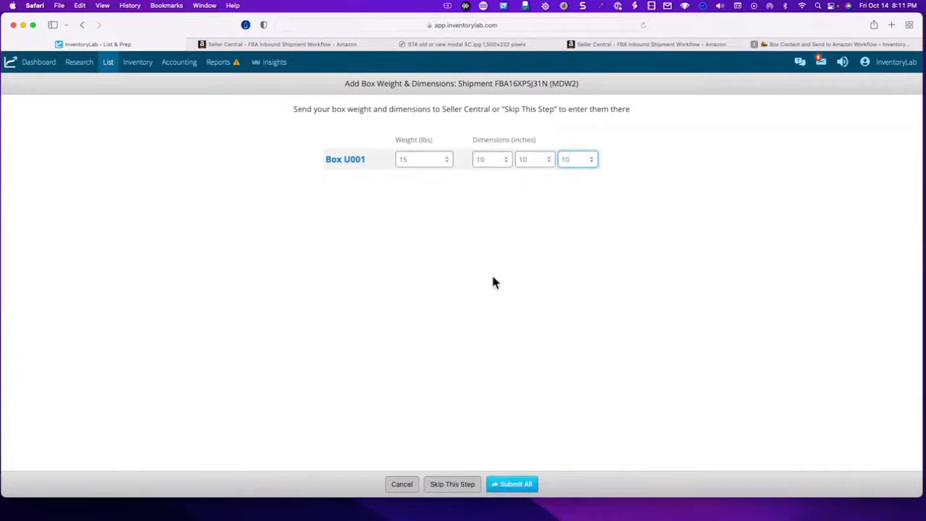
{"action": "left_click", "coordinate": [505, 485]}
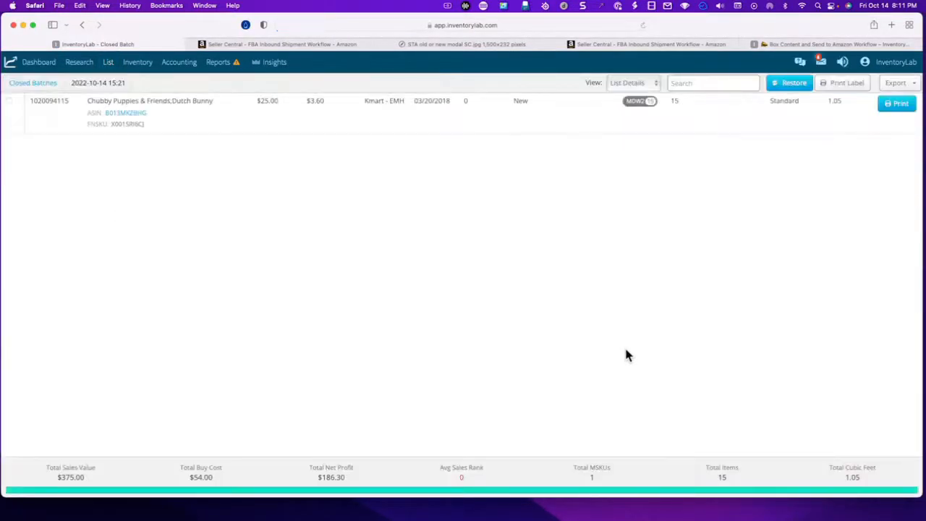
{"action": "mouse_move", "coordinate": [109, 67]}
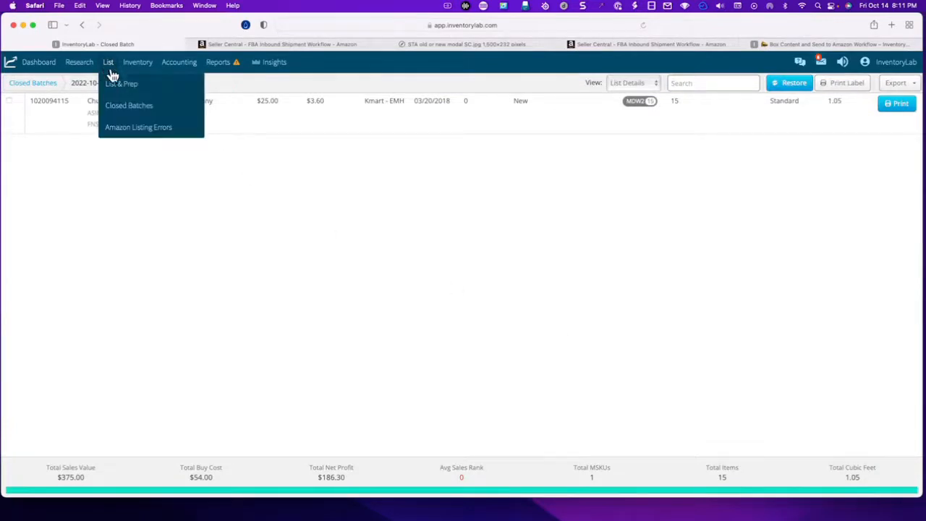
{"action": "left_click", "coordinate": [116, 85]}
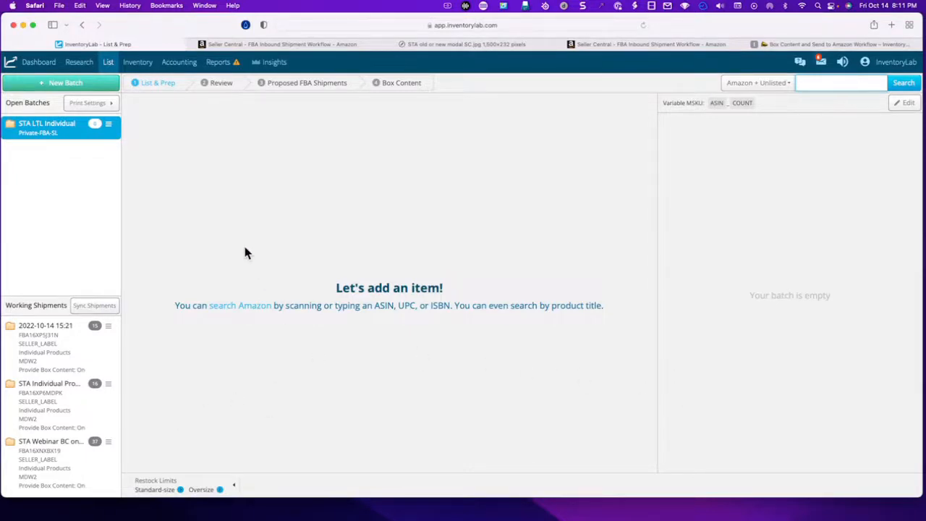
{"action": "left_click", "coordinate": [107, 330]}
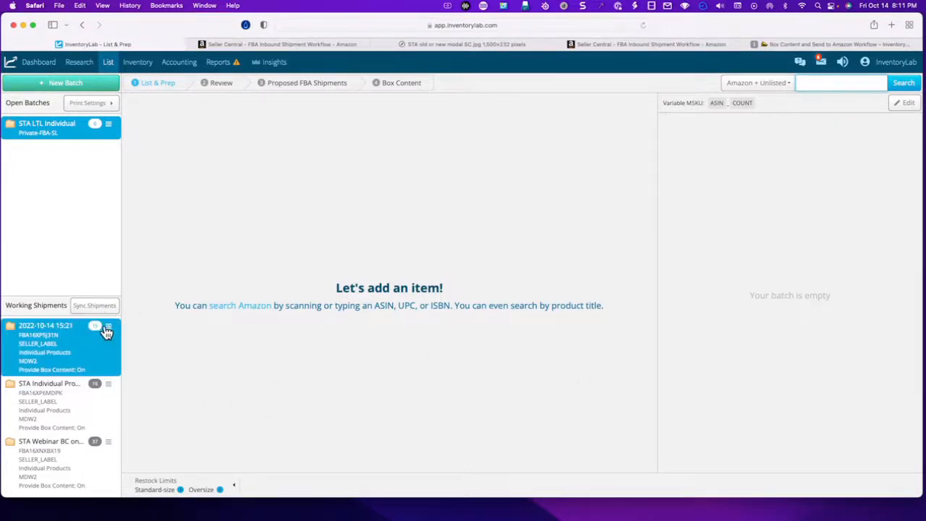
{"action": "left_click", "coordinate": [107, 327]}
{"action": "left_click", "coordinate": [137, 353]}
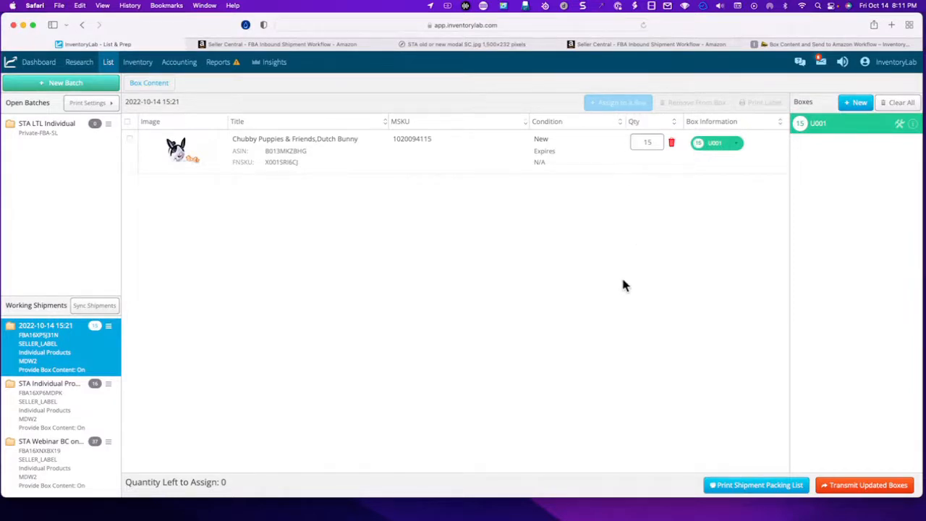
- Examine the image of the Send to Amazon welcome notice and return to the shipment's box contents
{"action": "left_click", "coordinate": [463, 44]}
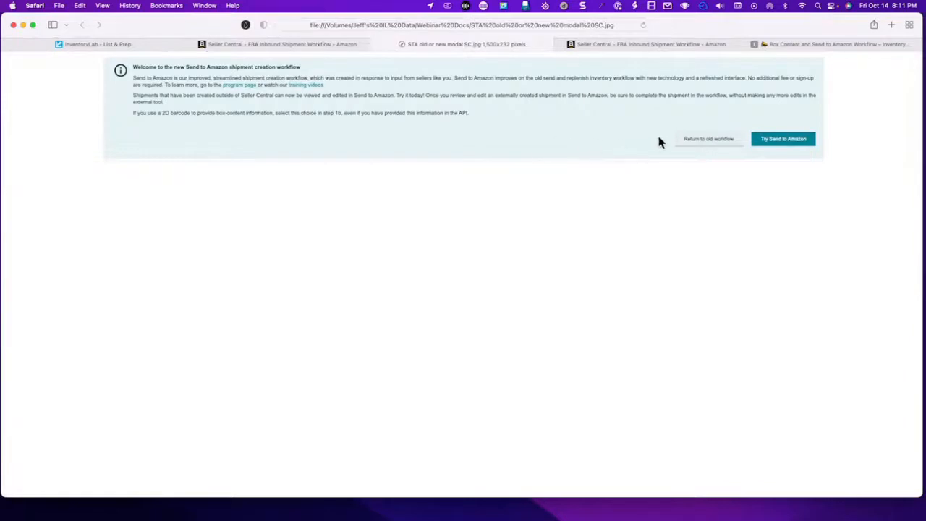
{"action": "left_click", "coordinate": [134, 47]}
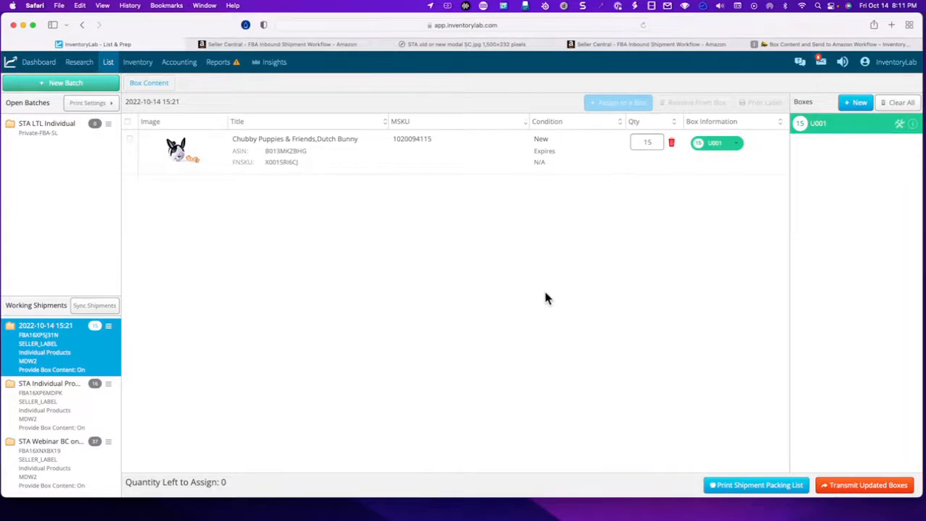
{"action": "left_click", "coordinate": [471, 45]}
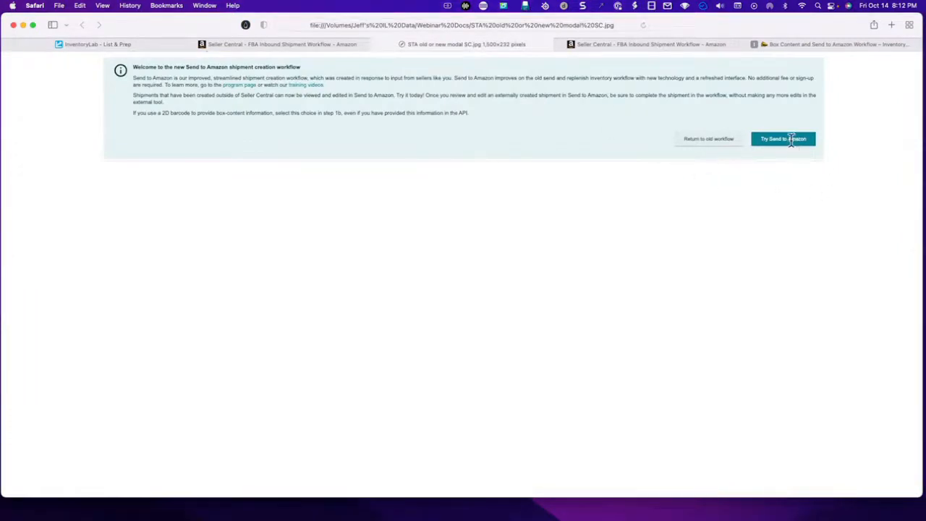
{"action": "left_click", "coordinate": [147, 46]}
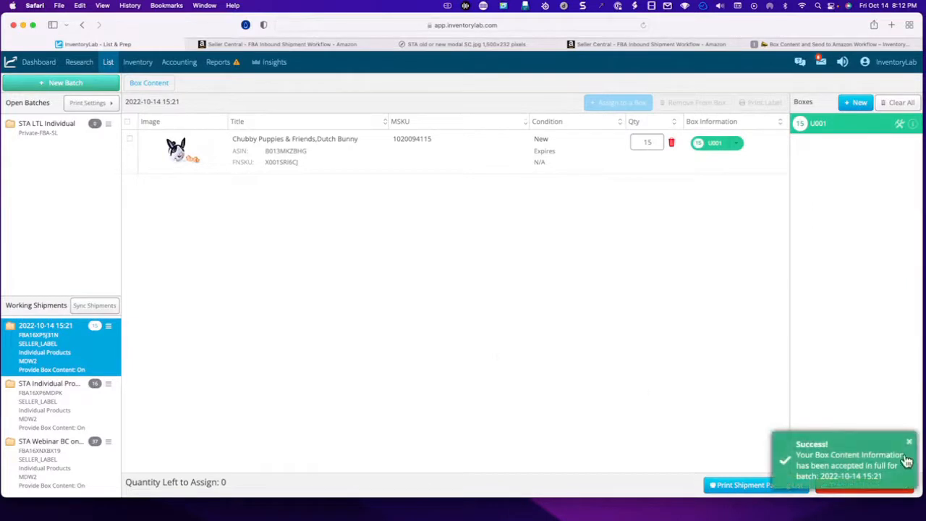
{"action": "left_click", "coordinate": [910, 444]}
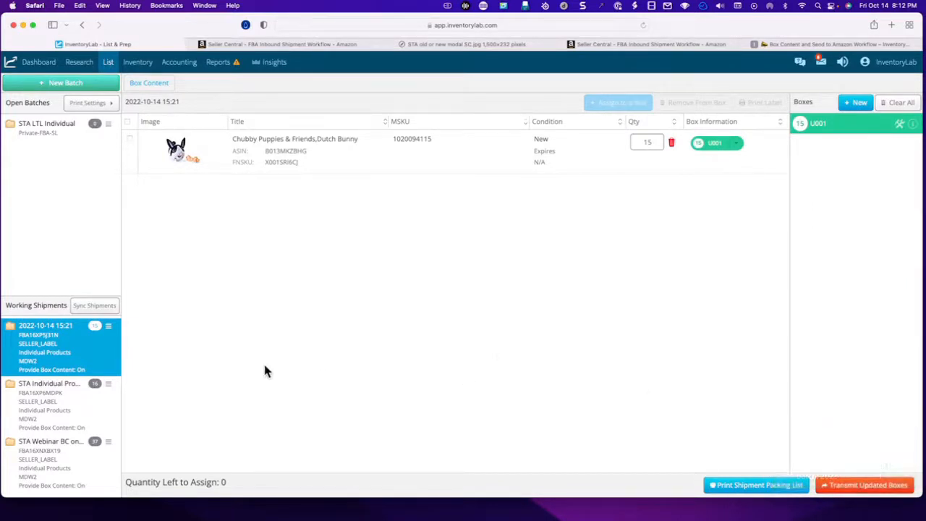
{"action": "left_click", "coordinate": [67, 347]}
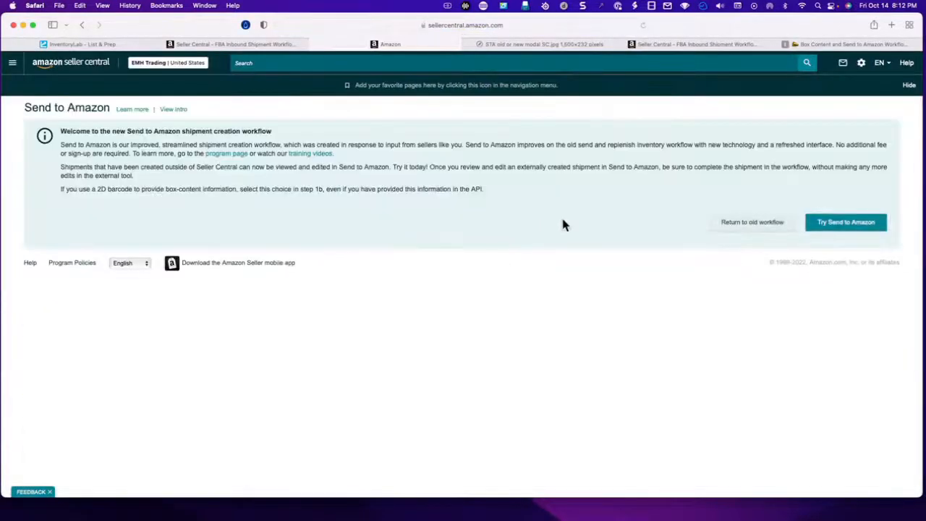
{"action": "left_click", "coordinate": [852, 228]}
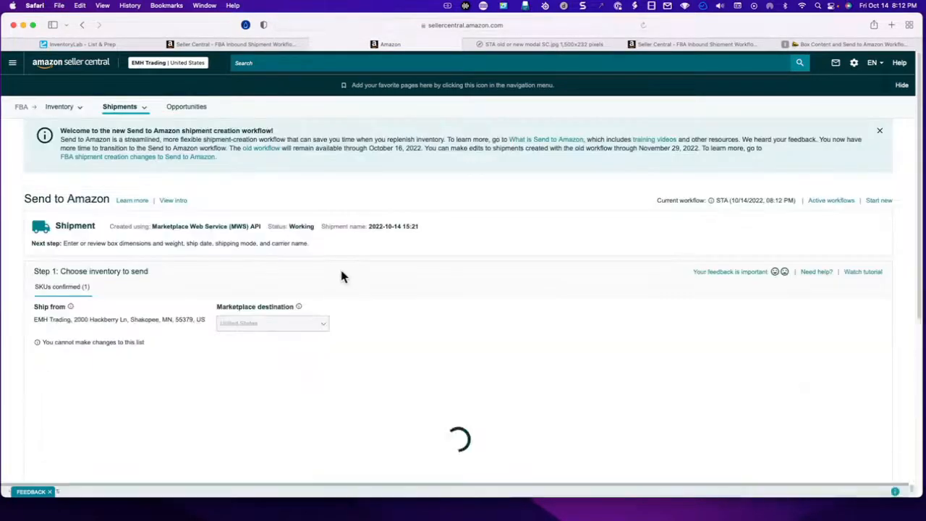
- Examine the inventory step for the editing restriction, packing details, quantity to send and remaining workflow steps
{"action": "scroll", "coordinate": [604, 323], "scroll_direction": "down", "scroll_amount": 2}
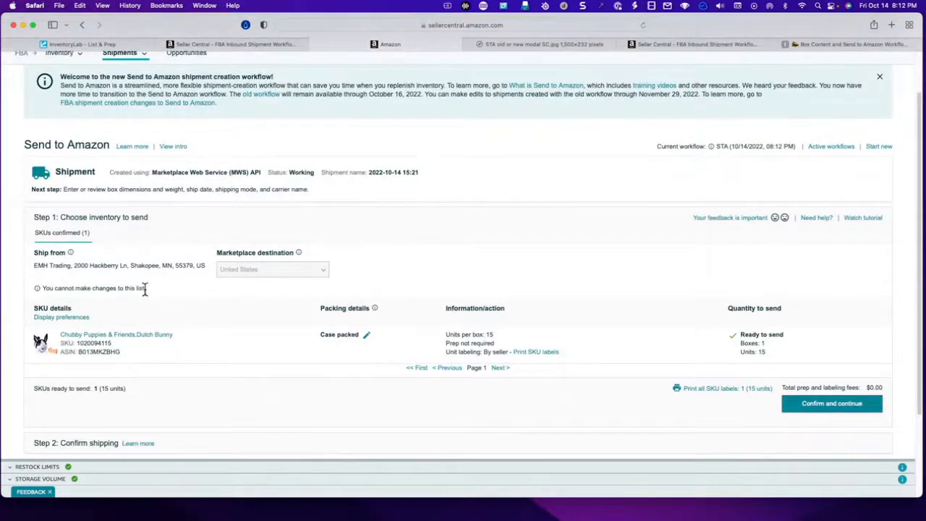
{"action": "left_click_drag", "start_coordinate": [147, 288], "coordinate": [33, 288]}
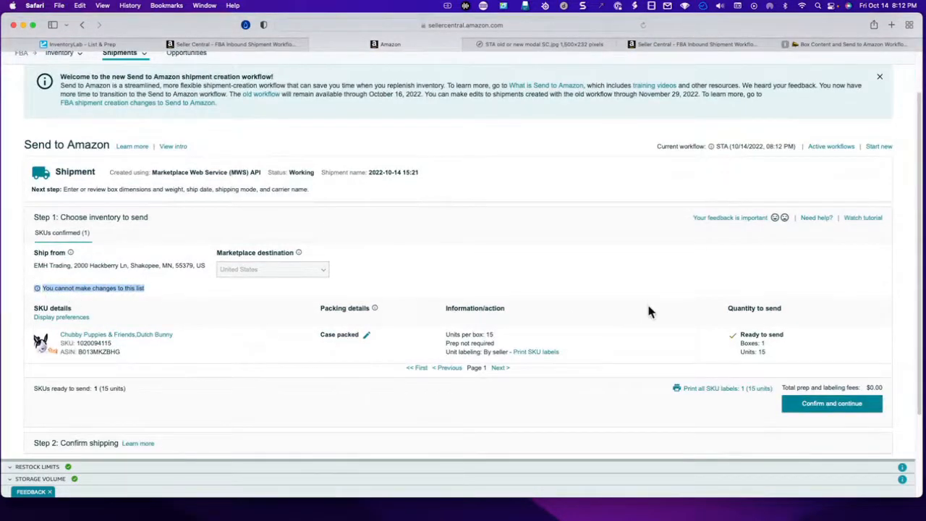
{"action": "scroll", "coordinate": [646, 320], "scroll_direction": "down", "scroll_amount": 1}
{"action": "scroll", "coordinate": [647, 331], "scroll_direction": "up", "scroll_amount": 2}
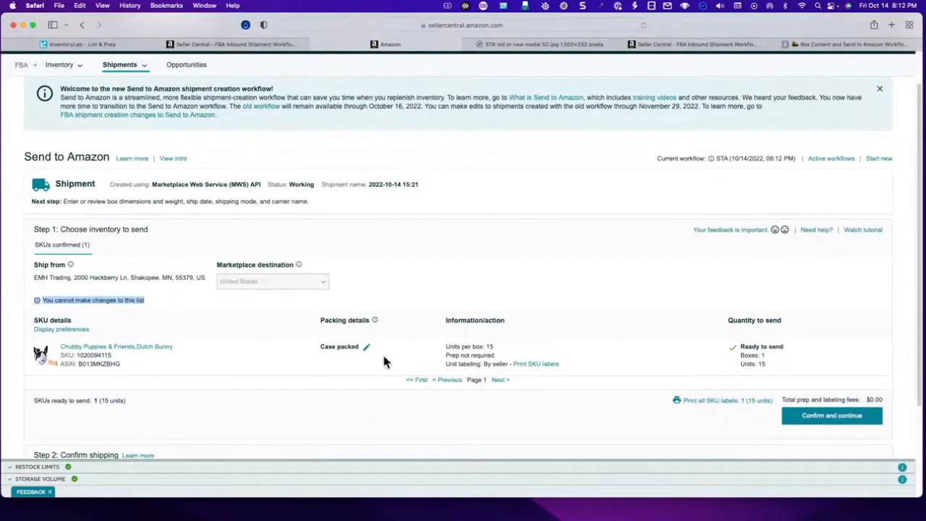
{"action": "scroll", "coordinate": [646, 370], "scroll_direction": "down", "scroll_amount": 3}
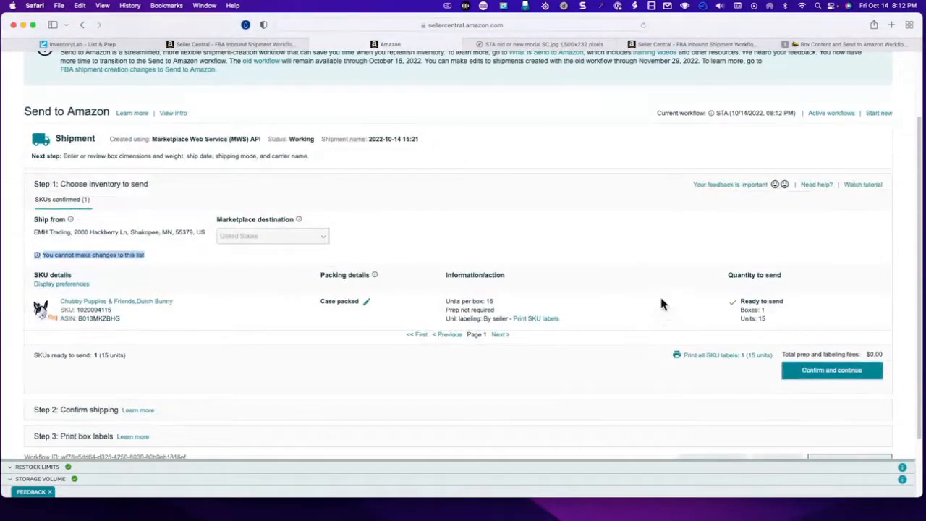
{"action": "scroll", "coordinate": [673, 369], "scroll_direction": "down", "scroll_amount": 5}
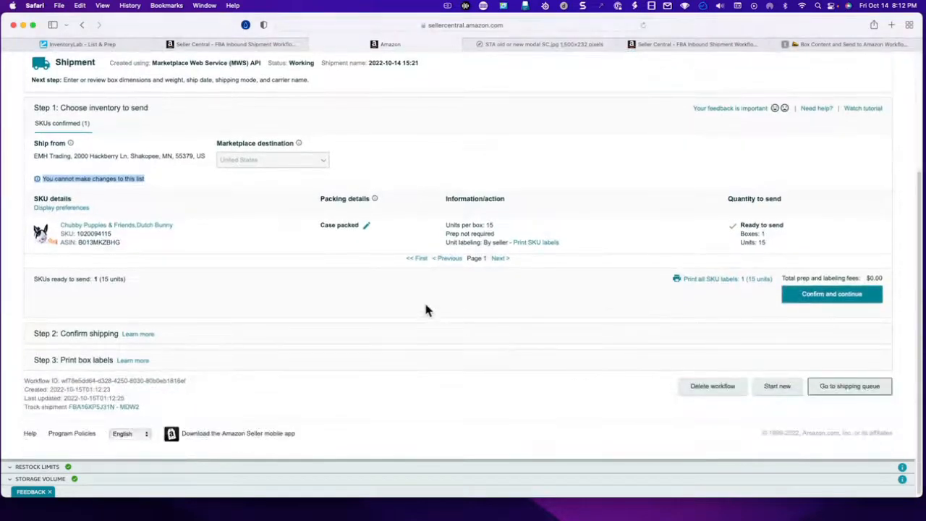
- Switch back to InventoryLab and set the Dutch Bunny quantity in the shipment's box contents to 14
{"action": "left_click", "coordinate": [115, 45]}
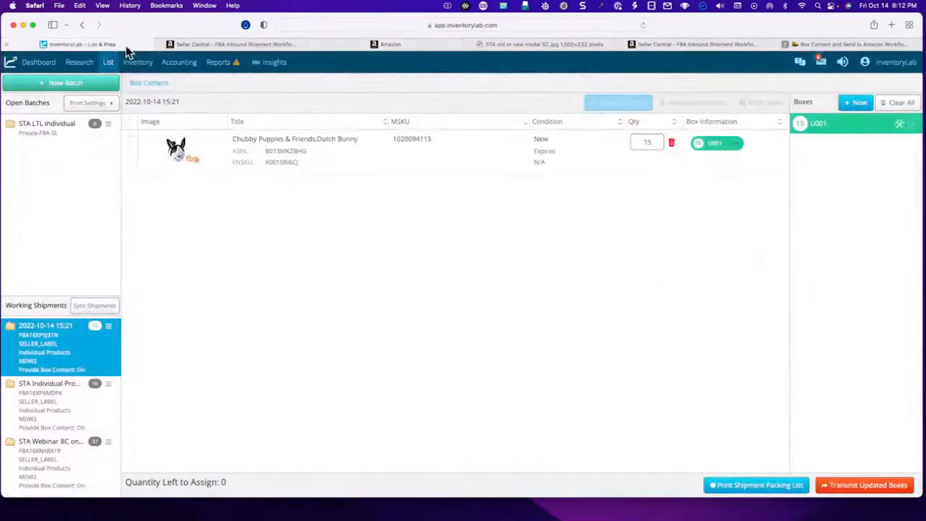
{"action": "left_click", "coordinate": [646, 141]}
{"action": "key", "text": "BackSpace"}
{"action": "type", "text": "4"}
{"action": "key", "text": "Return"}
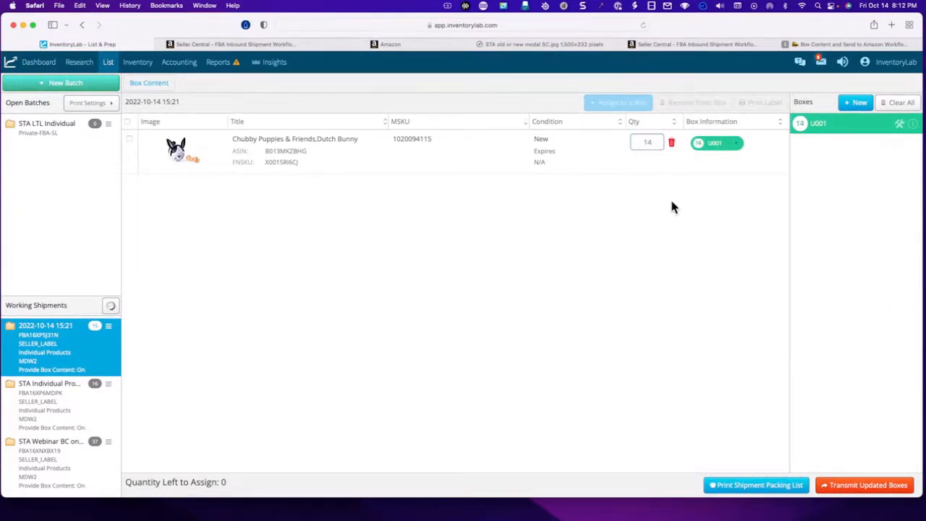
- Transmit the updated box U001 with its weight set to 13 lb, then dismiss the notification
{"action": "left_click", "coordinate": [865, 483]}
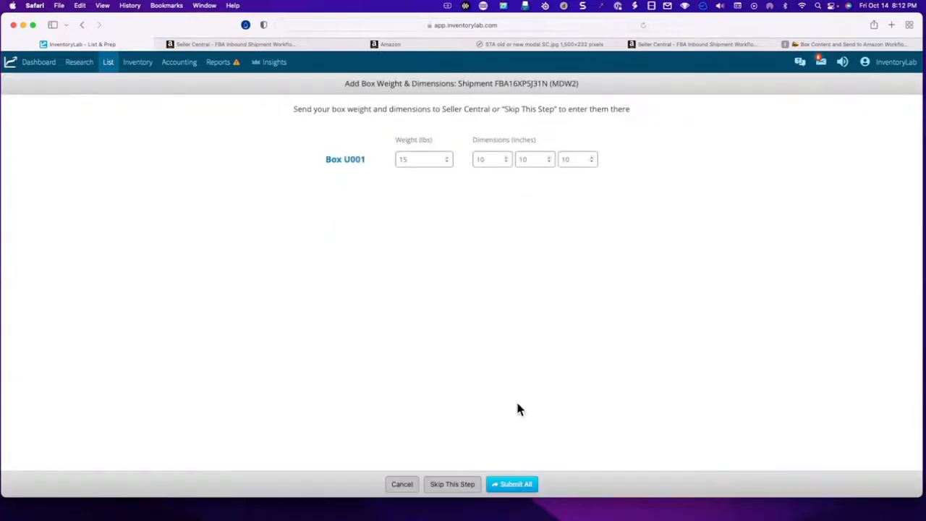
{"action": "double_click", "coordinate": [413, 161]}
{"action": "type", "text": "13"}
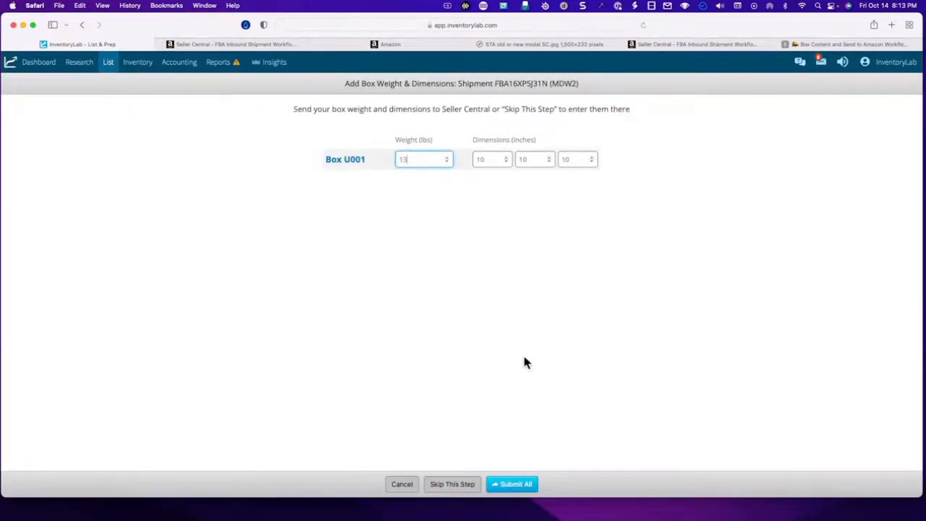
{"action": "left_click", "coordinate": [526, 488]}
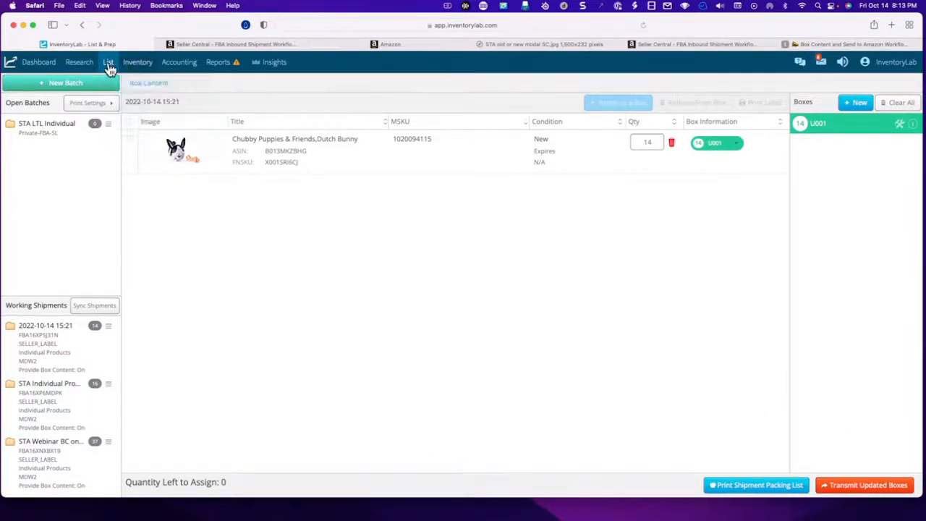
{"action": "mouse_move", "coordinate": [108, 64]}
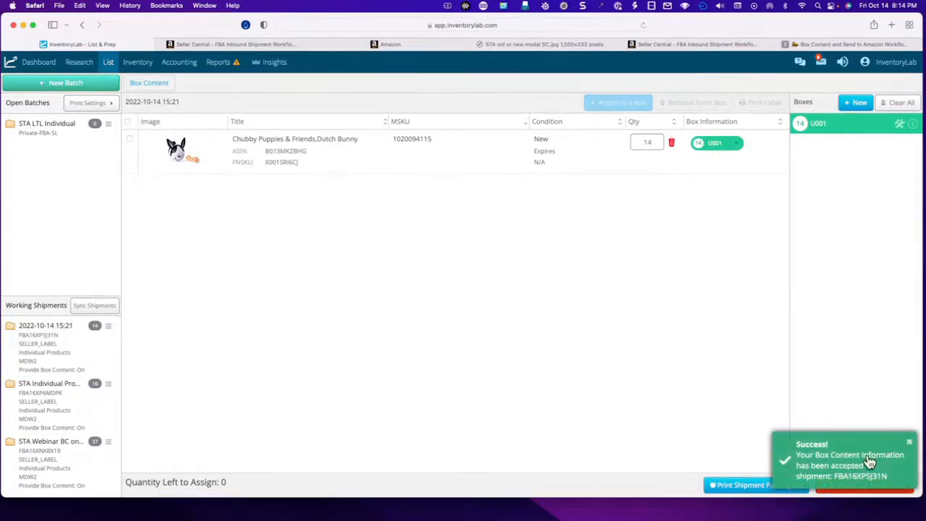
{"action": "left_click", "coordinate": [910, 445]}
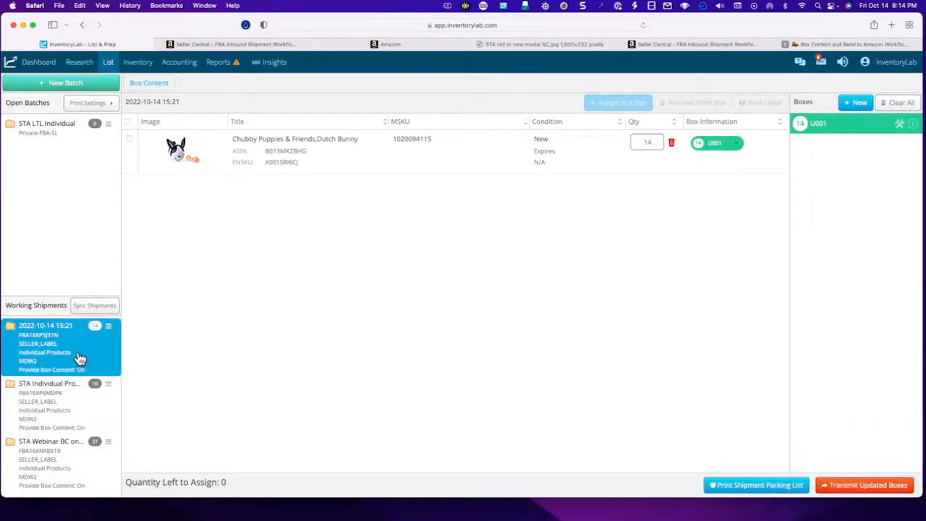
- Reload the Send to Amazon workflow in Seller Central and check the shipment's unit quantity
{"action": "left_click", "coordinate": [223, 48]}
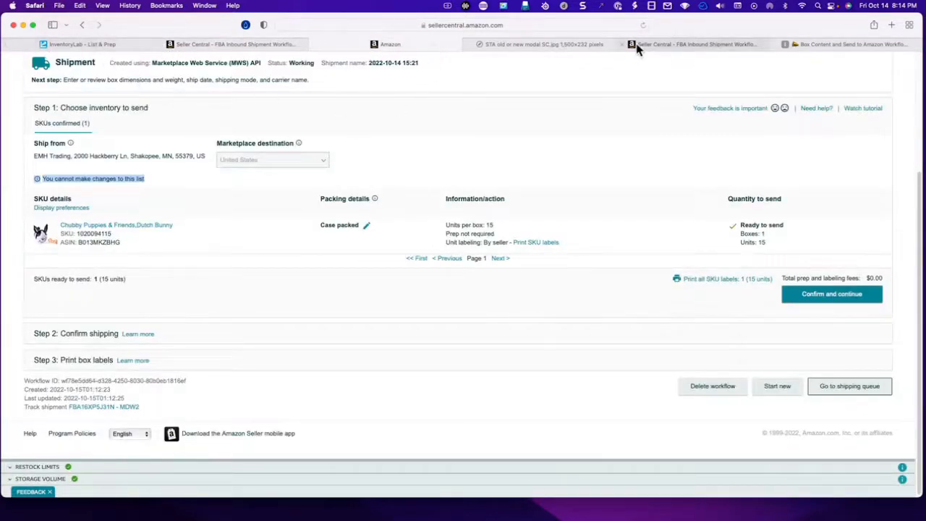
{"action": "left_click", "coordinate": [643, 26]}
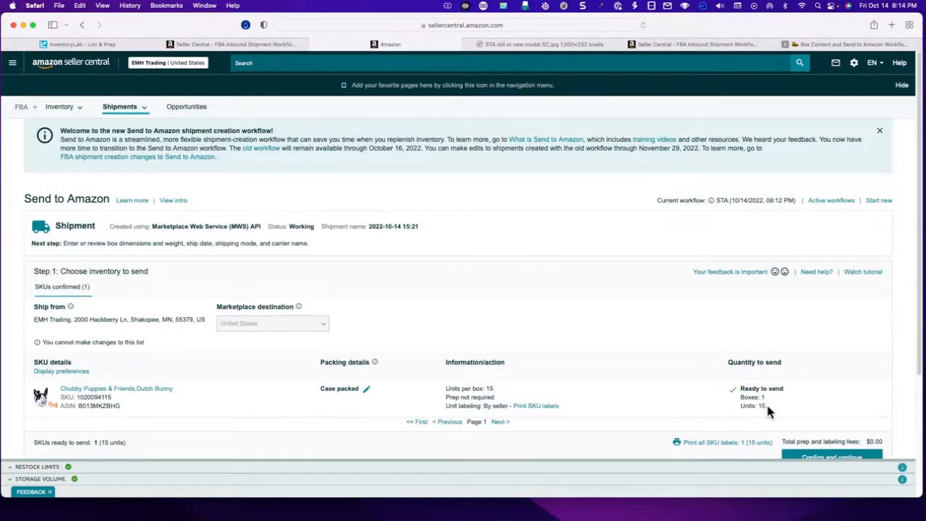
{"action": "left_click_drag", "start_coordinate": [767, 406], "coordinate": [633, 409]}
{"action": "scroll", "coordinate": [556, 318], "scroll_direction": "down", "scroll_amount": 2}
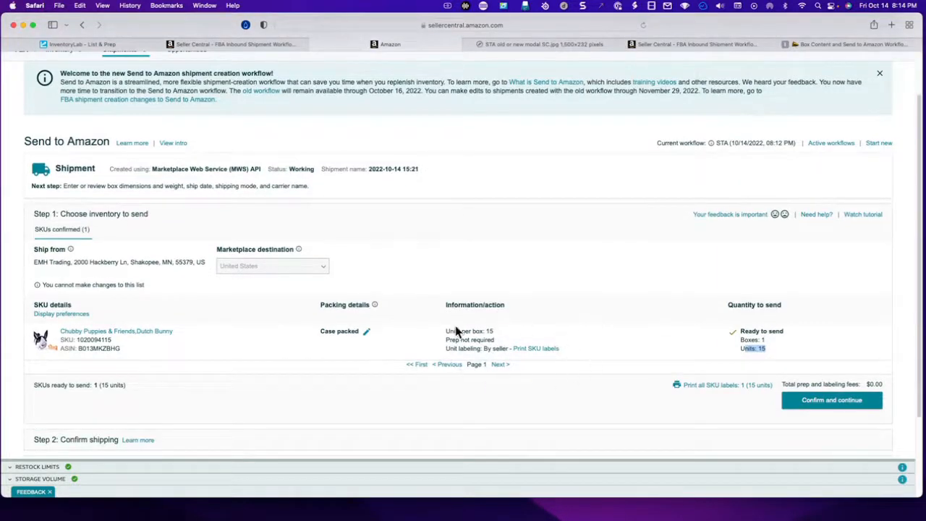
{"action": "scroll", "coordinate": [599, 325], "scroll_direction": "down", "scroll_amount": 3}
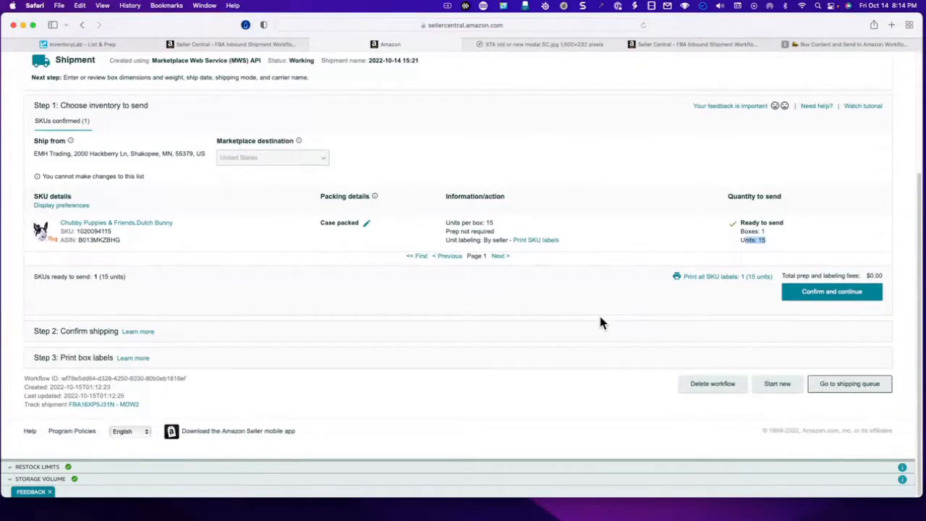
- Confirm the inventory to send and set the ship date to 10/14/2022
{"action": "left_click", "coordinate": [832, 293]}
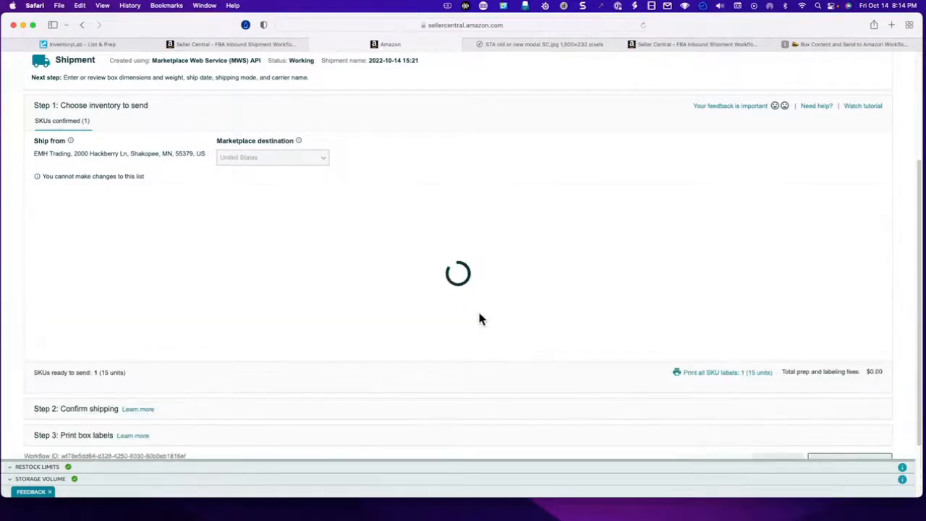
{"action": "scroll", "coordinate": [478, 358], "scroll_direction": "down", "scroll_amount": 3}
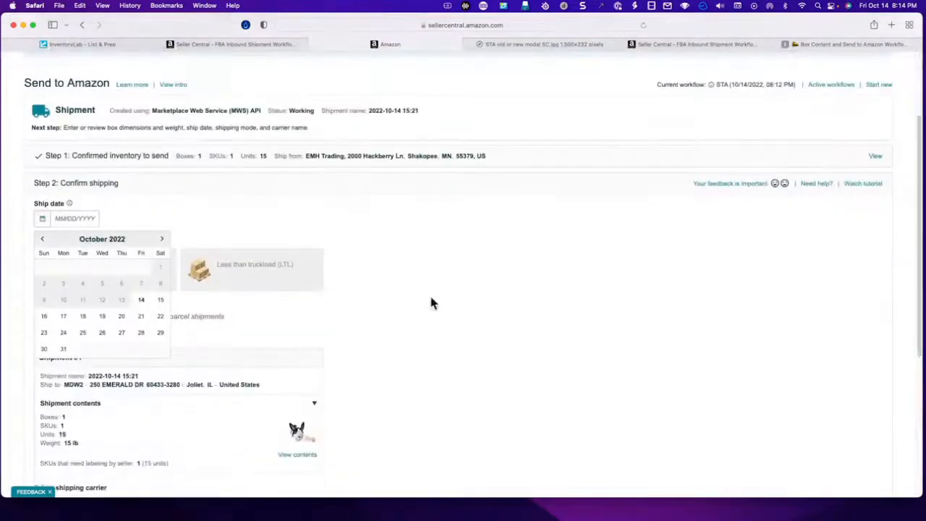
{"action": "left_click", "coordinate": [140, 301]}
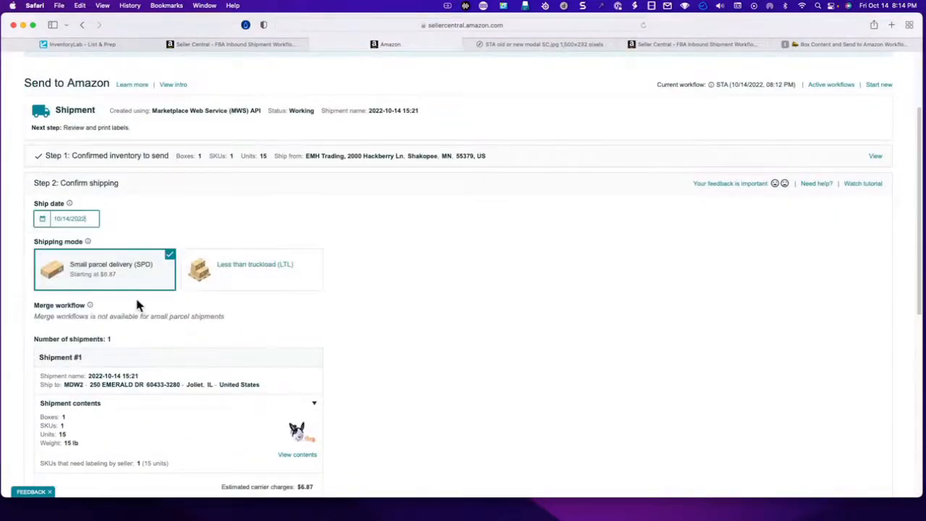
- Switch the shipping mode to Less than truckload (LTL) and check its merge workflow option, leaving merging off
{"action": "scroll", "coordinate": [404, 327], "scroll_direction": "down", "scroll_amount": 2}
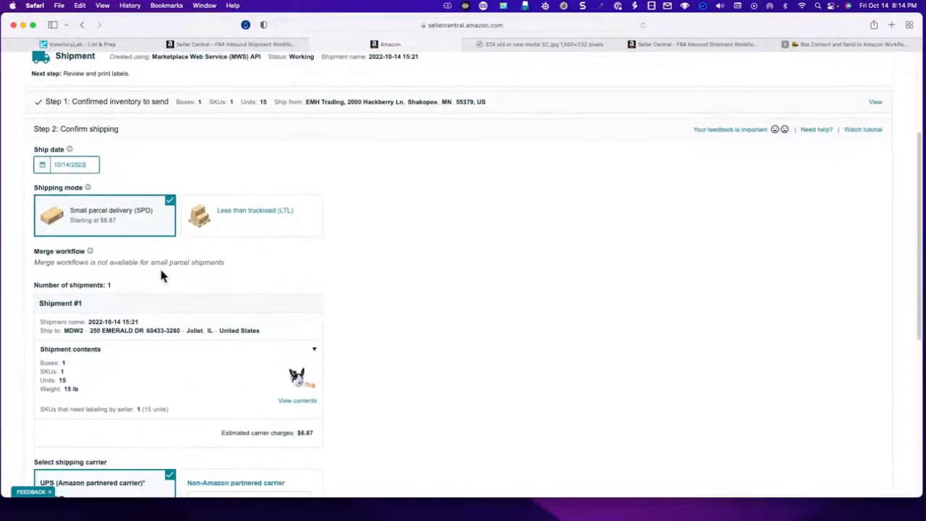
{"action": "left_click_drag", "start_coordinate": [226, 264], "coordinate": [26, 270]}
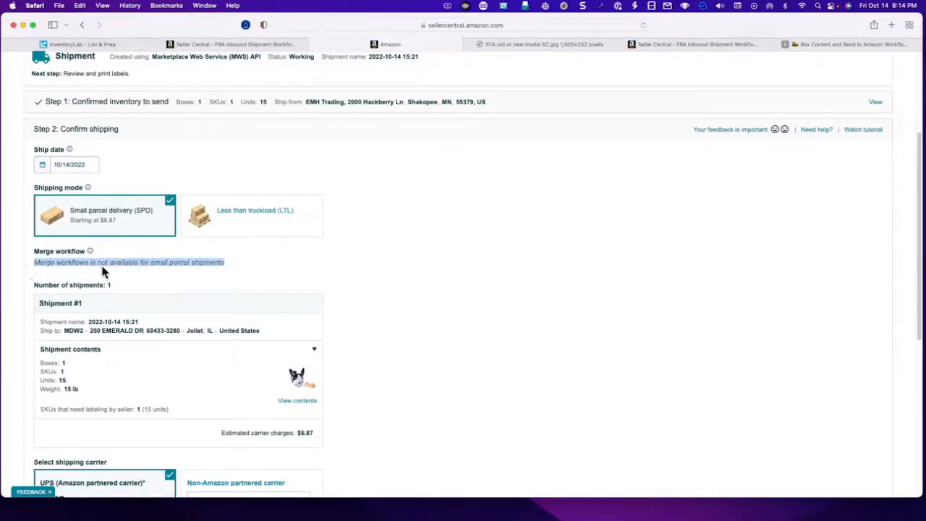
{"action": "left_click", "coordinate": [271, 233]}
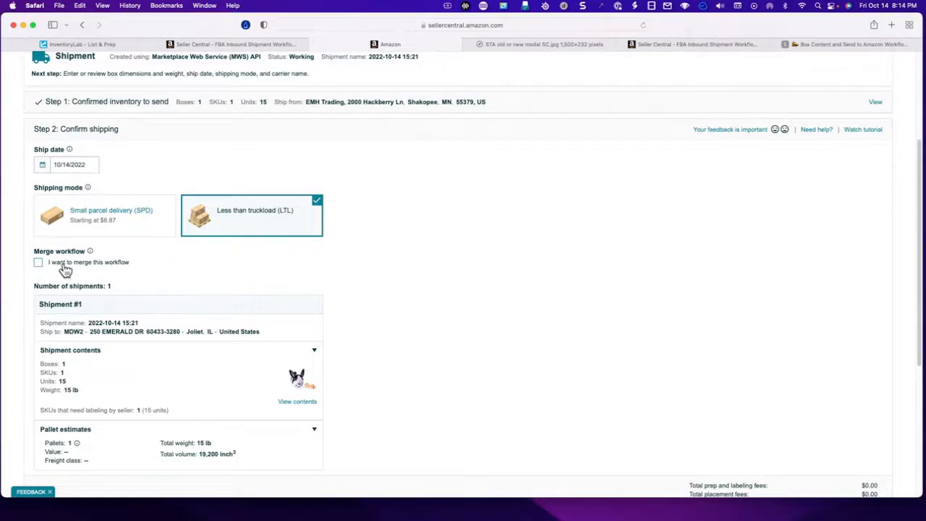
{"action": "left_click", "coordinate": [38, 263]}
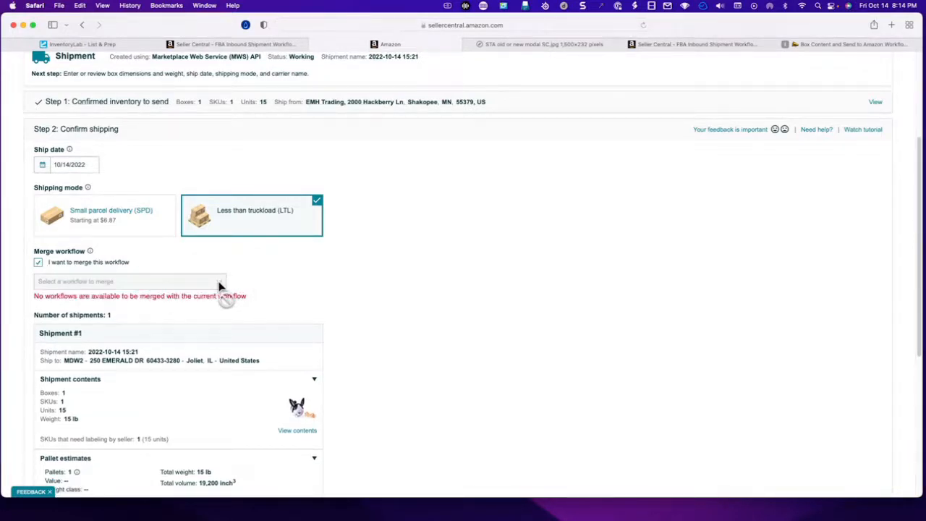
{"action": "left_click", "coordinate": [38, 263]}
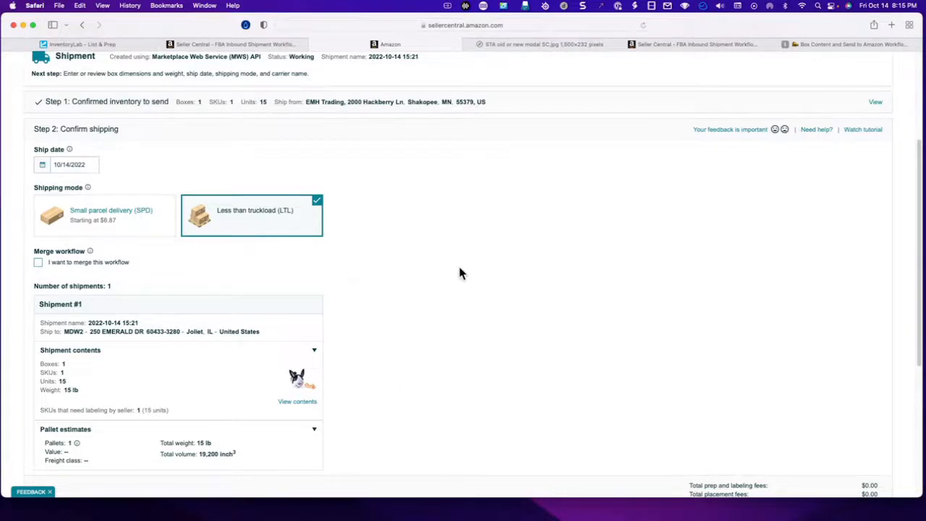
{"action": "scroll", "coordinate": [457, 264], "scroll_direction": "up", "scroll_amount": 5}
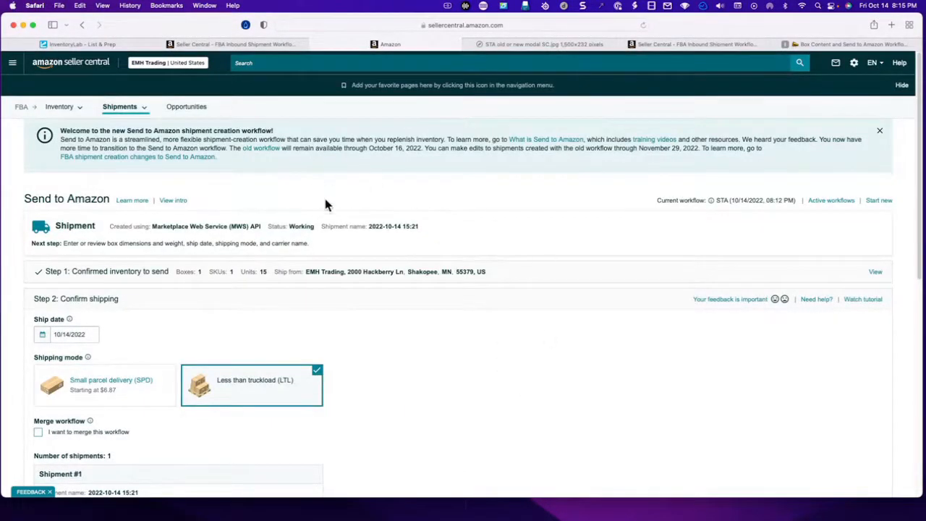
- View the saved image of the choice between the old workflow and Send to Amazon, and return to InventoryLab
{"action": "left_click", "coordinate": [120, 42]}
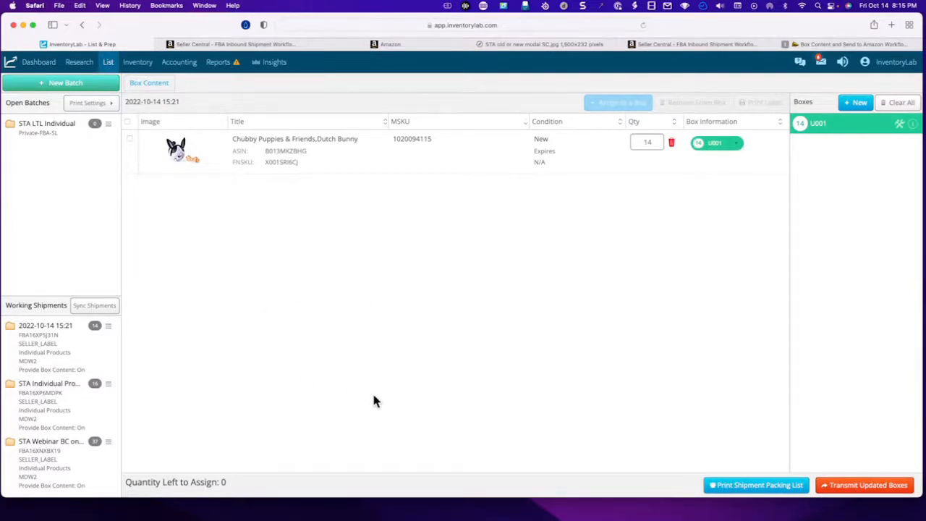
{"action": "left_click", "coordinate": [502, 47]}
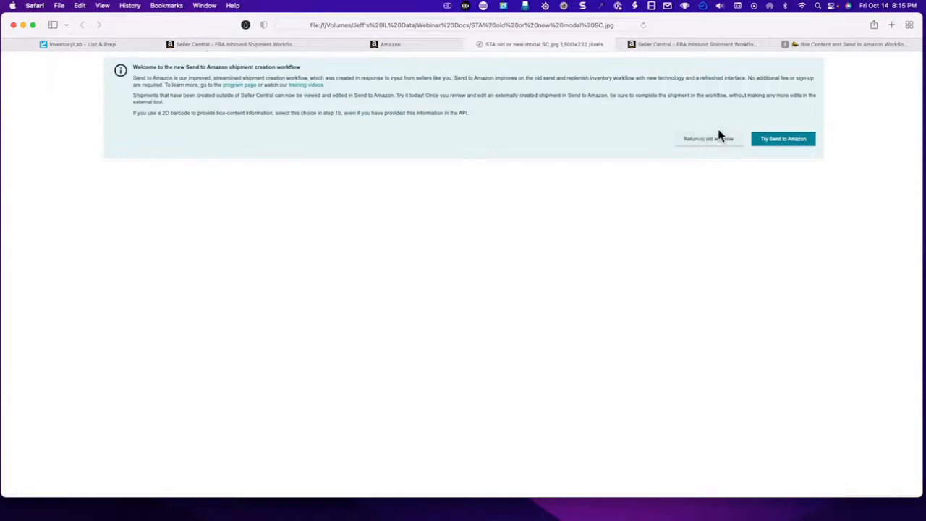
{"action": "left_click", "coordinate": [87, 46]}
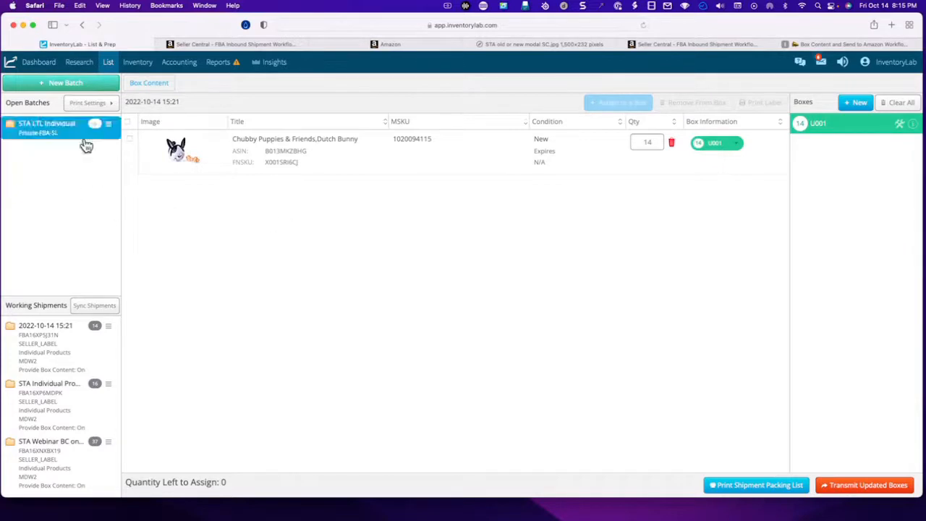
{"action": "left_click", "coordinate": [109, 63]}
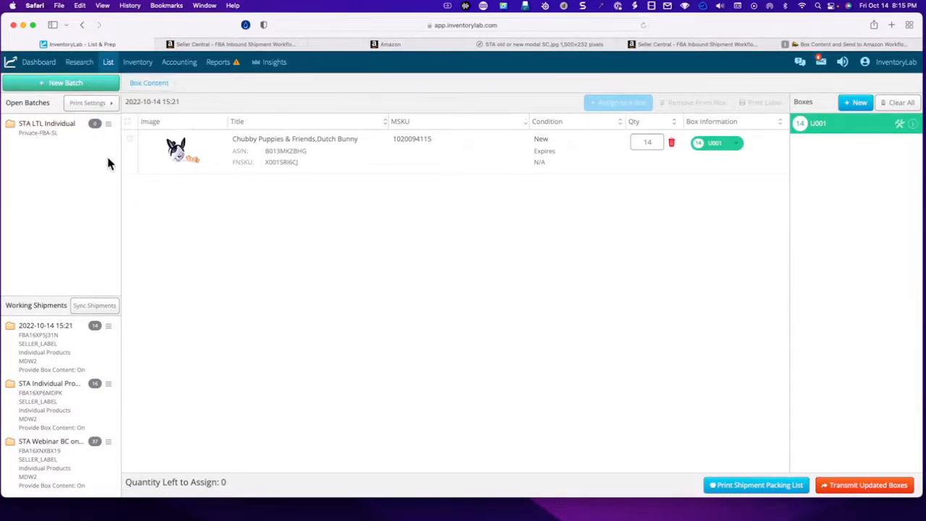
{"action": "mouse_move", "coordinate": [109, 64]}
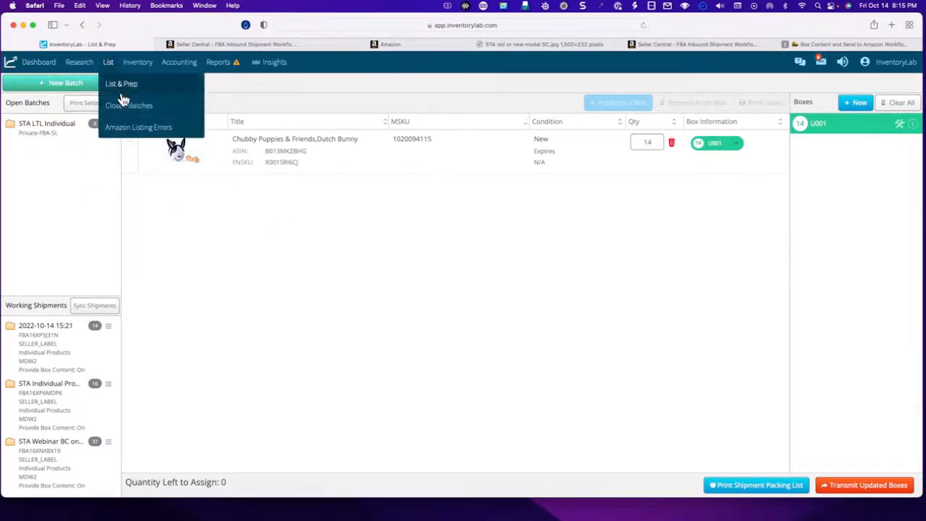
{"action": "left_click", "coordinate": [122, 106]}
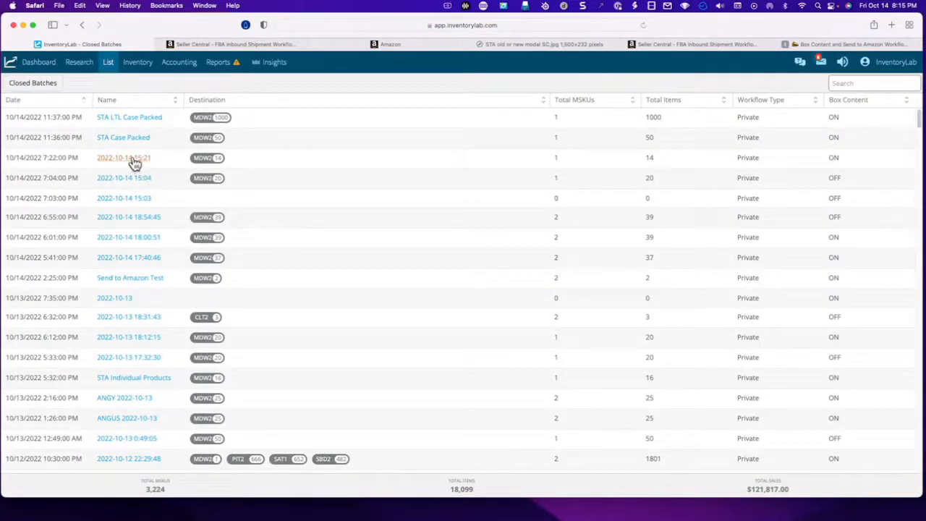
{"action": "left_click", "coordinate": [126, 179]}
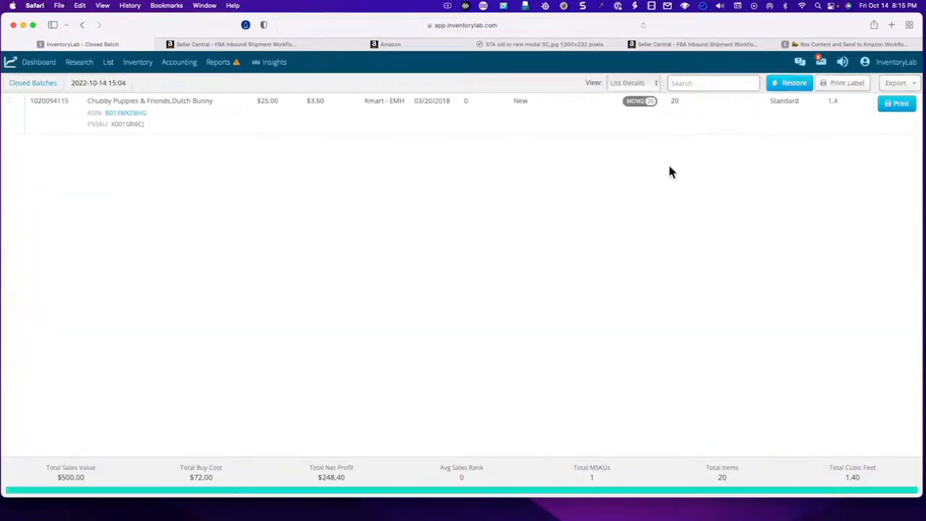
{"action": "left_click", "coordinate": [796, 85]}
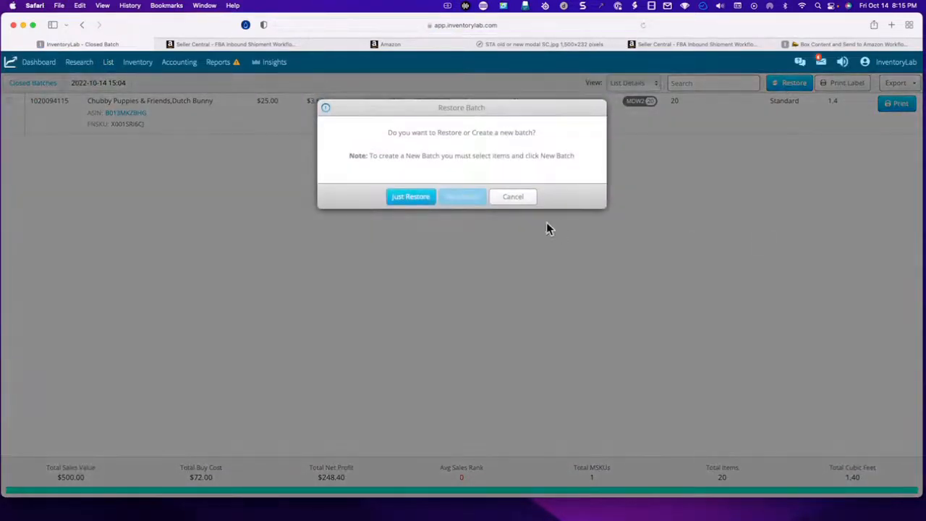
{"action": "left_click", "coordinate": [411, 198]}
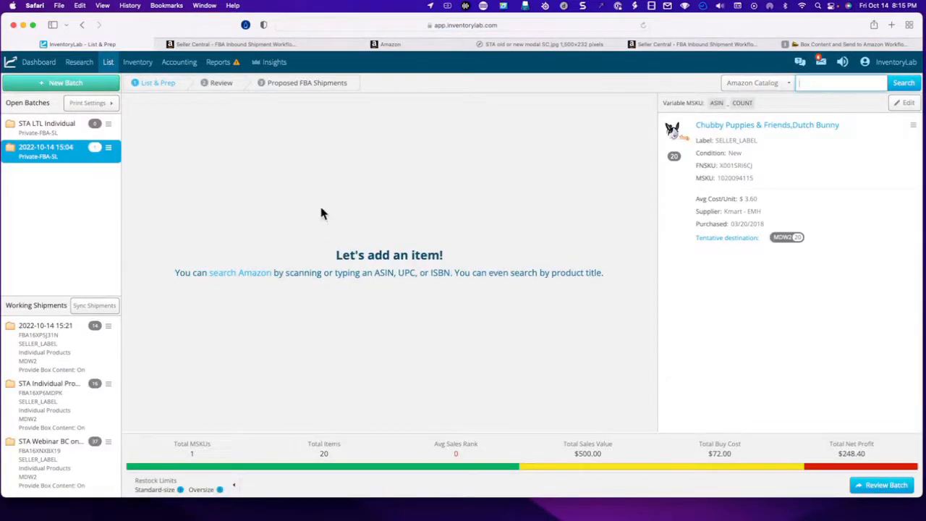
- Review and submit the restored batch, keeping the On Order status, and sync it with proposed FBA shipment plans requested
{"action": "left_click", "coordinate": [887, 487]}
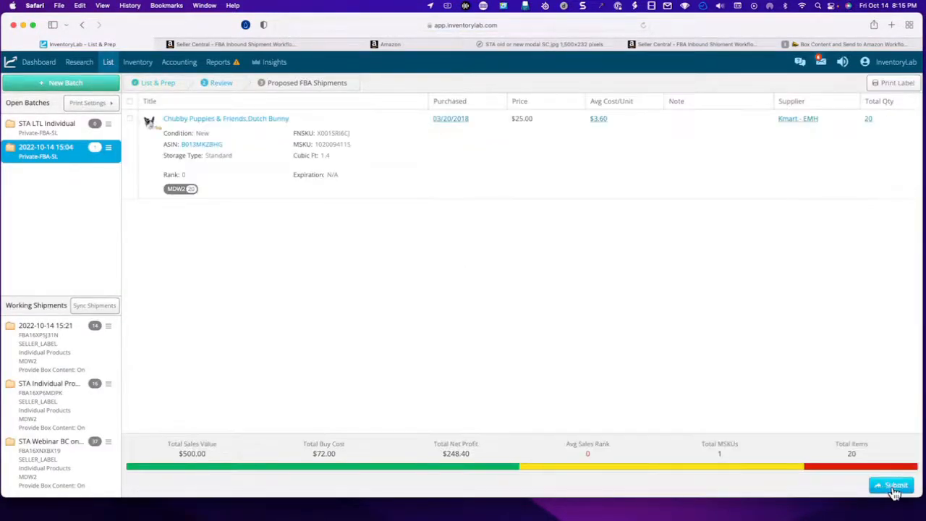
{"action": "left_click", "coordinate": [894, 491]}
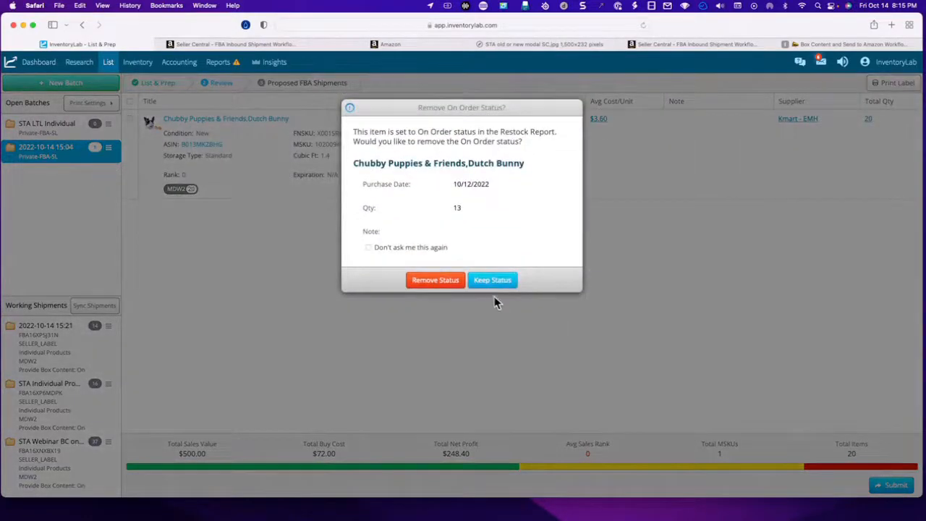
{"action": "left_click", "coordinate": [492, 281]}
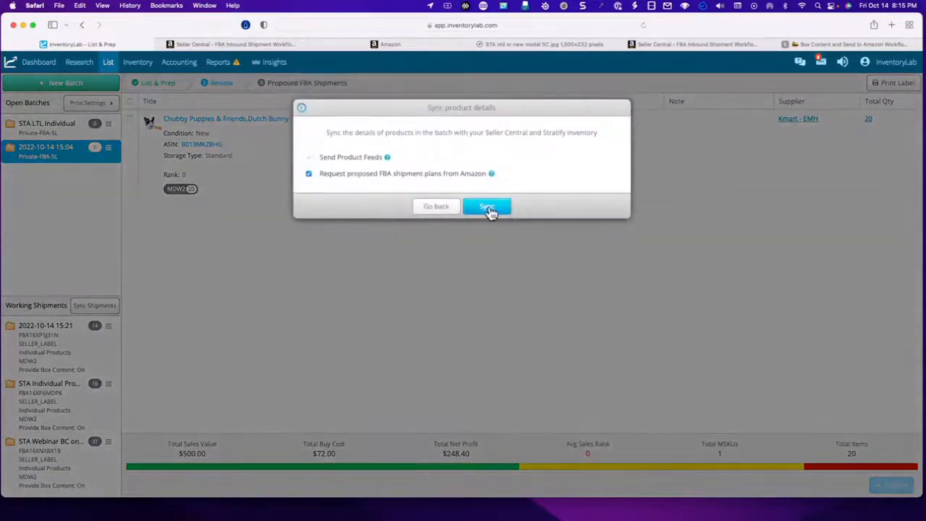
{"action": "left_click", "coordinate": [488, 207]}
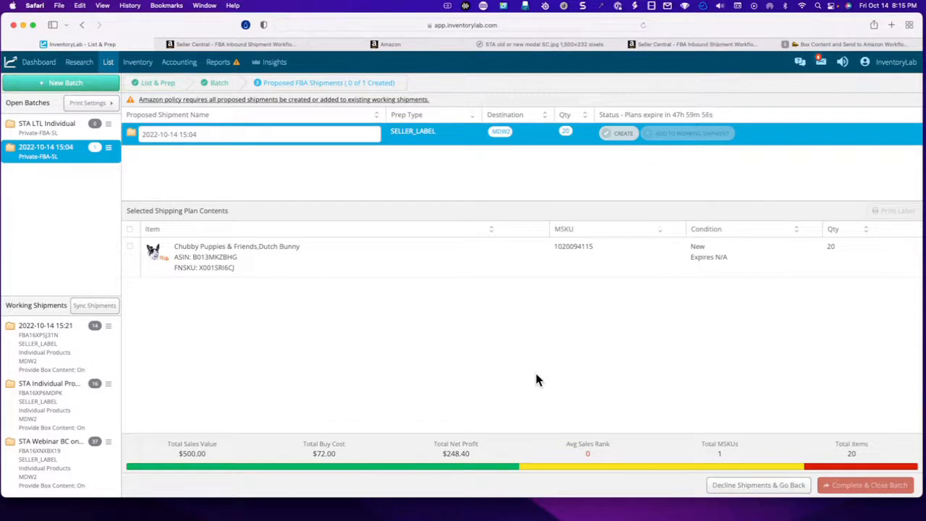
{"action": "left_click", "coordinate": [624, 136]}
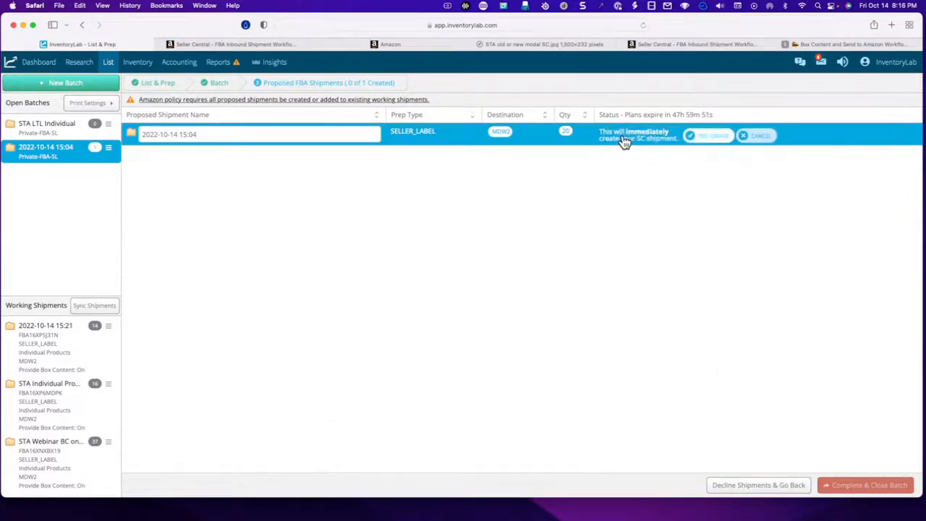
{"action": "left_click", "coordinate": [720, 137]}
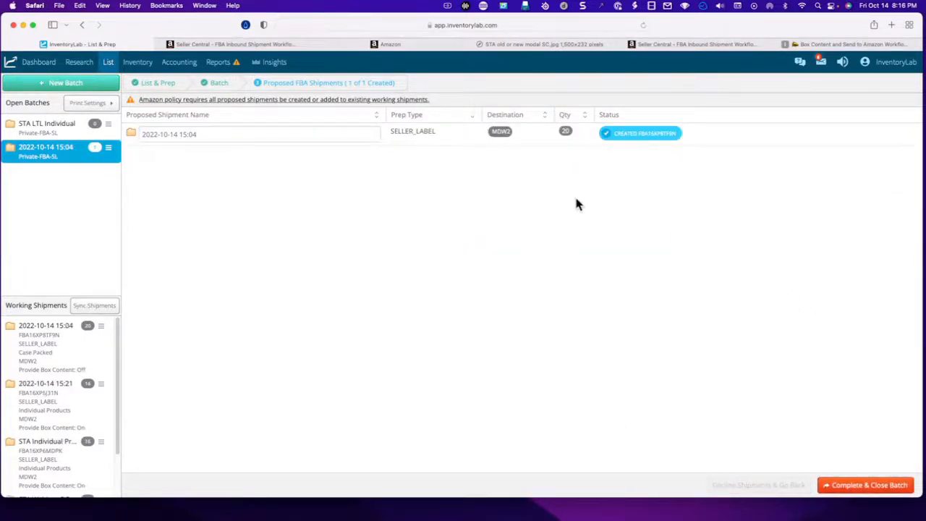
{"action": "left_click", "coordinate": [879, 491]}
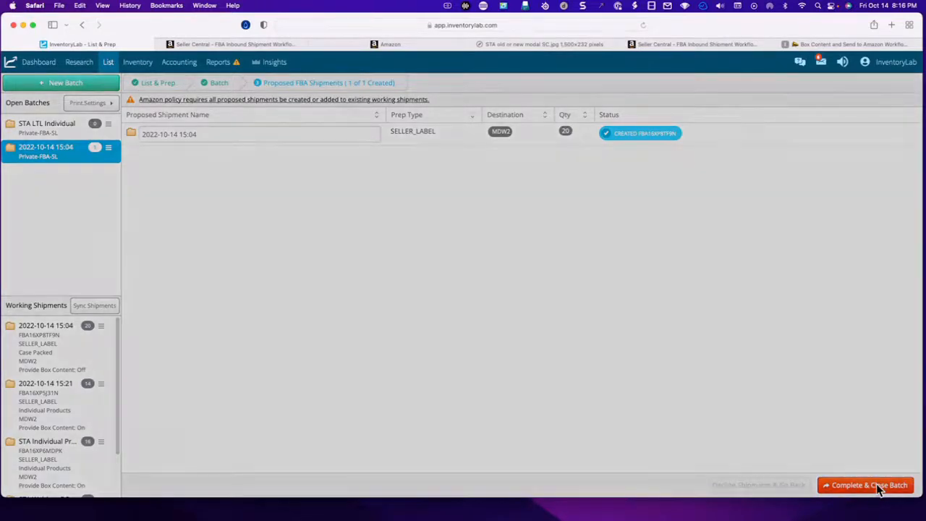
{"action": "left_click", "coordinate": [501, 285]}
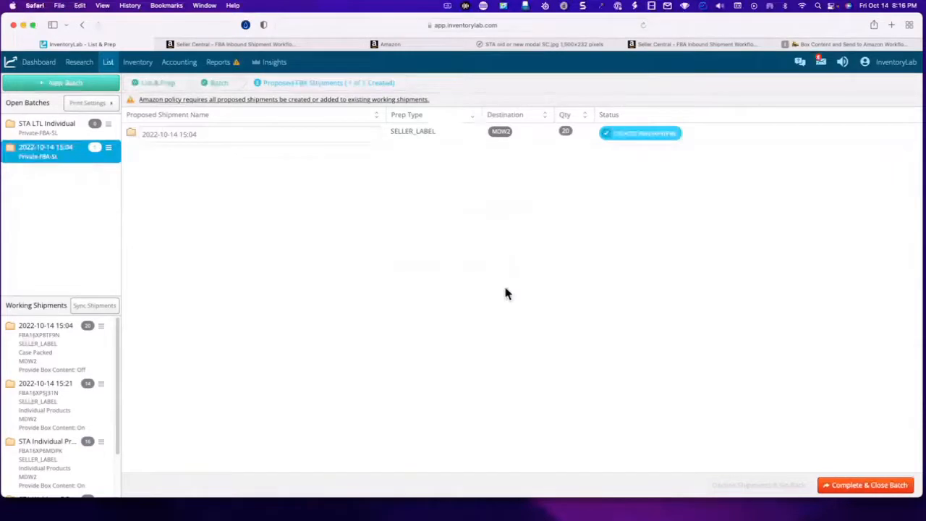
{"action": "mouse_move", "coordinate": [110, 68]}
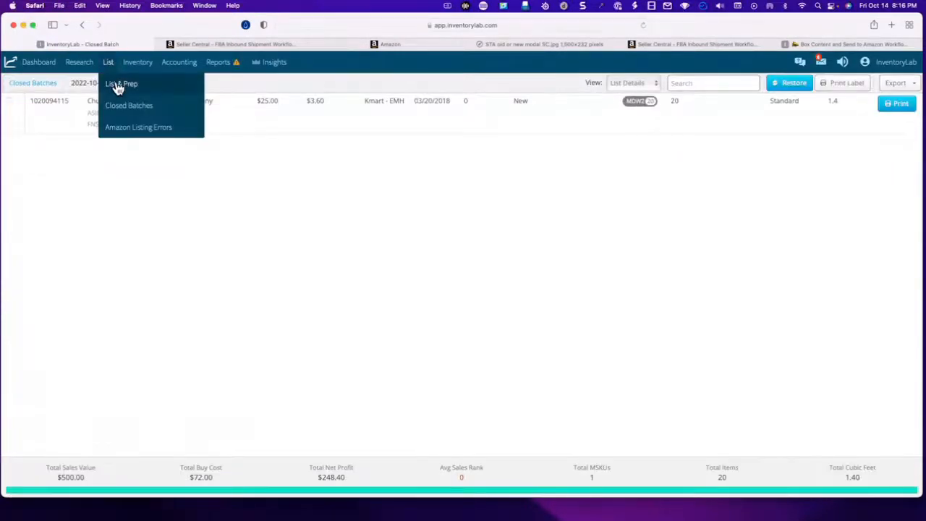
{"action": "left_click", "coordinate": [118, 86]}
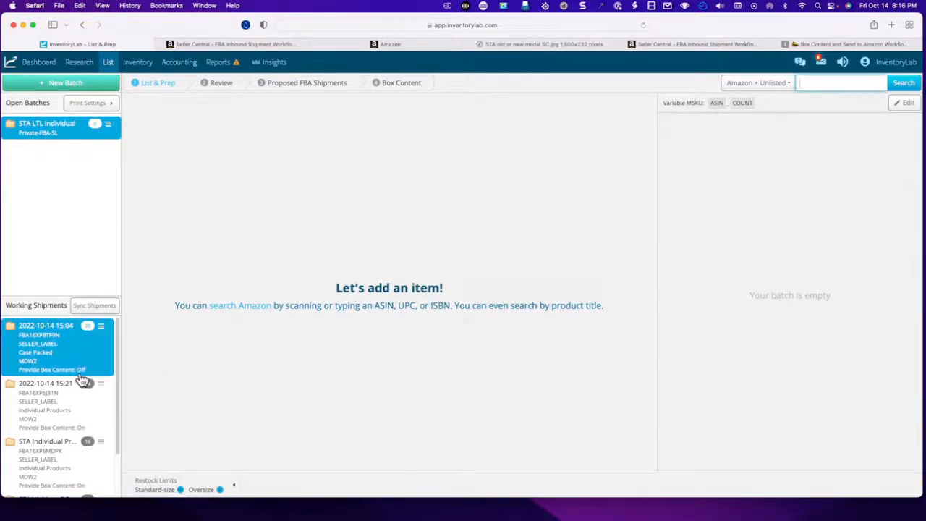
{"action": "left_click", "coordinate": [83, 347]}
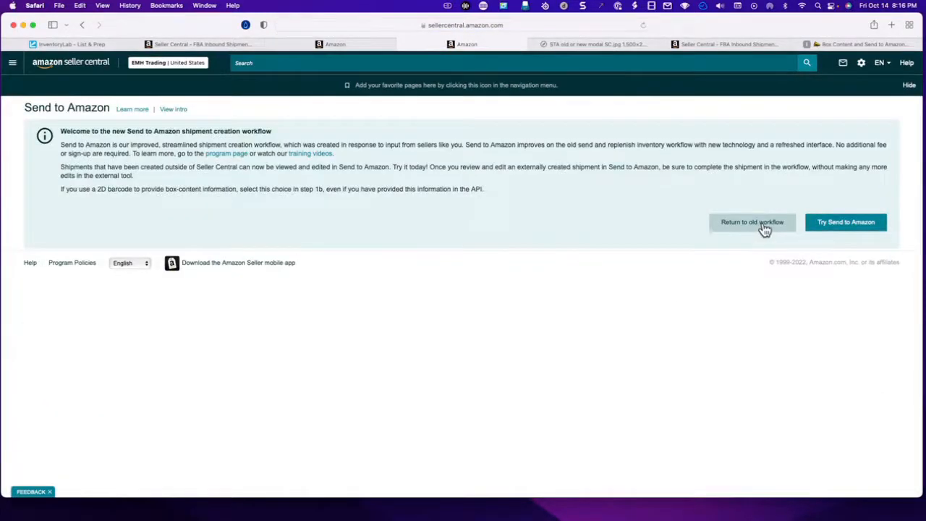
{"action": "left_click", "coordinate": [831, 224]}
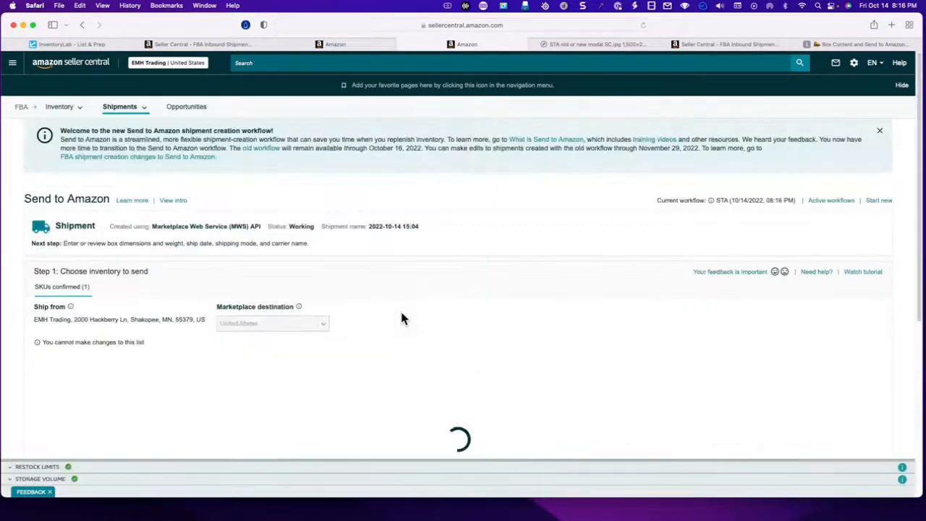
{"action": "scroll", "coordinate": [570, 287], "scroll_direction": "down", "scroll_amount": 3}
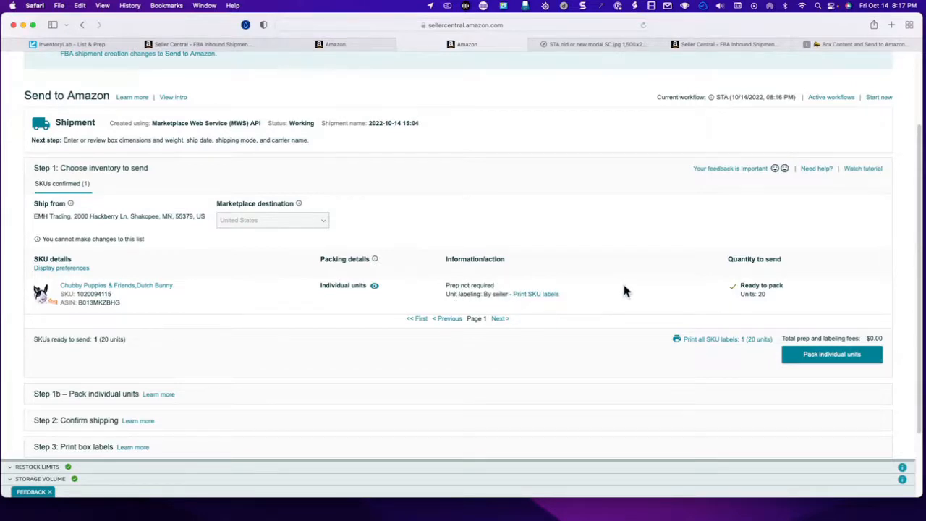
{"action": "left_click", "coordinate": [847, 361]}
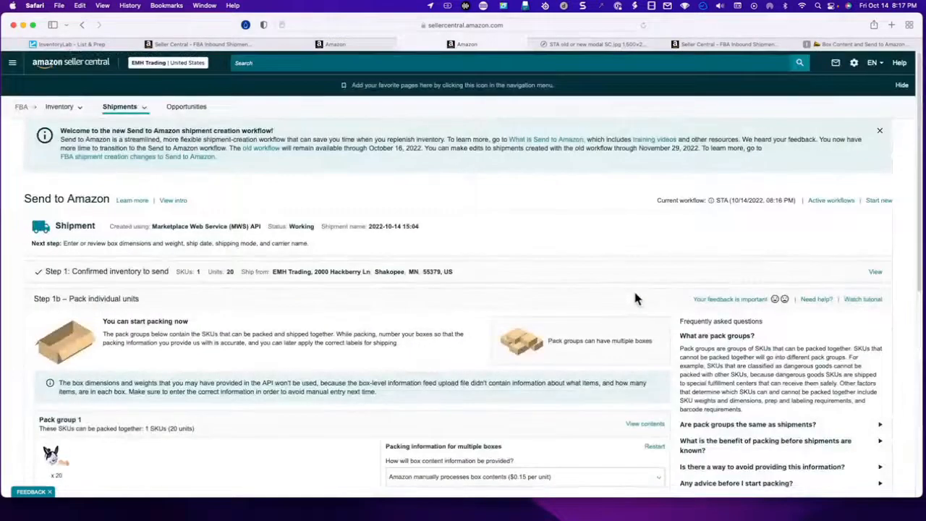
- Examine Pack group 1's options for providing box content information and the notice about box details supplied through the API
{"action": "scroll", "coordinate": [633, 296], "scroll_direction": "down", "scroll_amount": 5}
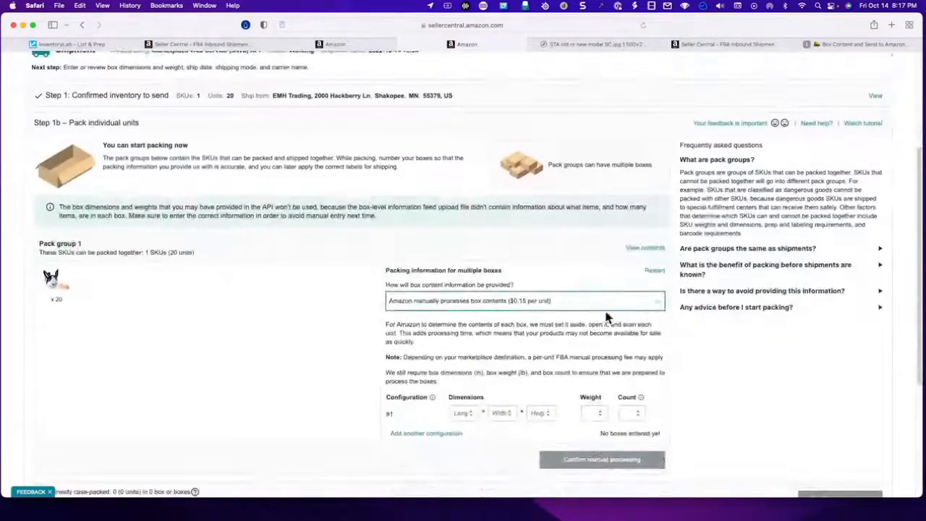
{"action": "left_click", "coordinate": [563, 307]}
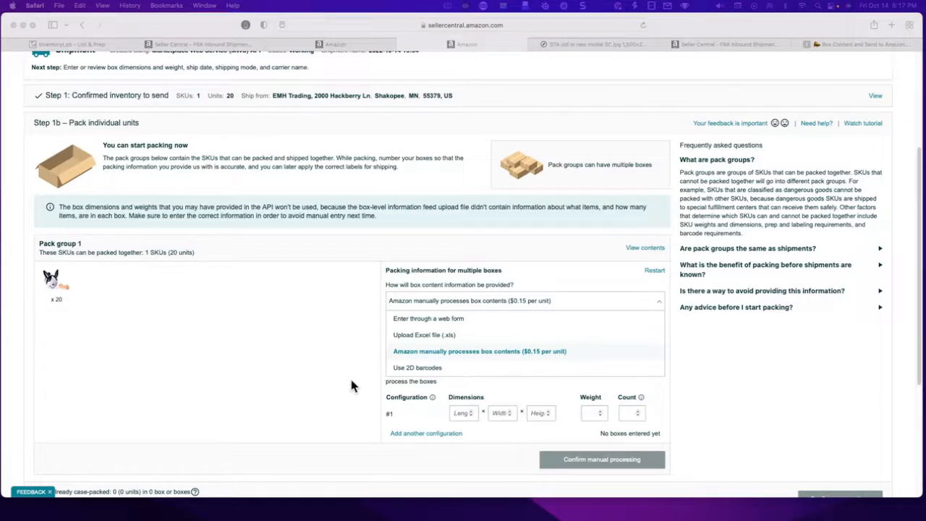
{"action": "scroll", "coordinate": [327, 311], "scroll_direction": "up", "scroll_amount": 3}
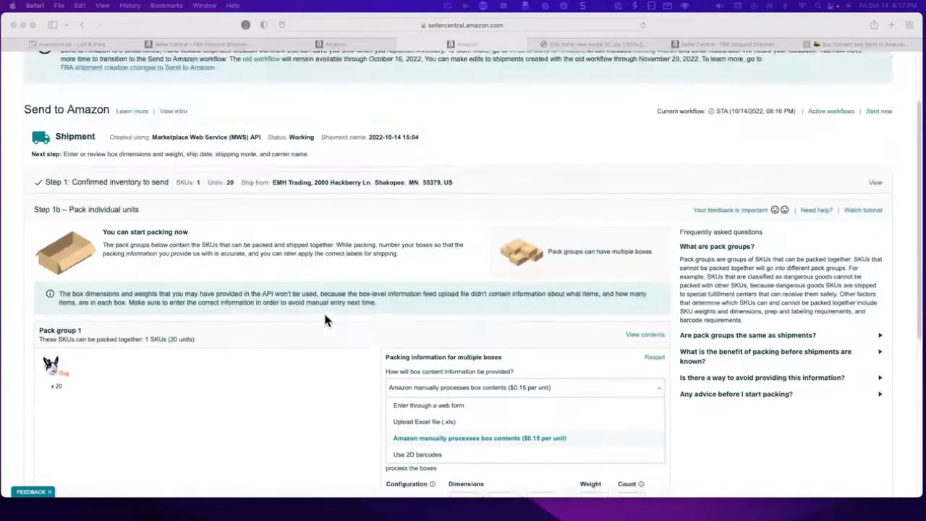
{"action": "scroll", "coordinate": [321, 319], "scroll_direction": "up", "scroll_amount": 1}
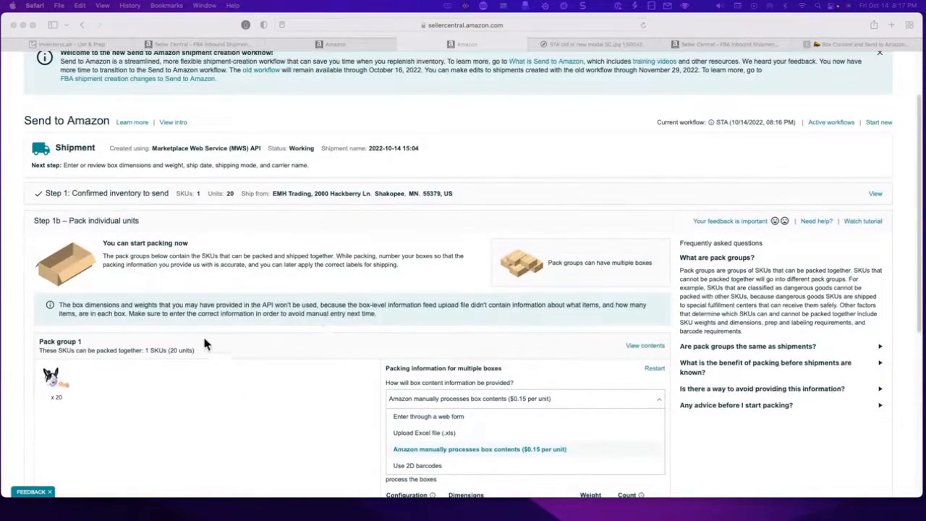
{"action": "scroll", "coordinate": [290, 357], "scroll_direction": "up", "scroll_amount": 2}
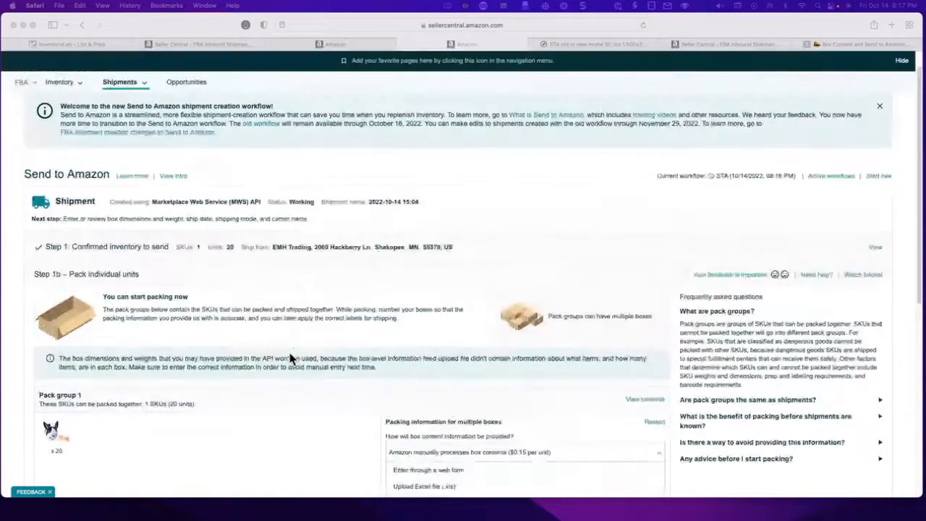
{"action": "scroll", "coordinate": [289, 358], "scroll_direction": "down", "scroll_amount": 5}
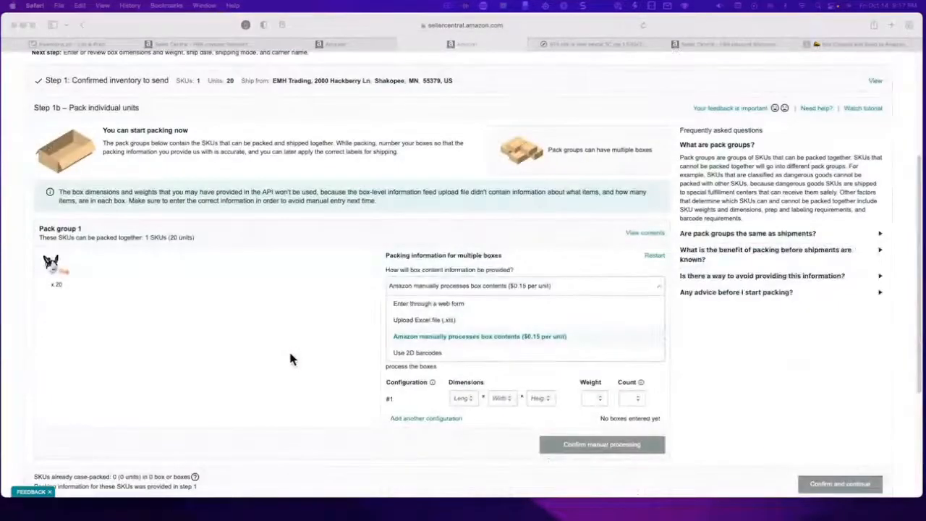
{"action": "left_click", "coordinate": [88, 44]}
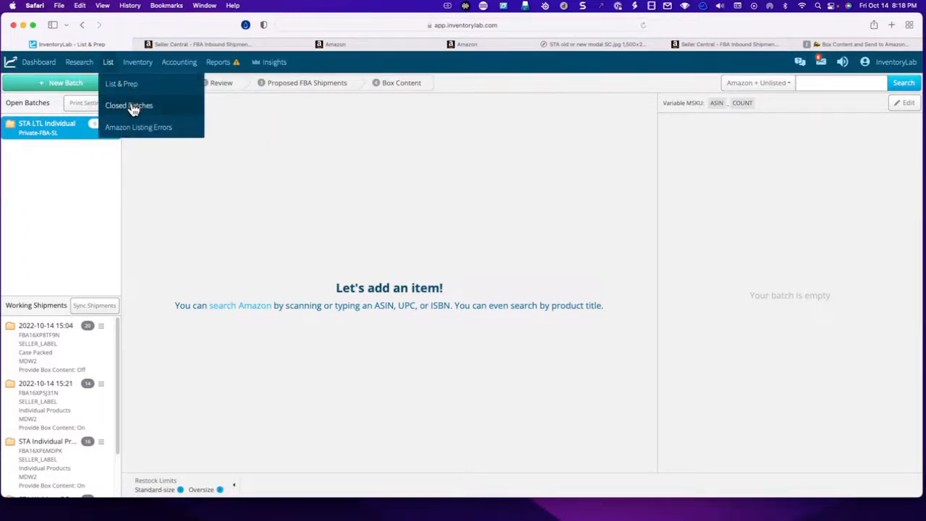
{"action": "left_click", "coordinate": [136, 107]}
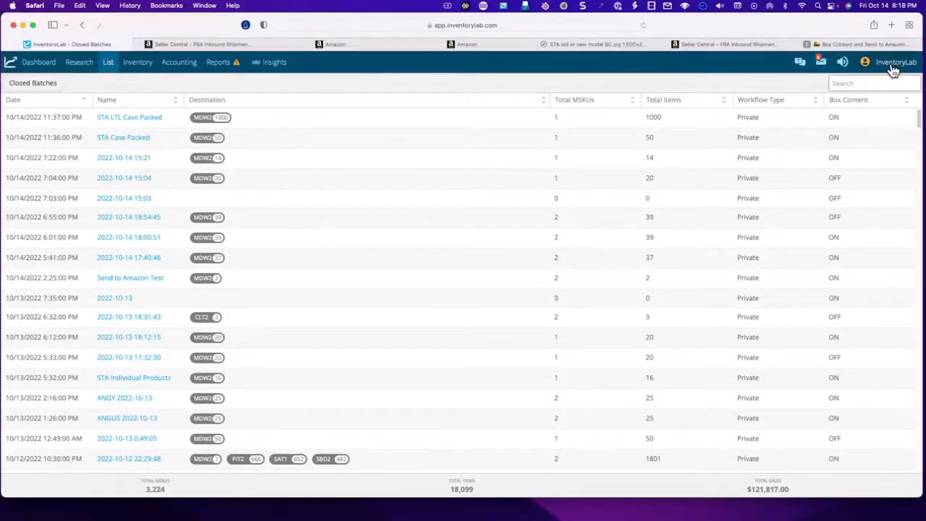
{"action": "mouse_move", "coordinate": [119, 77]}
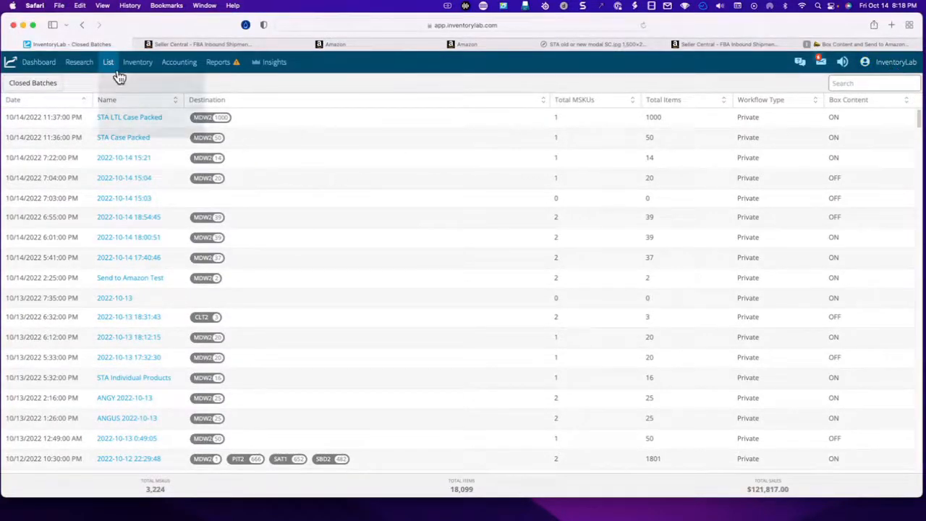
{"action": "left_click", "coordinate": [124, 181]}
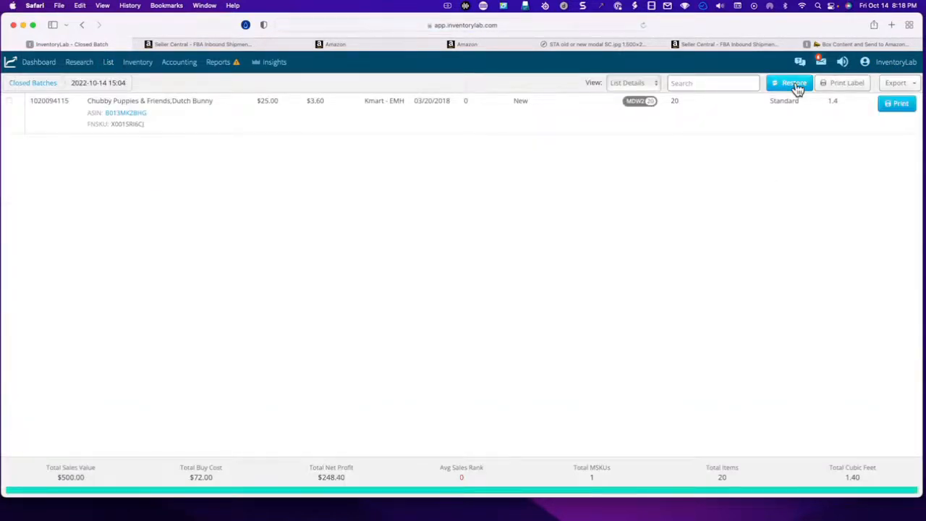
{"action": "left_click", "coordinate": [794, 84]}
{"action": "left_click", "coordinate": [416, 202]}
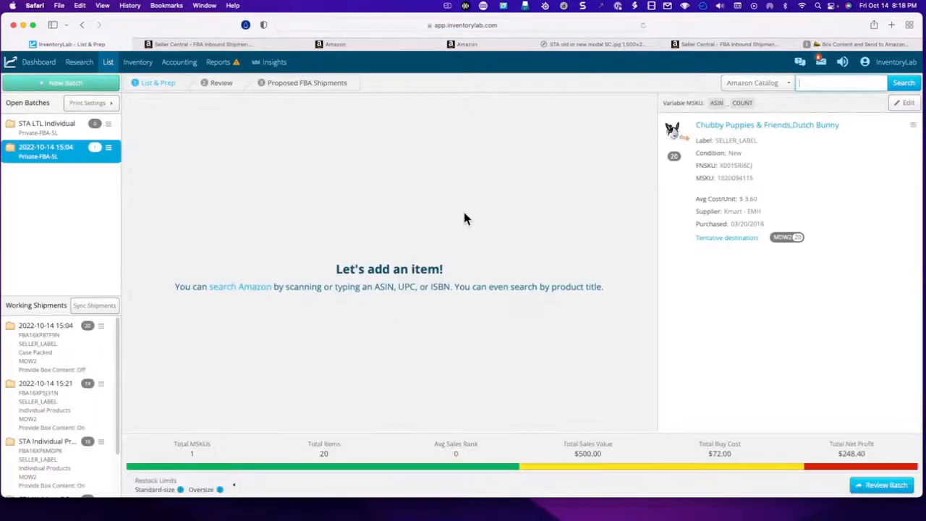
- Submit the restored batch with its On Order status kept, and sync product details without requesting proposed FBA shipment plans
{"action": "left_click", "coordinate": [882, 486]}
{"action": "left_click", "coordinate": [895, 488]}
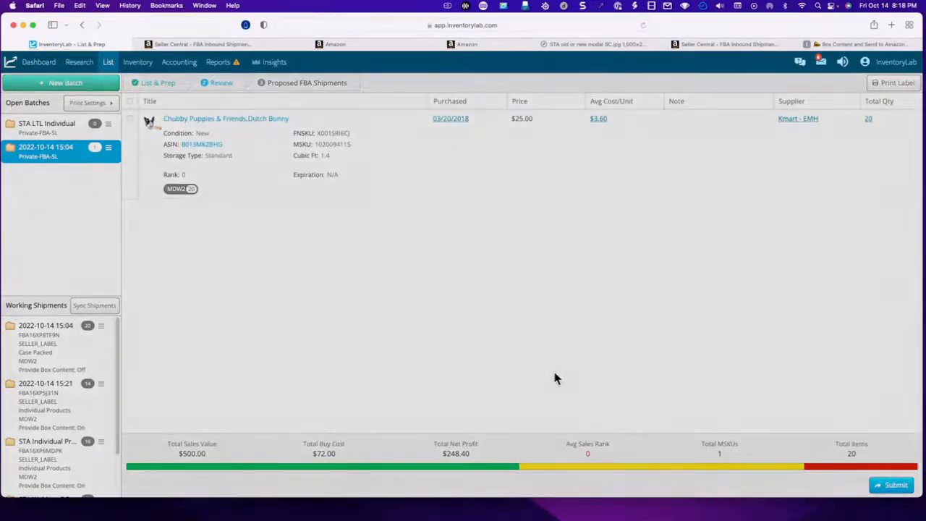
{"action": "left_click", "coordinate": [522, 283]}
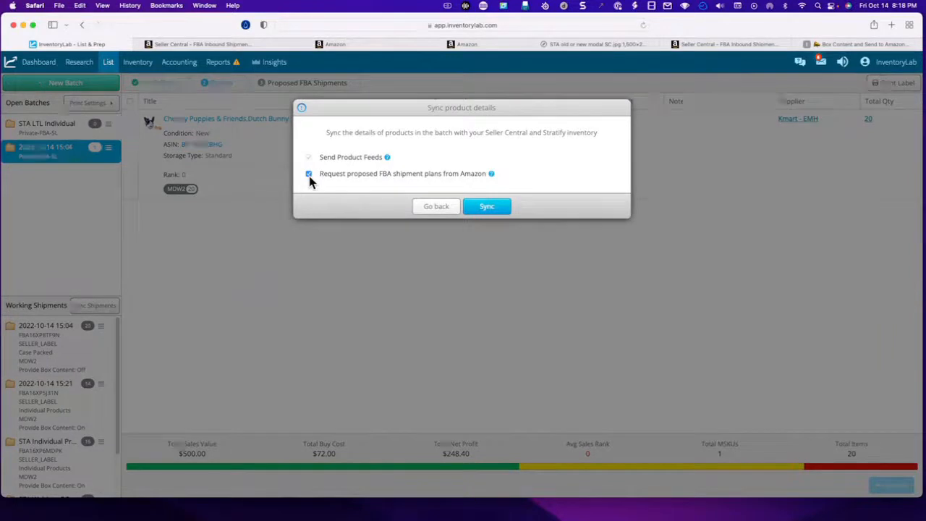
{"action": "left_click", "coordinate": [309, 175]}
{"action": "left_click", "coordinate": [492, 208]}
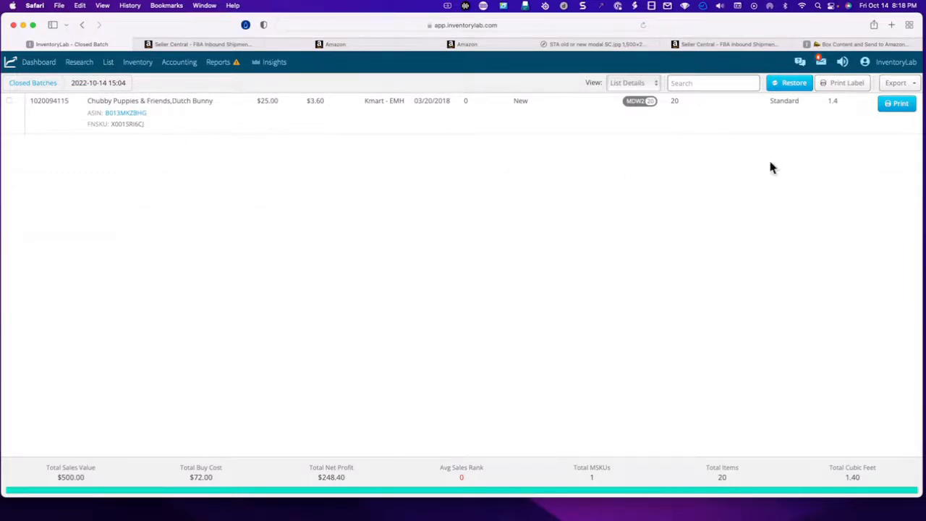
- Export the closed batch as a Send to Amazon Step1 file named STAwebinar, and close the file's text preview
{"action": "left_click", "coordinate": [914, 83]}
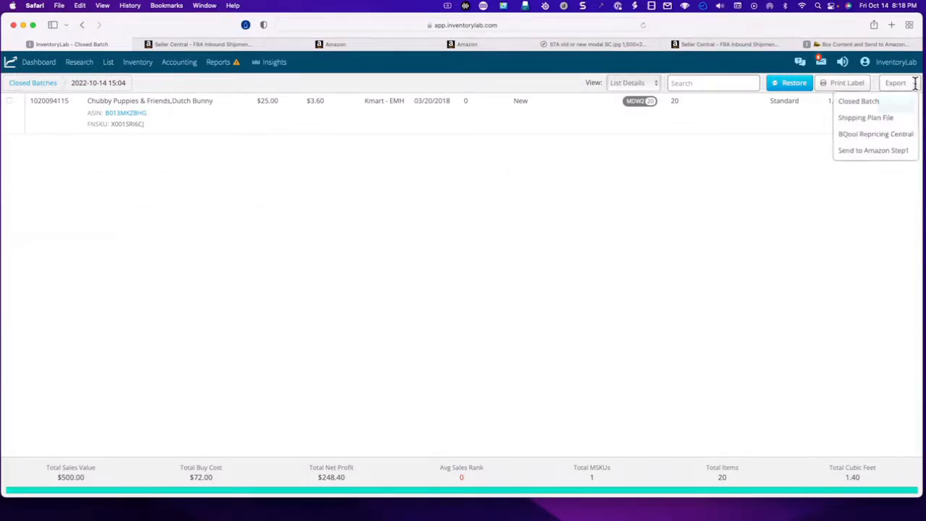
{"action": "left_click", "coordinate": [878, 152]}
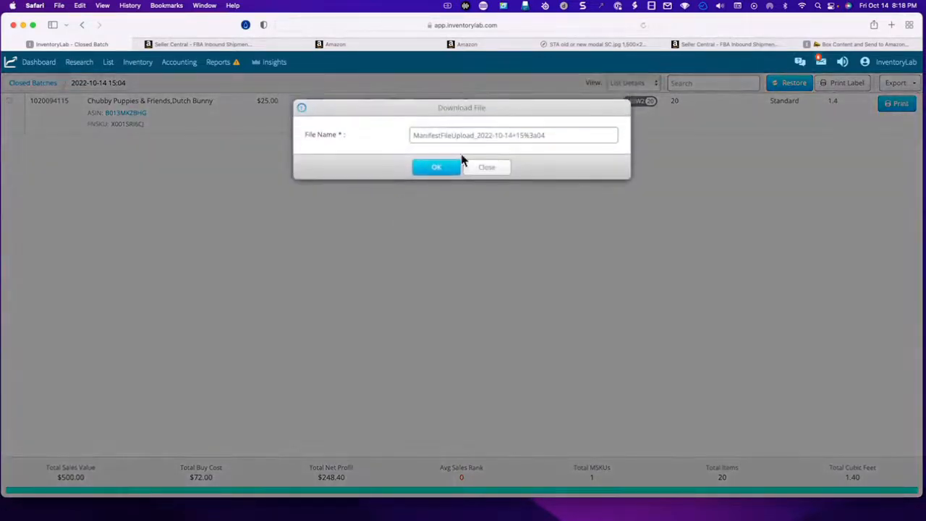
{"action": "left_click_drag", "start_coordinate": [561, 138], "coordinate": [402, 127]}
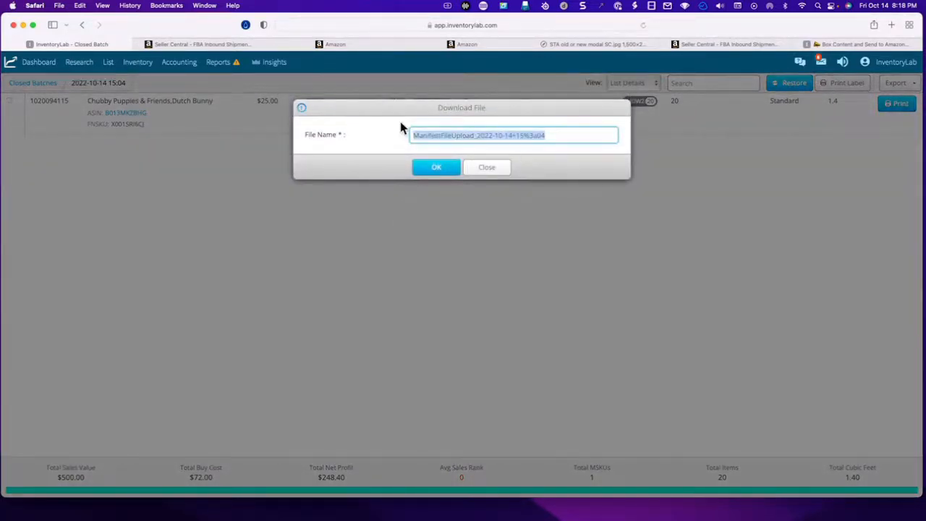
{"action": "type", "text": "STAwebinar"}
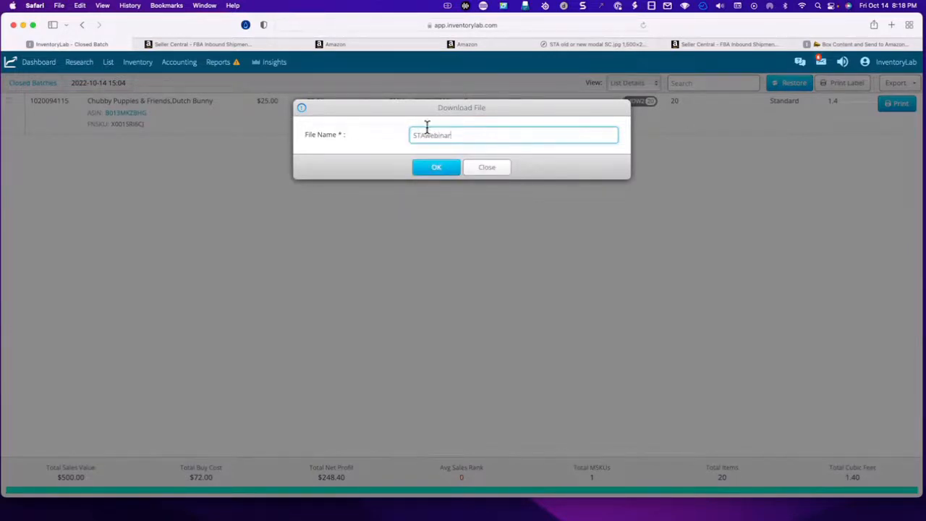
{"action": "left_click", "coordinate": [426, 167]}
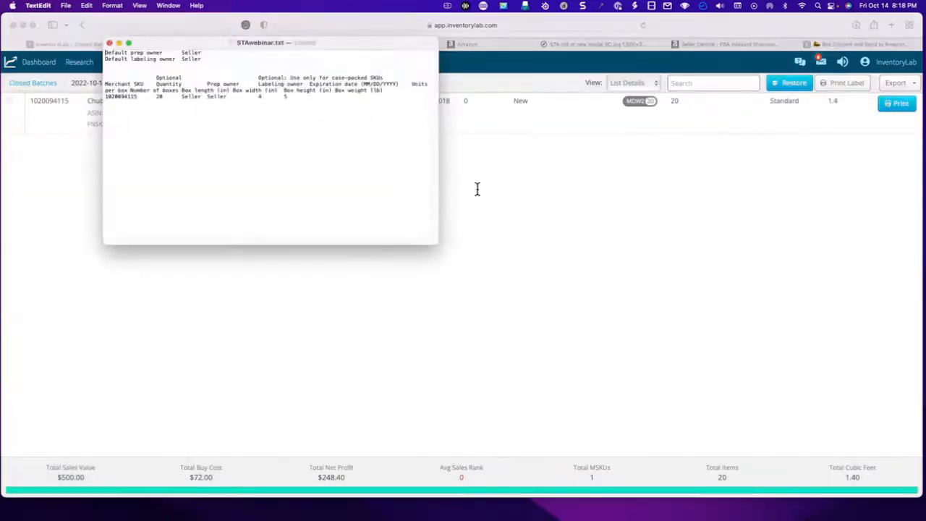
{"action": "left_click", "coordinate": [109, 43]}
- Switch to Seller Central and open the Send to Amazon workflow from the FBA shipments area
{"action": "left_click", "coordinate": [210, 44]}
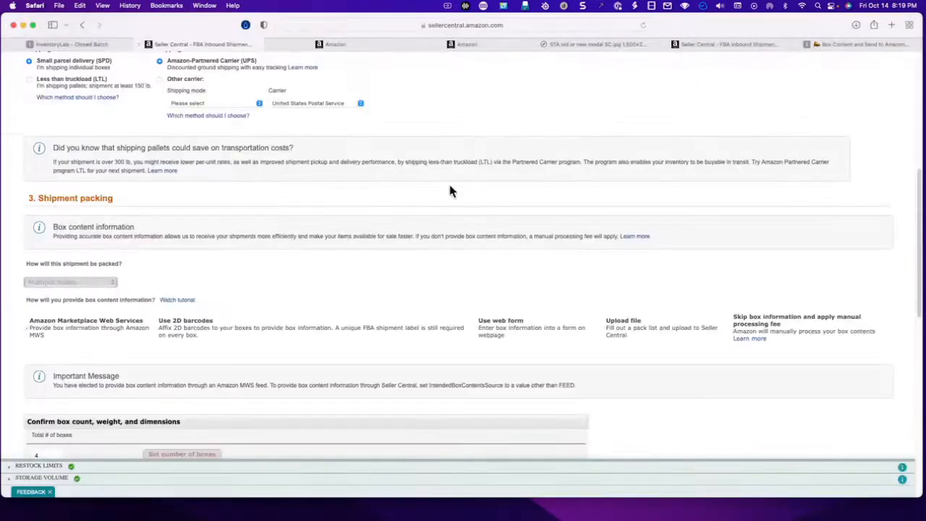
{"action": "scroll", "coordinate": [369, 236], "scroll_direction": "up", "scroll_amount": 5}
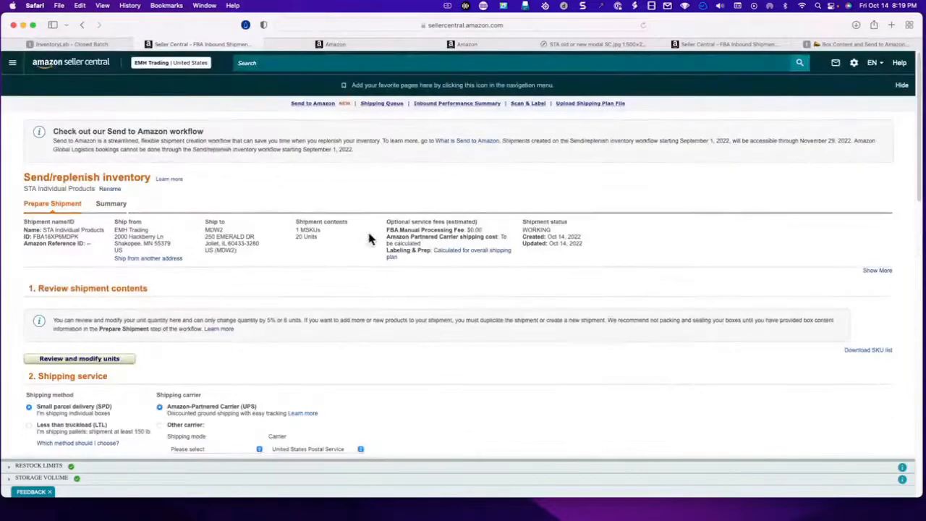
{"action": "left_click", "coordinate": [15, 68]}
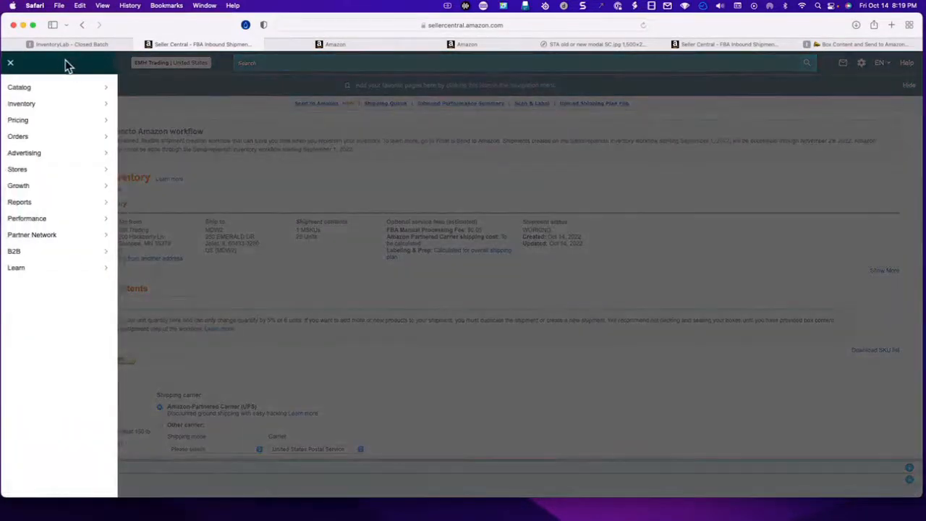
{"action": "left_click", "coordinate": [11, 66]}
{"action": "left_click", "coordinate": [71, 67]}
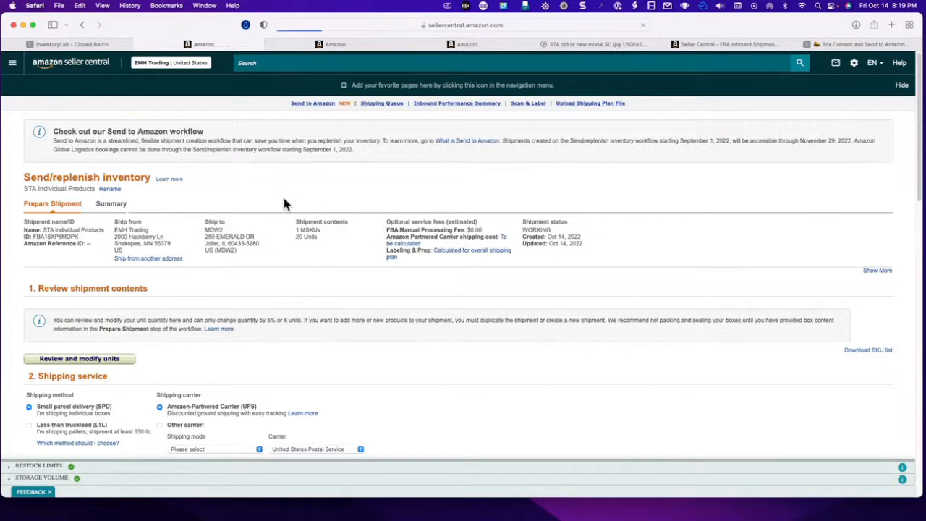
{"action": "left_click", "coordinate": [13, 67]}
{"action": "mouse_move", "coordinate": [25, 107]}
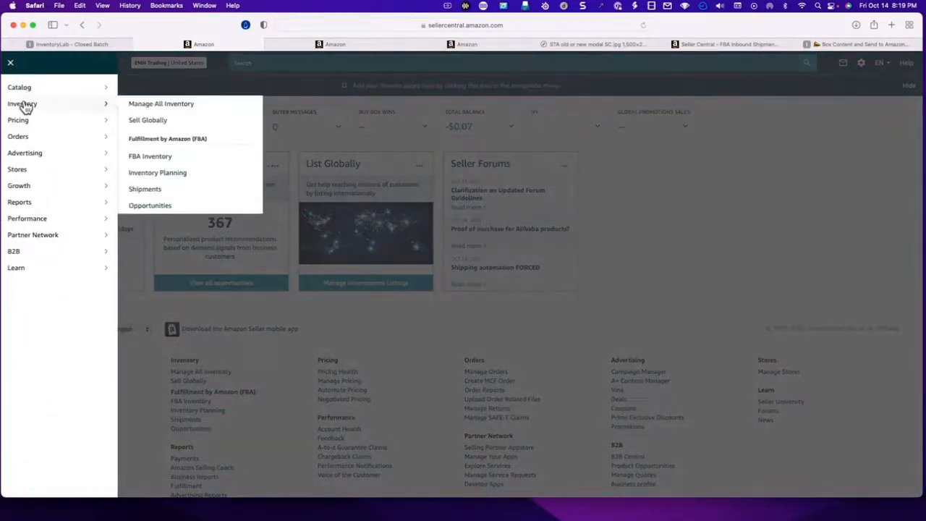
{"action": "left_click", "coordinate": [149, 190]}
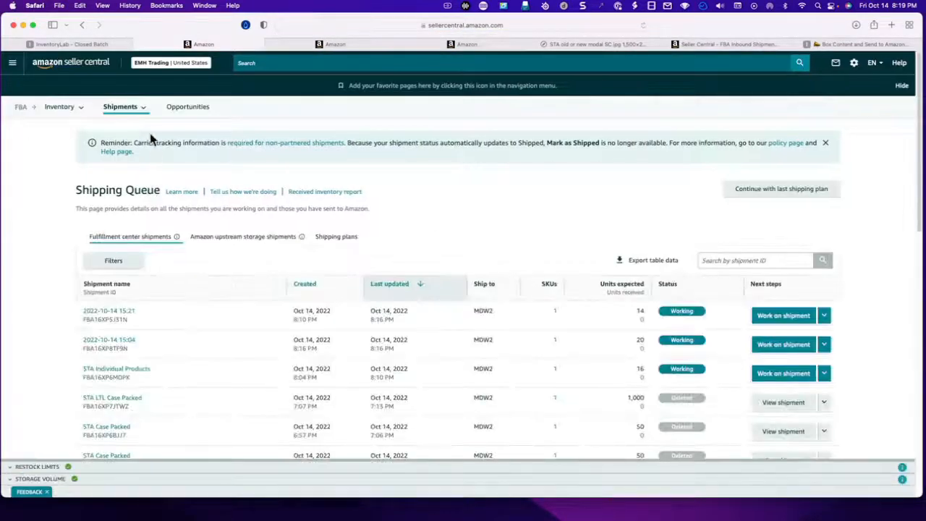
{"action": "mouse_move", "coordinate": [145, 112]}
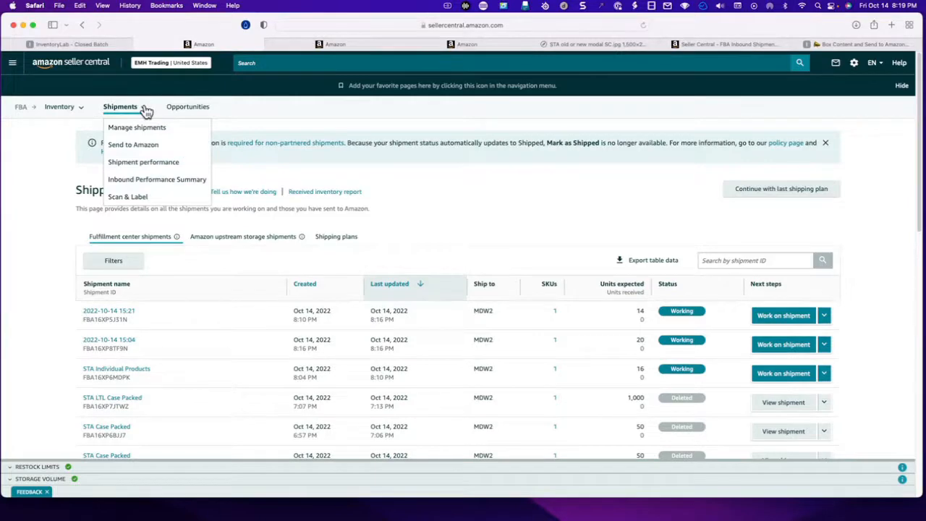
{"action": "left_click", "coordinate": [142, 148]}
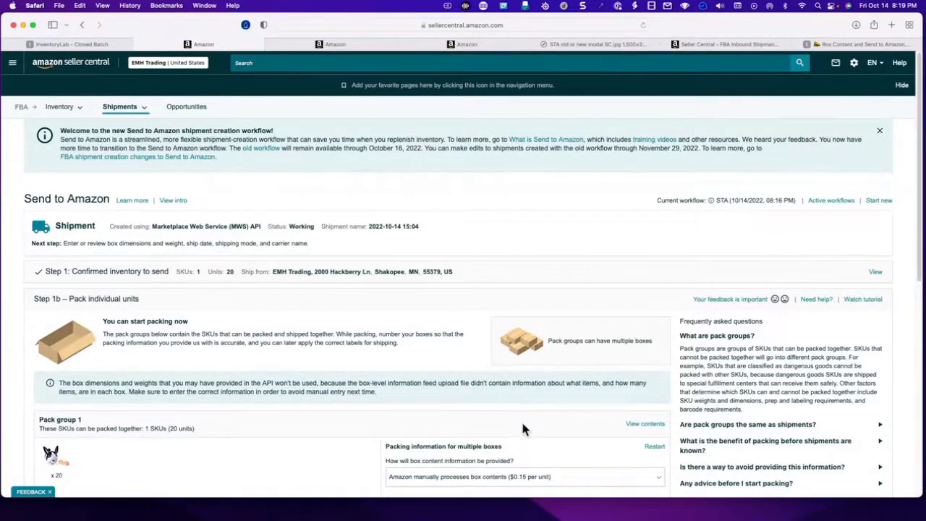
{"action": "scroll", "coordinate": [520, 420], "scroll_direction": "down", "scroll_amount": 3}
{"action": "scroll", "coordinate": [521, 423], "scroll_direction": "down", "scroll_amount": 2}
{"action": "scroll", "coordinate": [523, 428], "scroll_direction": "up", "scroll_amount": 5}
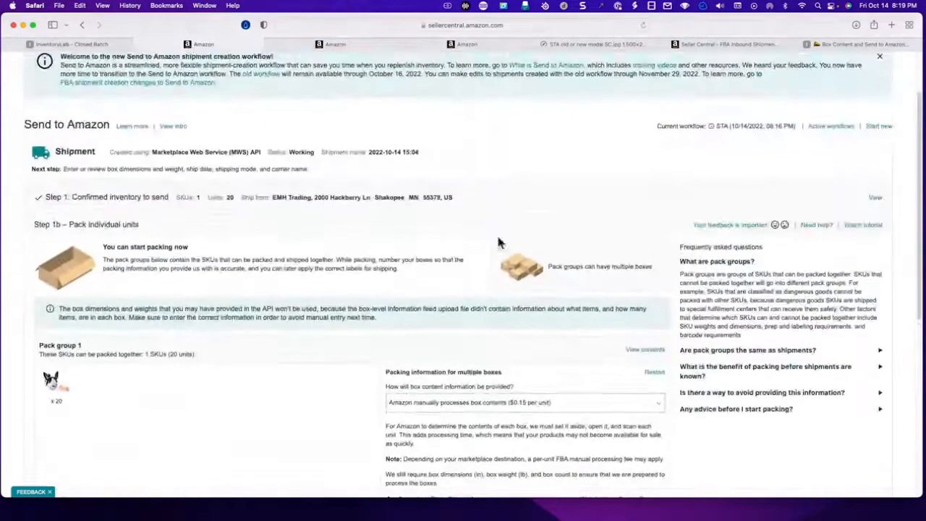
{"action": "scroll", "coordinate": [702, 371], "scroll_direction": "down", "scroll_amount": 10}
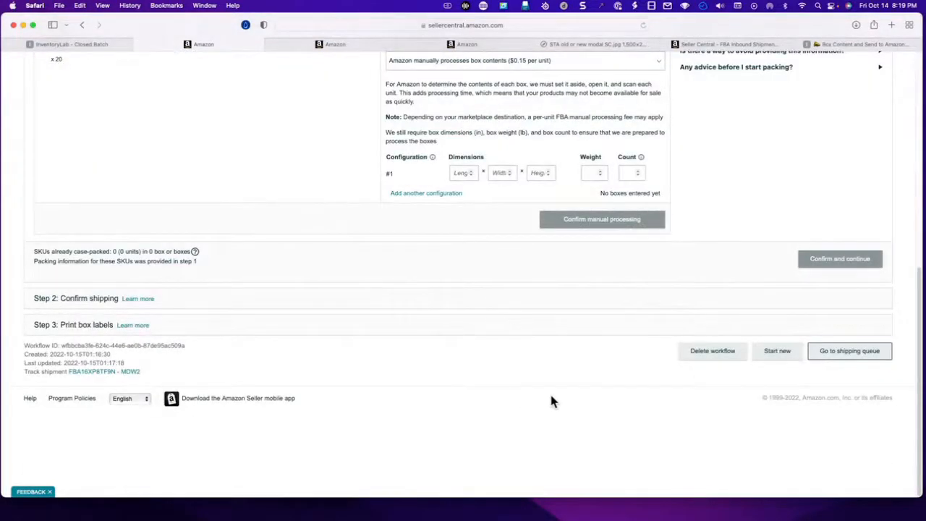
{"action": "left_click", "coordinate": [712, 352]}
{"action": "left_click", "coordinate": [194, 130]}
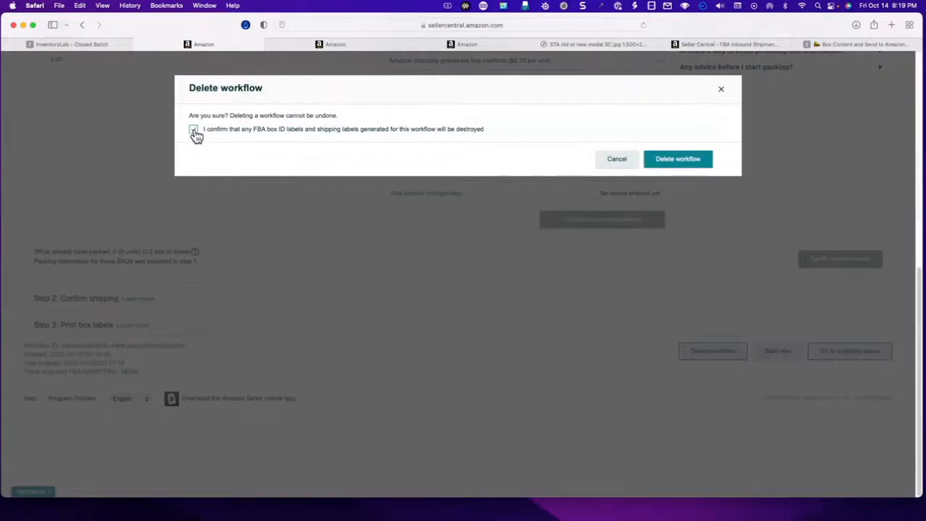
{"action": "left_click", "coordinate": [671, 160]}
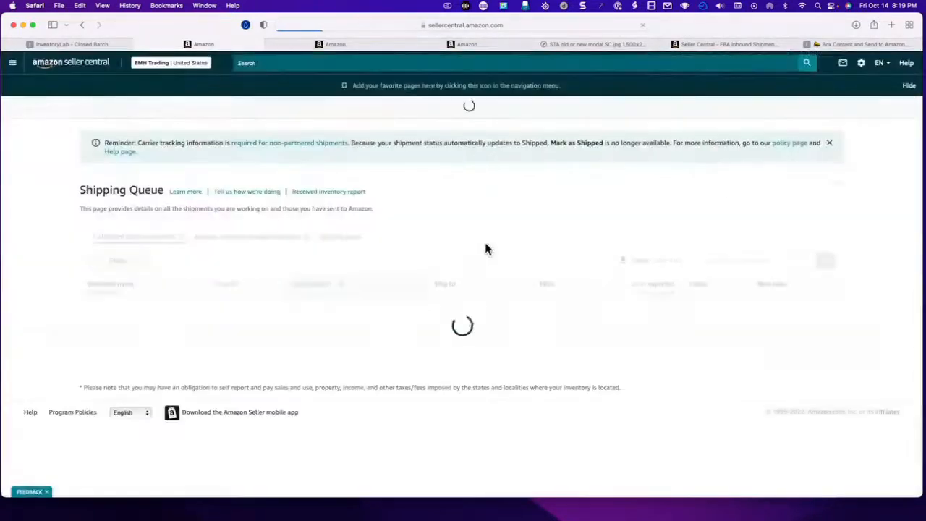
- Reopen Send to Amazon from the Shipping Queue and start a new workflow
{"action": "mouse_move", "coordinate": [125, 109]}
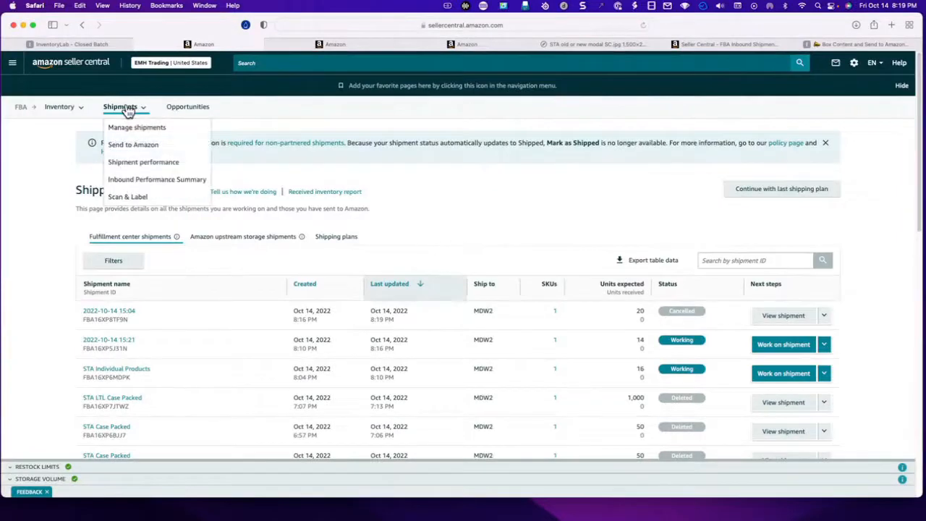
{"action": "left_click", "coordinate": [122, 143]}
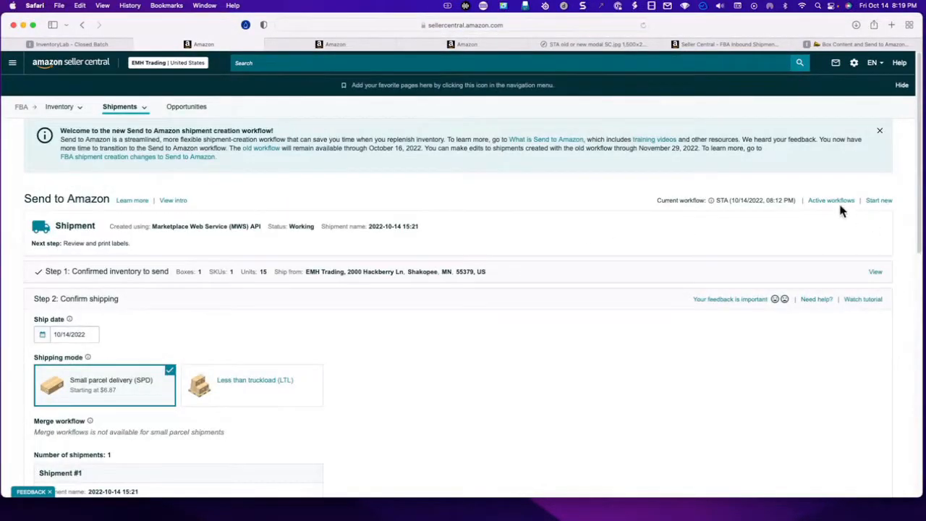
{"action": "scroll", "coordinate": [569, 289], "scroll_direction": "down", "scroll_amount": 2}
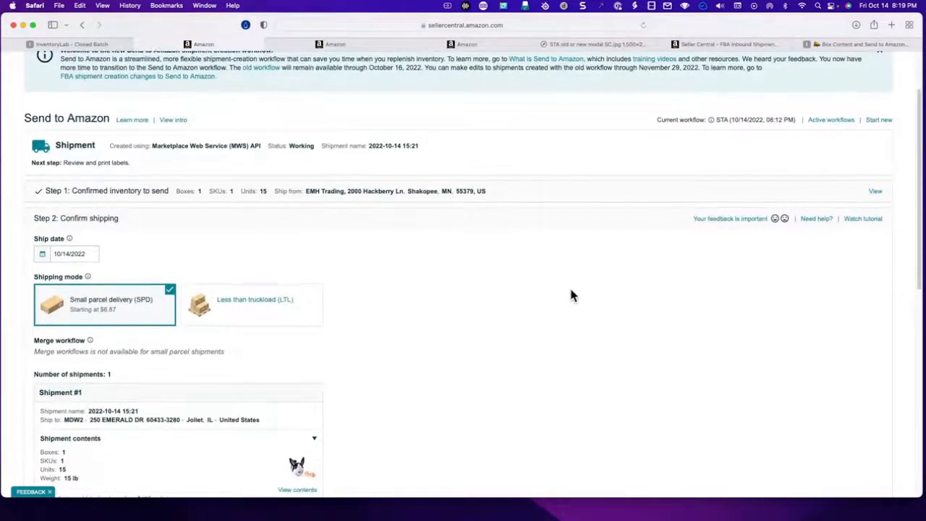
{"action": "scroll", "coordinate": [571, 295], "scroll_direction": "up", "scroll_amount": 2}
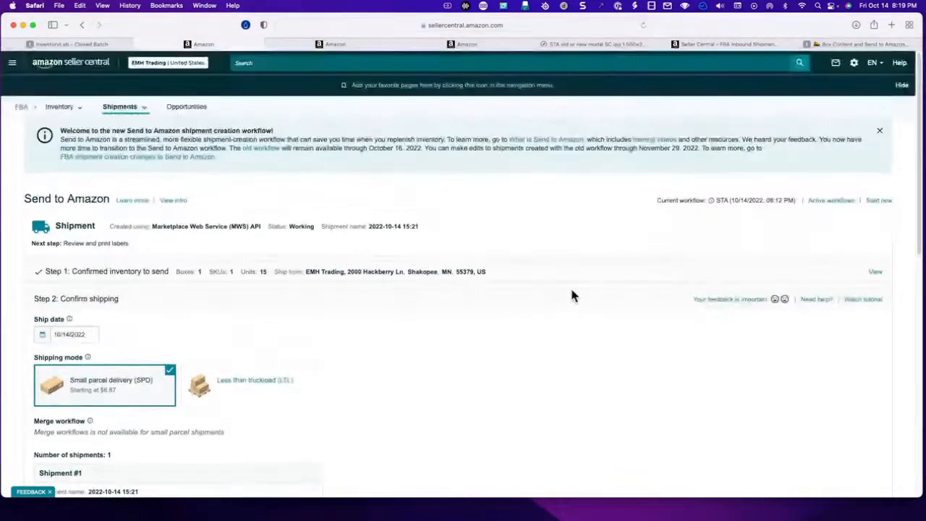
{"action": "left_click", "coordinate": [878, 202]}
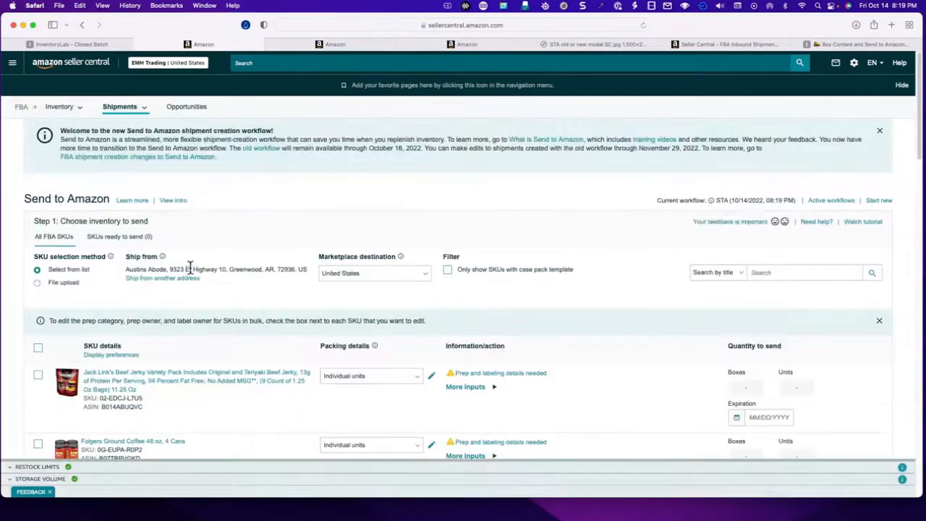
- Set the SKU selection method to File upload and try to upload STAwebinar.txt from Downloads, grouping the files by Date Added
{"action": "scroll", "coordinate": [149, 411], "scroll_direction": "down", "scroll_amount": 5}
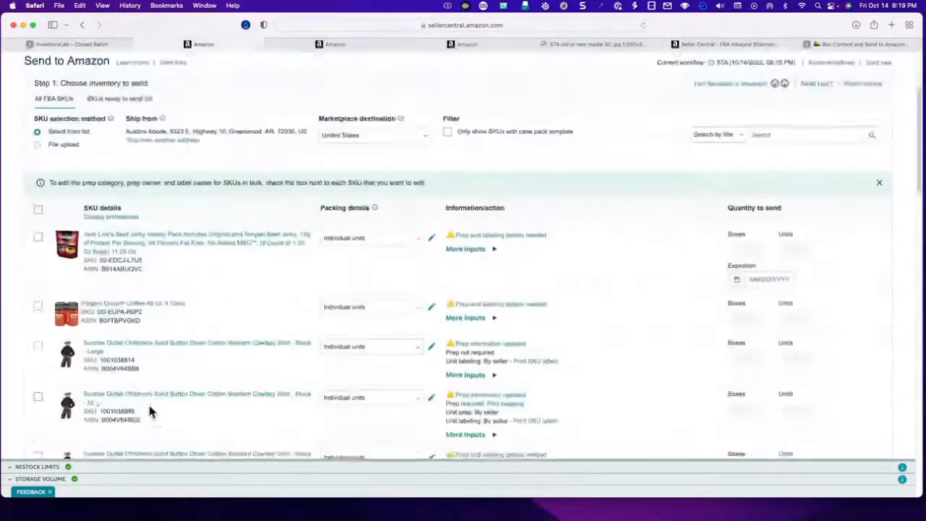
{"action": "scroll", "coordinate": [150, 408], "scroll_direction": "up", "scroll_amount": 4}
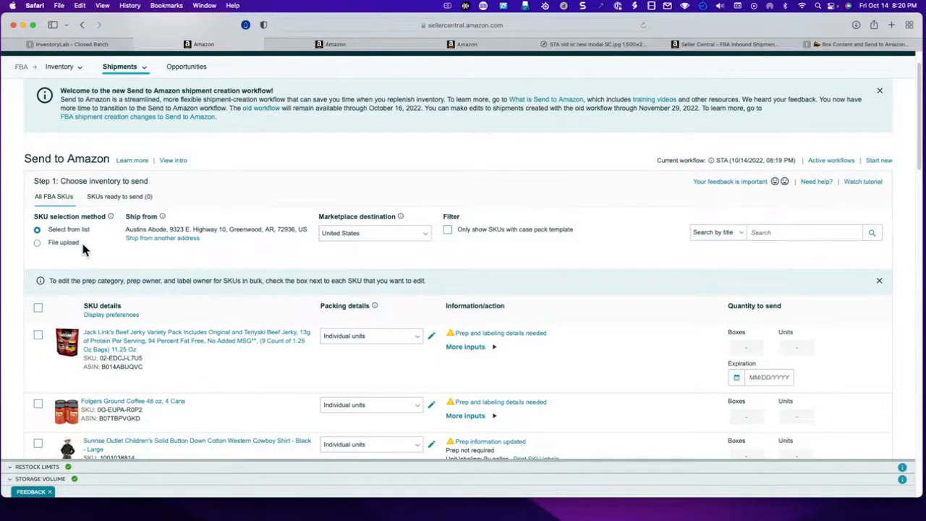
{"action": "left_click", "coordinate": [58, 245]}
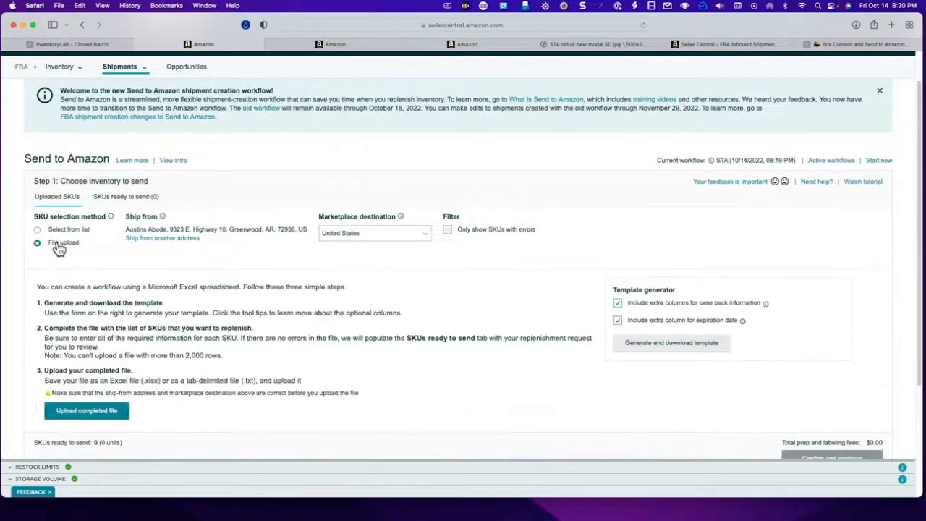
{"action": "left_click", "coordinate": [106, 417]}
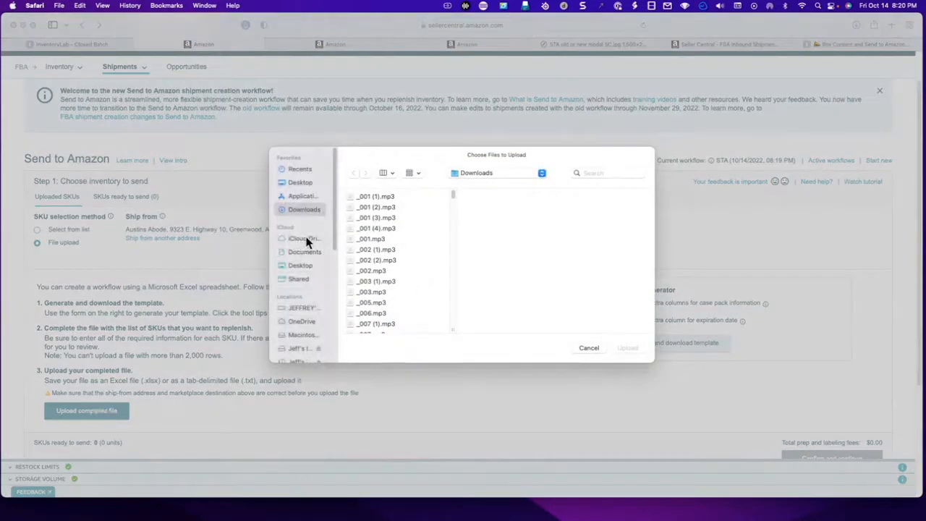
{"action": "left_click", "coordinate": [414, 173]}
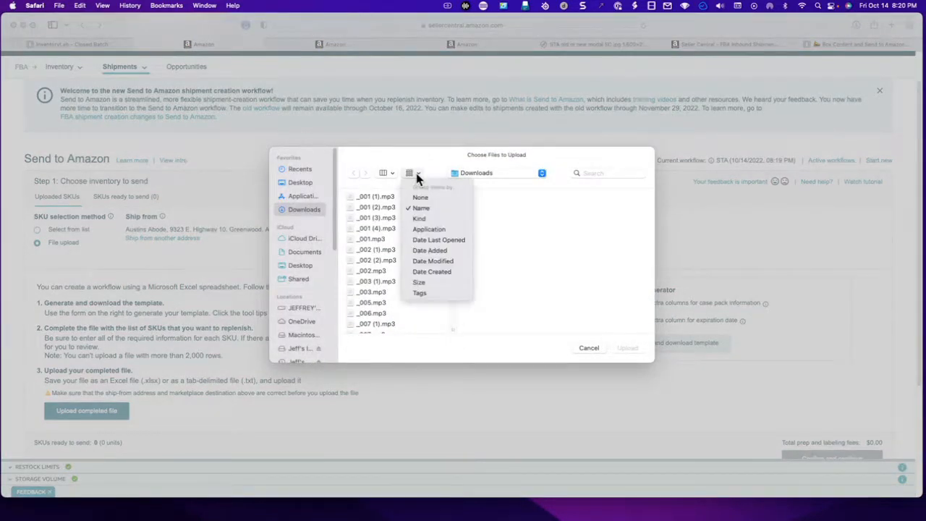
{"action": "left_click", "coordinate": [450, 253]}
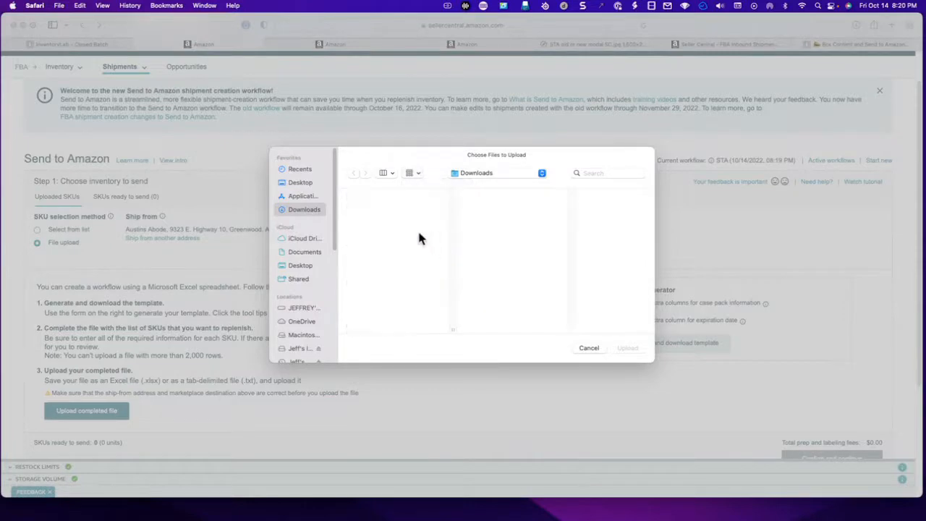
{"action": "left_click", "coordinate": [404, 210]}
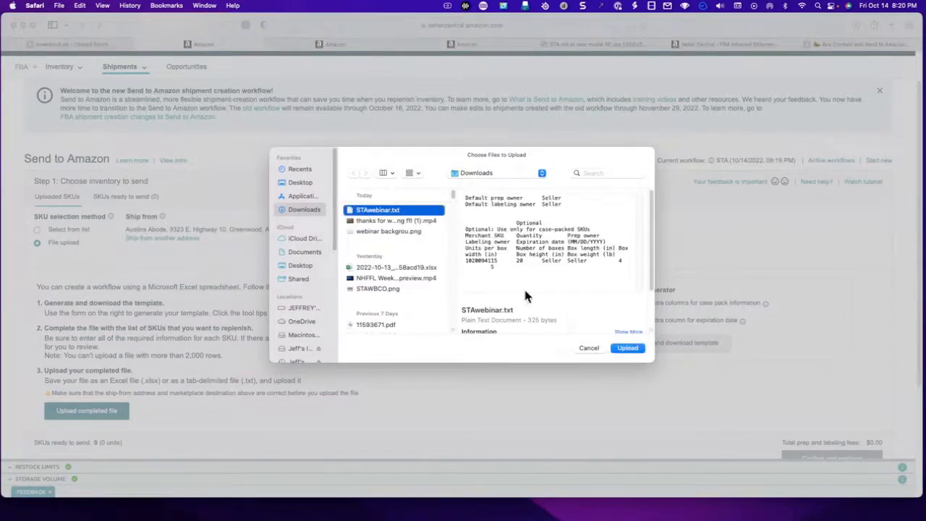
{"action": "left_click", "coordinate": [626, 348]}
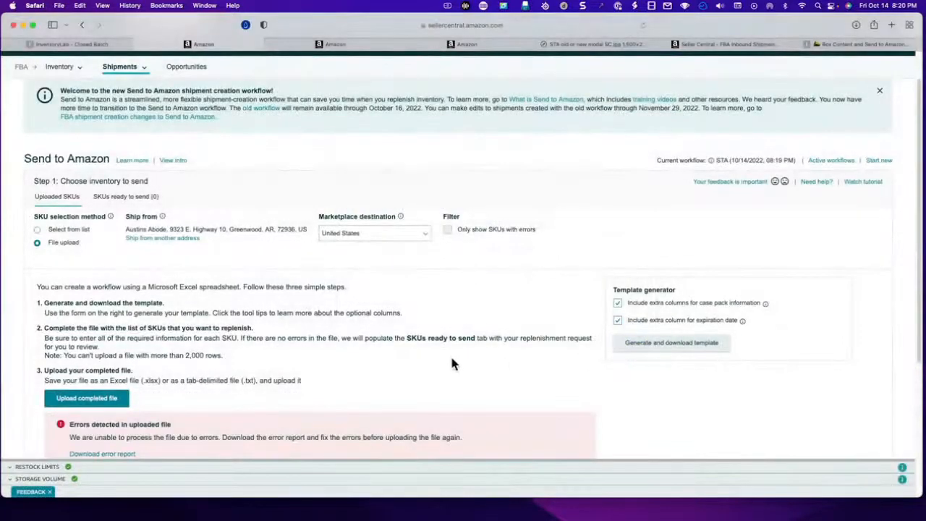
- Download the error report for the uploaded file, open it to read the listed errors, and close it
{"action": "scroll", "coordinate": [451, 354], "scroll_direction": "down", "scroll_amount": 2}
{"action": "scroll", "coordinate": [453, 350], "scroll_direction": "down", "scroll_amount": 1}
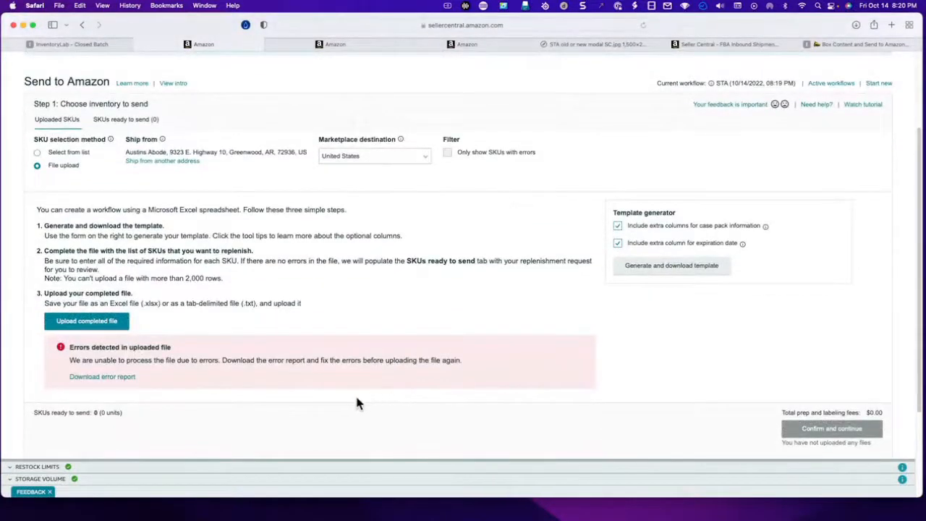
{"action": "left_click", "coordinate": [103, 377]}
{"action": "left_click", "coordinate": [857, 25]}
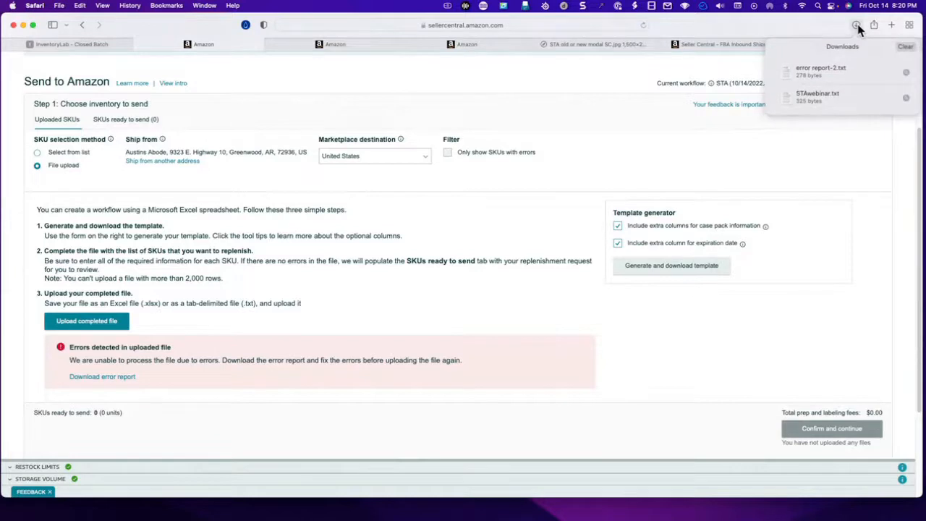
{"action": "left_click", "coordinate": [837, 72]}
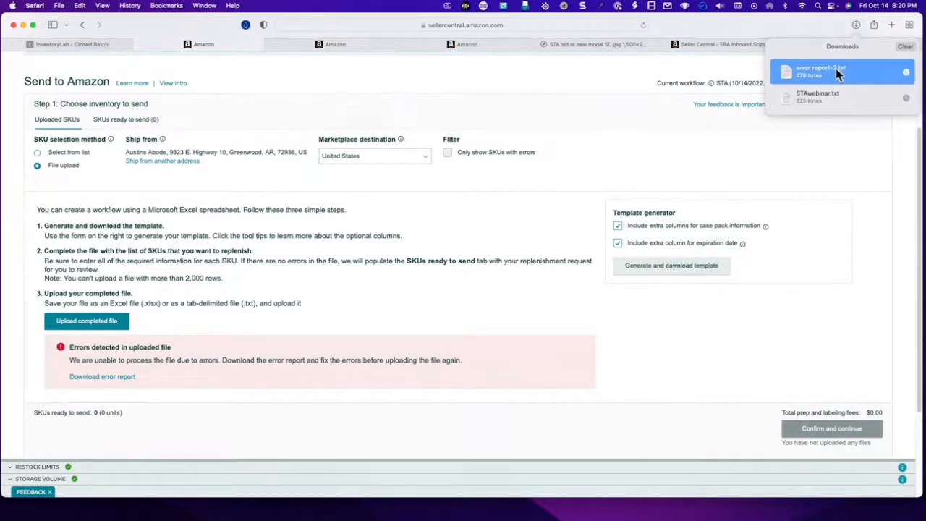
{"action": "double_click", "coordinate": [836, 68]}
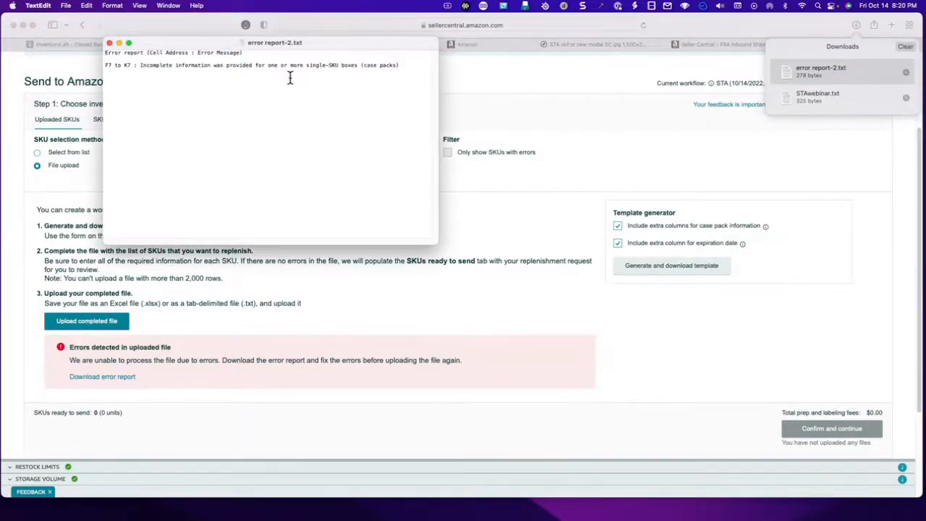
{"action": "left_click", "coordinate": [110, 43]}
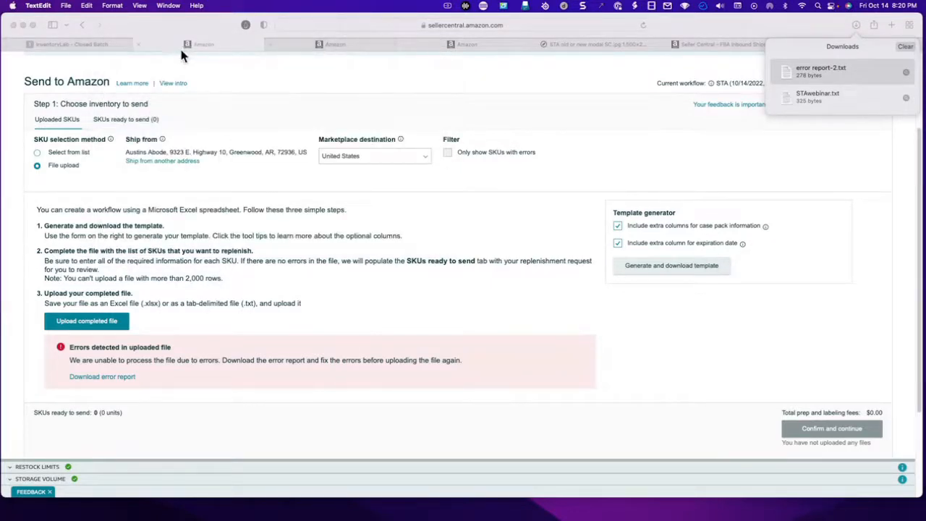
{"action": "left_click", "coordinate": [83, 44]}
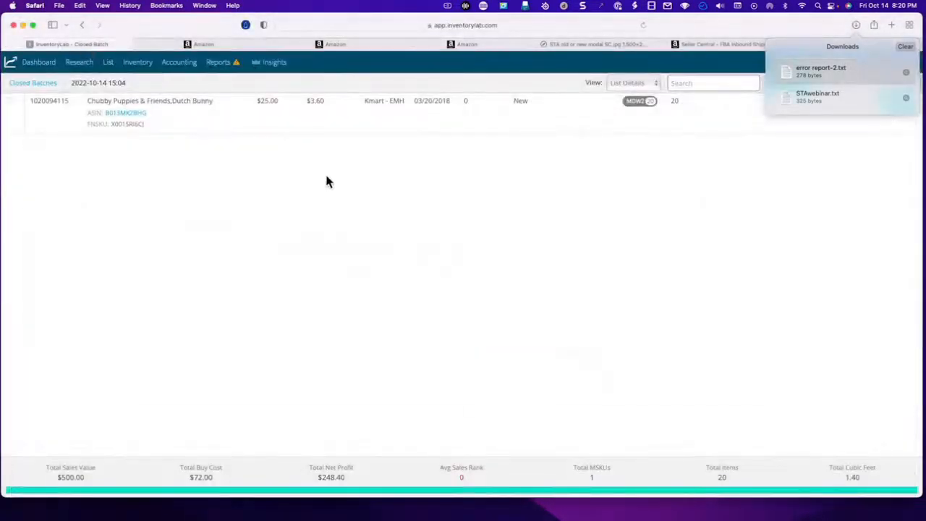
{"action": "mouse_move", "coordinate": [96, 68]}
{"action": "left_click", "coordinate": [39, 84]}
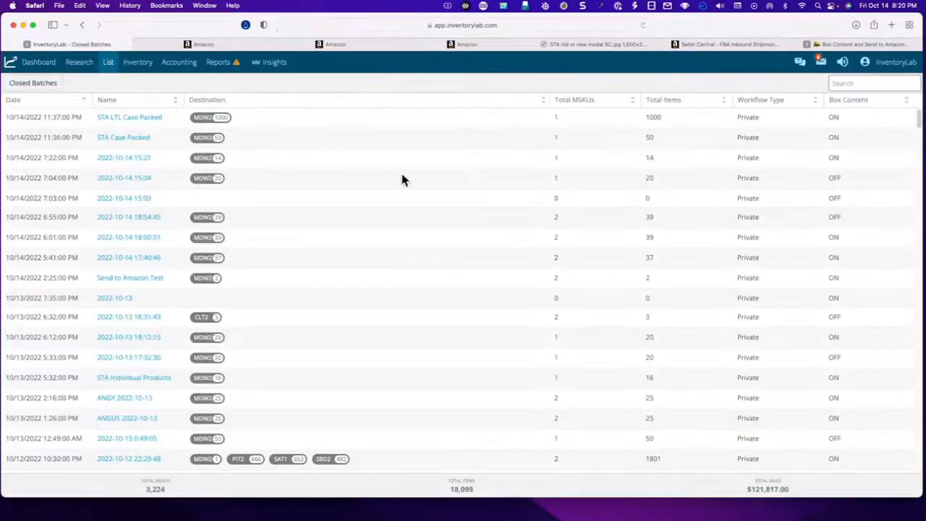
{"action": "left_click", "coordinate": [133, 160]}
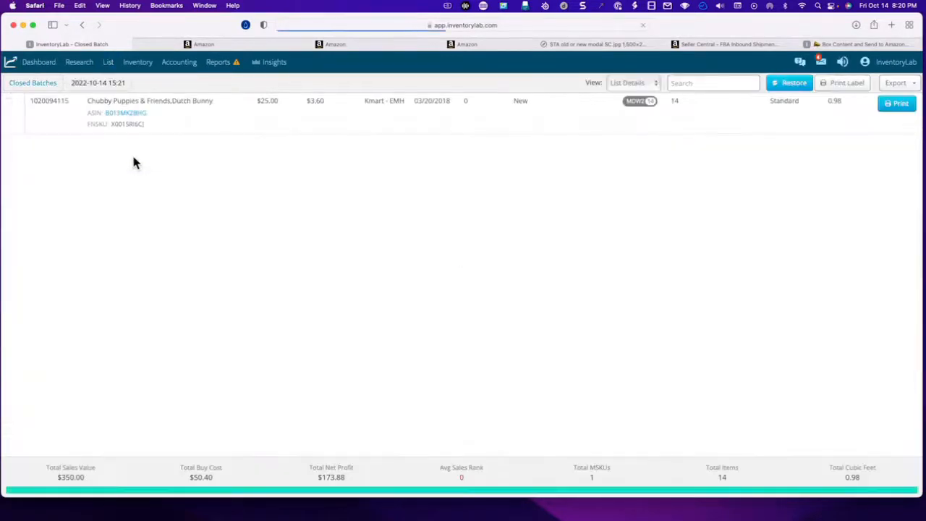
{"action": "left_click", "coordinate": [48, 84]}
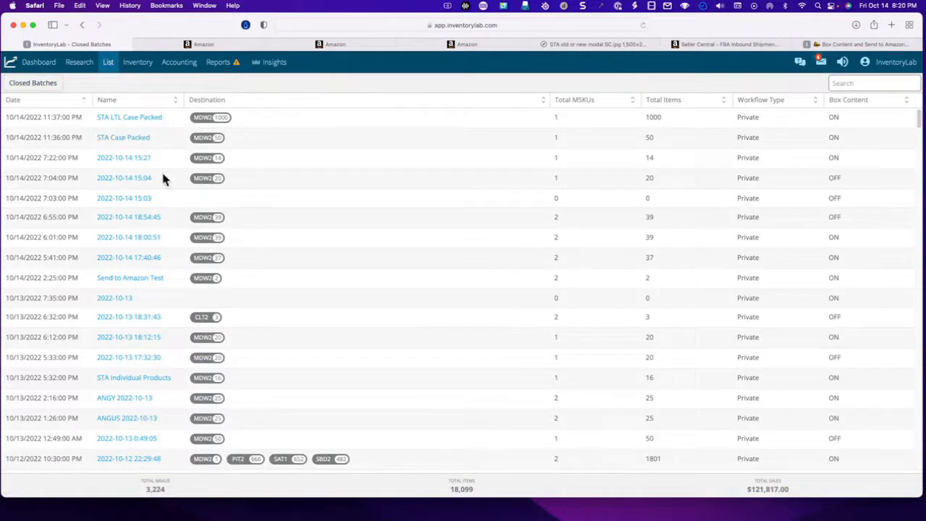
- Open the closed batch Send to Amazon Test and restore it to the open batches
{"action": "left_click", "coordinate": [145, 282]}
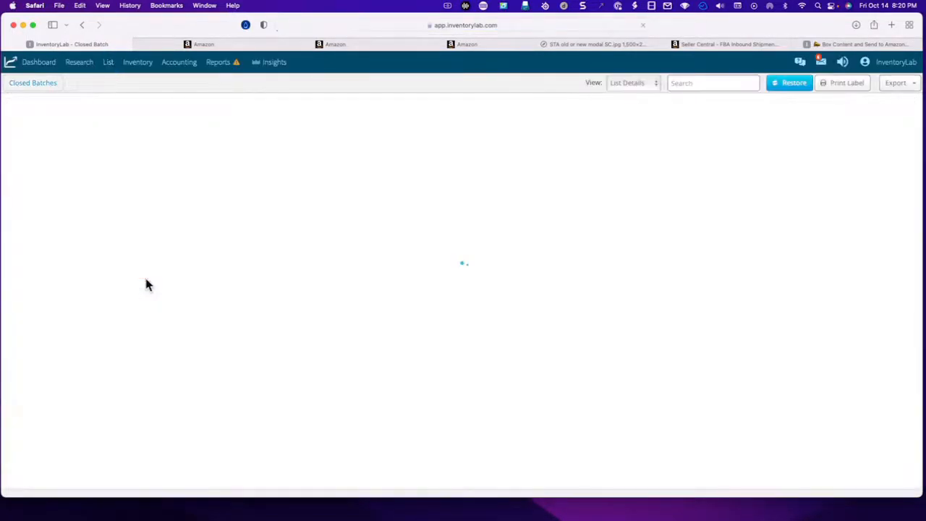
{"action": "left_click", "coordinate": [792, 84]}
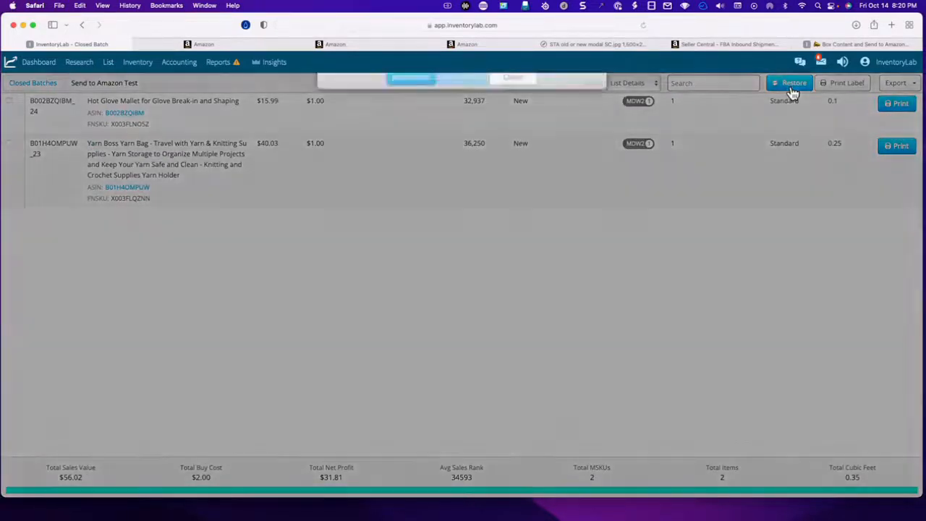
{"action": "left_click", "coordinate": [421, 194]}
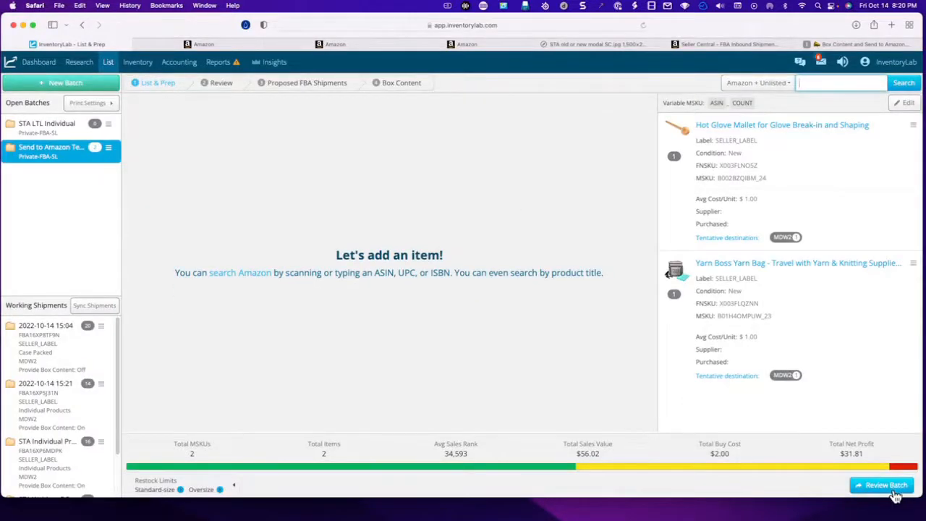
- Review the batch settings of Send to Amazon Test, including package type and box content, and close them
{"action": "left_click", "coordinate": [109, 148]}
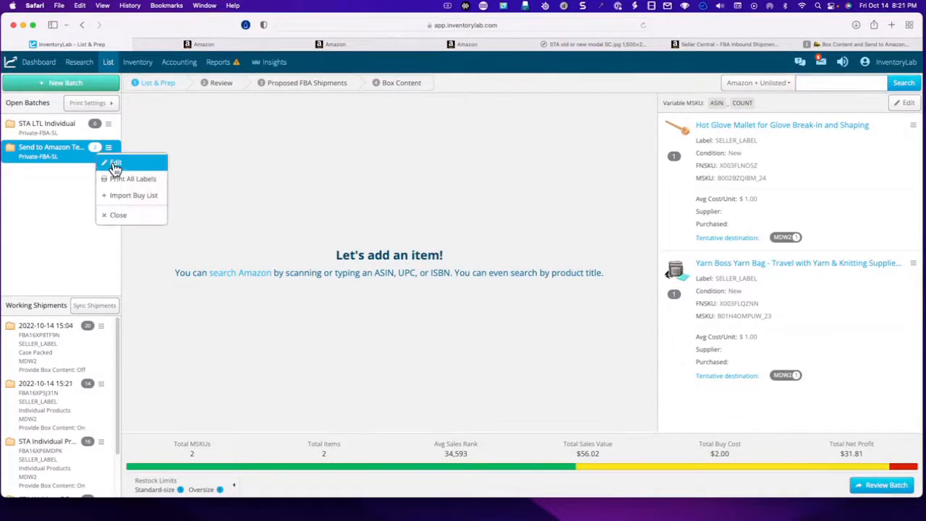
{"action": "left_click", "coordinate": [114, 161]}
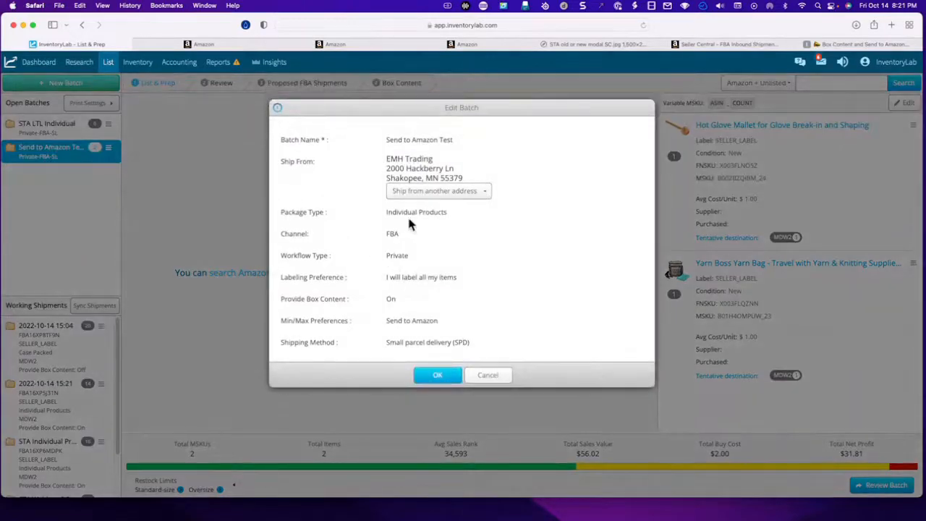
{"action": "left_click", "coordinate": [437, 375]}
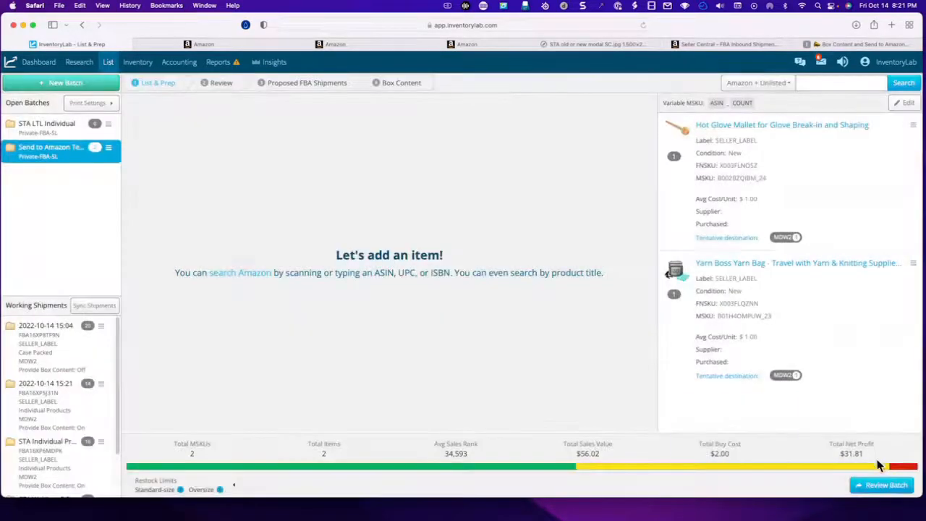
- Review and submit the Send to Amazon Test batch, syncing product feeds without requesting proposed FBA shipment plans
{"action": "left_click", "coordinate": [888, 487]}
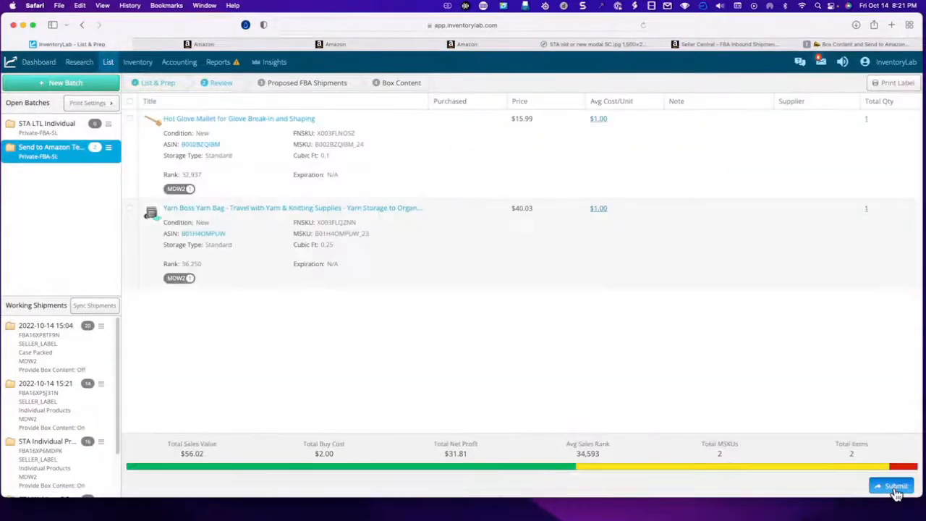
{"action": "left_click", "coordinate": [894, 489]}
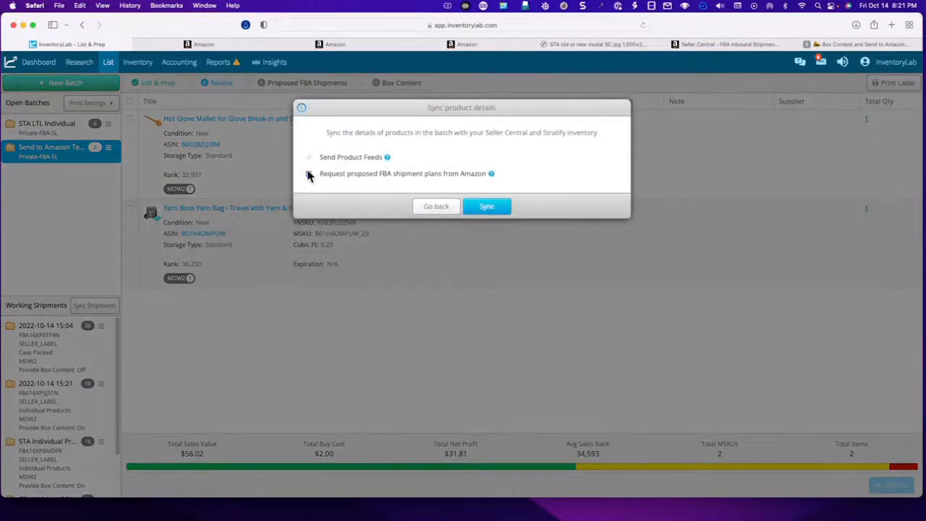
{"action": "left_click", "coordinate": [309, 175]}
{"action": "left_click", "coordinate": [487, 208]}
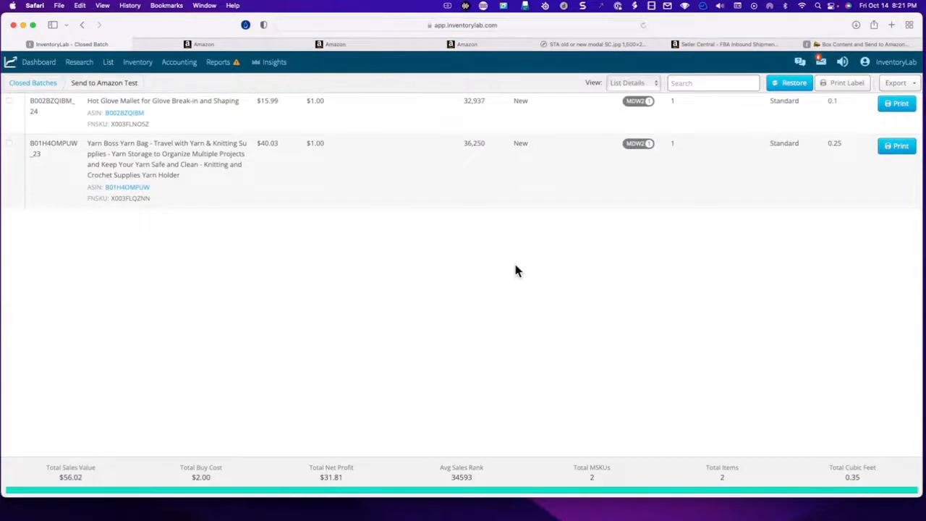
- Export the closed Send to Amazon Test batch as a manifest upload file named STAwebinar
{"action": "left_click", "coordinate": [904, 84]}
{"action": "left_click", "coordinate": [897, 151]}
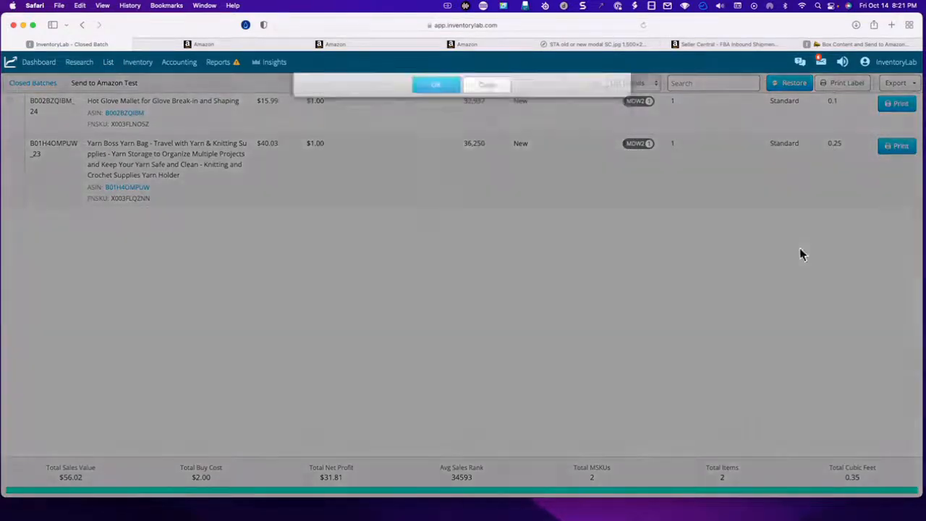
{"action": "left_click_drag", "start_coordinate": [558, 133], "coordinate": [423, 127]}
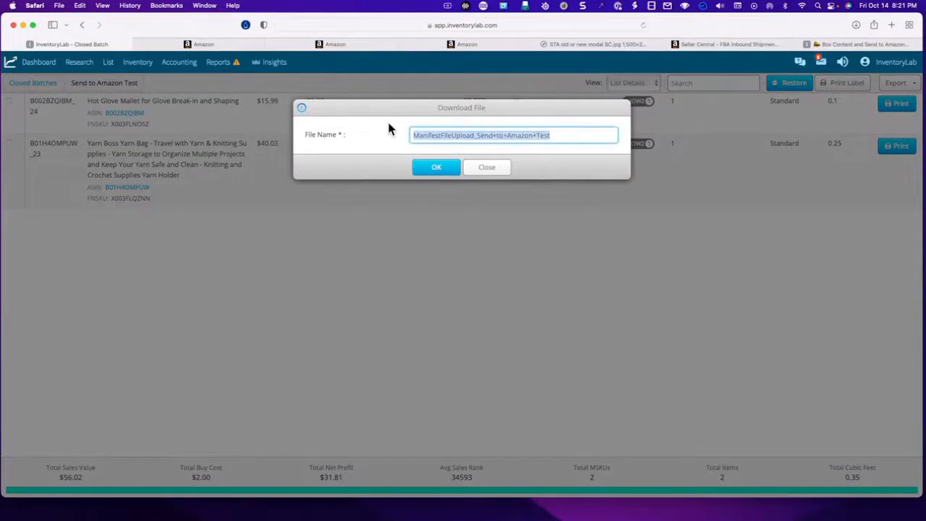
{"action": "type", "text": "STAwebinar"}
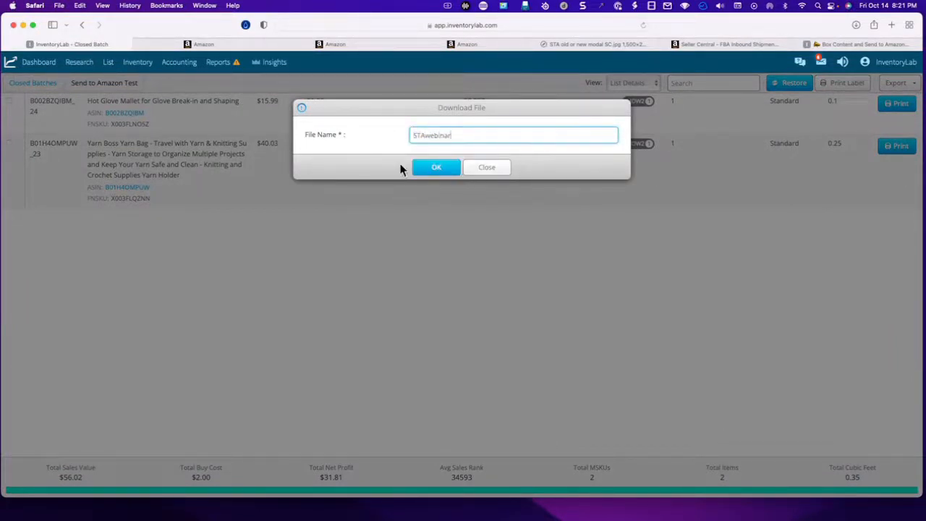
{"action": "left_click", "coordinate": [436, 167]}
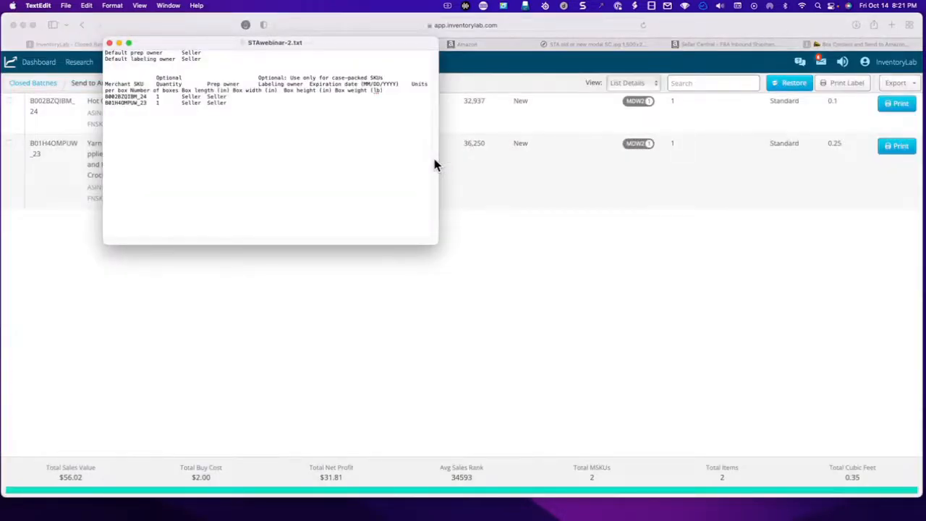
- Return to Send to Amazon in Seller Central and upload the completed file STAwebinar-2.txt from Downloads
{"action": "left_click", "coordinate": [698, 62]}
{"action": "left_click", "coordinate": [227, 44]}
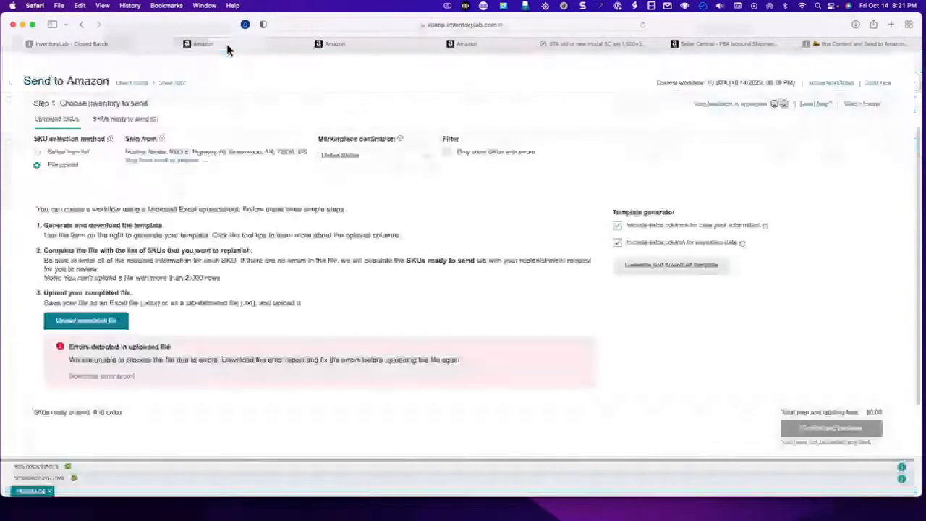
{"action": "left_click", "coordinate": [95, 327]}
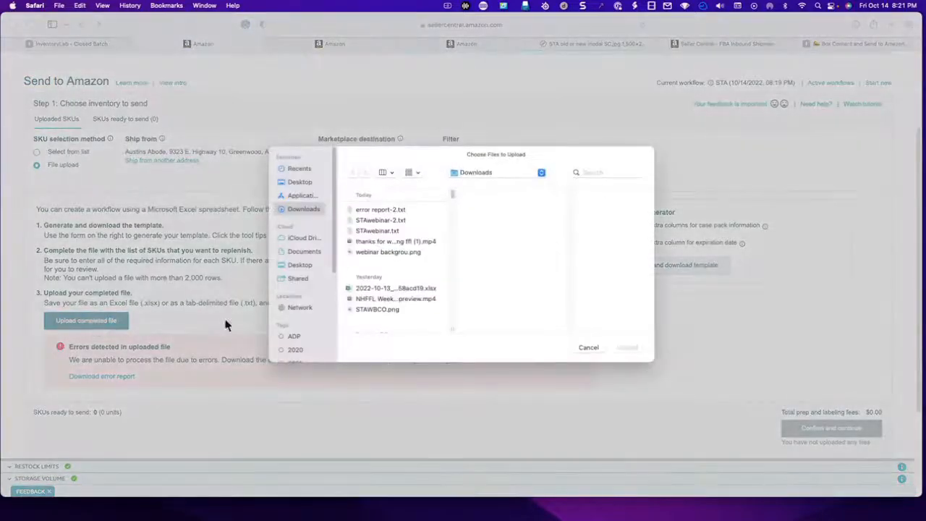
{"action": "left_click", "coordinate": [402, 220]}
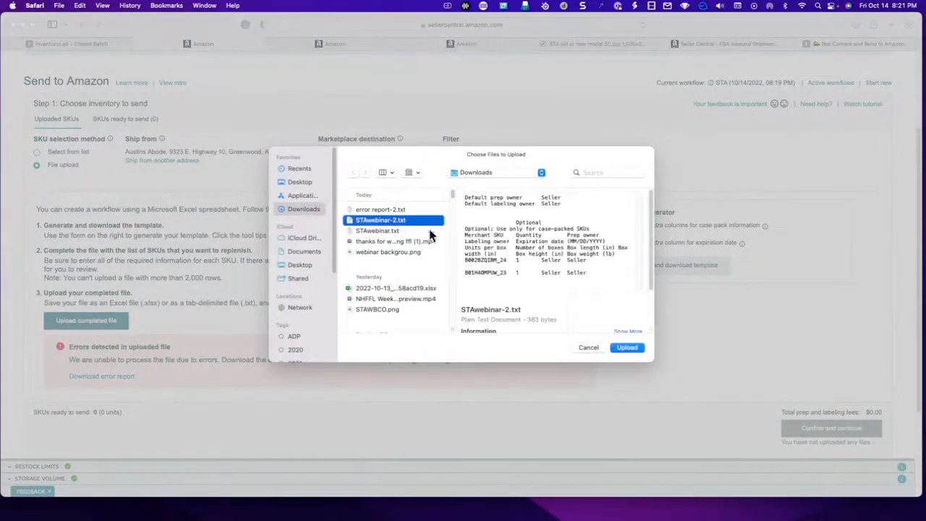
{"action": "left_click", "coordinate": [626, 347]}
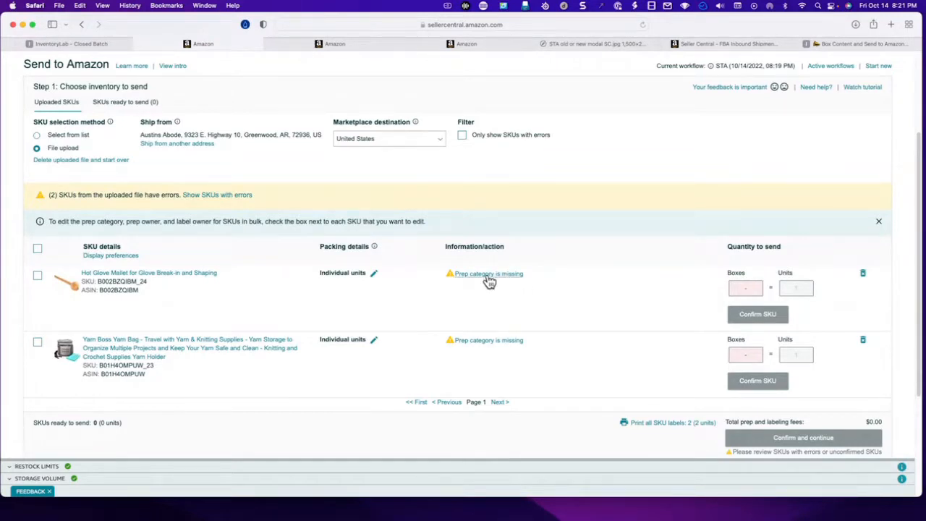
- Set the Hot Glove Mallet's missing prep category to No prep needed and save its packing details with seller labeling
{"action": "left_click", "coordinate": [490, 275]}
{"action": "left_click", "coordinate": [220, 186]}
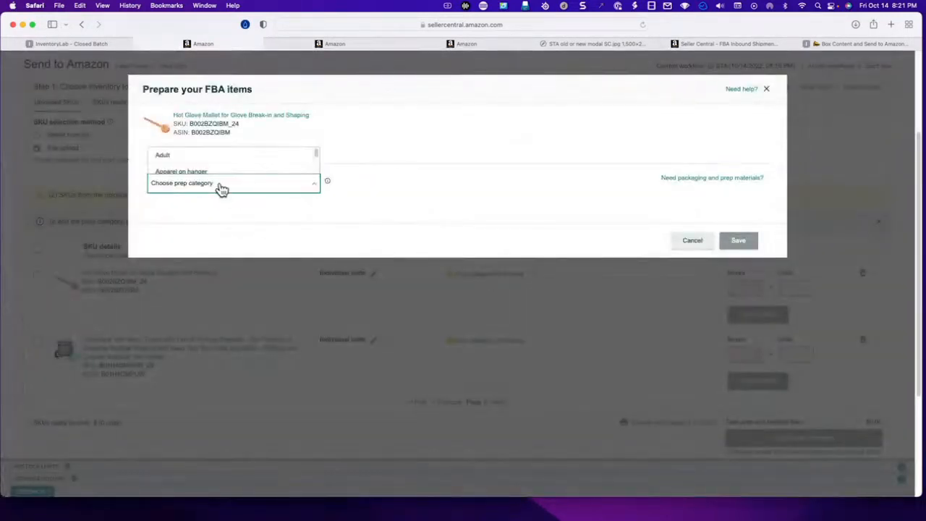
{"action": "scroll", "coordinate": [217, 167], "scroll_direction": "down", "scroll_amount": 3}
{"action": "left_click", "coordinate": [217, 167]}
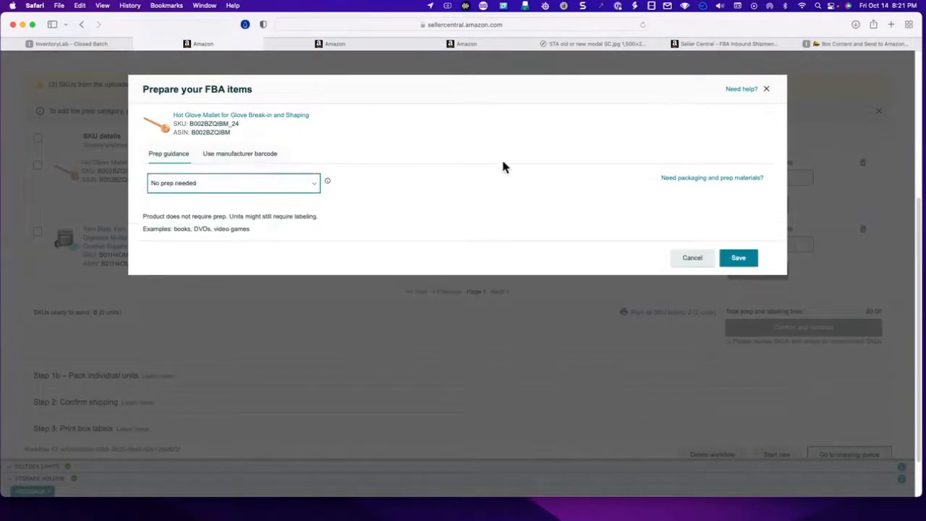
{"action": "left_click", "coordinate": [742, 259]}
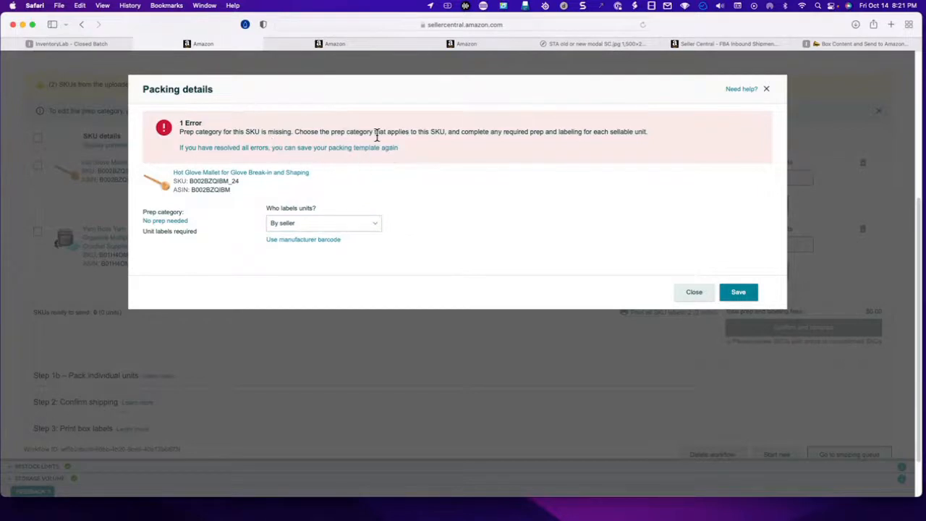
{"action": "left_click", "coordinate": [739, 293]}
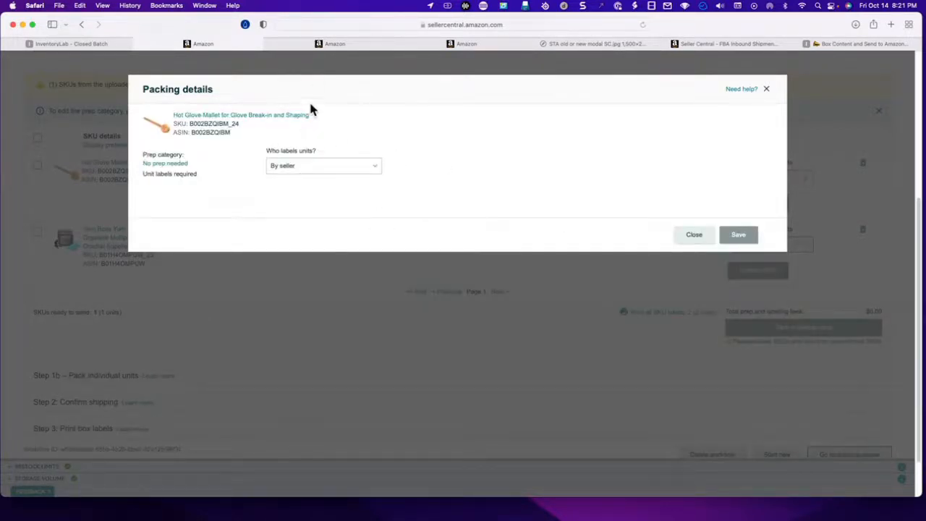
{"action": "left_click", "coordinate": [694, 236]}
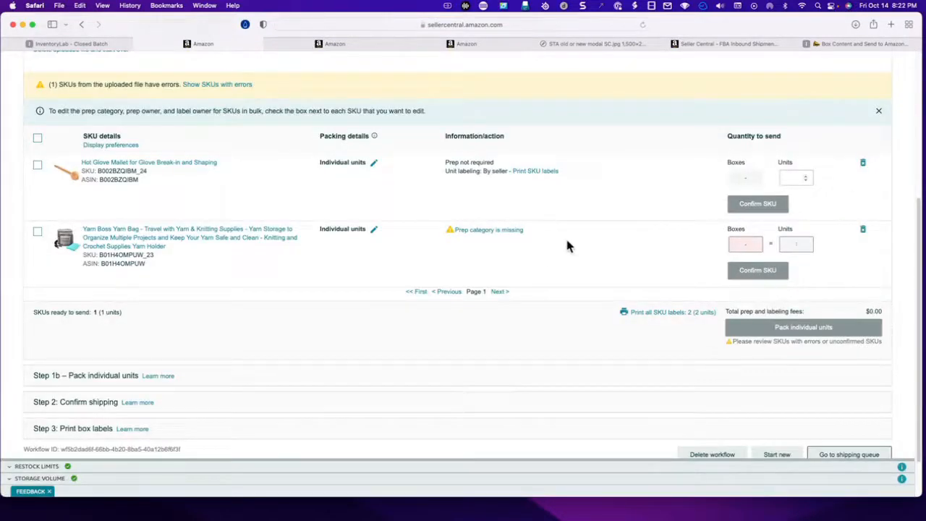
- Set the Yarn Boss Yarn Bag's missing prep category to No prep needed and save its packing details with seller labeling
{"action": "left_click", "coordinate": [479, 232]}
{"action": "left_click", "coordinate": [266, 180]}
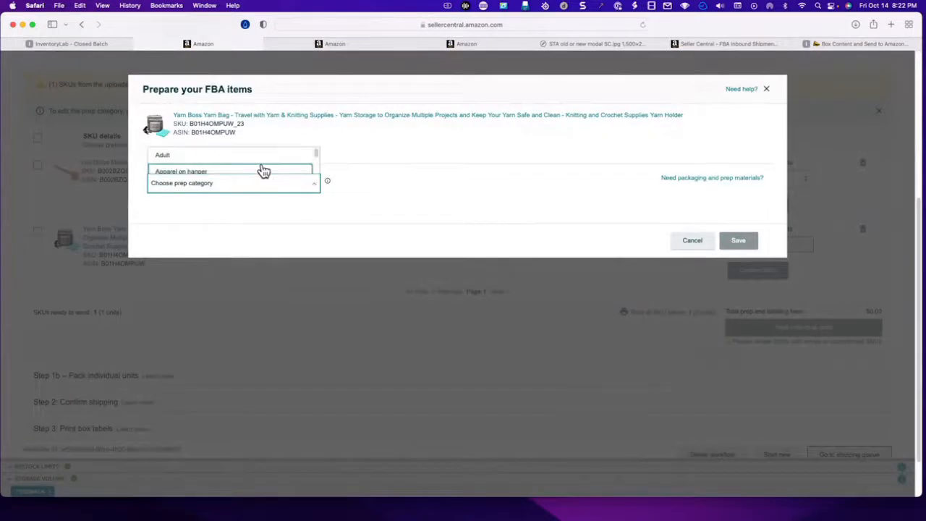
{"action": "scroll", "coordinate": [264, 170], "scroll_direction": "down", "scroll_amount": 1}
{"action": "left_click", "coordinate": [263, 169]}
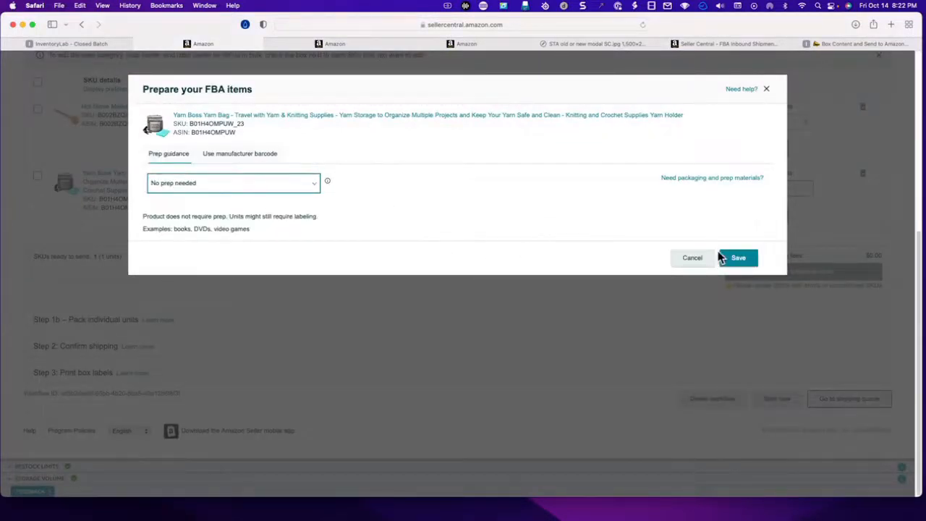
{"action": "left_click", "coordinate": [740, 259]}
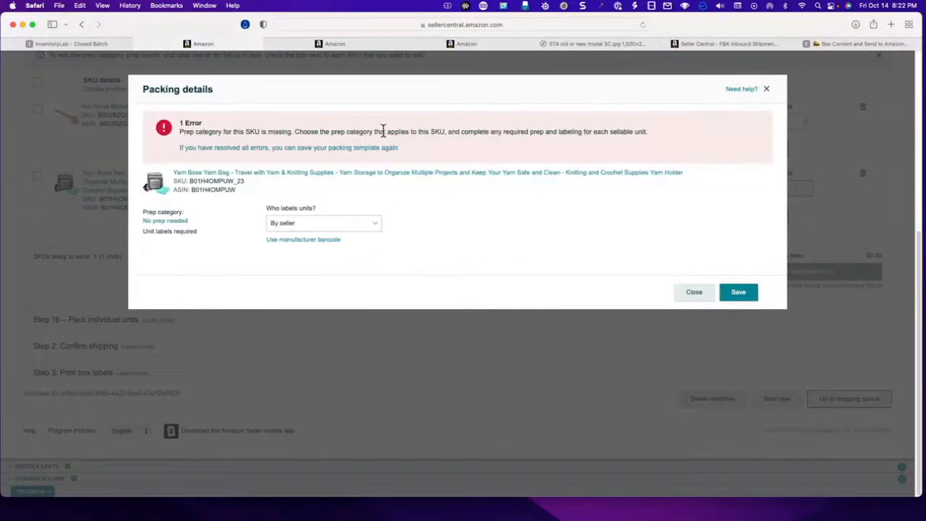
{"action": "left_click", "coordinate": [737, 293]}
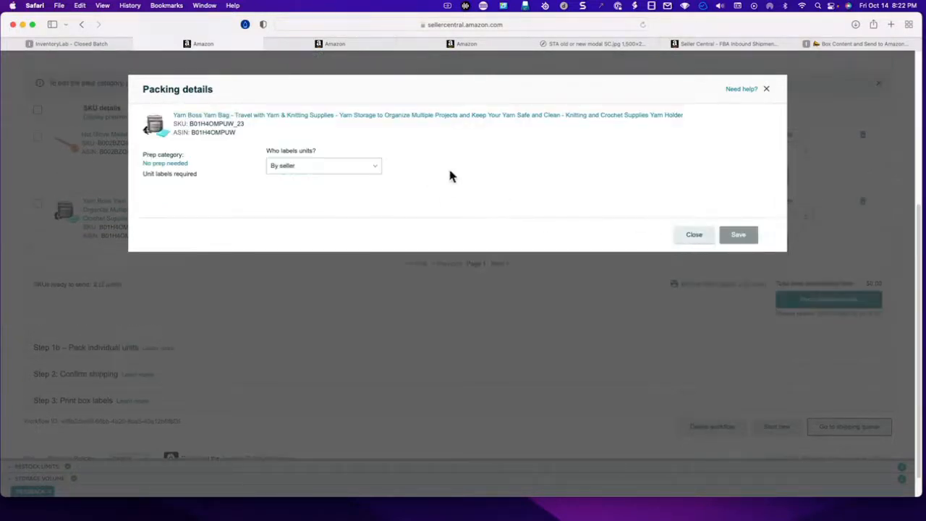
{"action": "left_click", "coordinate": [694, 237]}
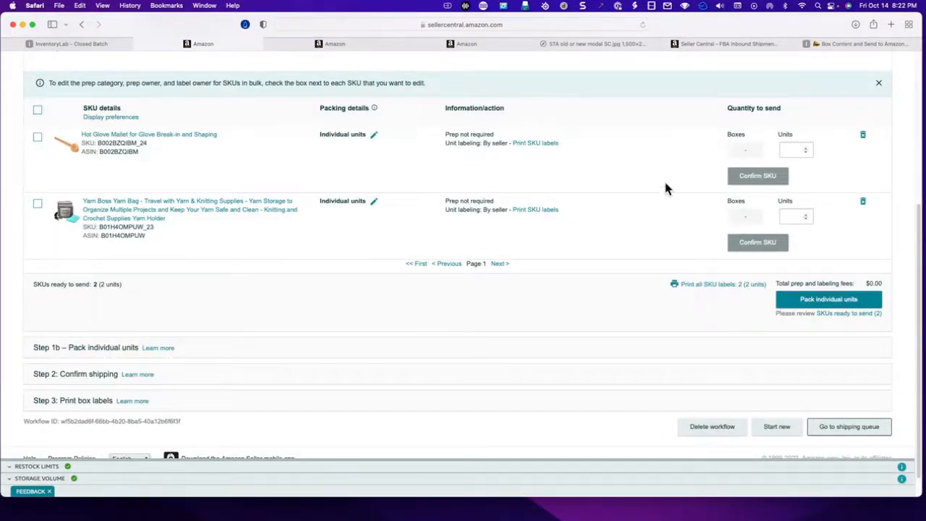
- Review the uploaded SKUs in Step 1 and continue to packing the individual units
{"action": "scroll", "coordinate": [616, 179], "scroll_direction": "down", "scroll_amount": 1}
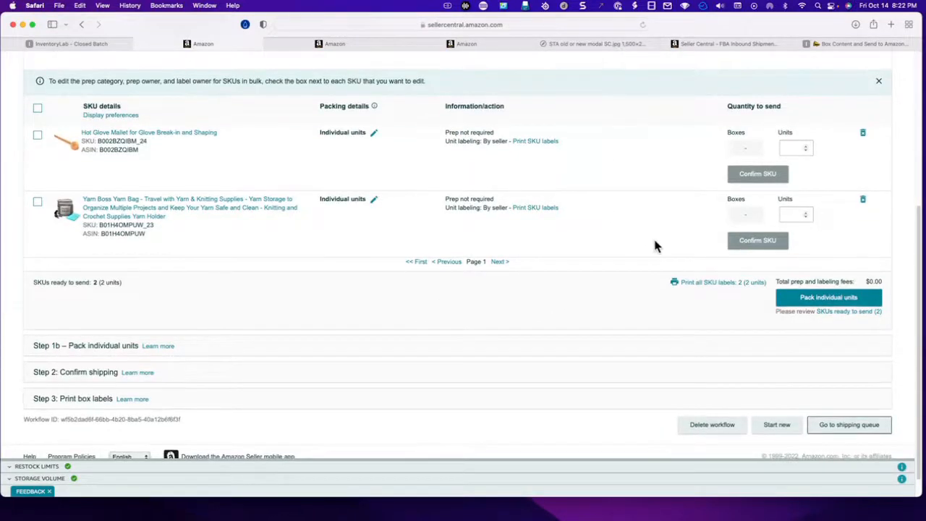
{"action": "scroll", "coordinate": [626, 249], "scroll_direction": "up", "scroll_amount": 3}
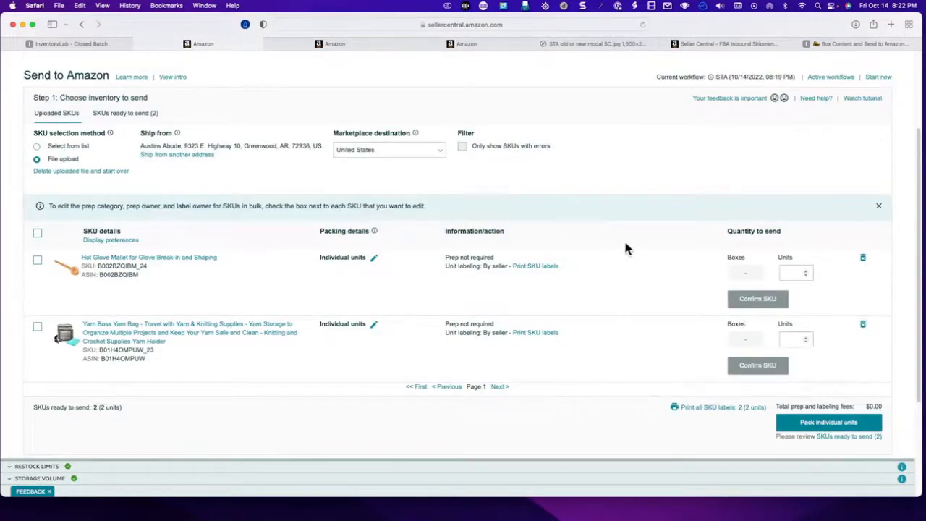
{"action": "scroll", "coordinate": [629, 249], "scroll_direction": "down", "scroll_amount": 2}
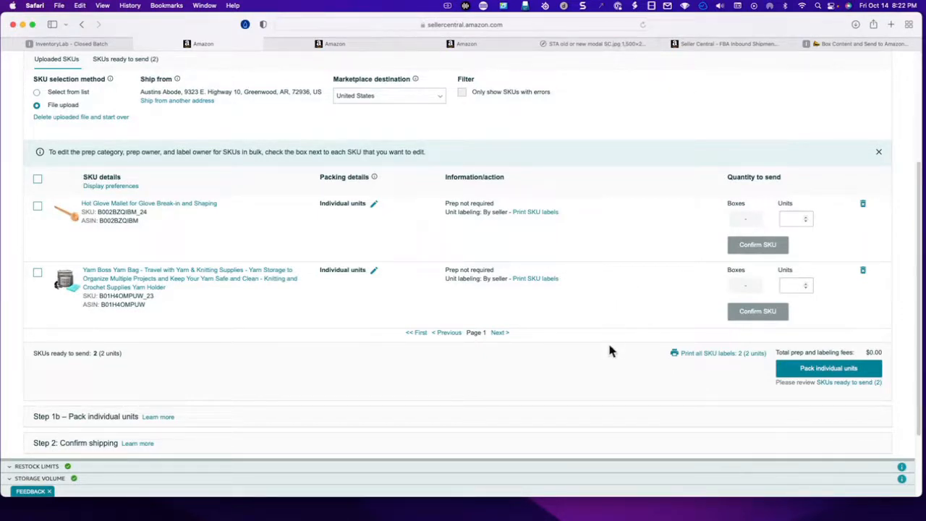
{"action": "left_click", "coordinate": [837, 371]}
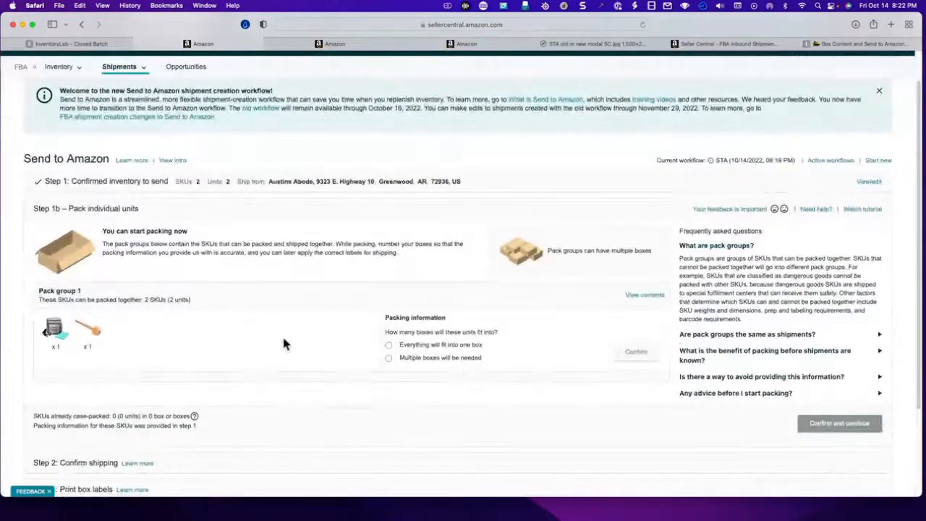
- Specify that multiple boxes will be needed for Pack group 1 and confirm the choice
{"action": "left_click", "coordinate": [407, 359]}
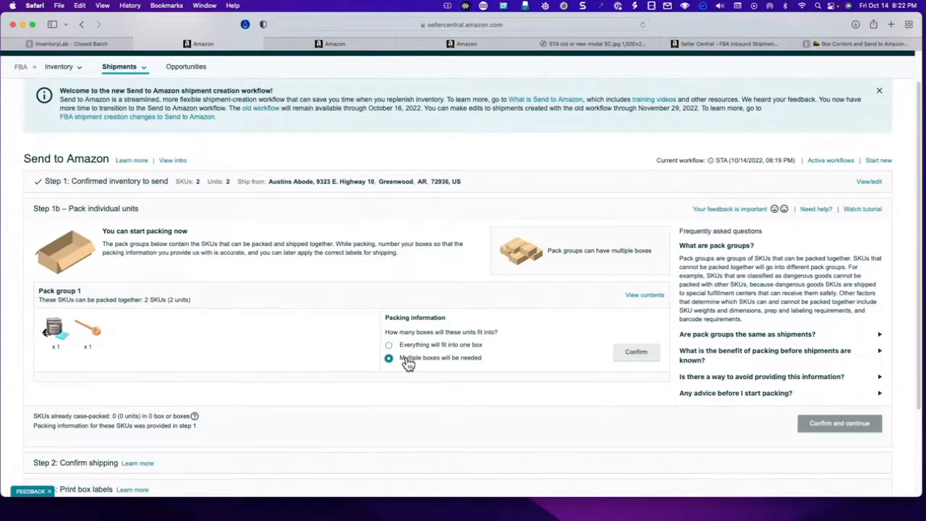
{"action": "left_click", "coordinate": [403, 346]}
{"action": "left_click", "coordinate": [405, 358]}
{"action": "left_click", "coordinate": [636, 358]}
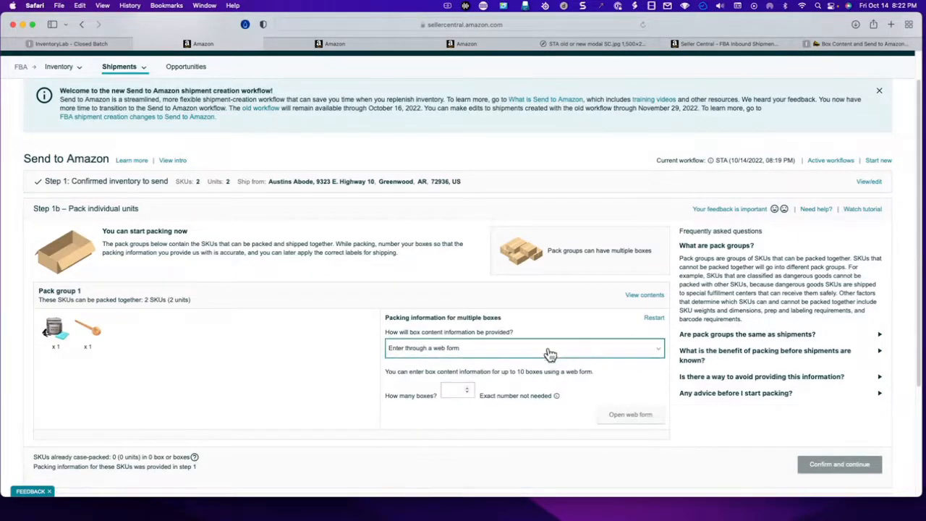
- Choose Excel file upload for the box content information, set 2 boxes, and generate and download the pack group file
{"action": "left_click", "coordinate": [548, 350]}
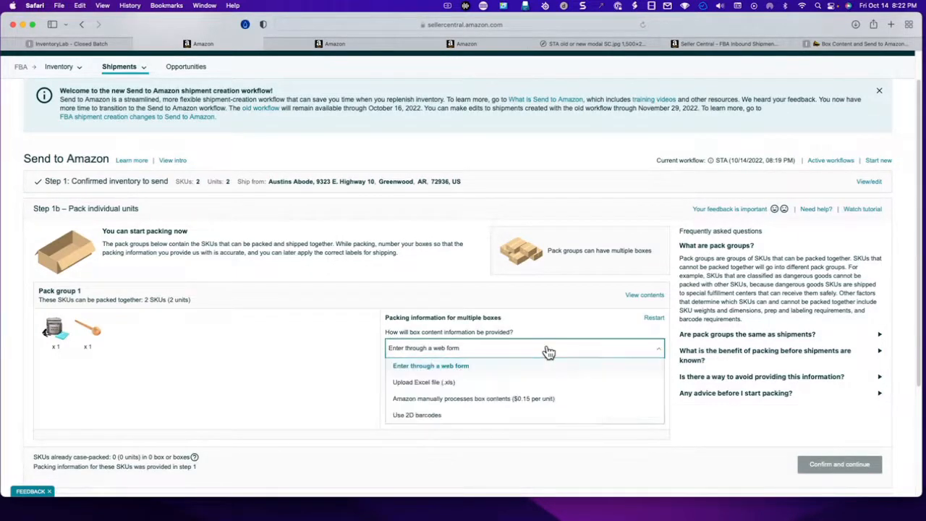
{"action": "left_click", "coordinate": [436, 389]}
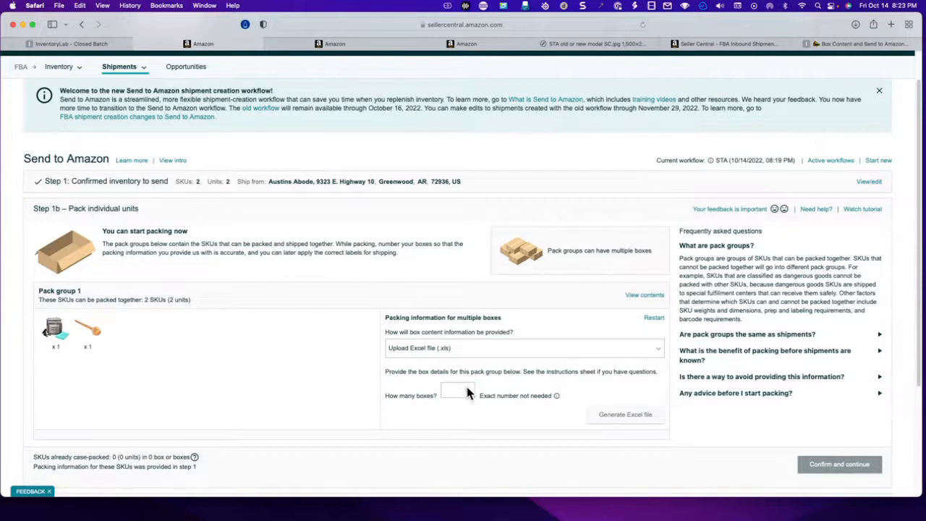
{"action": "left_click", "coordinate": [467, 388]}
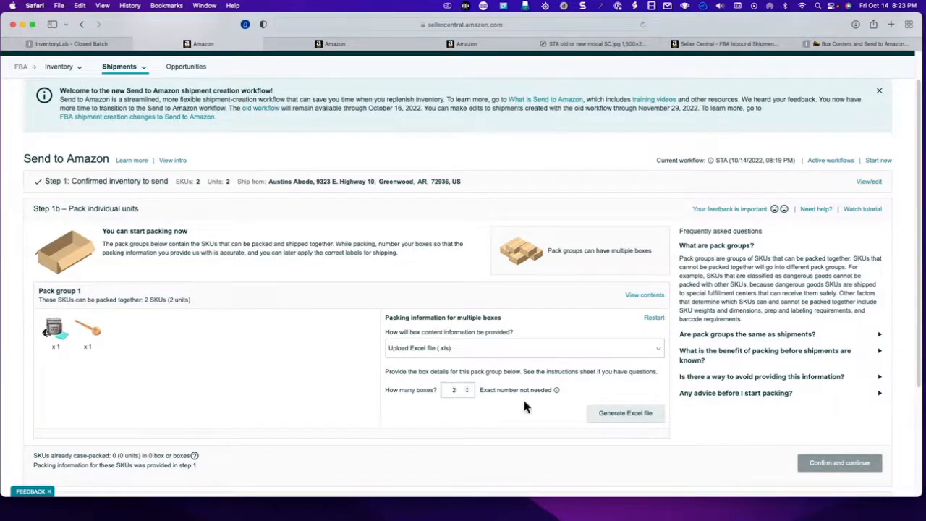
{"action": "left_click", "coordinate": [613, 416]}
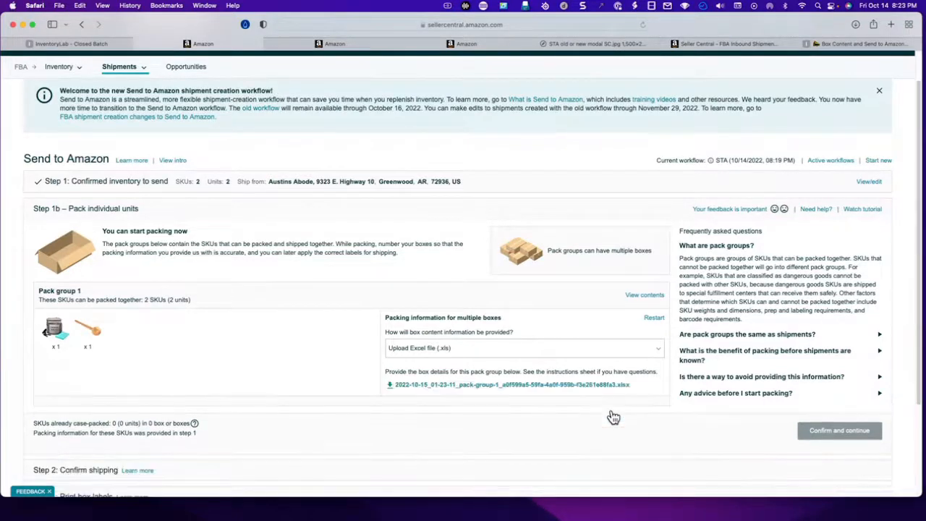
{"action": "left_click", "coordinate": [548, 388]}
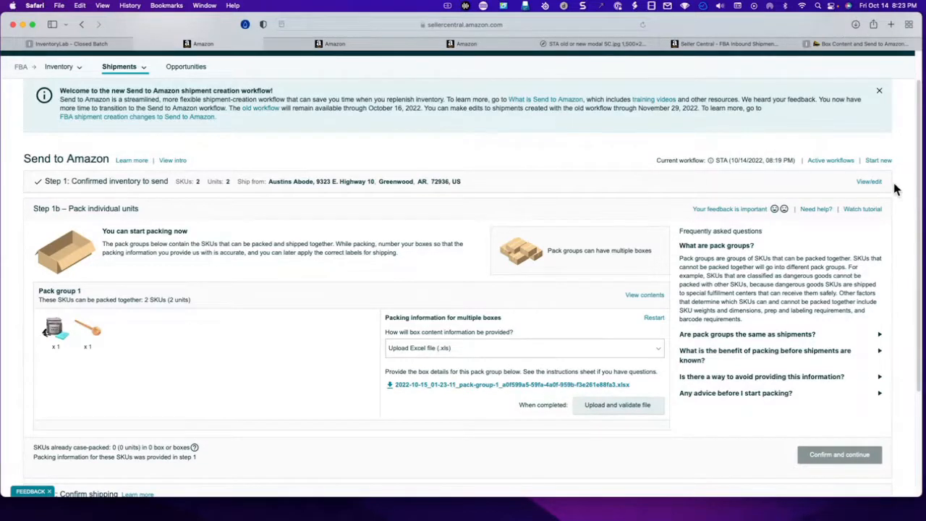
- Open the downloaded pack group 1 workbook in Excel
{"action": "left_click", "coordinate": [857, 26]}
{"action": "left_click", "coordinate": [813, 74]}
{"action": "double_click", "coordinate": [813, 75]}
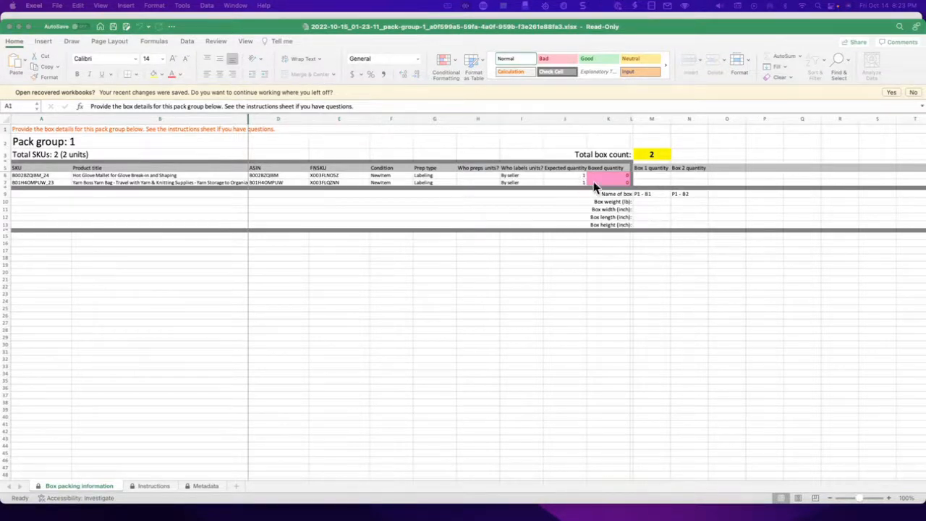
- Enter a quantity of 1 Hot Glove Mallet in Box 1 and 1 Yarn Boss Yarn Bag in Box 2
{"action": "left_click", "coordinate": [655, 179]}
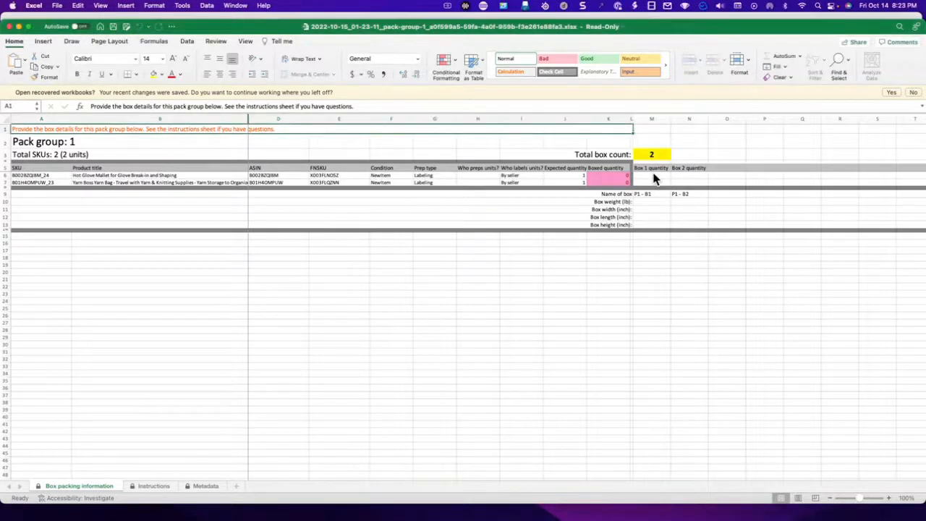
{"action": "left_click", "coordinate": [655, 178]}
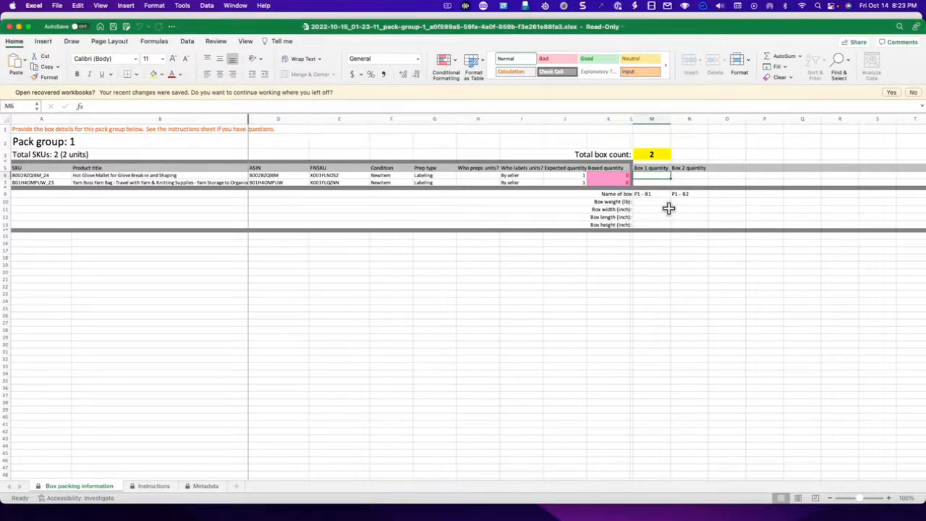
{"action": "type", "text": "1"}
{"action": "key", "text": "Tab"}
{"action": "key", "text": "Tab"}
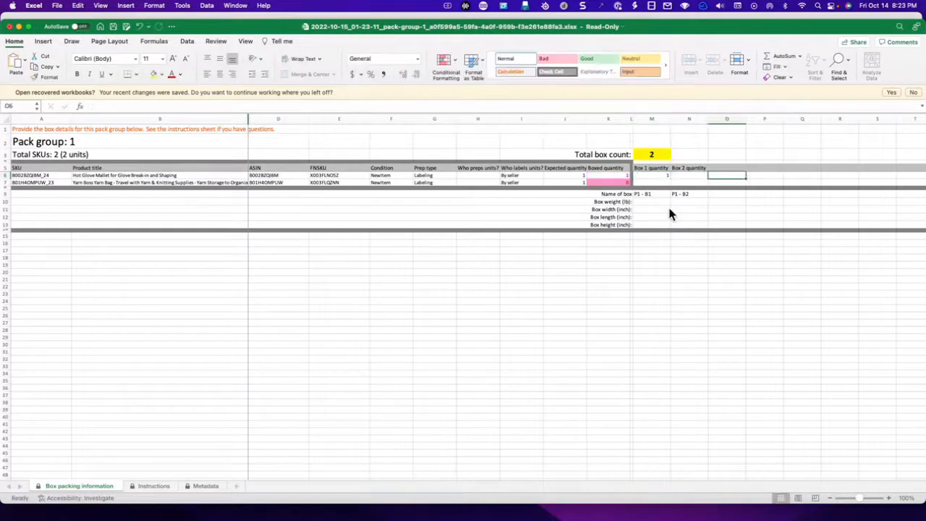
{"action": "key", "text": "Left"}
{"action": "key", "text": "Down"}
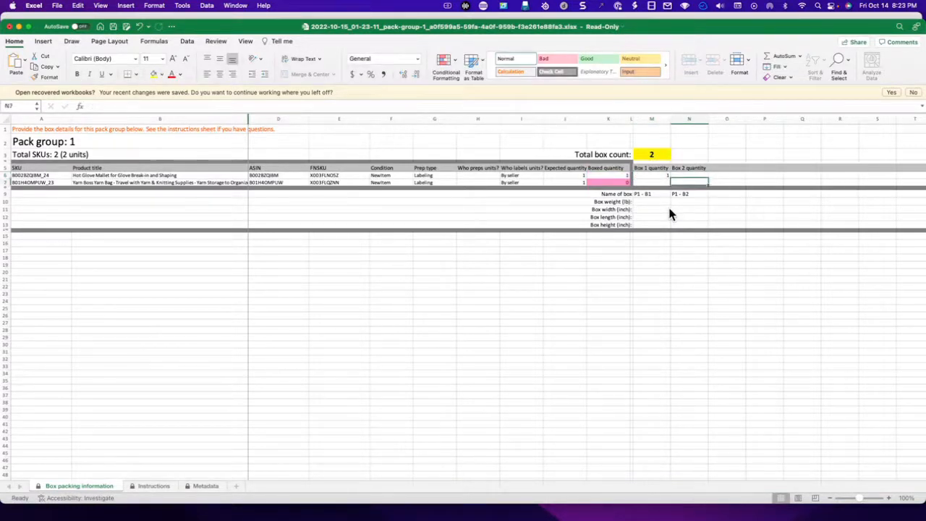
{"action": "type", "text": "1"}
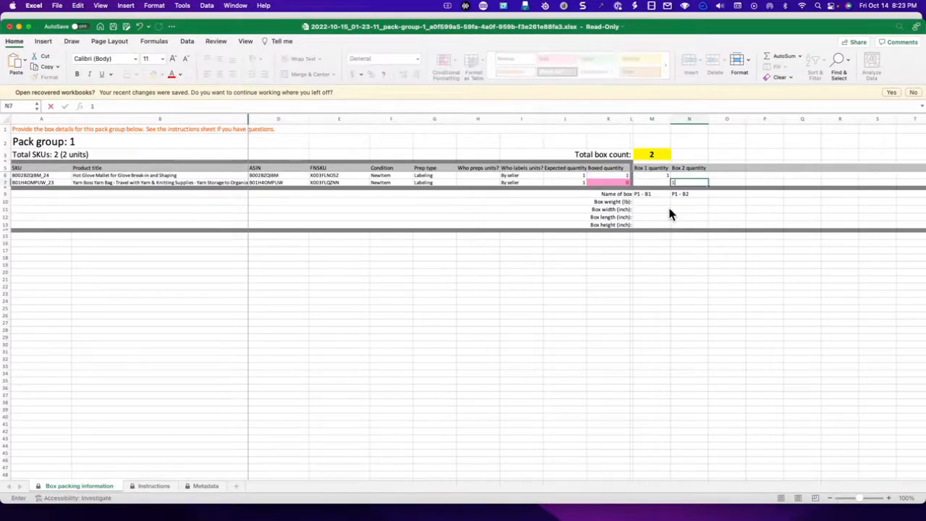
{"action": "key", "text": "Tab"}
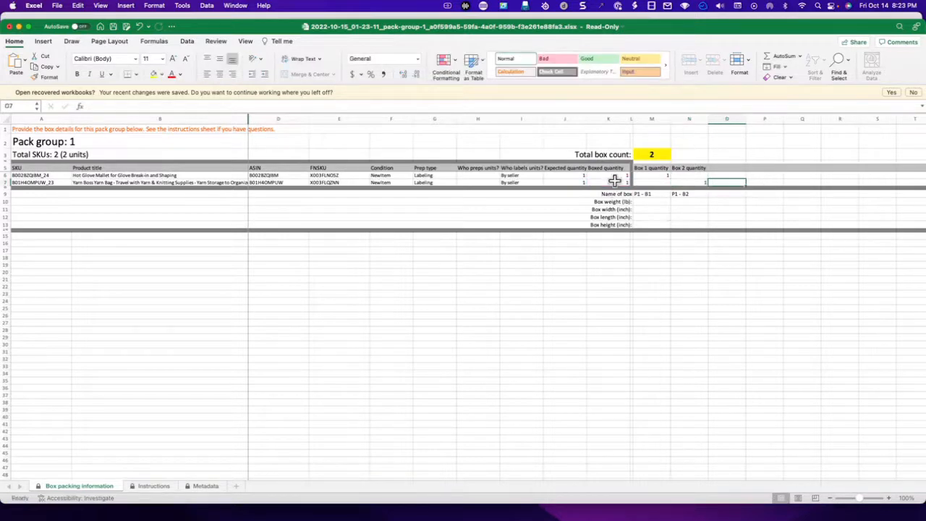
- Examine the box name and box weight cells for Box 1, and return to the Send to Amazon page in Safari
{"action": "left_click", "coordinate": [653, 194]}
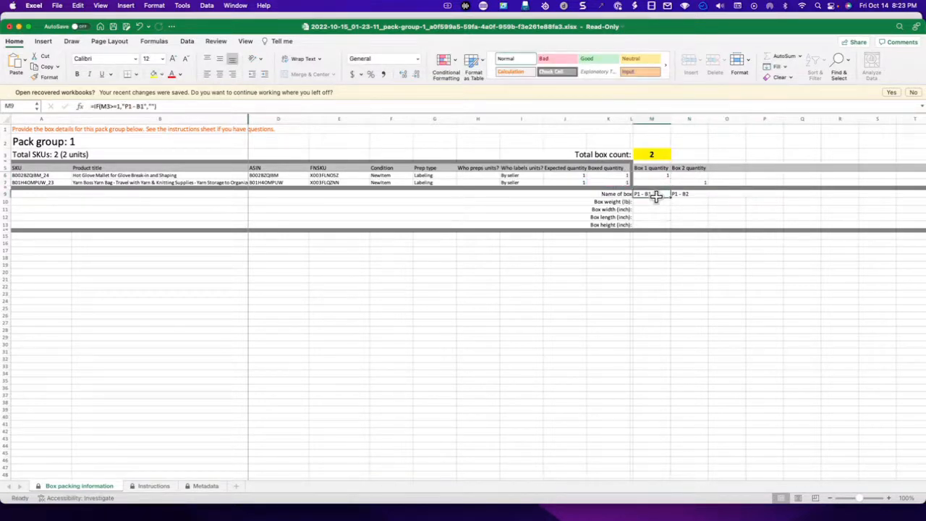
{"action": "left_click", "coordinate": [657, 203]}
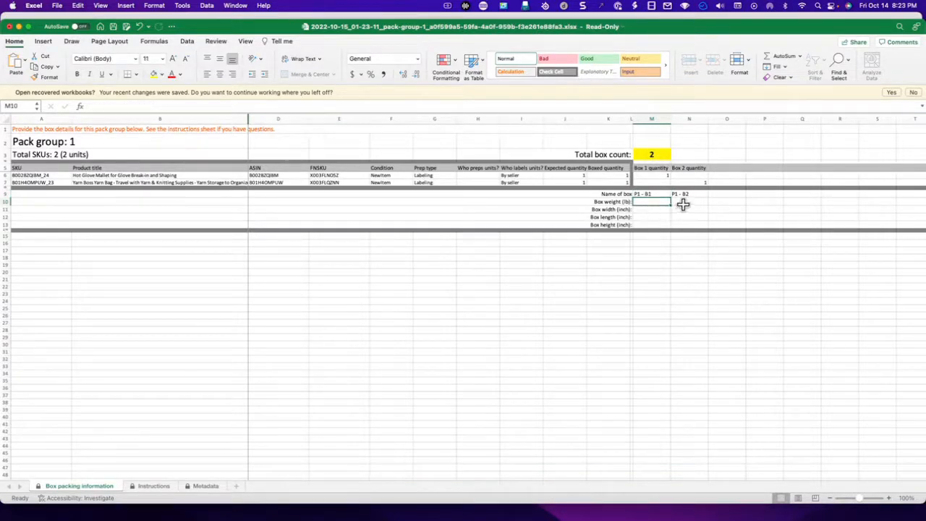
{"action": "left_click", "coordinate": [19, 27]}
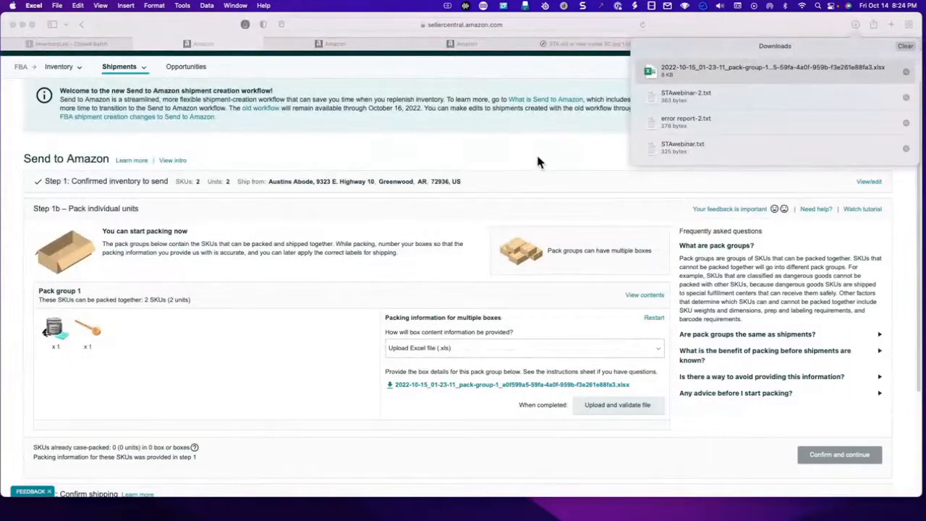
{"action": "left_click", "coordinate": [629, 429]}
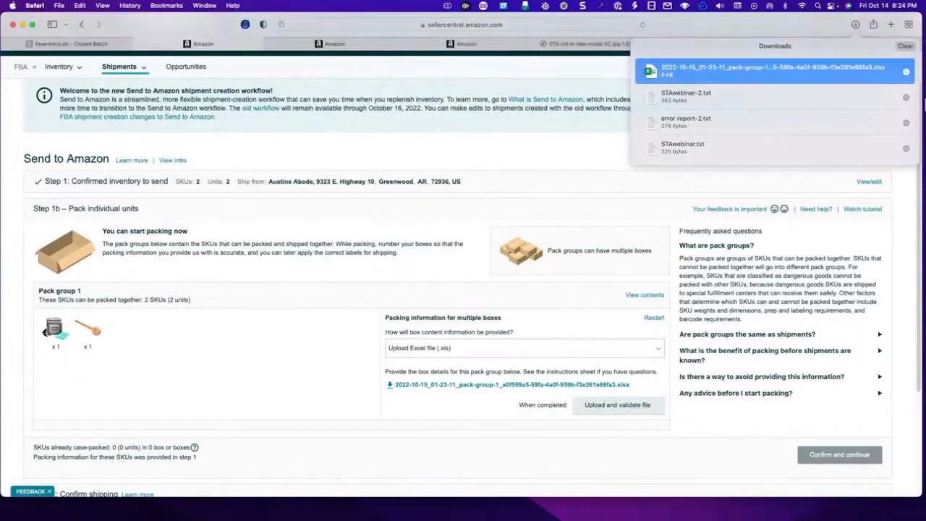
{"action": "left_click", "coordinate": [625, 434]}
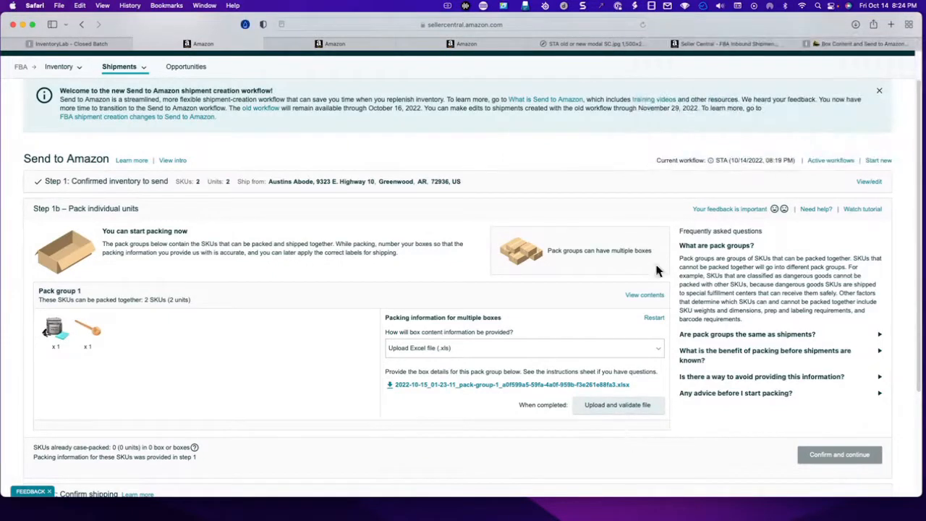
- Change the box content method to entering through a web form, set 2 boxes, and open the web form
{"action": "left_click", "coordinate": [510, 353]}
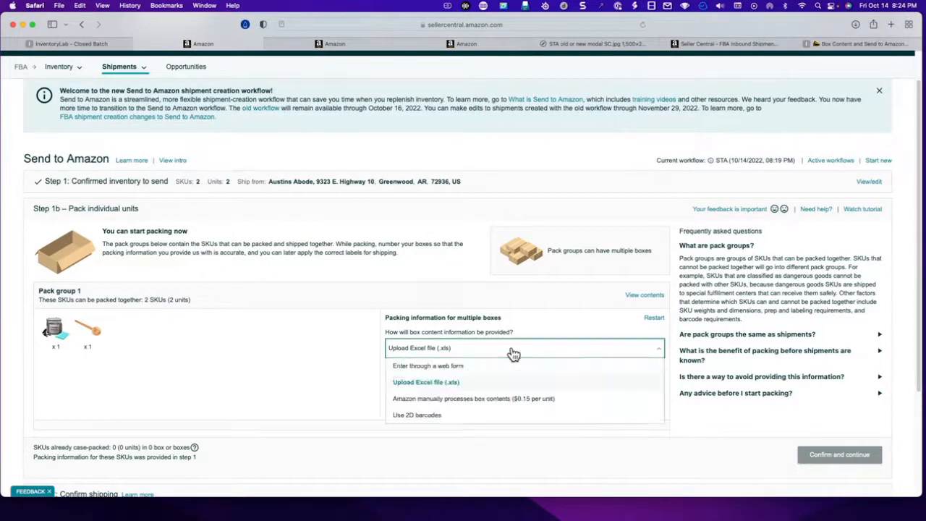
{"action": "left_click", "coordinate": [490, 369]}
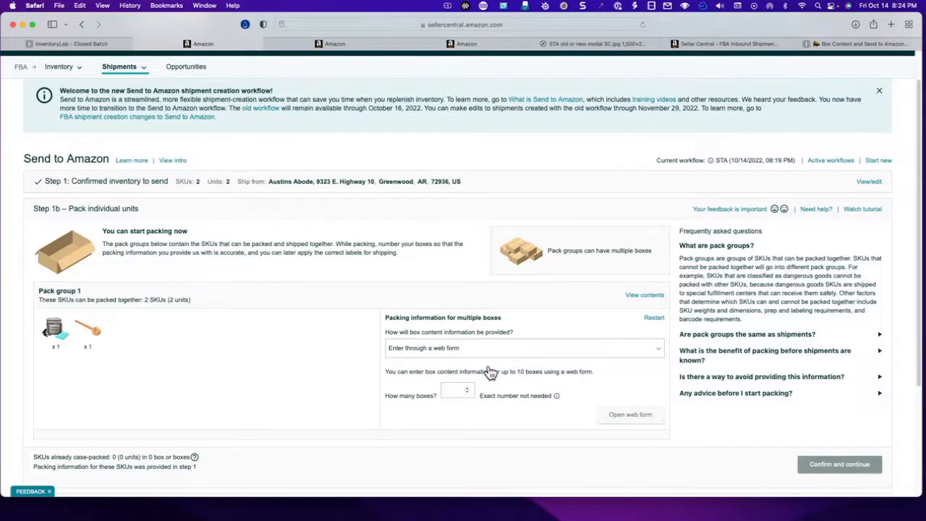
{"action": "left_click", "coordinate": [467, 389]}
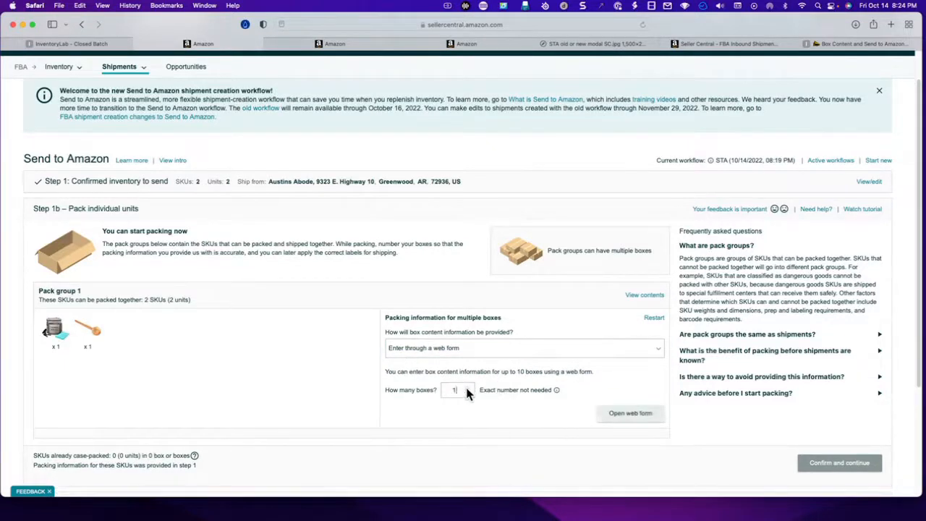
{"action": "left_click", "coordinate": [466, 387]}
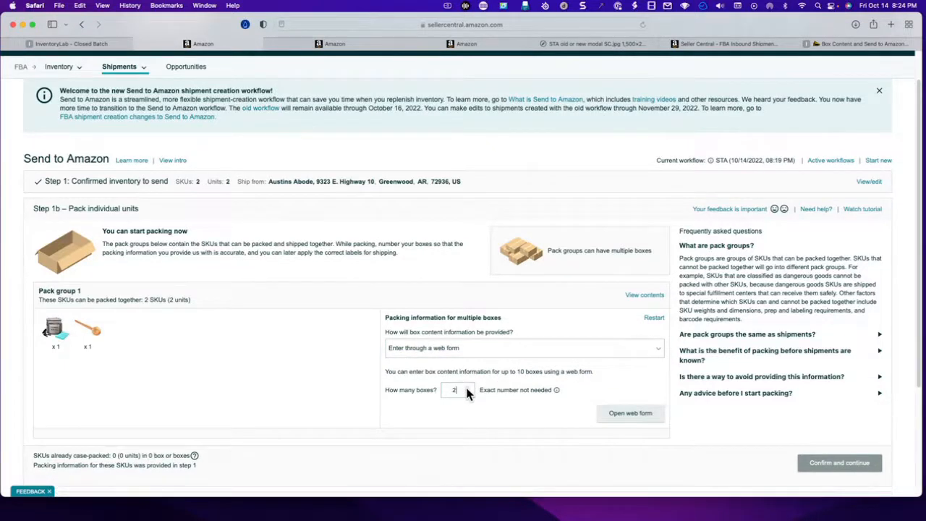
{"action": "left_click", "coordinate": [620, 417]}
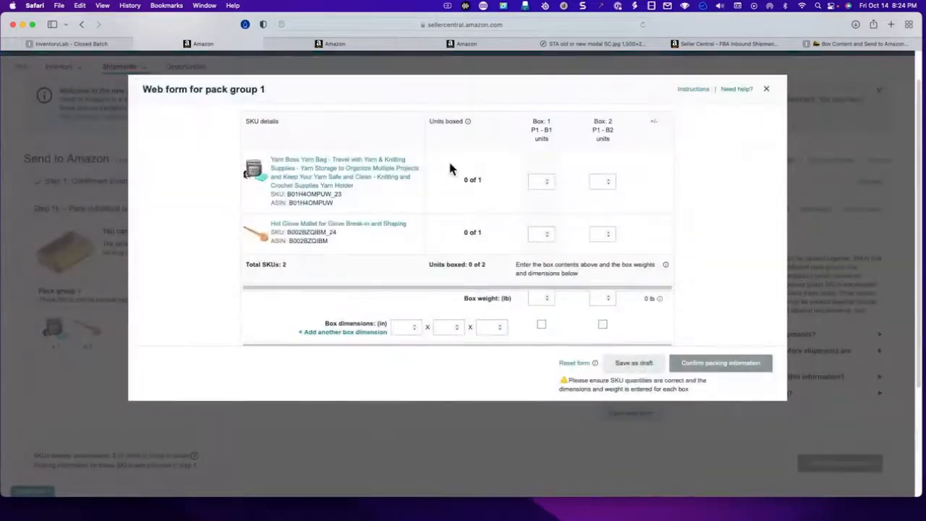
- Allocate the Yarn Boss Yarn Bag to Box 1 and the Hot Glove Mallet to Box 2, and close the web form without confirming
{"action": "left_click", "coordinate": [547, 179]}
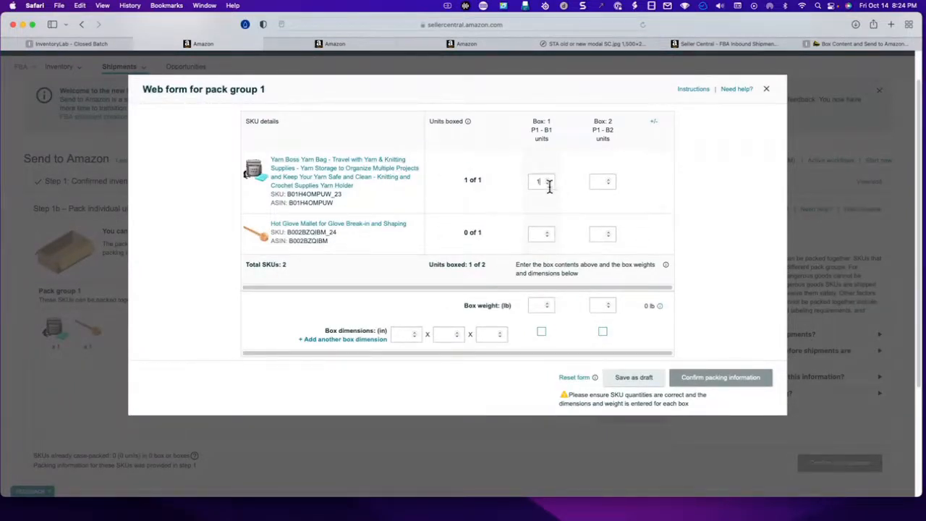
{"action": "left_click", "coordinate": [607, 233]}
{"action": "left_click", "coordinate": [766, 89]}
{"action": "scroll", "coordinate": [552, 325], "scroll_direction": "down", "scroll_amount": 3}
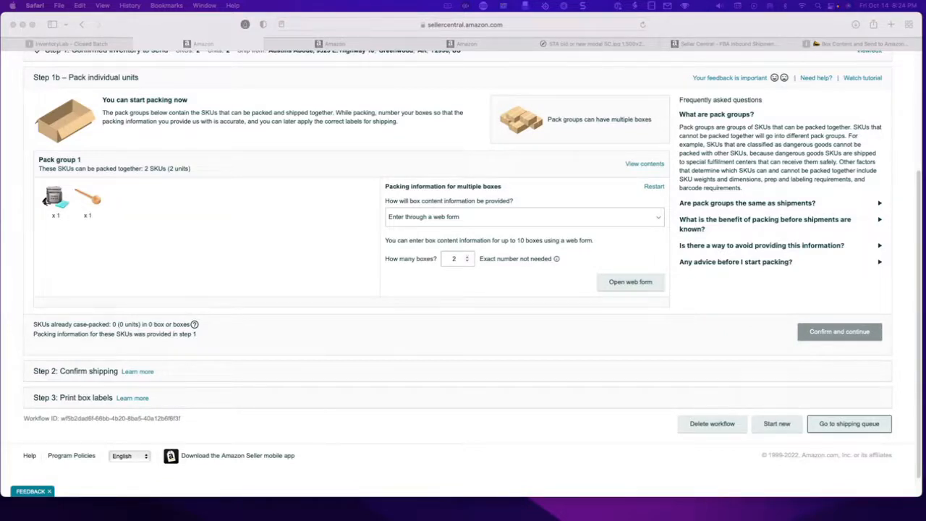
- Return to InventoryLab and go from the closed batch to the List & Prep page
{"action": "left_click", "coordinate": [67, 48]}
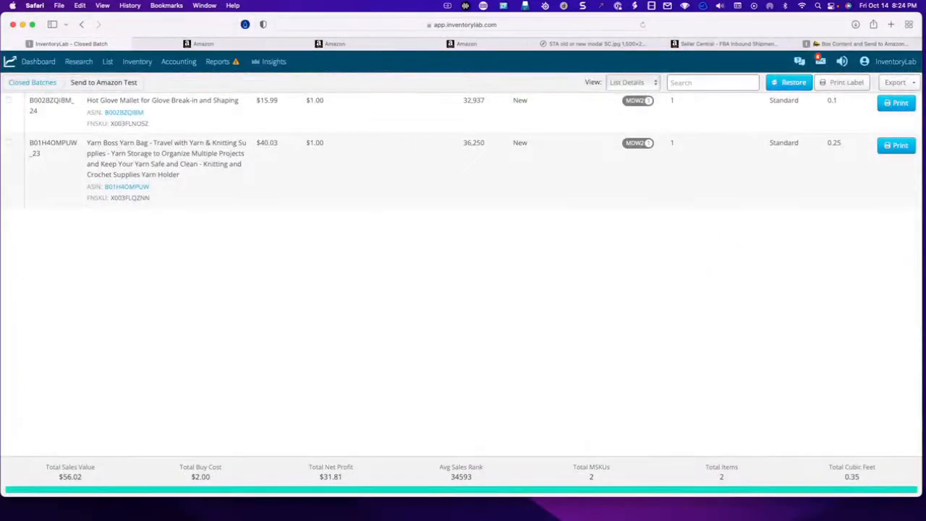
{"action": "mouse_move", "coordinate": [108, 65]}
{"action": "left_click", "coordinate": [121, 87]}
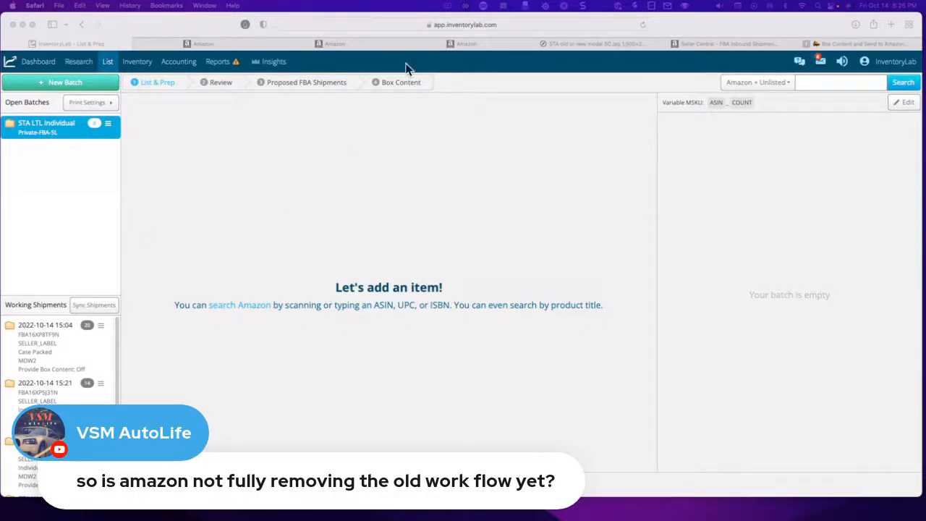
- Examine the Seller Central notice image about the old and new workflows alongside InventoryLab's working shipments
{"action": "left_click", "coordinate": [568, 44]}
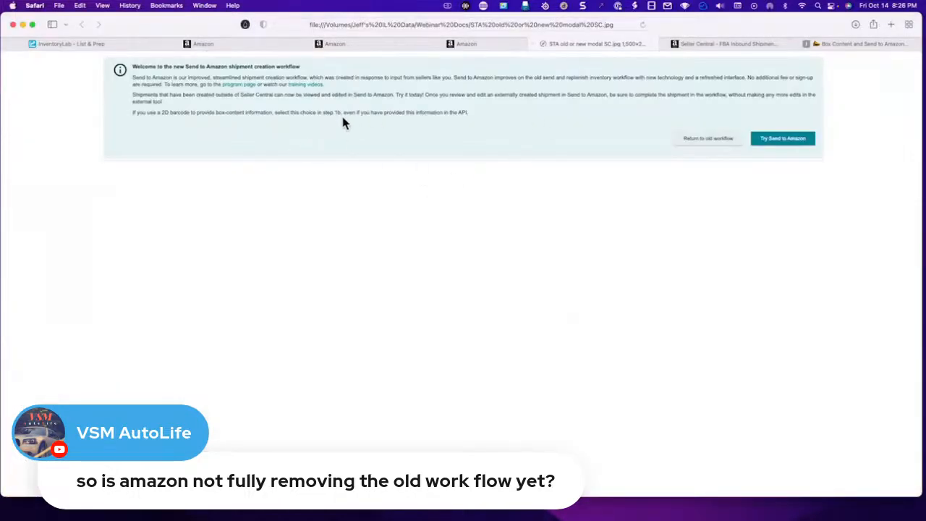
{"action": "left_click", "coordinate": [72, 43]}
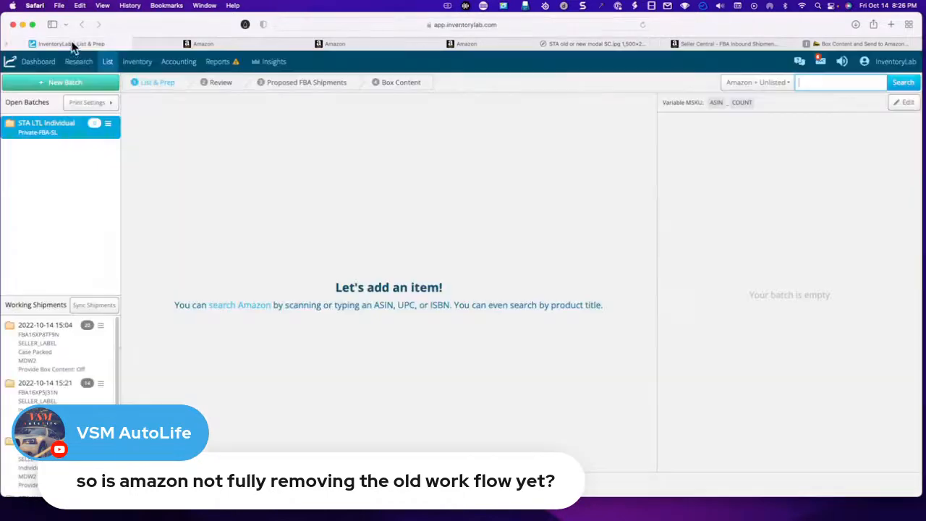
{"action": "left_click", "coordinate": [65, 347]}
{"action": "left_click", "coordinate": [556, 44]}
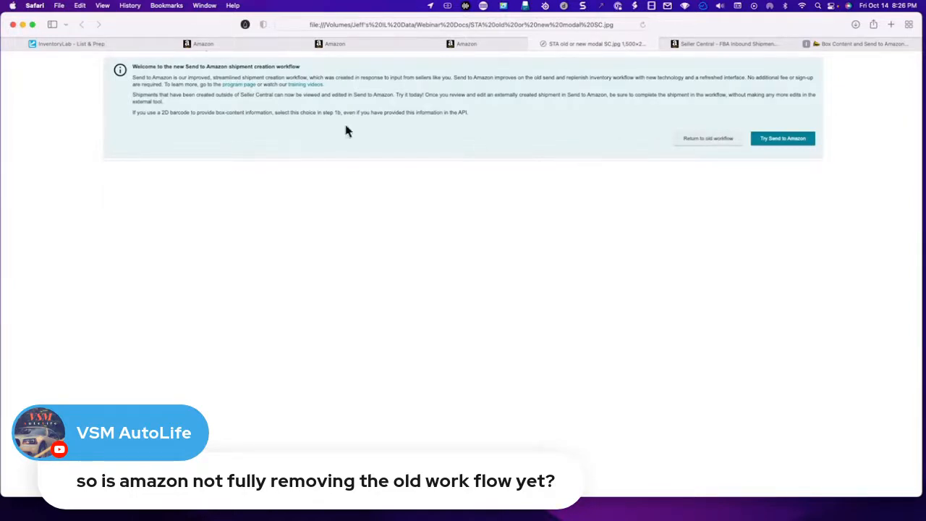
{"action": "mouse_move", "coordinate": [85, 48]}
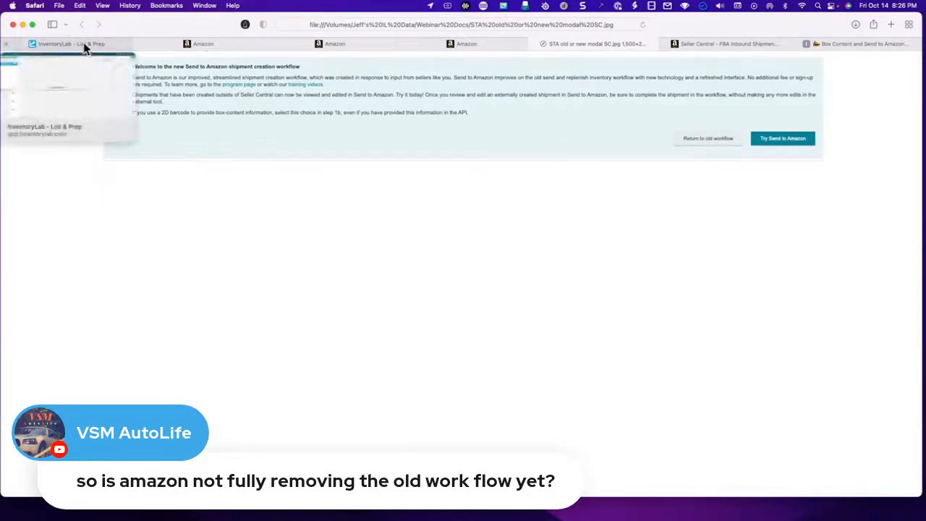
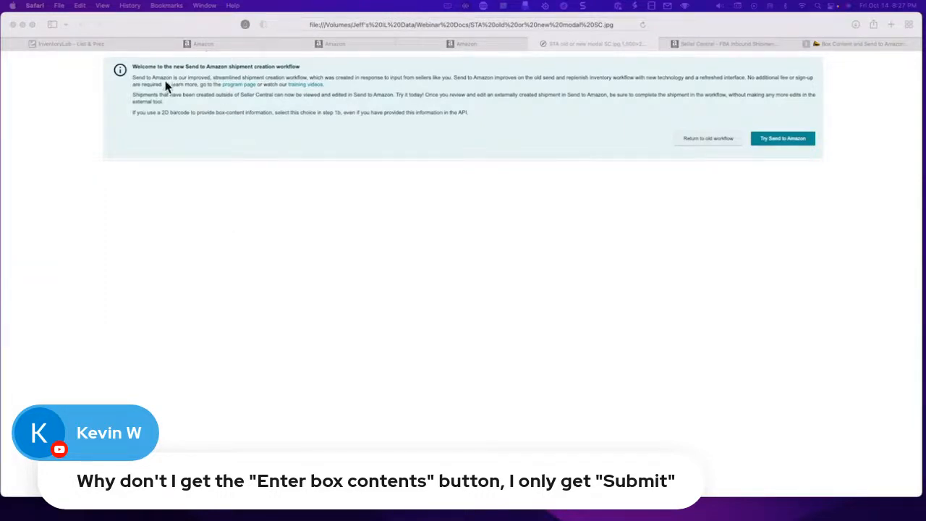
{"action": "left_click", "coordinate": [89, 43]}
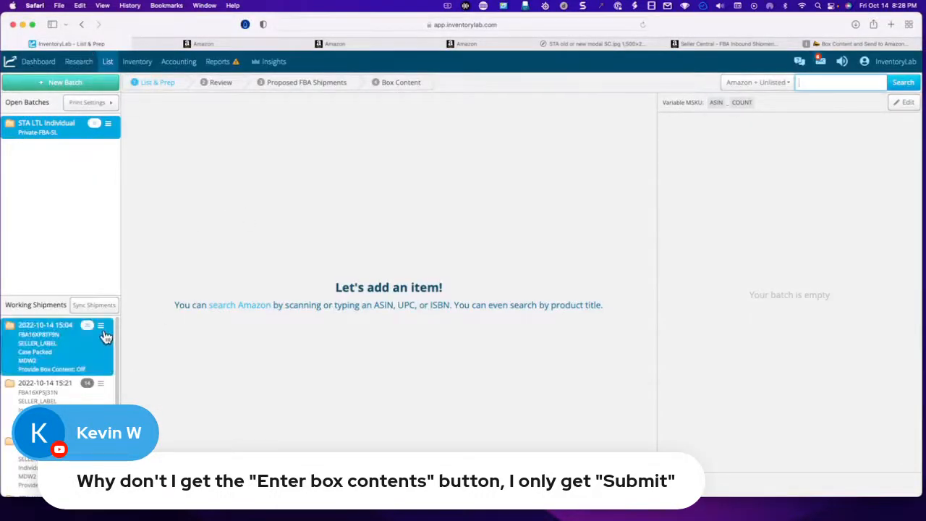
{"action": "left_click", "coordinate": [108, 63]}
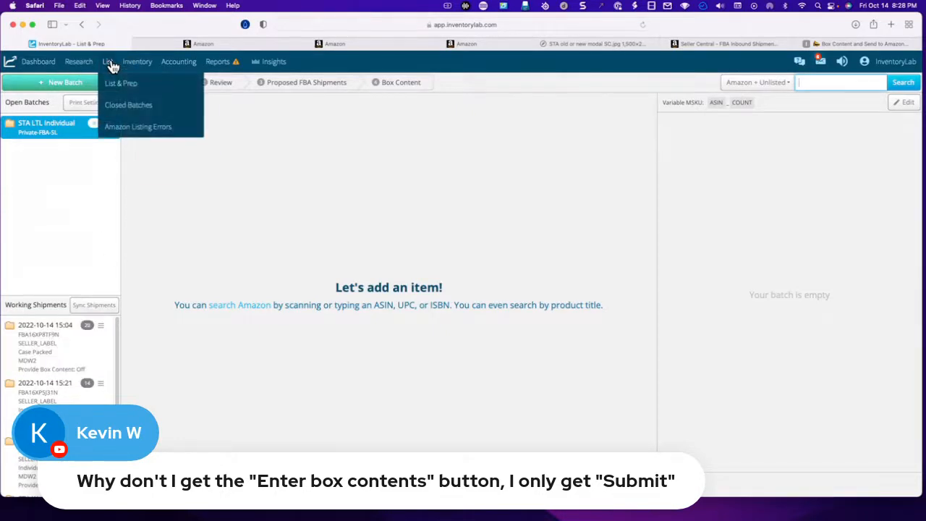
{"action": "left_click", "coordinate": [116, 105]}
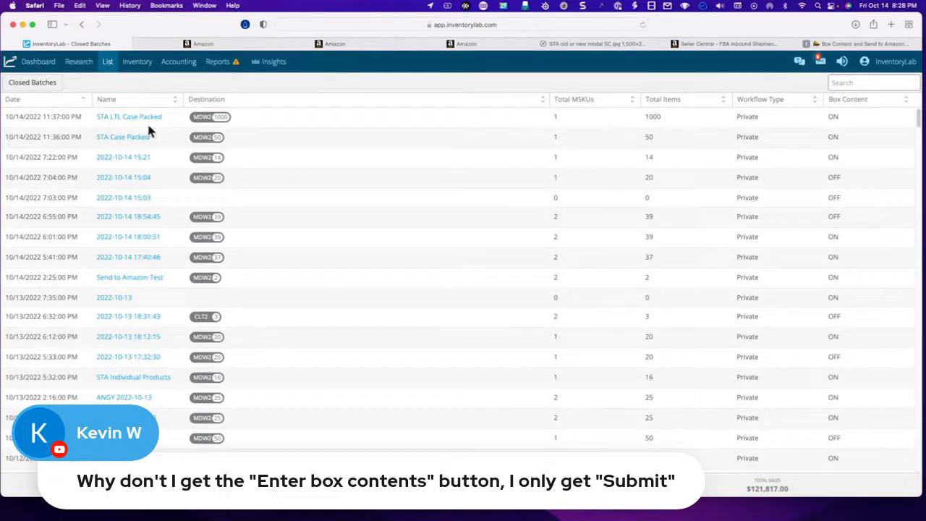
{"action": "left_click", "coordinate": [134, 161]}
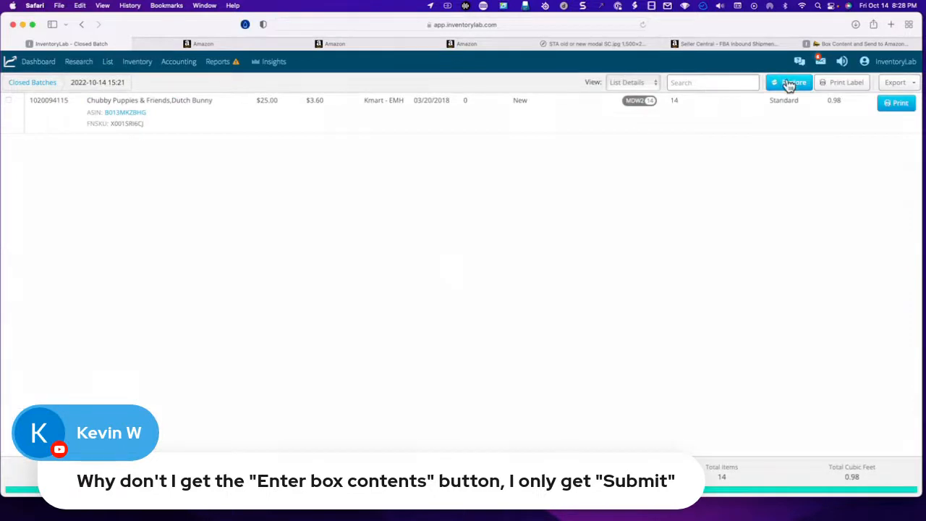
{"action": "left_click", "coordinate": [786, 83]}
{"action": "left_click", "coordinate": [398, 197]}
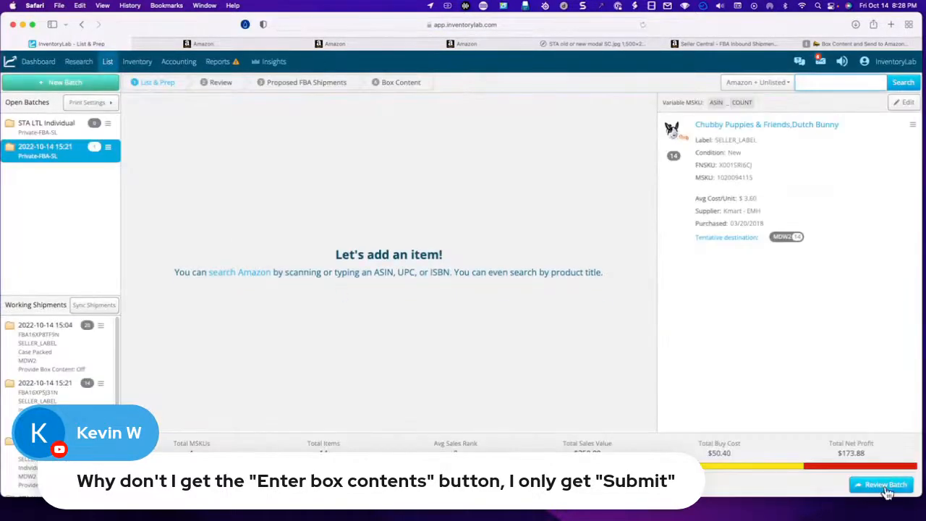
- Review and submit the restored batch, keeping the On Order status and syncing with proposed FBA shipment plans requested from Amazon
{"action": "left_click", "coordinate": [884, 486]}
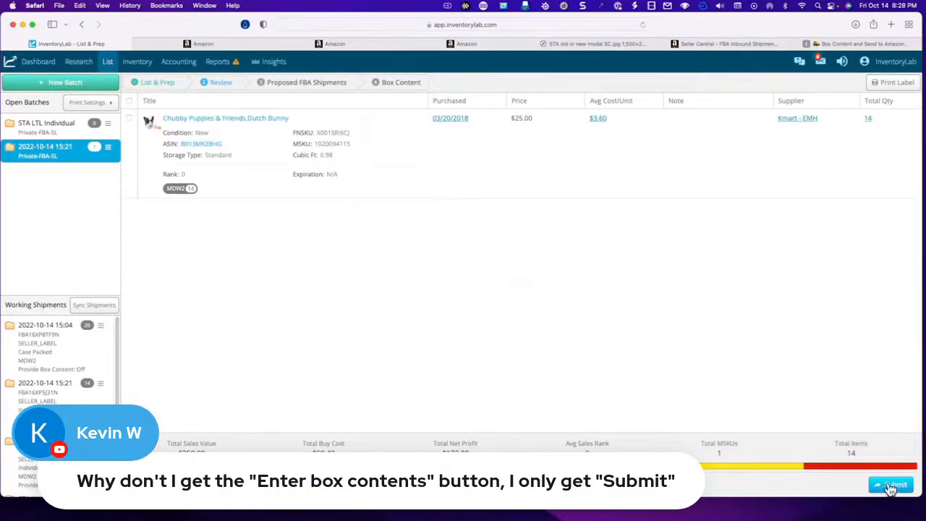
{"action": "left_click", "coordinate": [894, 485]}
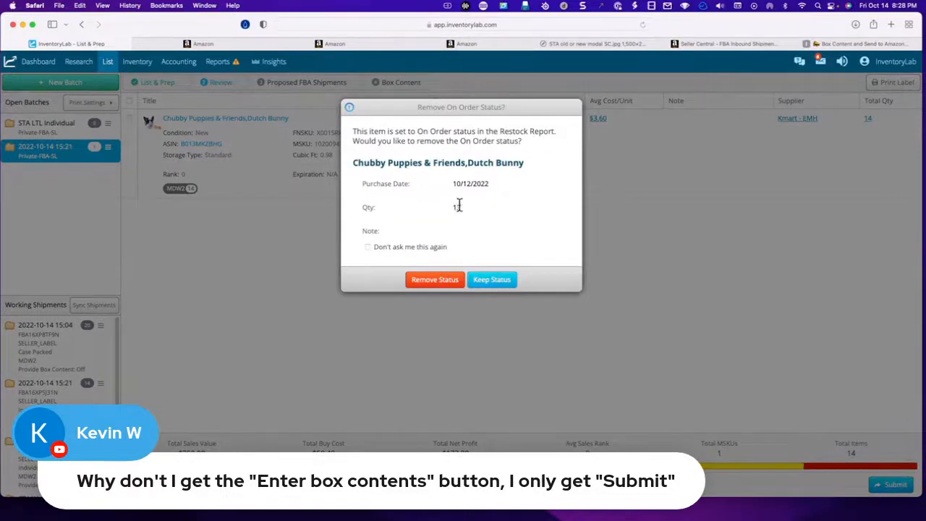
{"action": "left_click", "coordinate": [494, 285]}
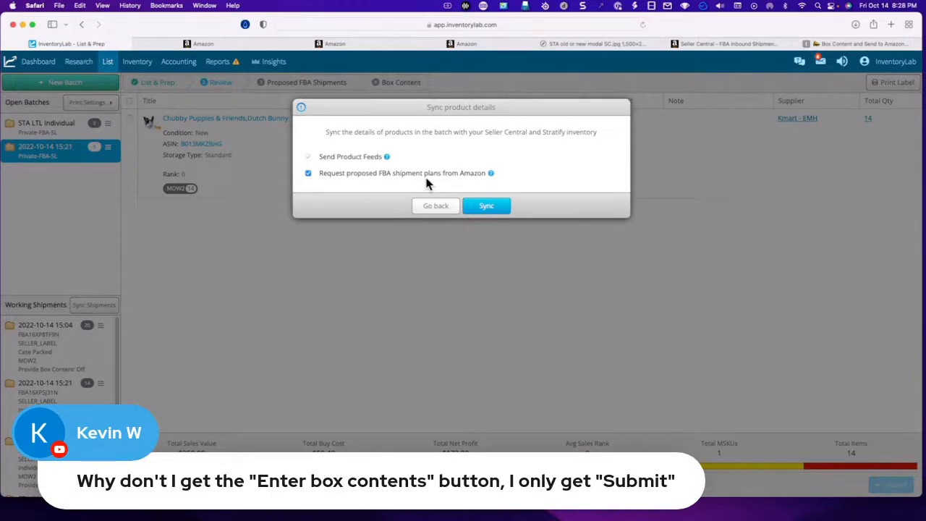
{"action": "left_click", "coordinate": [487, 207]}
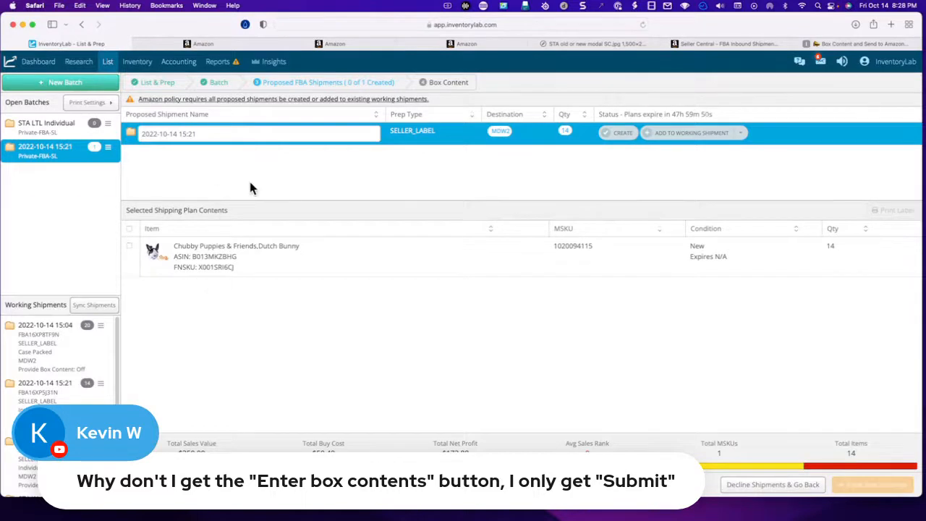
{"action": "left_click", "coordinate": [626, 141]}
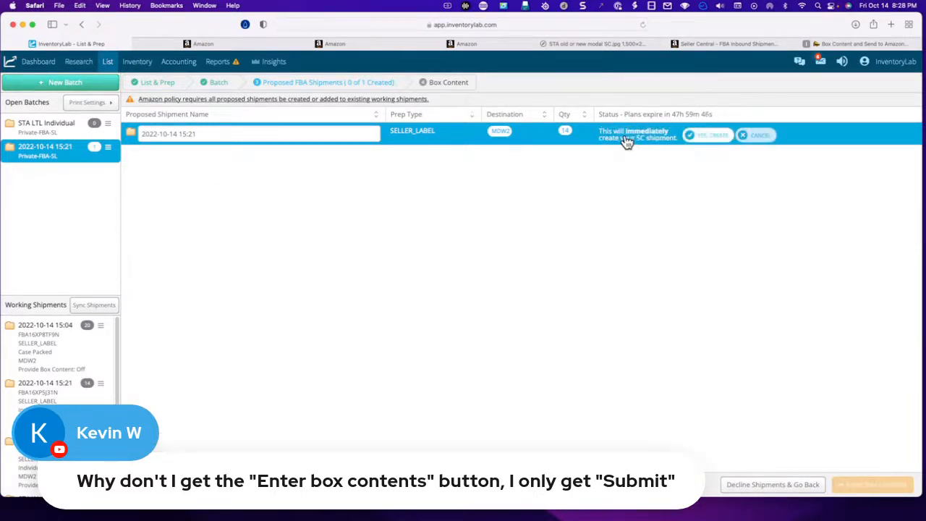
{"action": "left_click", "coordinate": [719, 134]}
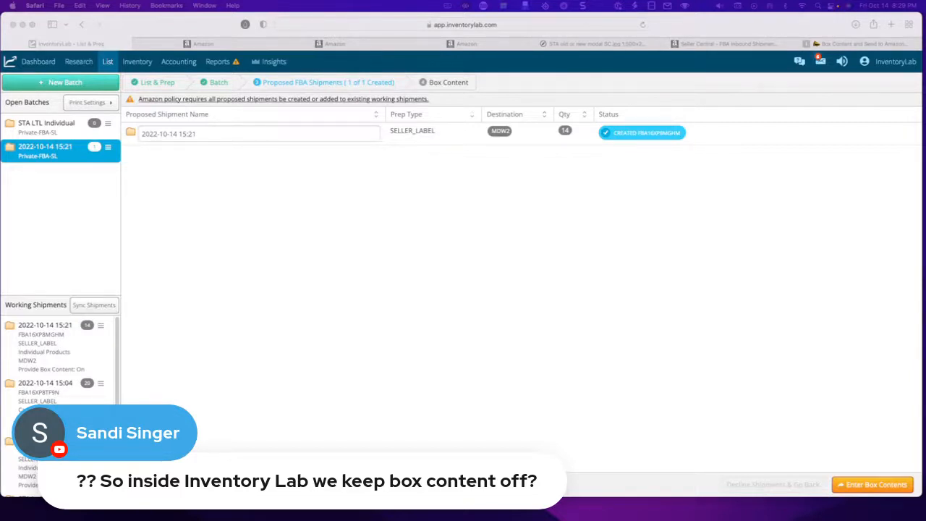
{"action": "left_click", "coordinate": [610, 45]}
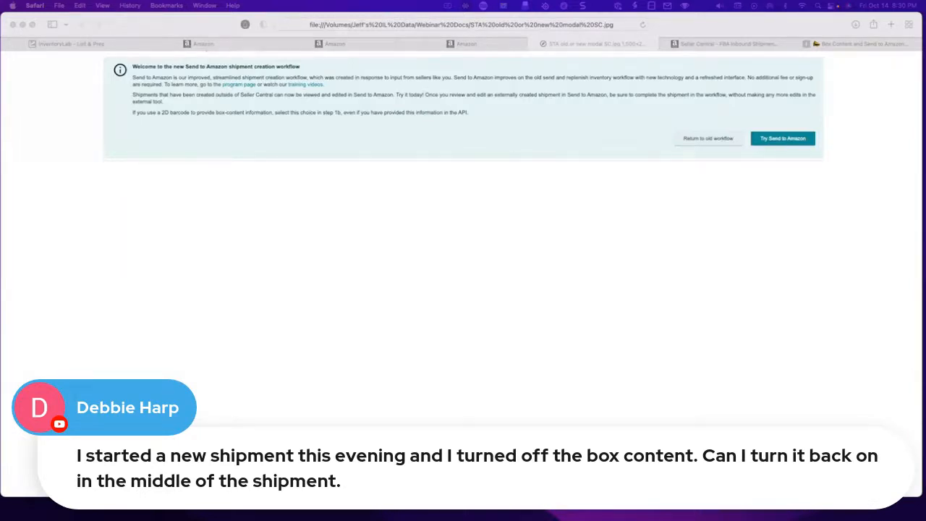
{"action": "left_click", "coordinate": [80, 45]}
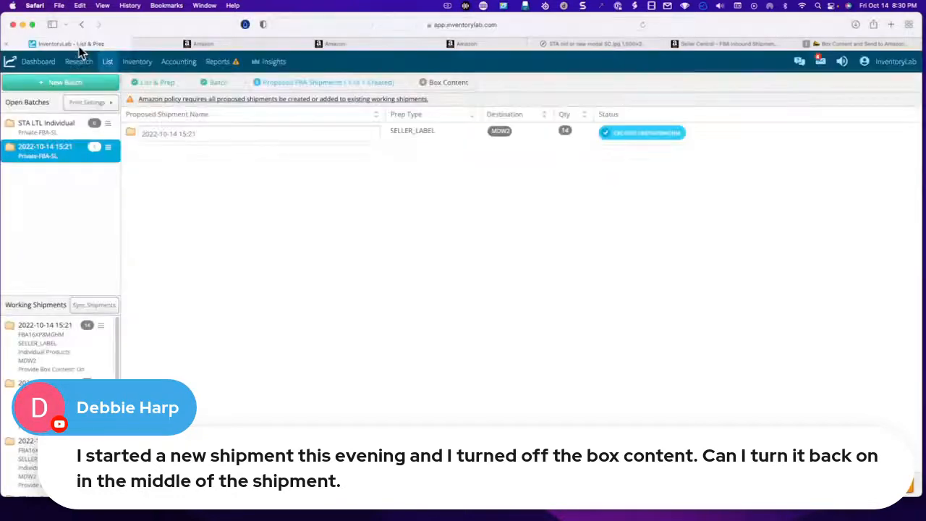
{"action": "left_click", "coordinate": [115, 66]}
{"action": "left_click", "coordinate": [119, 100]}
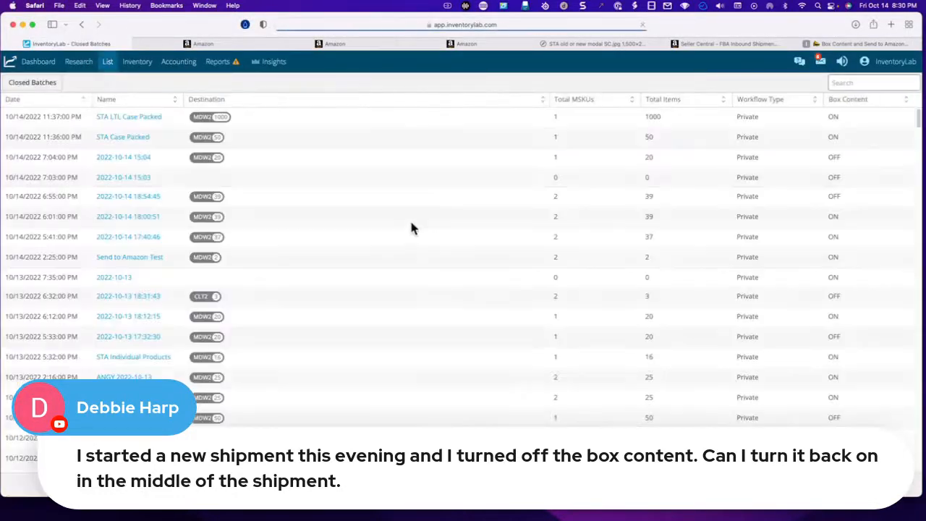
{"action": "left_click", "coordinate": [139, 221]}
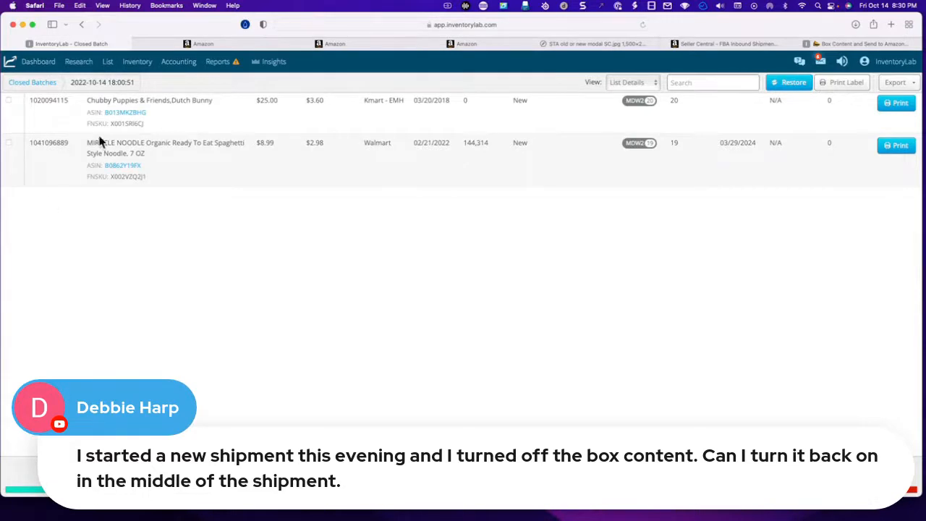
- Select both products in the closed batch and try restoring them with the Box Content feature enabled
{"action": "left_click", "coordinate": [9, 101]}
{"action": "left_click", "coordinate": [8, 142]}
{"action": "left_click", "coordinate": [785, 84]}
{"action": "left_click", "coordinate": [461, 179]}
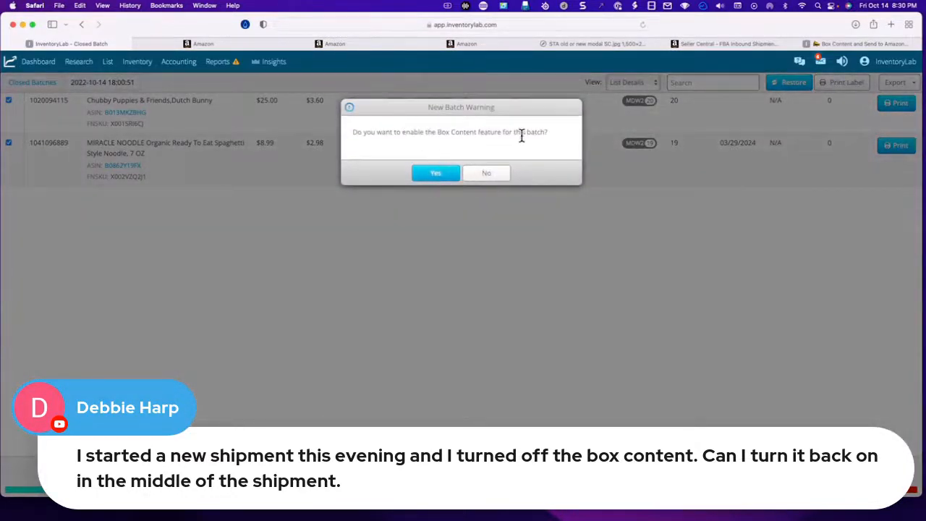
{"action": "left_click", "coordinate": [442, 177]}
{"action": "left_click", "coordinate": [8, 100]}
- Open the FBA inventory's Dolfino swim goggles item and briefly select Replenishment 1 to inspect its replenishment options
{"action": "mouse_move", "coordinate": [136, 67]}
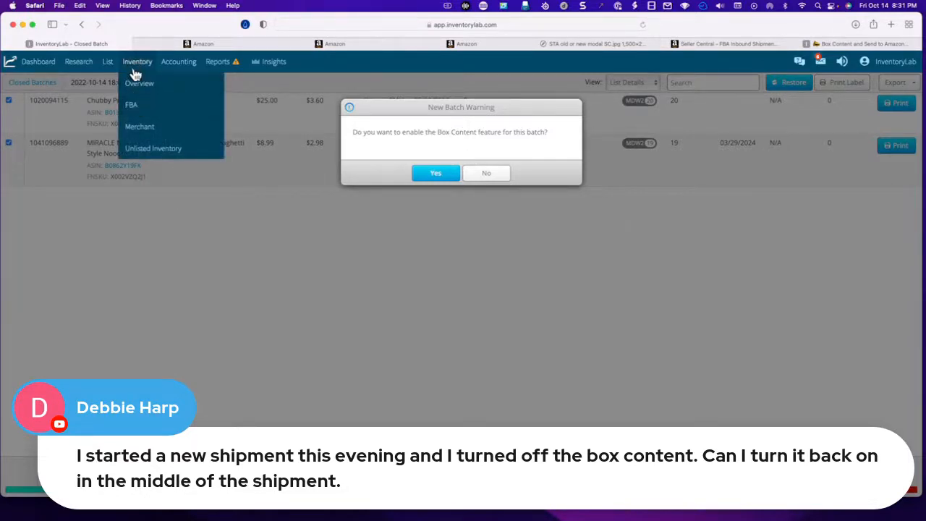
{"action": "left_click", "coordinate": [132, 106]}
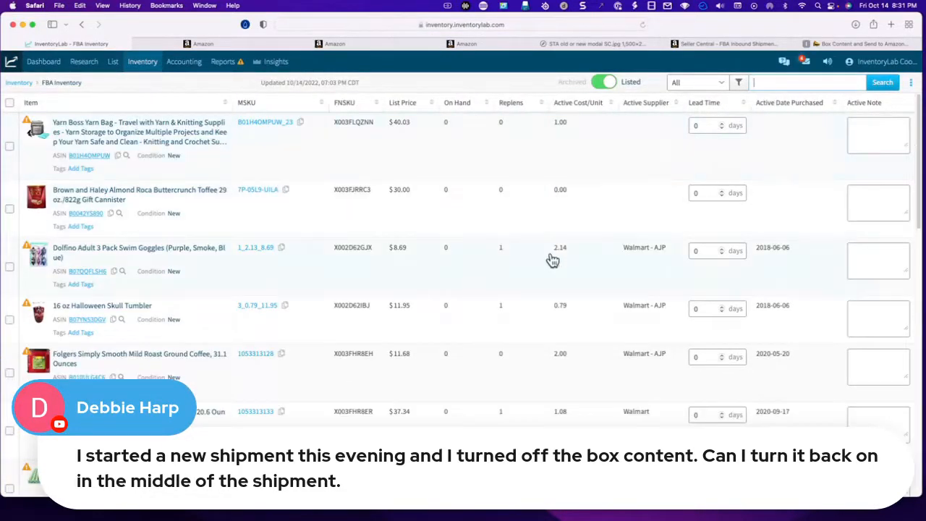
{"action": "left_click", "coordinate": [533, 278]}
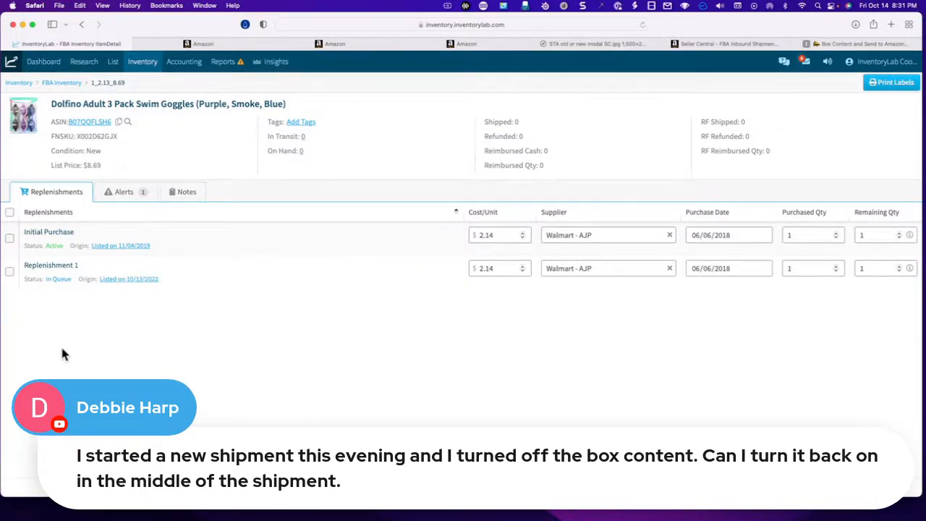
{"action": "left_click", "coordinate": [10, 272]}
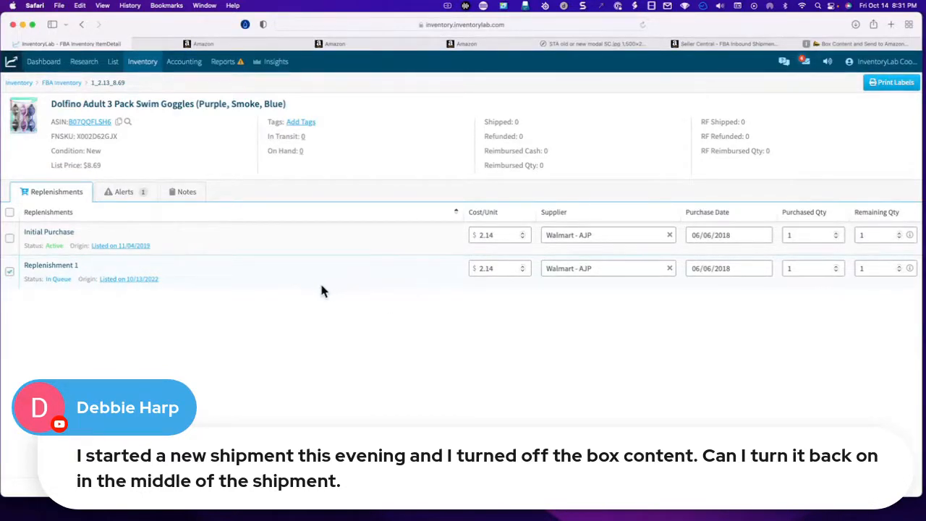
{"action": "left_click", "coordinate": [9, 273]}
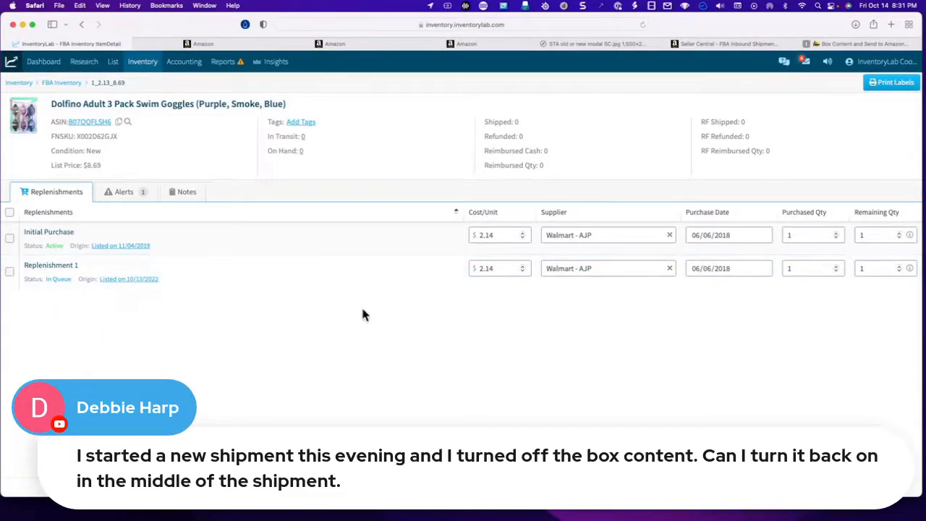
- Return to FBA Inventory and open the swim goggles, both Folgers coffees and the Oodles of Noodles item in FBA Bulk Edit
{"action": "left_click", "coordinate": [64, 83]}
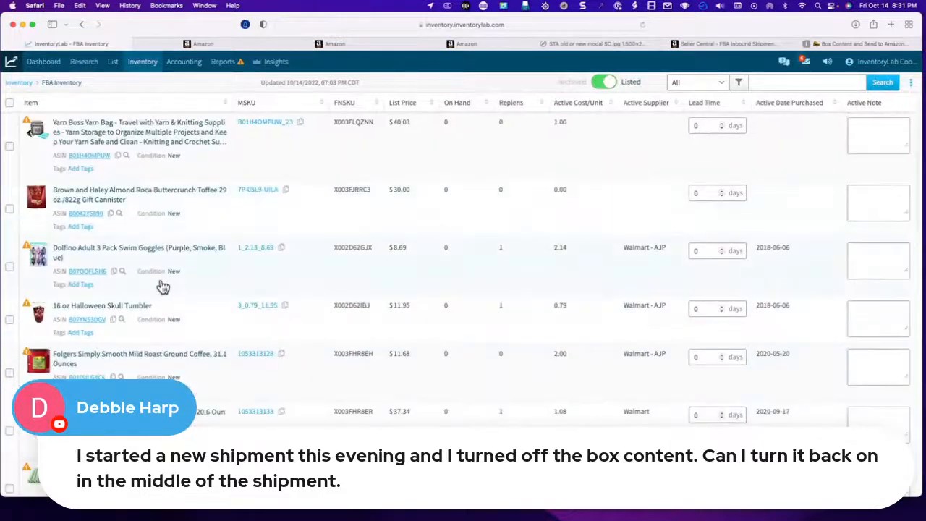
{"action": "scroll", "coordinate": [162, 280], "scroll_direction": "down", "scroll_amount": 2}
{"action": "left_click", "coordinate": [9, 190]}
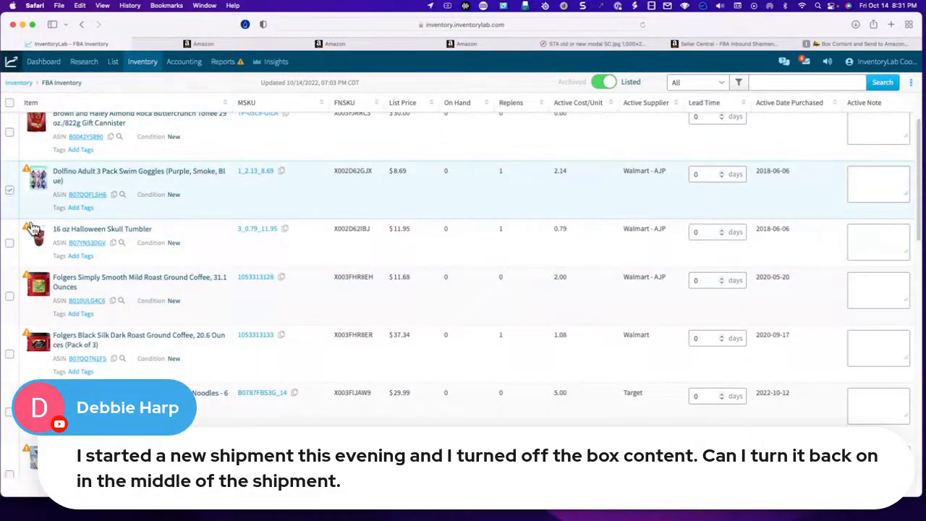
{"action": "left_click", "coordinate": [9, 299]}
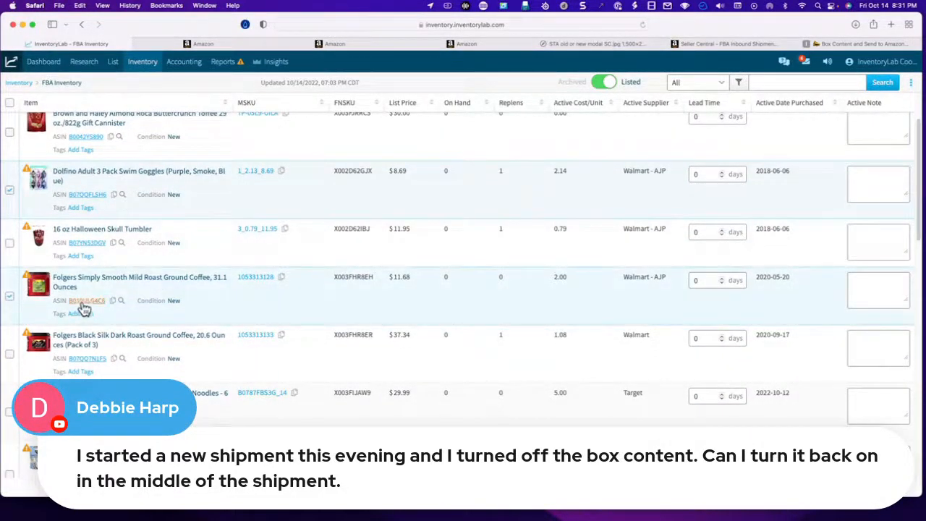
{"action": "scroll", "coordinate": [73, 308], "scroll_direction": "down", "scroll_amount": 2}
{"action": "left_click", "coordinate": [10, 302]}
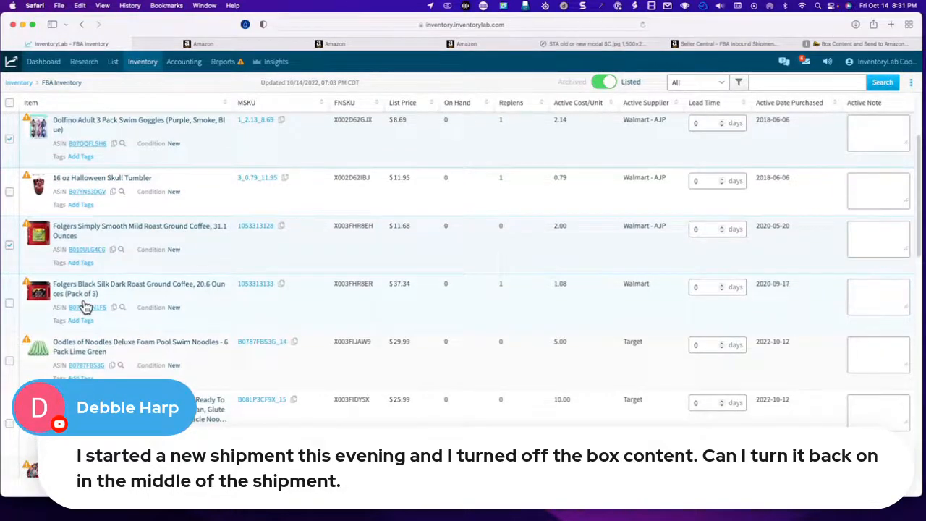
{"action": "scroll", "coordinate": [15, 318], "scroll_direction": "down", "scroll_amount": 1}
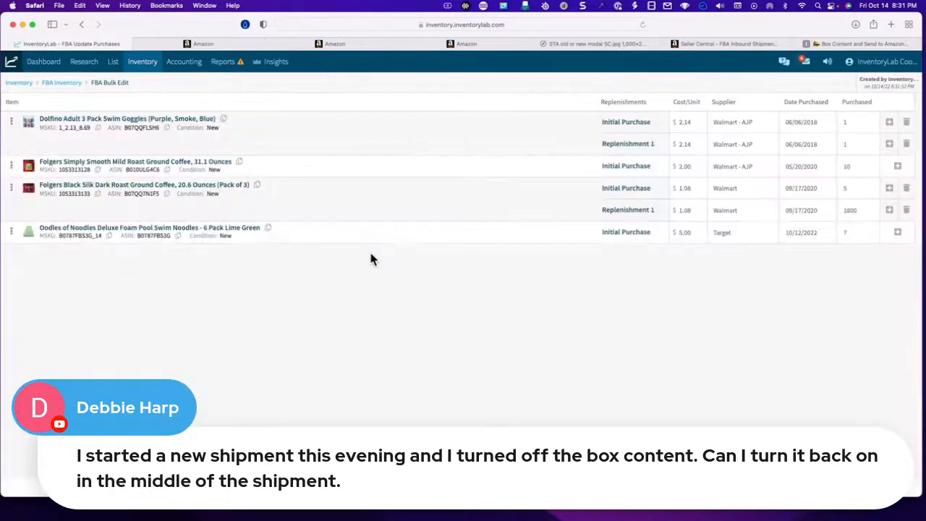
- Remove Replenishment 1 from the Dolfino swim goggles and Folgers Black Silk coffee, and leave the bulk edit for FBA Inventory
{"action": "left_click", "coordinate": [907, 145]}
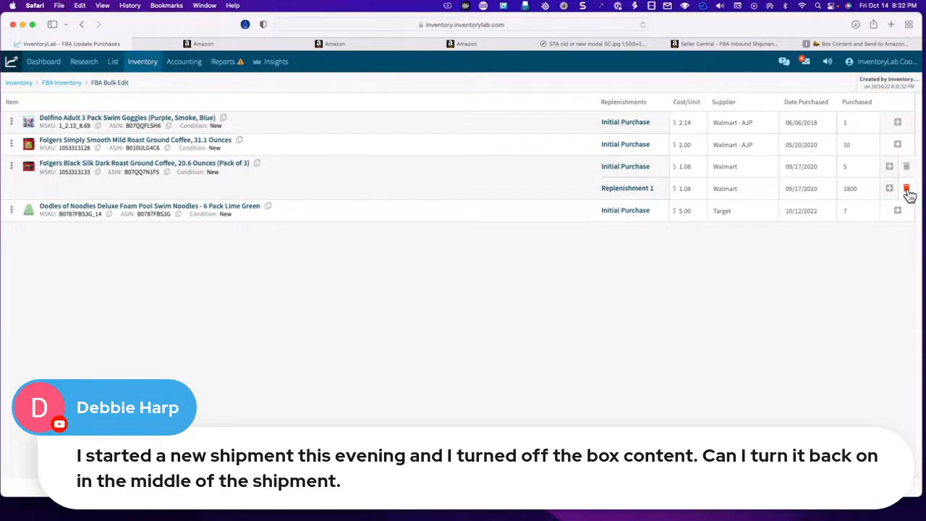
{"action": "left_click", "coordinate": [906, 189]}
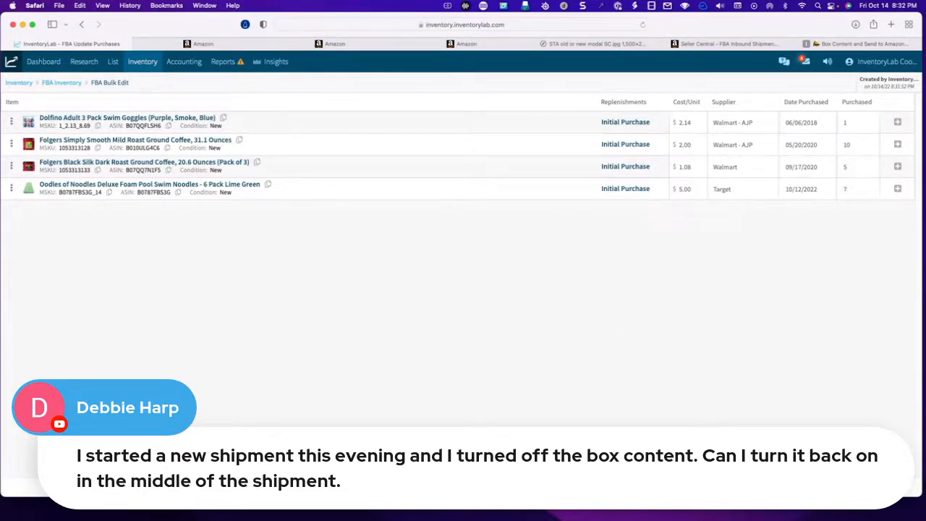
{"action": "left_click", "coordinate": [62, 83]}
- Go to the List & Prep page with the created shipment, and view the Seller Central workflow notice image again
{"action": "mouse_move", "coordinate": [112, 62]}
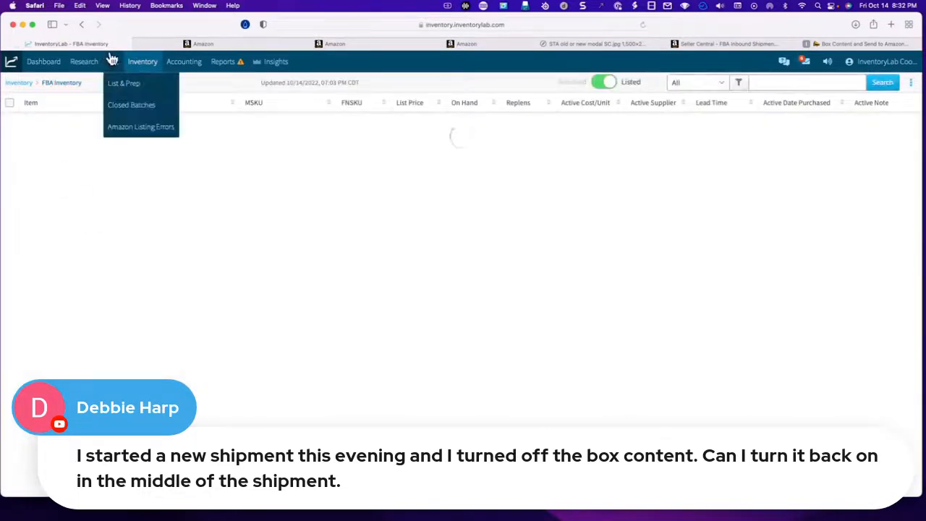
{"action": "left_click", "coordinate": [123, 89]}
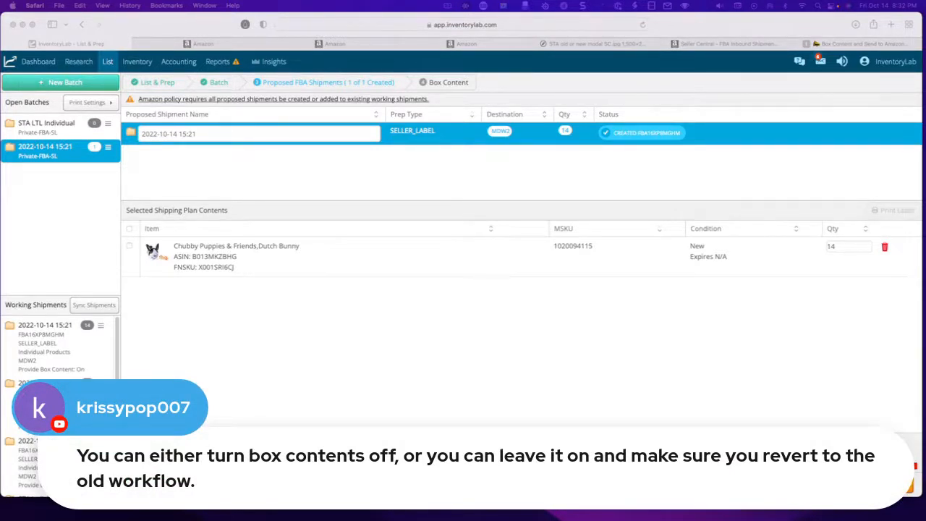
{"action": "left_click", "coordinate": [575, 42]}
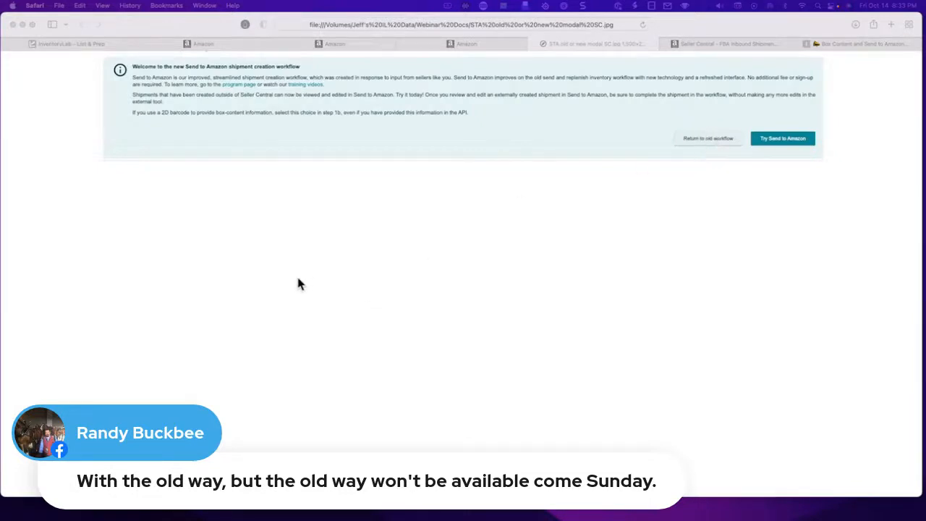
- Switch to Seller Central's Send to Amazon page, check the navigation menu's categories, and close the menu
{"action": "left_click", "coordinate": [208, 44]}
{"action": "scroll", "coordinate": [244, 196], "scroll_direction": "up", "scroll_amount": 5}
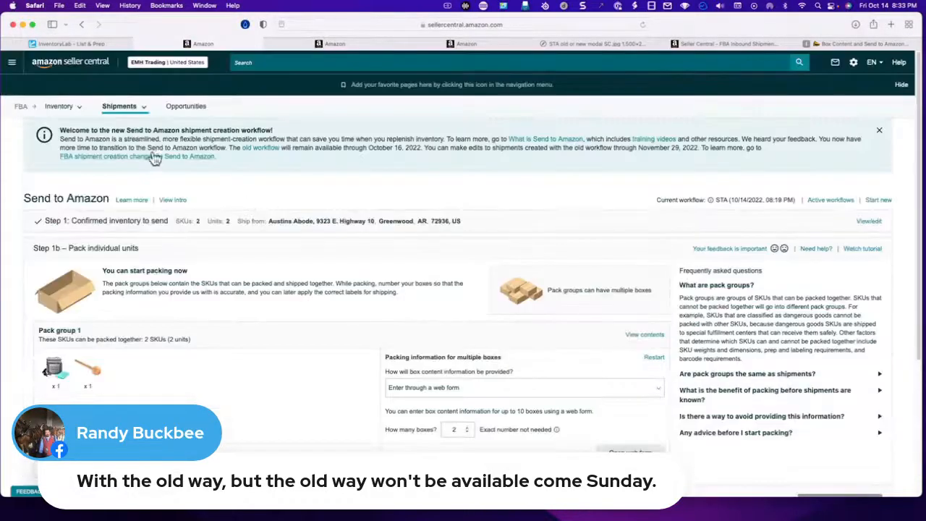
{"action": "left_click", "coordinate": [18, 65]}
{"action": "mouse_move", "coordinate": [47, 96]}
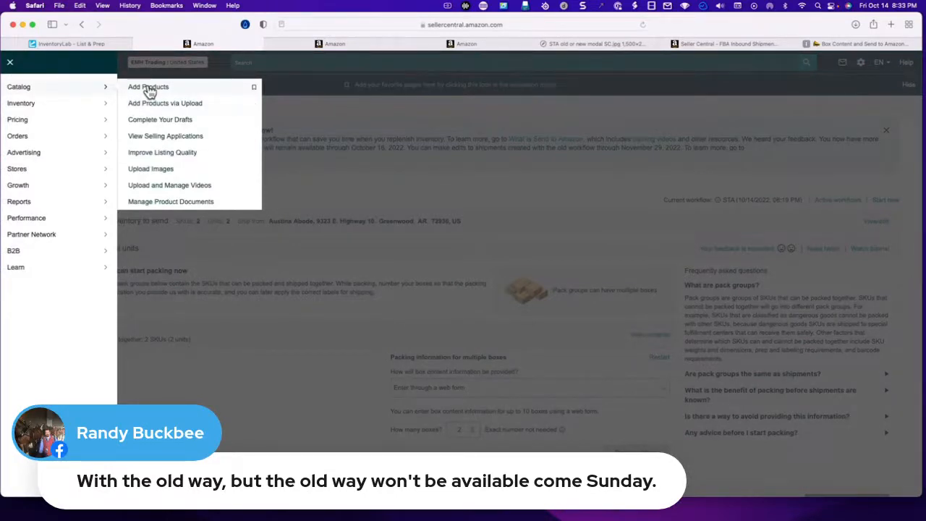
{"action": "right_click", "coordinate": [10, 63]}
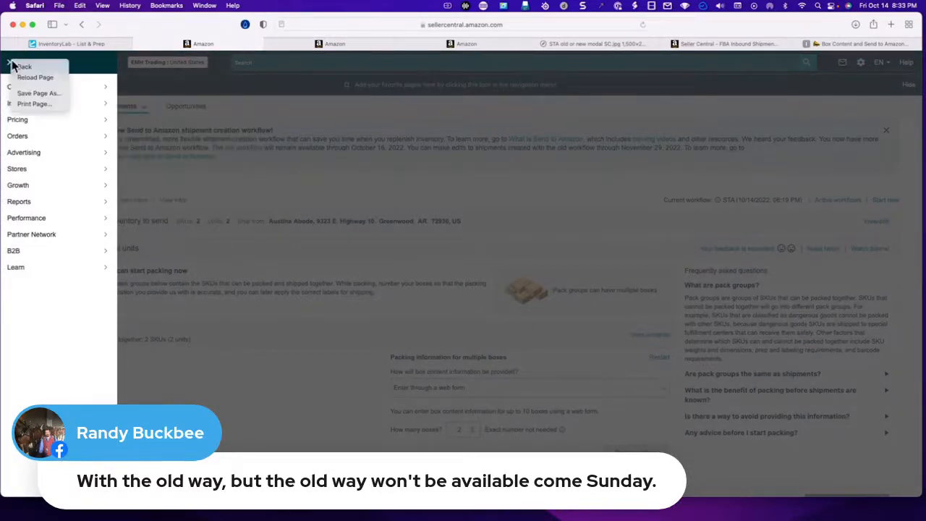
{"action": "left_click", "coordinate": [8, 63]}
{"action": "left_click", "coordinate": [9, 63]}
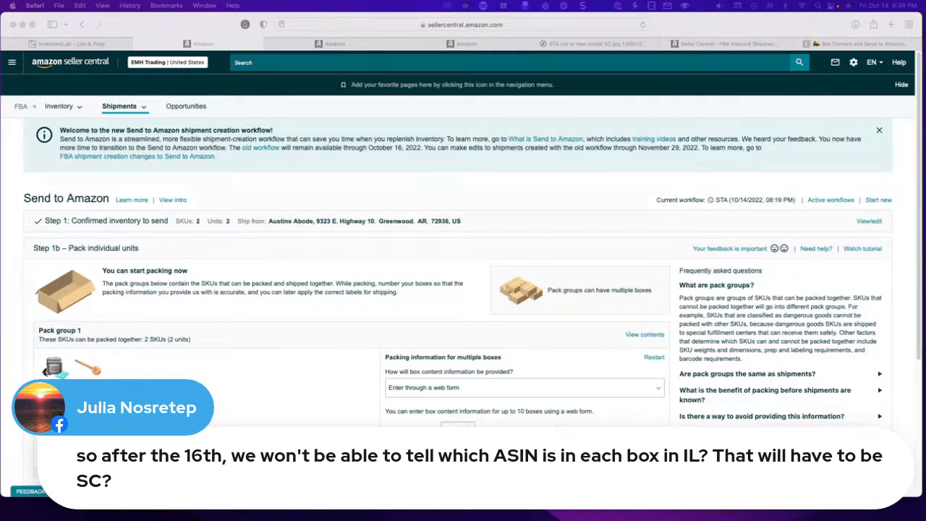
{"action": "left_click", "coordinate": [84, 44]}
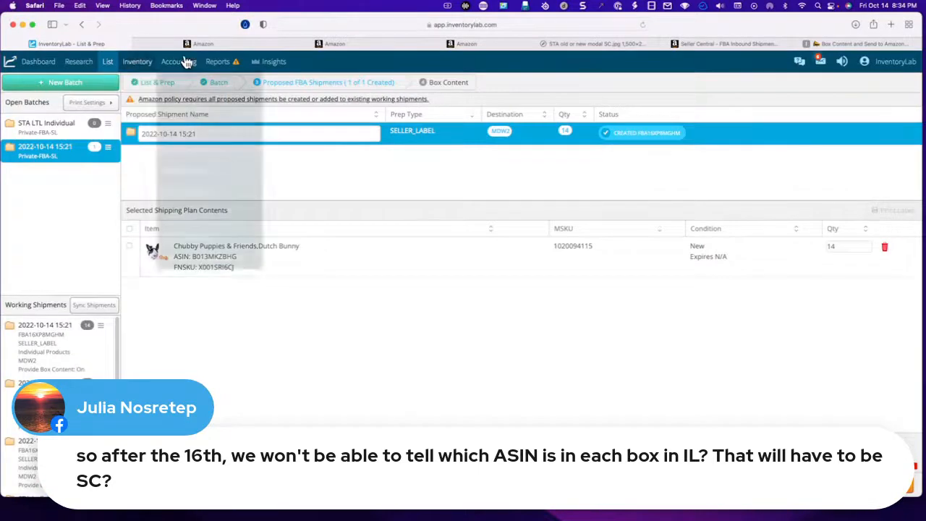
{"action": "mouse_move", "coordinate": [181, 62]}
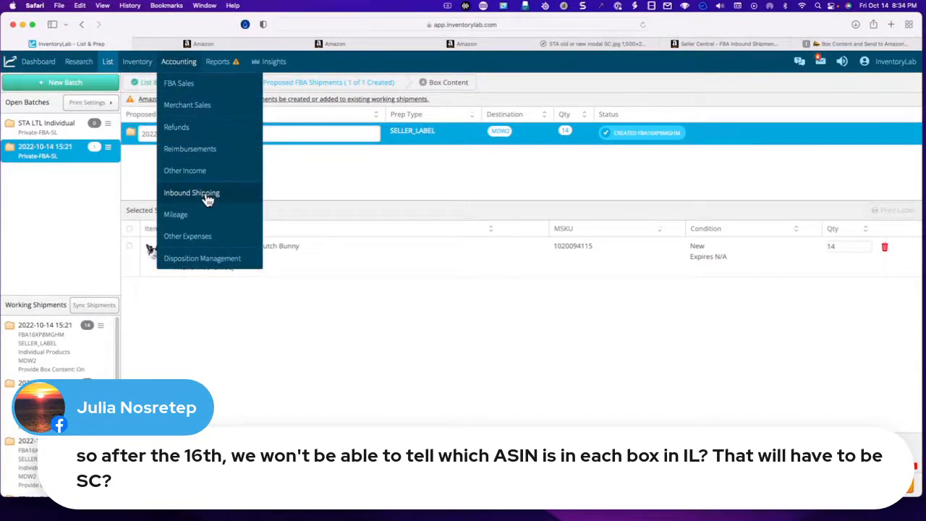
{"action": "left_click", "coordinate": [102, 327]}
{"action": "left_click", "coordinate": [144, 351]}
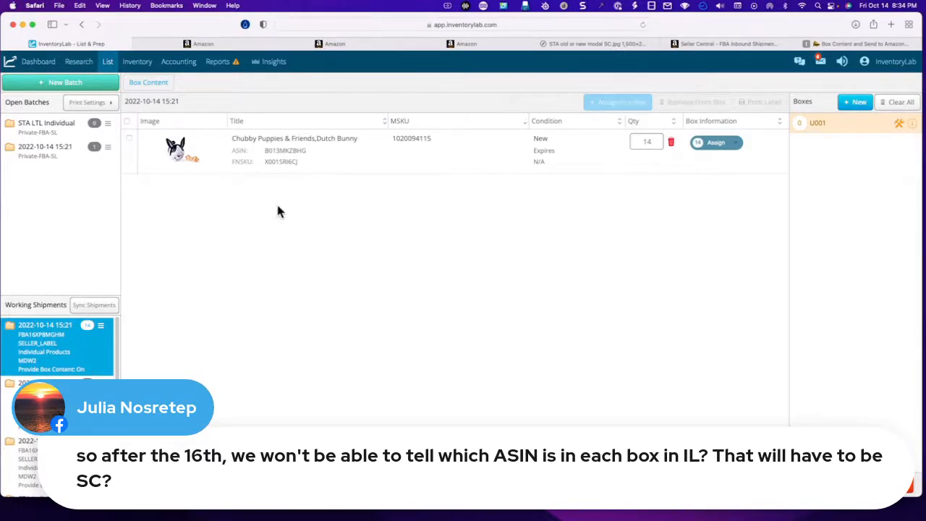
- Open Amazon Listing Errors and look through the list of batch and shipment errors
{"action": "mouse_move", "coordinate": [139, 65]}
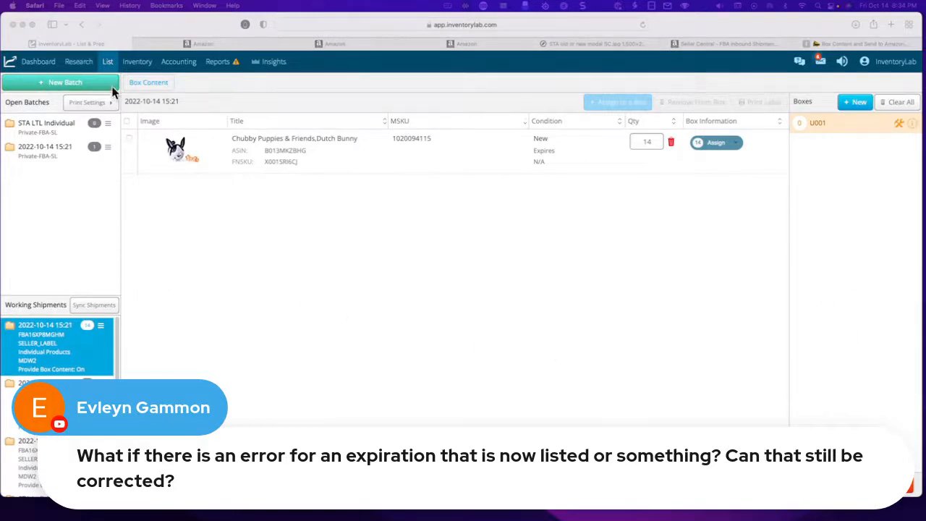
{"action": "left_click", "coordinate": [107, 64]}
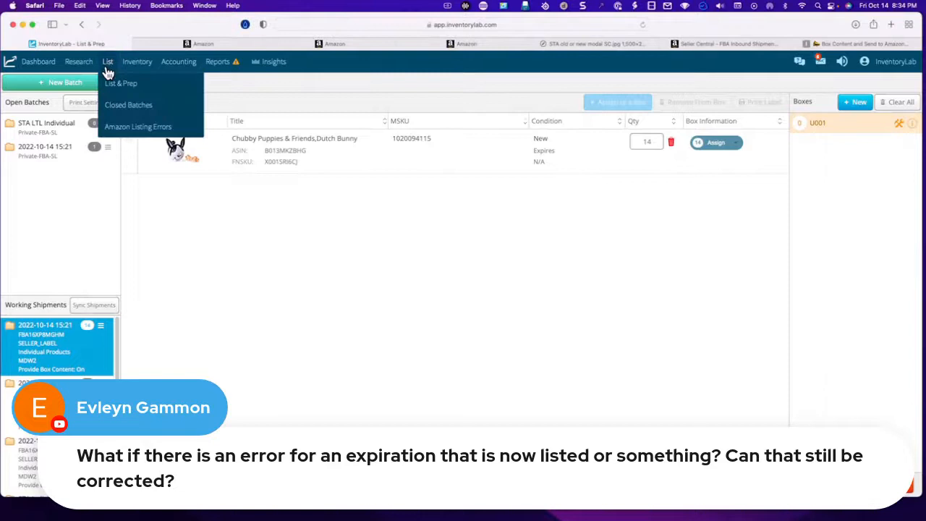
{"action": "left_click", "coordinate": [125, 127]}
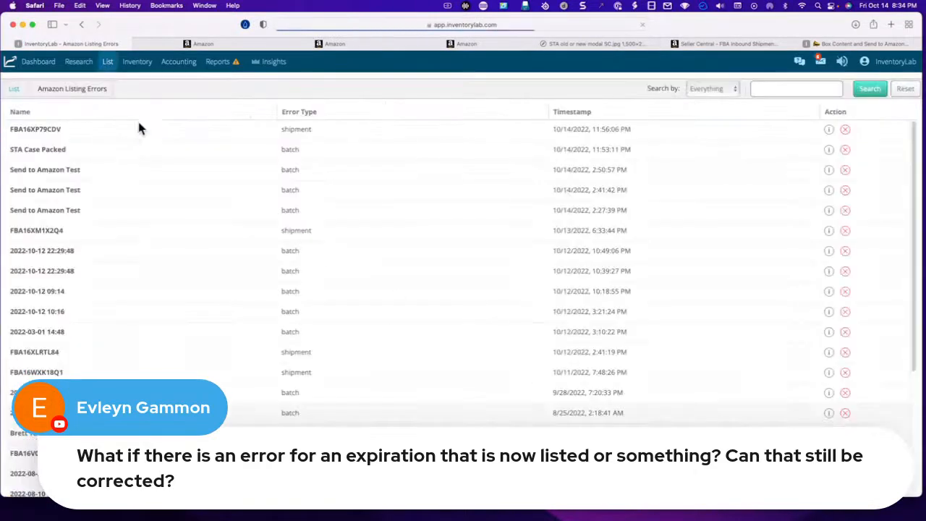
{"action": "scroll", "coordinate": [702, 308], "scroll_direction": "down", "scroll_amount": 5}
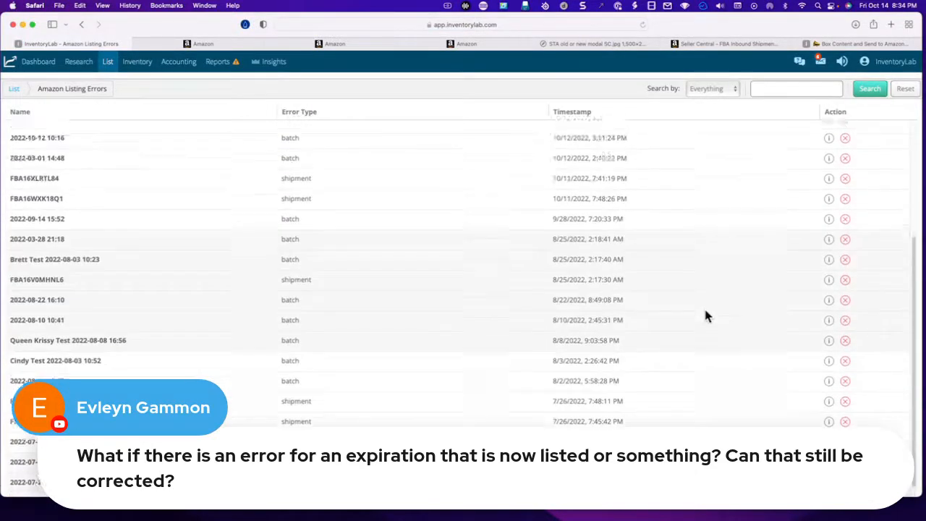
{"action": "scroll", "coordinate": [704, 306], "scroll_direction": "up", "scroll_amount": 5}
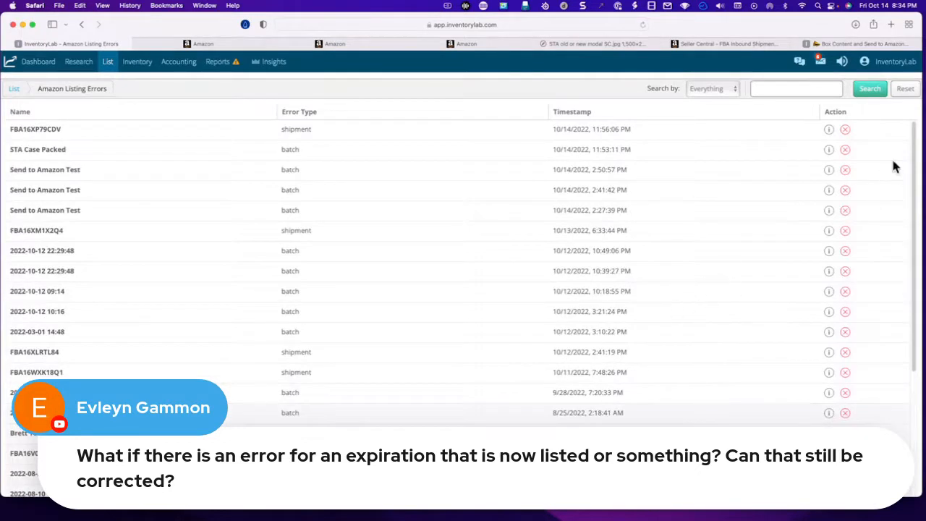
- Remove the five newest listing errors: shipment FBA16XP79CDV, STA Case Packed and the three Send to Amazon Test entries
{"action": "left_click", "coordinate": [844, 131]}
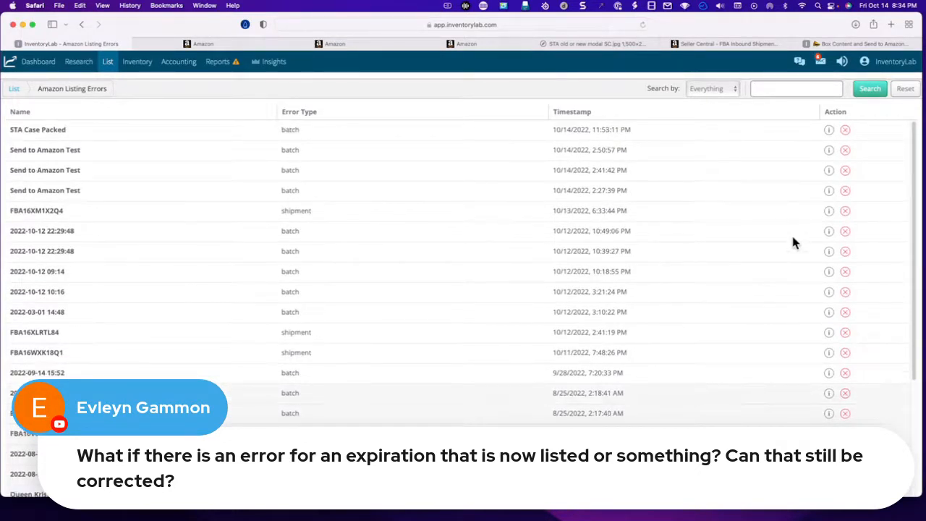
{"action": "left_click", "coordinate": [845, 130]}
{"action": "left_click", "coordinate": [844, 131]}
{"action": "left_click", "coordinate": [844, 131]}
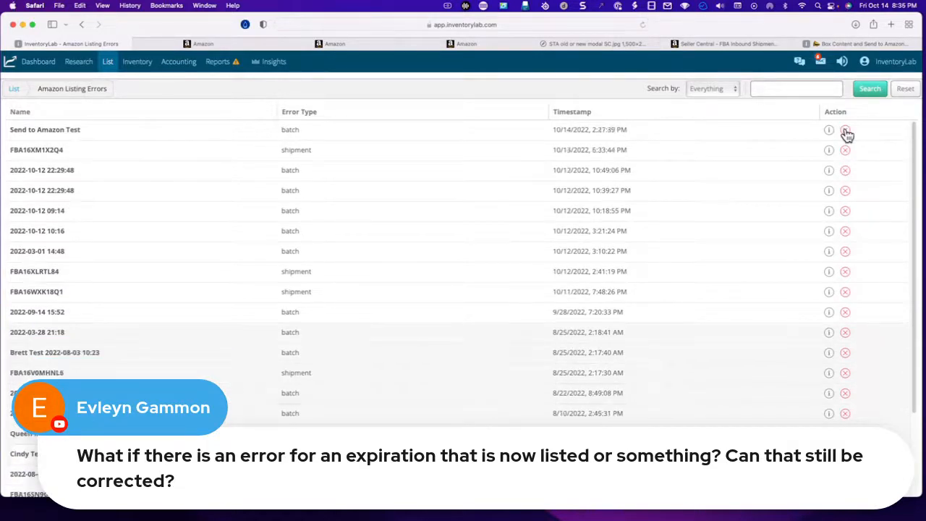
{"action": "left_click", "coordinate": [844, 131]}
- Go to List & Prep, check Amazon Listing Errors once more, and return to List & Prep
{"action": "mouse_move", "coordinate": [103, 62]}
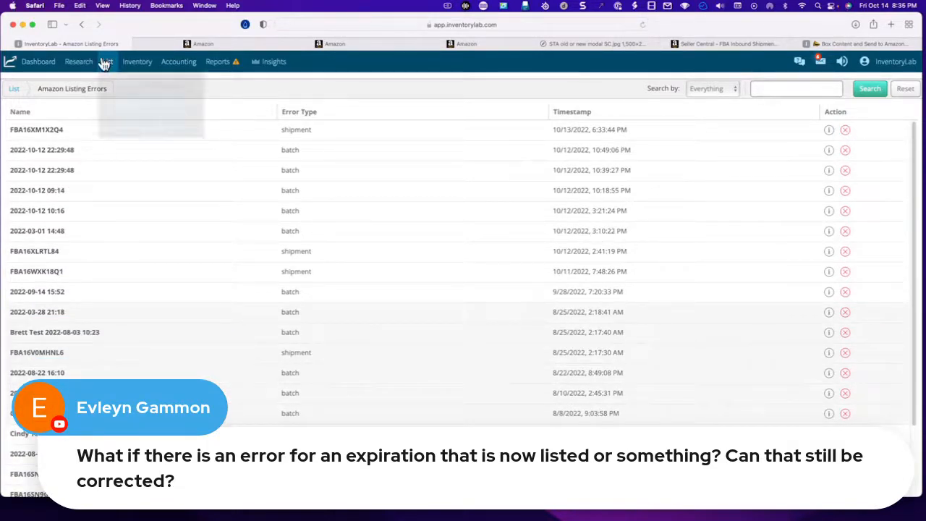
{"action": "left_click", "coordinate": [111, 85]}
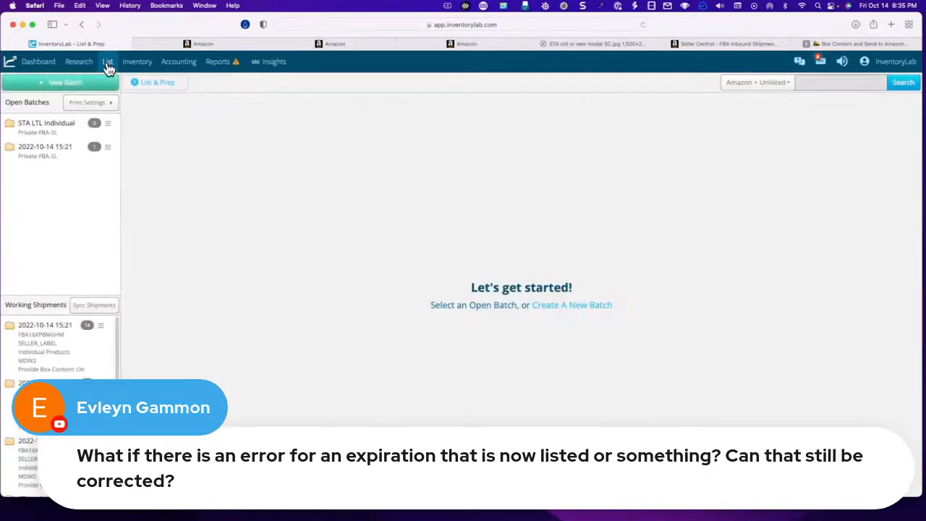
{"action": "mouse_move", "coordinate": [108, 66]}
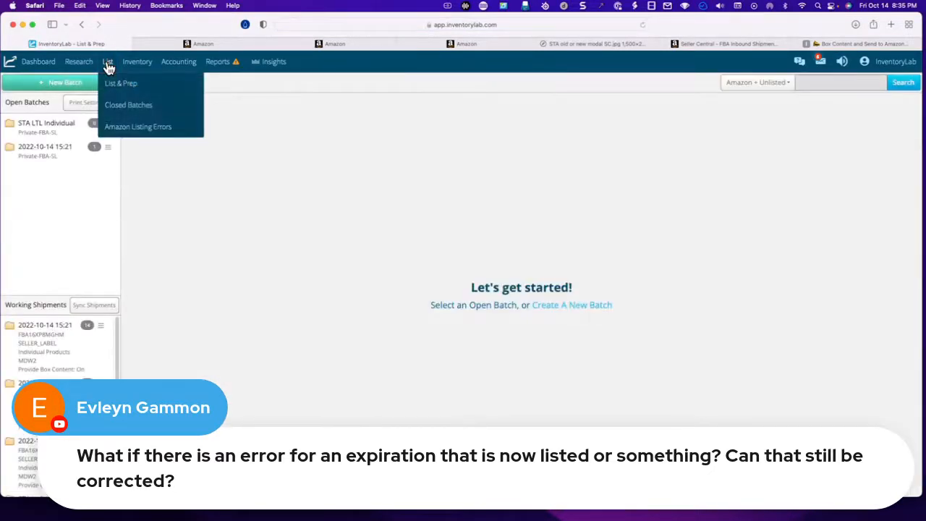
{"action": "left_click", "coordinate": [127, 133]}
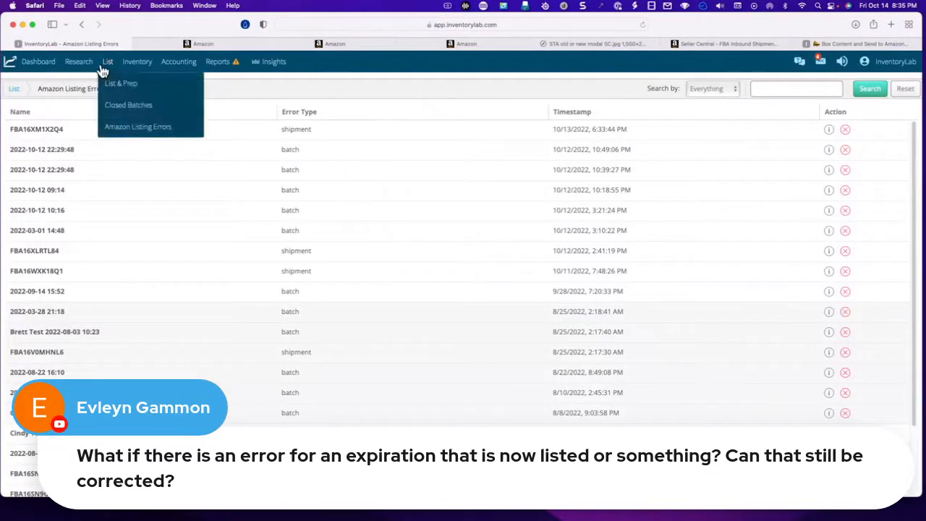
{"action": "left_click", "coordinate": [112, 85]}
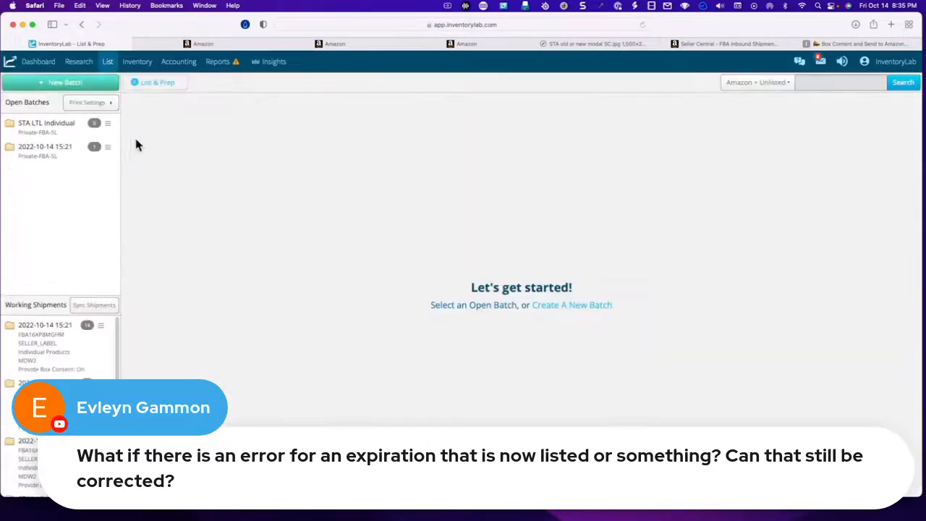
- View the Send to Amazon workflow notice image offering the old or new workflow, and return to InventoryLab
{"action": "left_click", "coordinate": [605, 45]}
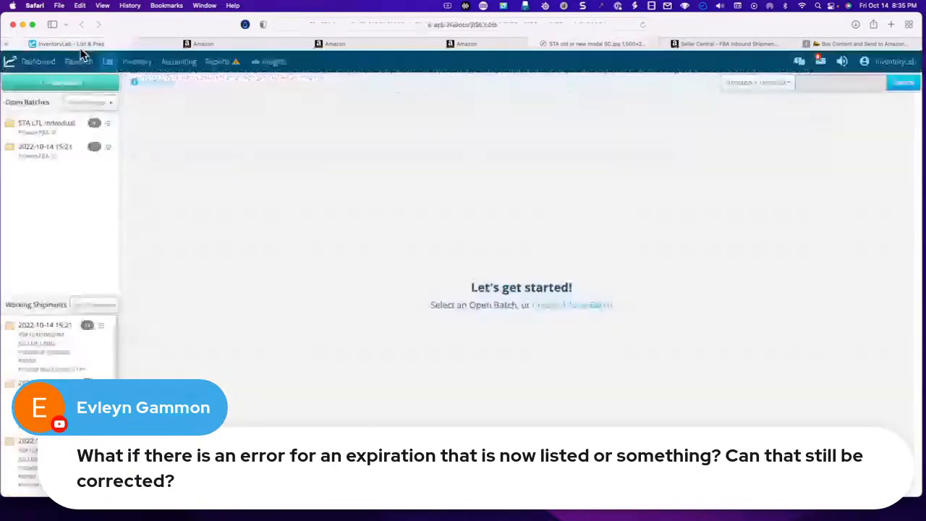
{"action": "left_click", "coordinate": [79, 43]}
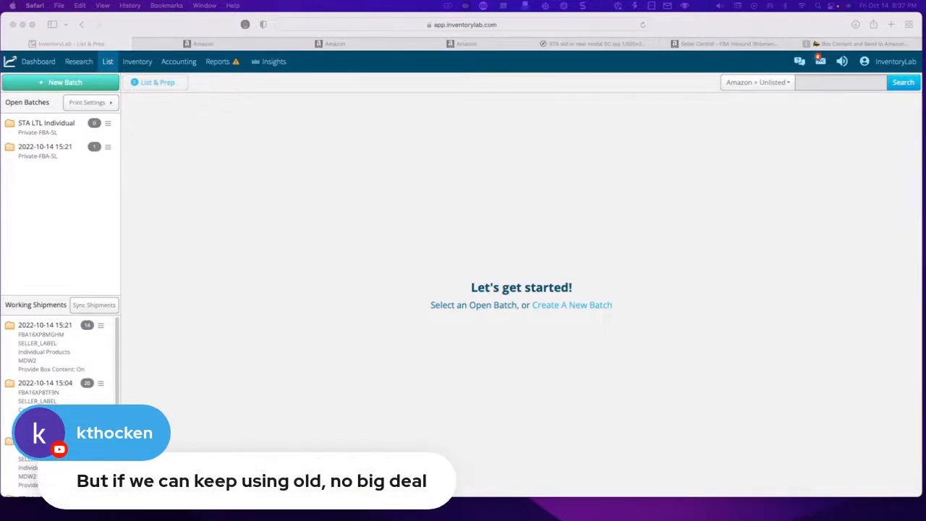
{"action": "left_click", "coordinate": [591, 44]}
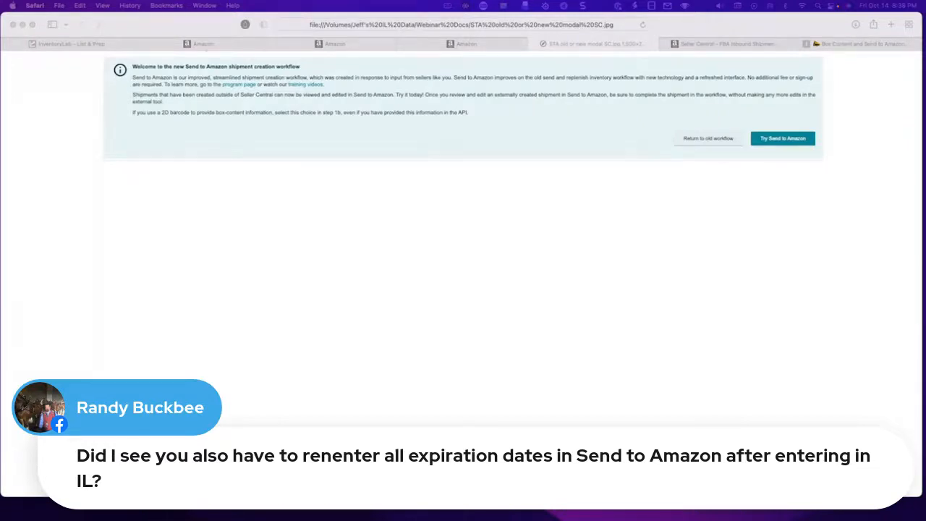
{"action": "left_click", "coordinate": [79, 44]}
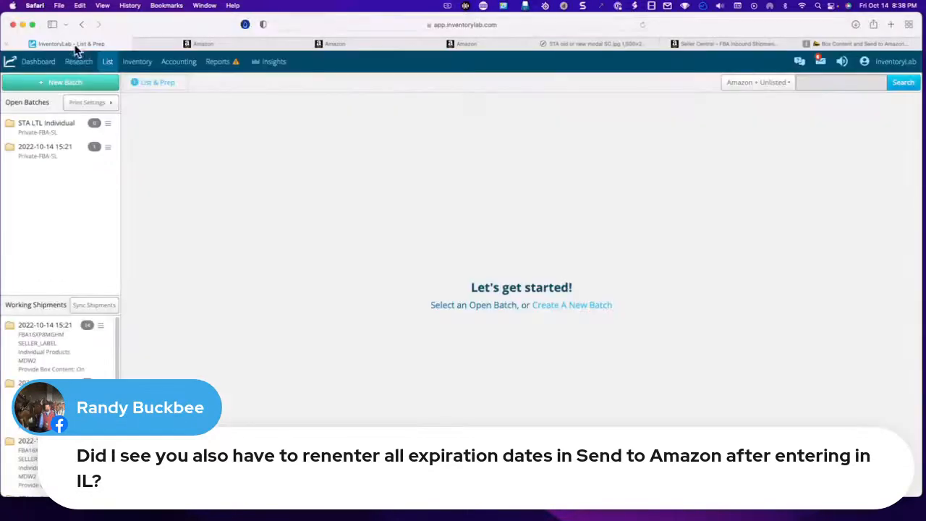
{"action": "left_click", "coordinate": [67, 151]}
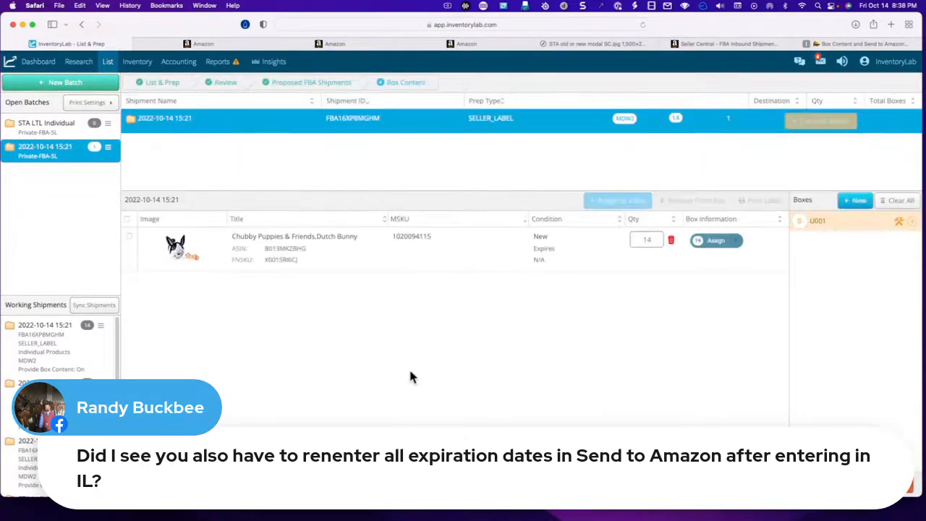
{"action": "left_click", "coordinate": [108, 147]}
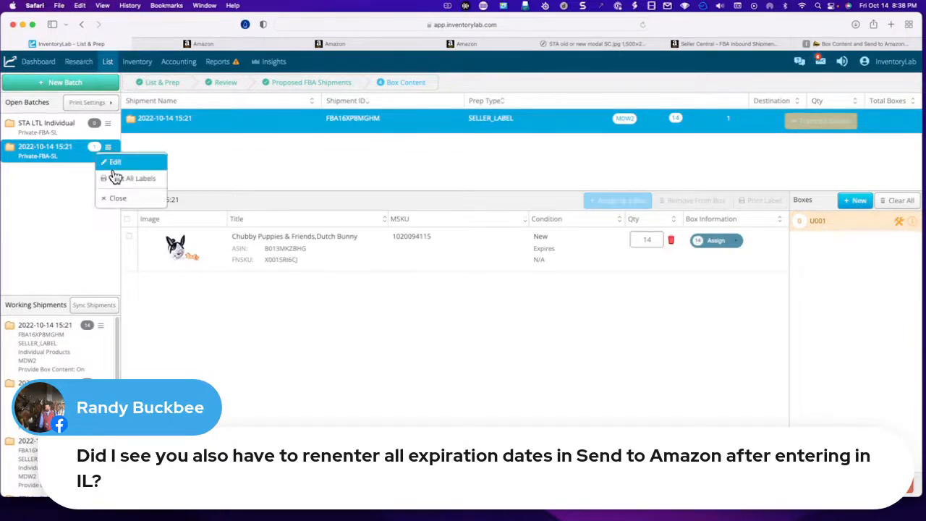
{"action": "left_click", "coordinate": [118, 200]}
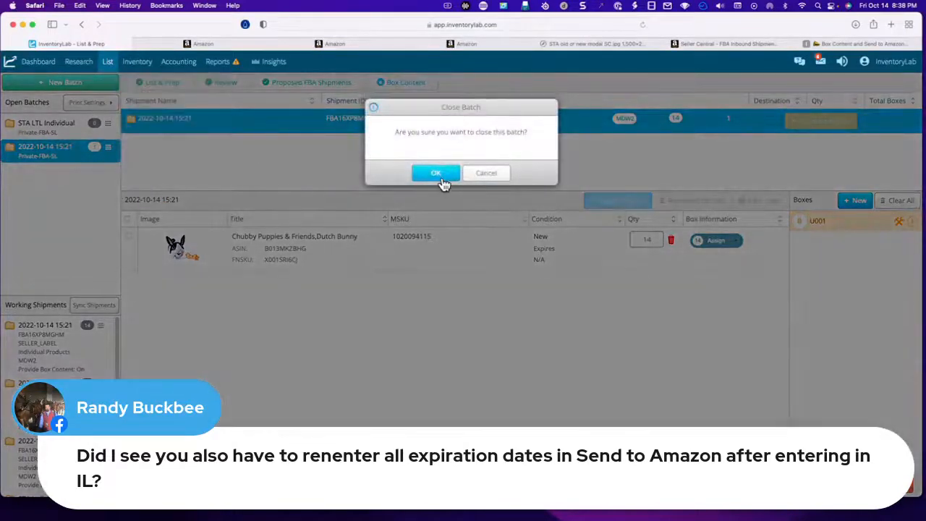
{"action": "left_click", "coordinate": [435, 202]}
- Open Closed Batches, view the contents of the Send to Amazon Test batch, and return to the batch list
{"action": "left_click", "coordinate": [108, 62]}
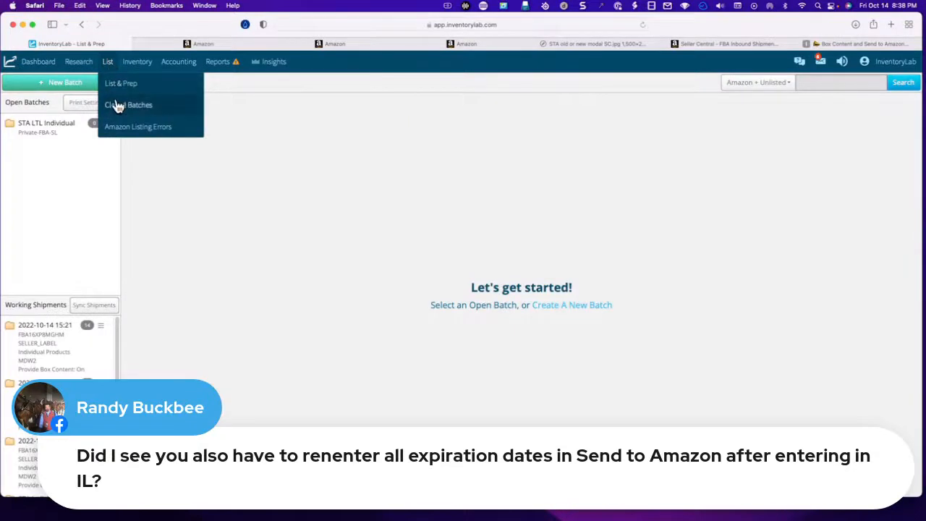
{"action": "left_click", "coordinate": [119, 106]}
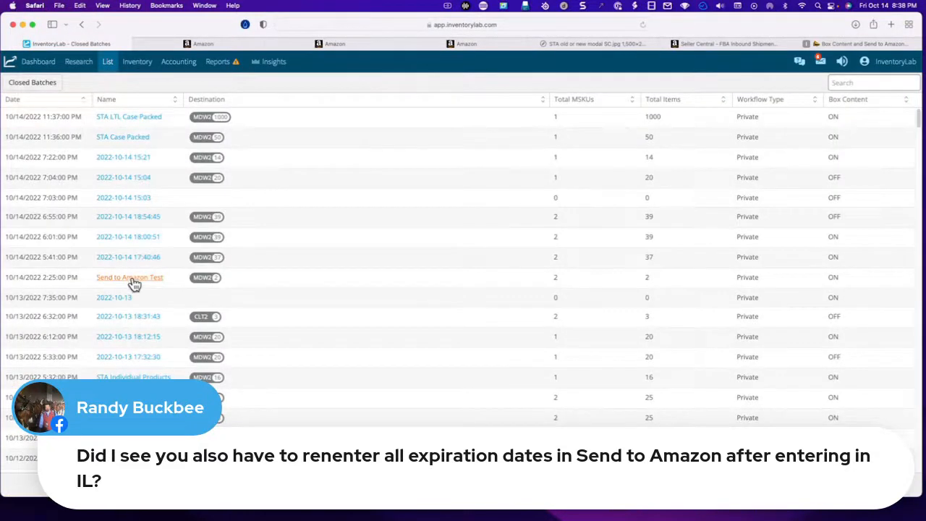
{"action": "left_click", "coordinate": [133, 282]}
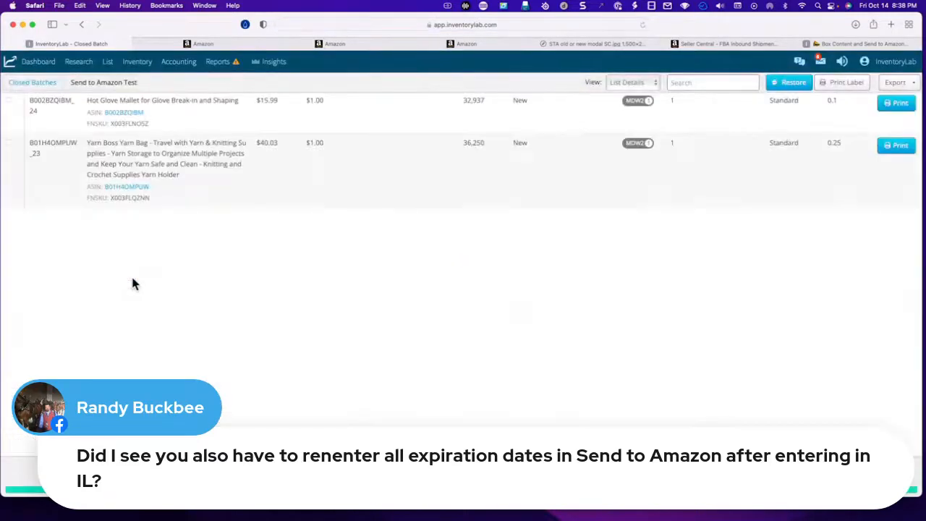
{"action": "left_click", "coordinate": [42, 84]}
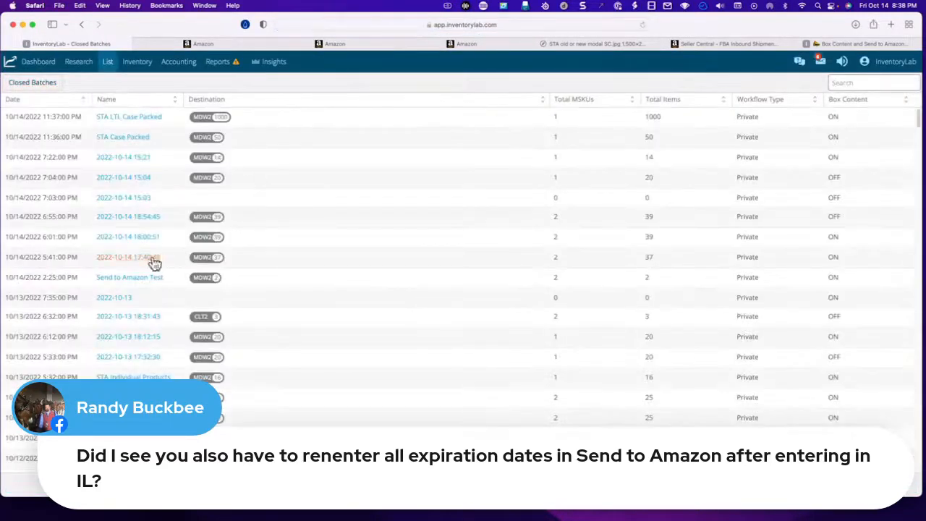
{"action": "left_click", "coordinate": [845, 83]}
{"action": "type", "text": "noodle"}
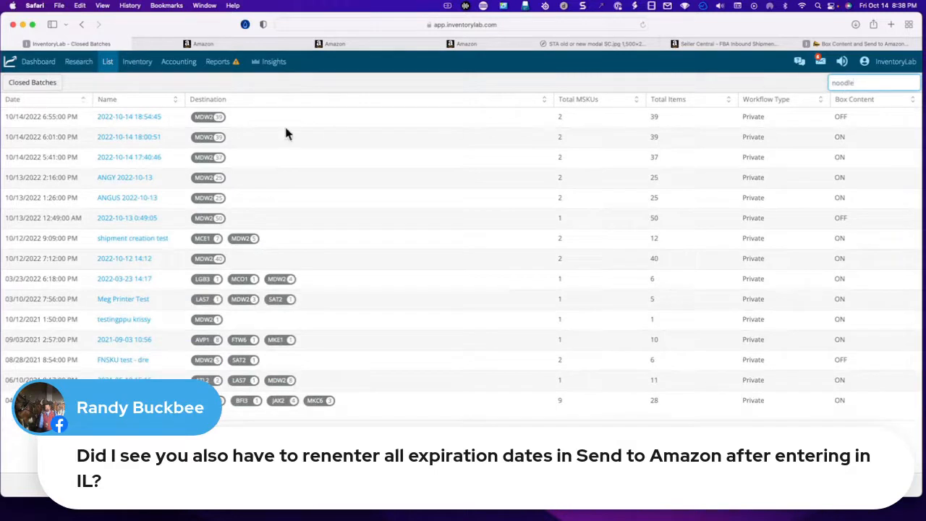
{"action": "left_click", "coordinate": [136, 120]}
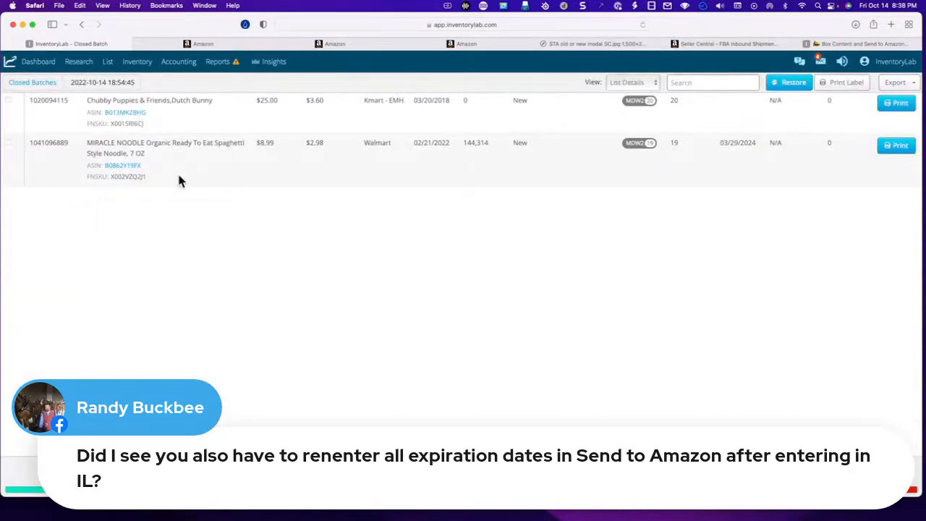
- Restore only the MIRACLE NOODLE item to an open batch and sync its product details, requesting proposed FBA shipment plans from Amazon
{"action": "left_click", "coordinate": [9, 143]}
{"action": "left_click", "coordinate": [792, 86]}
{"action": "left_click", "coordinate": [463, 186]}
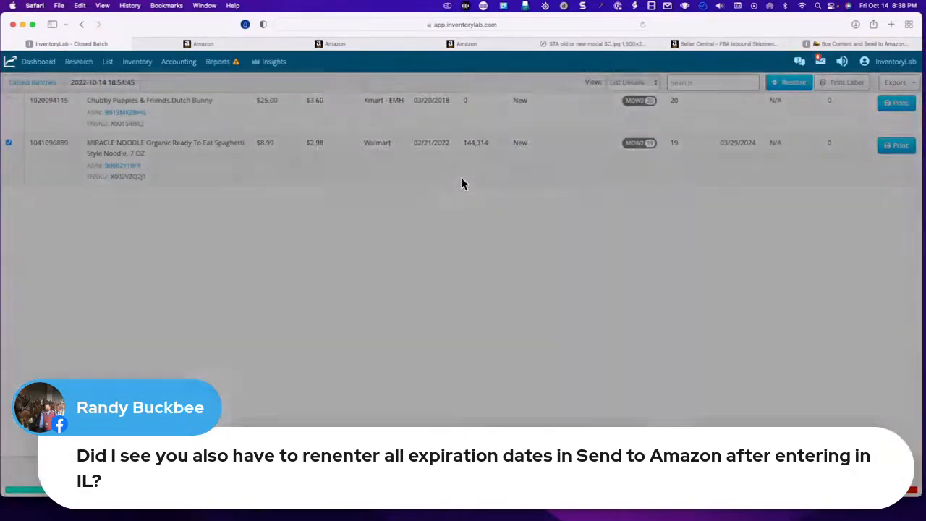
{"action": "left_click", "coordinate": [438, 175]}
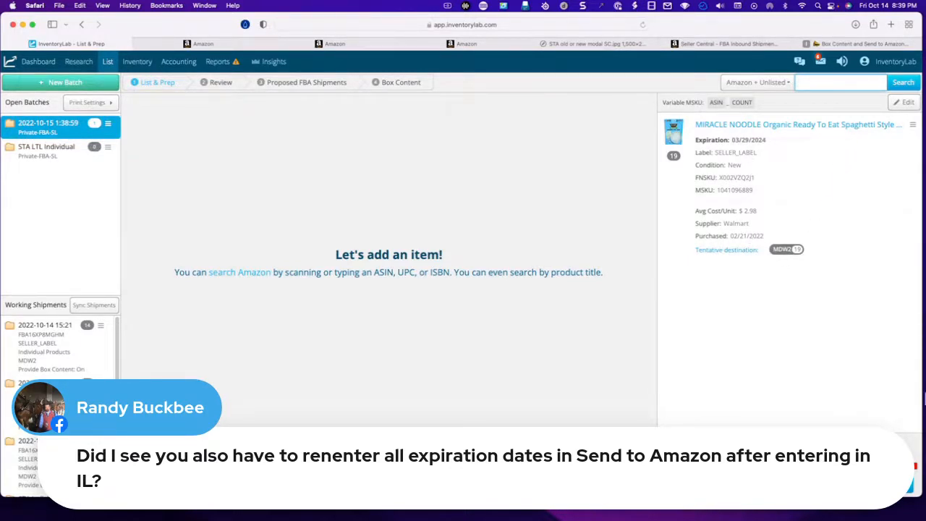
{"action": "left_click", "coordinate": [884, 484]}
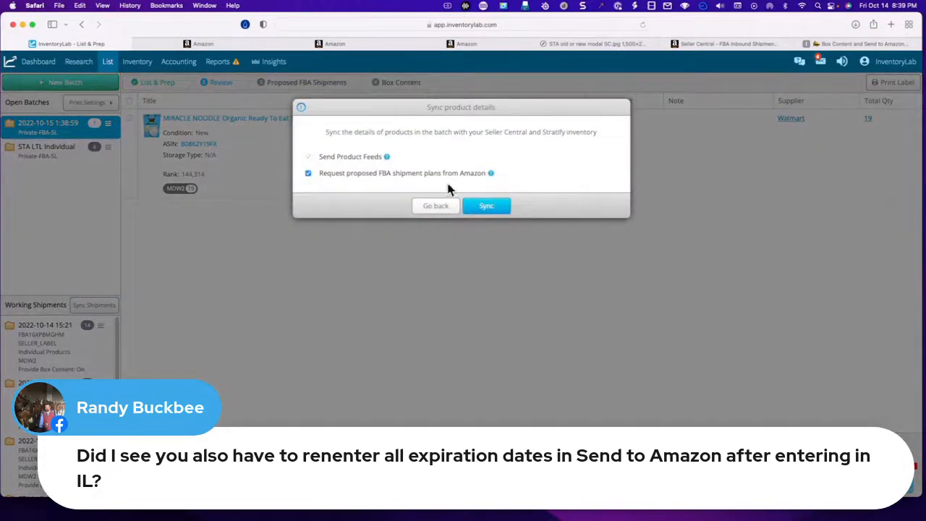
{"action": "left_click", "coordinate": [486, 205]}
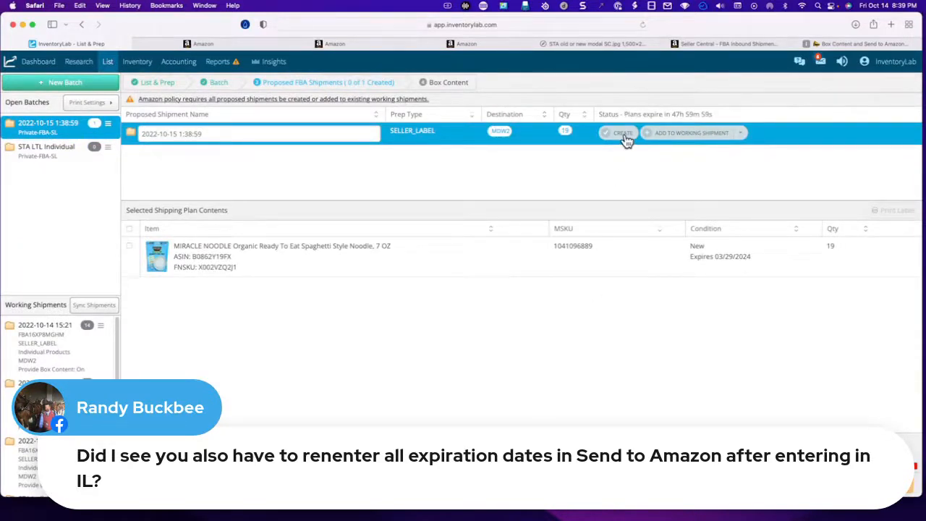
- Create the noodle batch's proposed MDW2 shipment as a new shipment and continue to its box content
{"action": "left_click", "coordinate": [742, 136]}
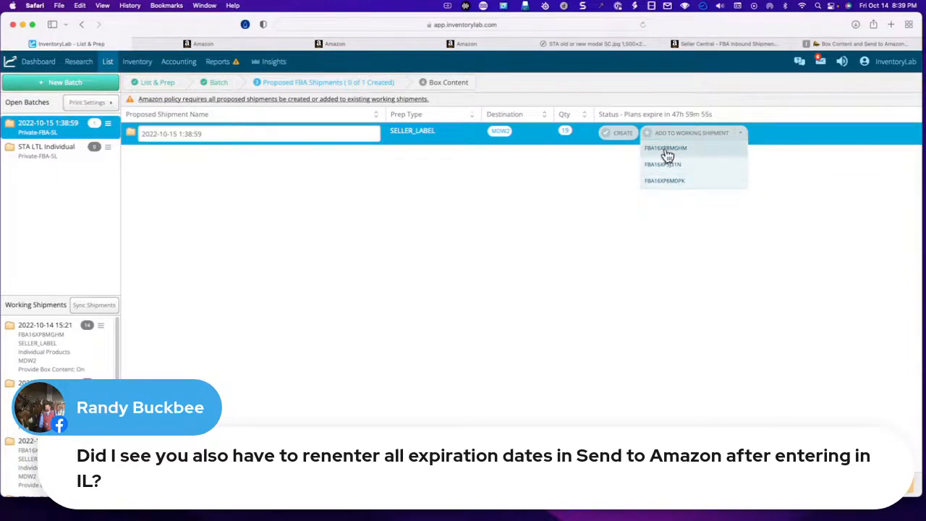
{"action": "left_click", "coordinate": [624, 139]}
{"action": "left_click", "coordinate": [718, 136]}
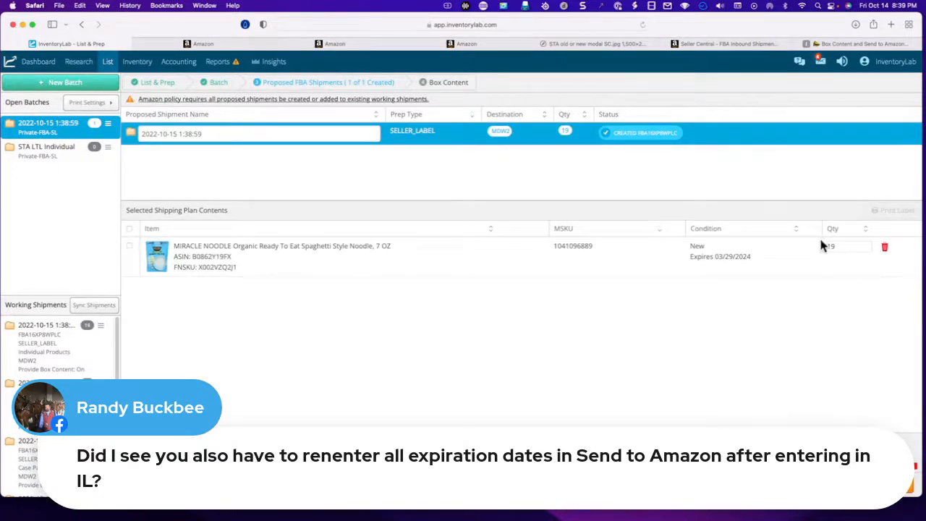
{"action": "left_click", "coordinate": [879, 484]}
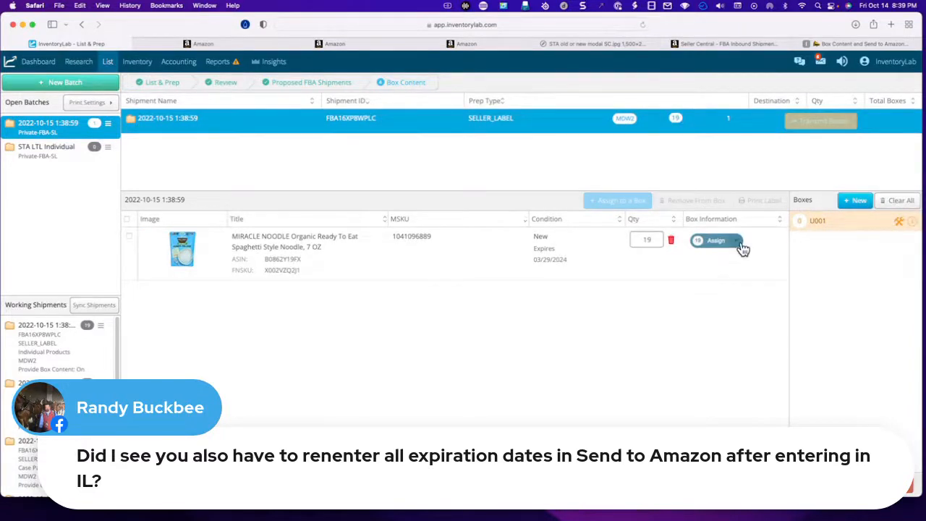
- Assign 10 of the MIRACLE NOODLE units to box U001
{"action": "left_click", "coordinate": [737, 243]}
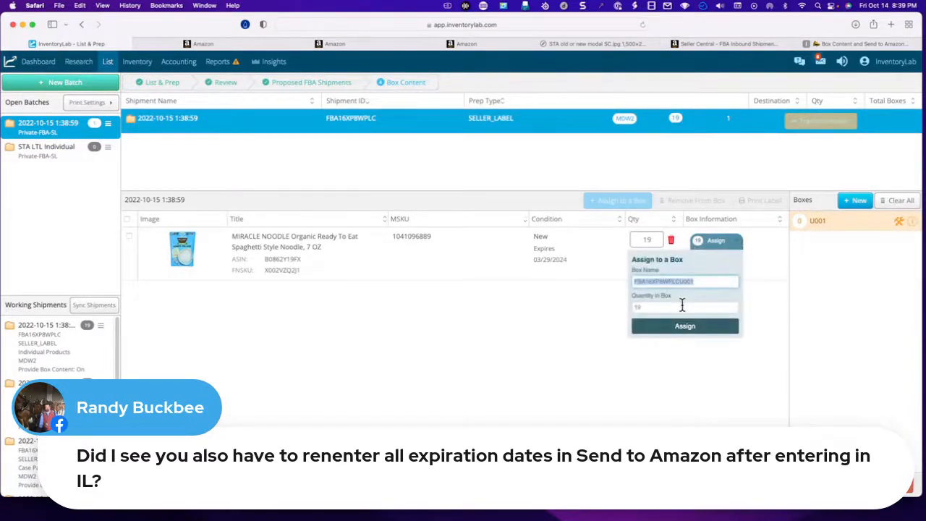
{"action": "left_click_drag", "start_coordinate": [655, 305], "coordinate": [627, 309]}
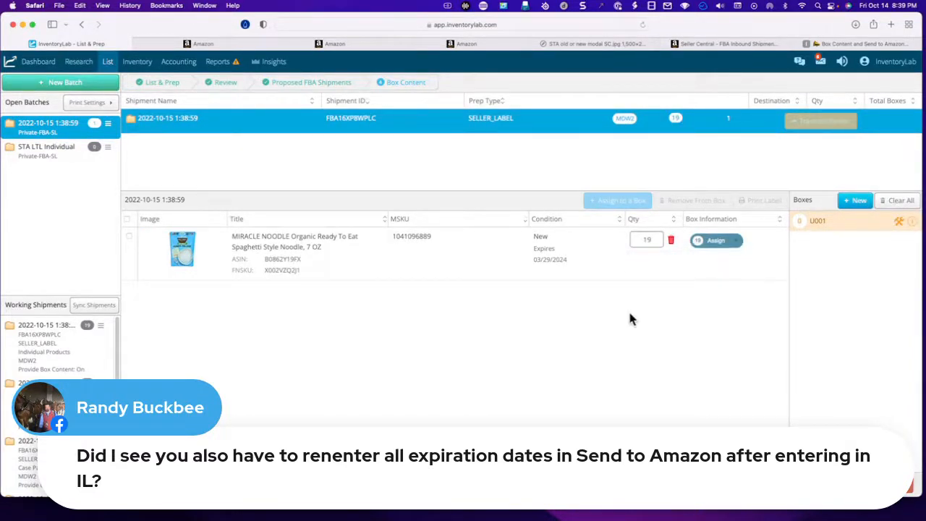
{"action": "left_click", "coordinate": [737, 245]}
{"action": "key", "text": "Tab"}
{"action": "type", "text": "10"}
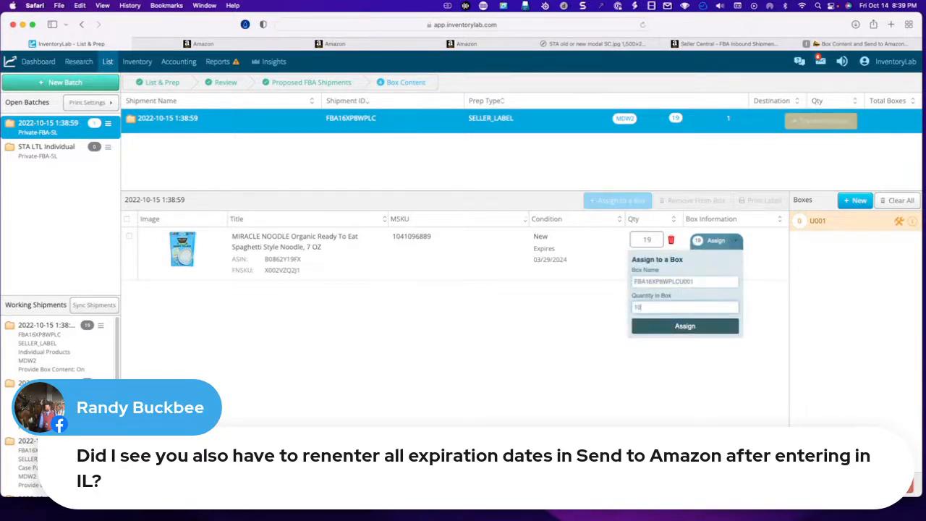
{"action": "key", "text": "Tab"}
{"action": "left_click", "coordinate": [696, 336]}
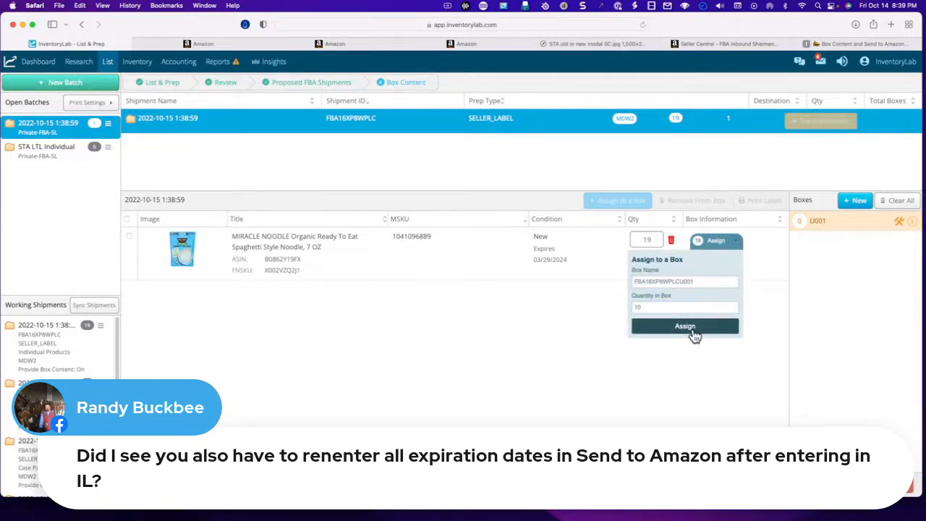
- Create one additional box for the remaining 9 noodle units and show the contents of box U001
{"action": "left_click", "coordinate": [856, 200]}
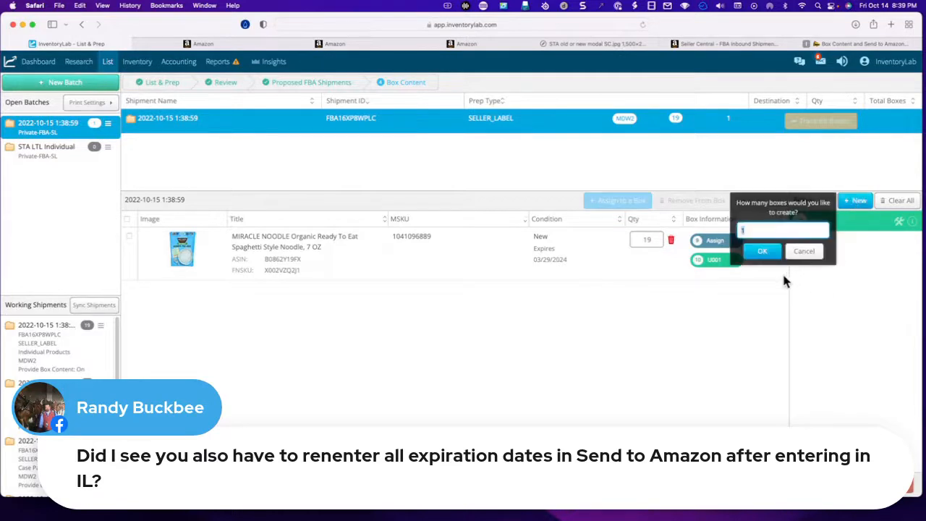
{"action": "left_click", "coordinate": [762, 251]}
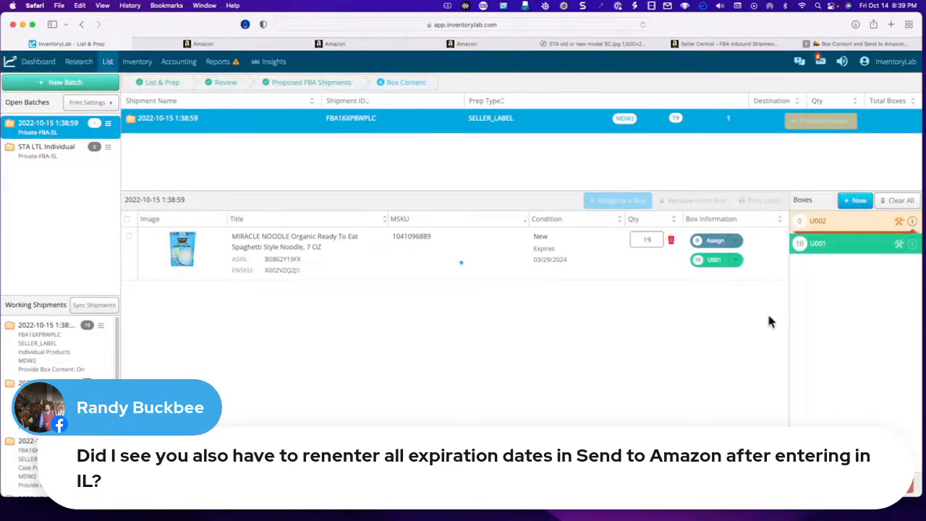
{"action": "left_click", "coordinate": [738, 246]}
{"action": "left_click", "coordinate": [698, 332]}
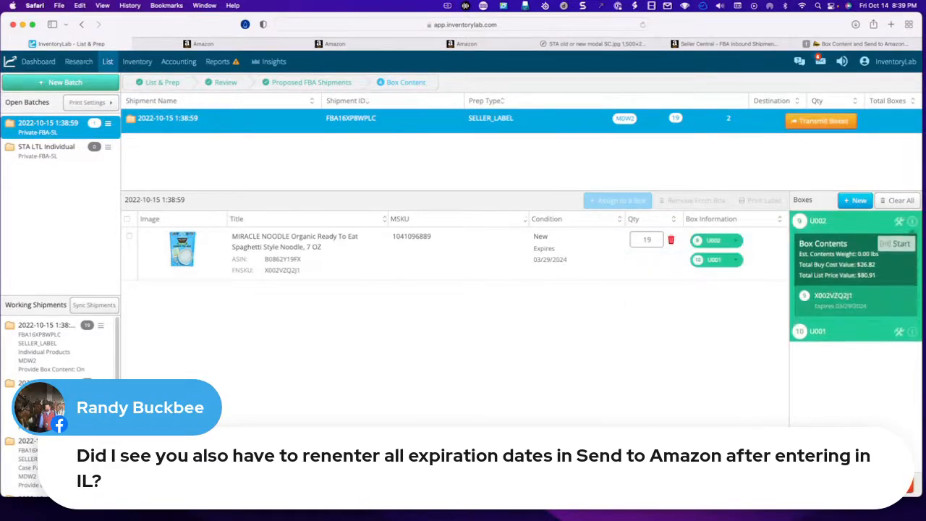
{"action": "left_click", "coordinate": [912, 332]}
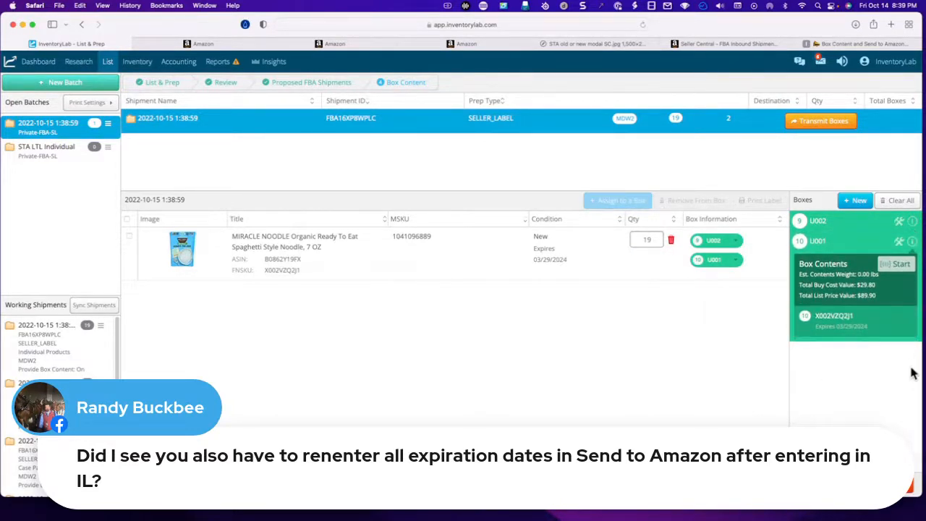
- Transmit the boxes with 10 lbs and 10 x 10 x 10 inches set for all boxes, and return to List & Prep
{"action": "left_click", "coordinate": [824, 124]}
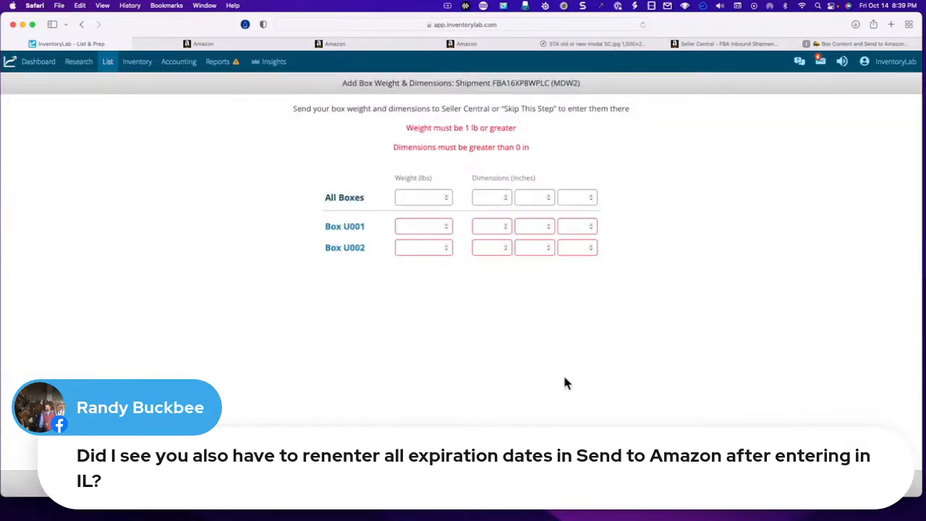
{"action": "left_click", "coordinate": [422, 198]}
{"action": "type", "text": "10"}
{"action": "key", "text": "Tab"}
{"action": "type", "text": "10"}
{"action": "key", "text": "Tab"}
{"action": "type", "text": "10"}
{"action": "key", "text": "Tab"}
{"action": "type", "text": "10"}
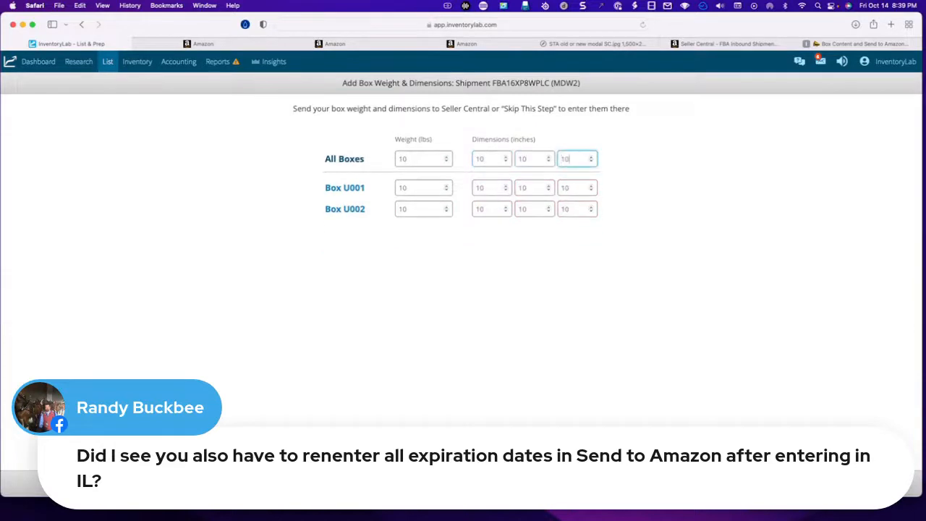
{"action": "left_click", "coordinate": [861, 483]}
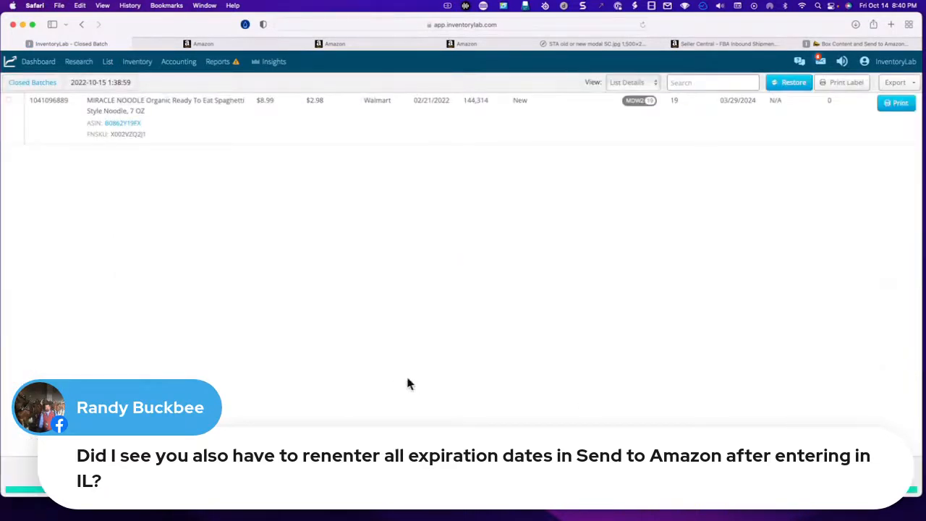
{"action": "mouse_move", "coordinate": [110, 67]}
{"action": "left_click", "coordinate": [117, 85]}
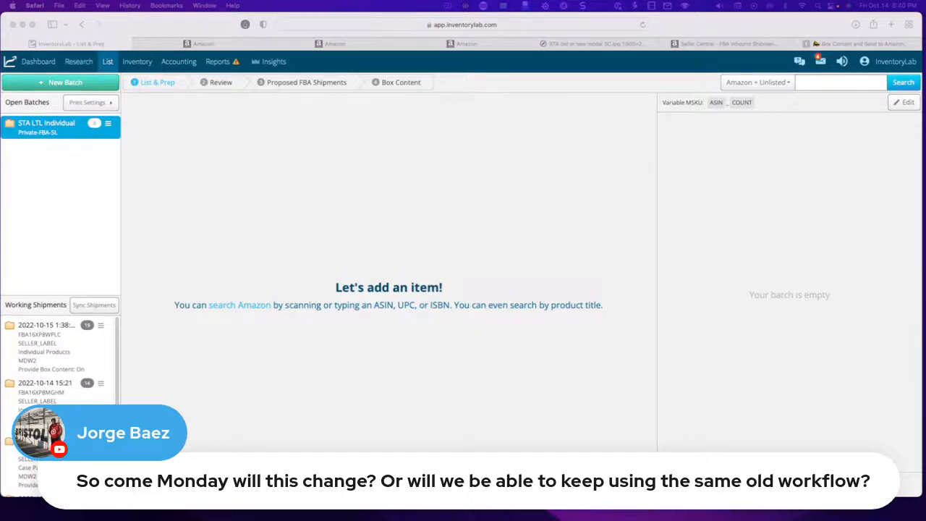
- View the image of the old-or-new Send to Amazon workflow notice and return to InventoryLab's List & Prep page
{"action": "left_click", "coordinate": [629, 44]}
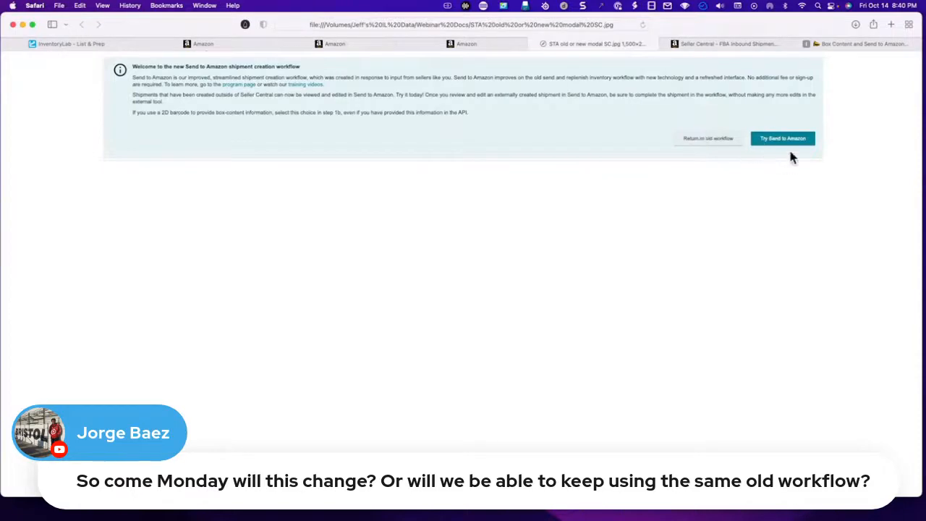
{"action": "left_click", "coordinate": [69, 44]}
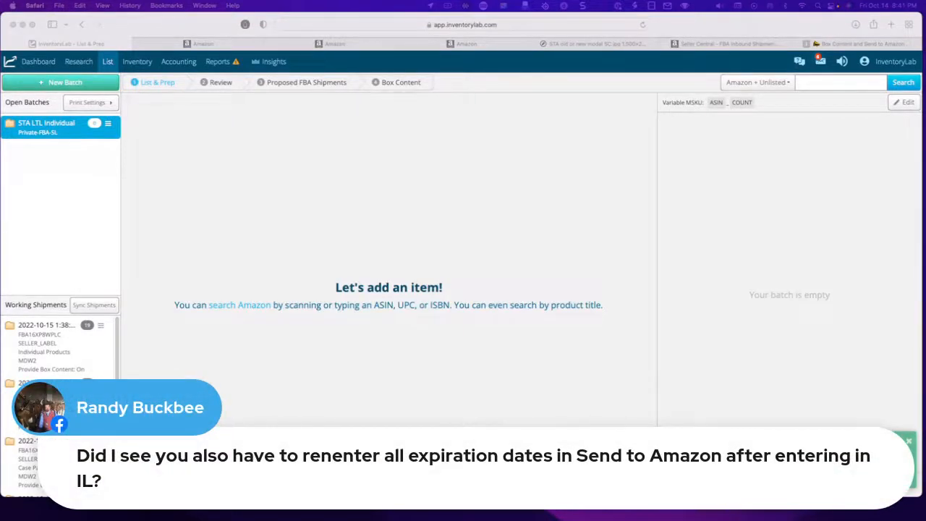
{"action": "left_click", "coordinate": [403, 406]}
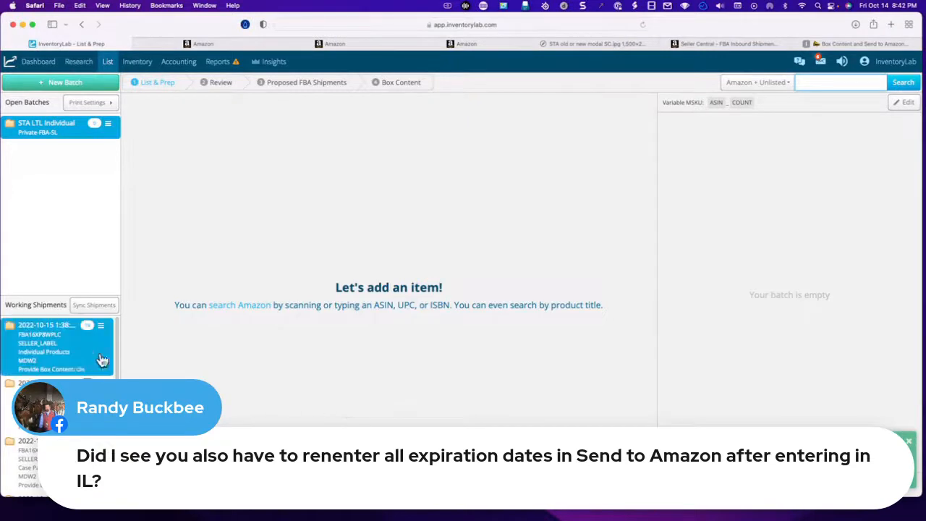
- Open the 2022-10-15 1:38:59 working shipment in Seller Central's Send to Amazon workflow and check the noodle item's expiration date
{"action": "left_click", "coordinate": [79, 360]}
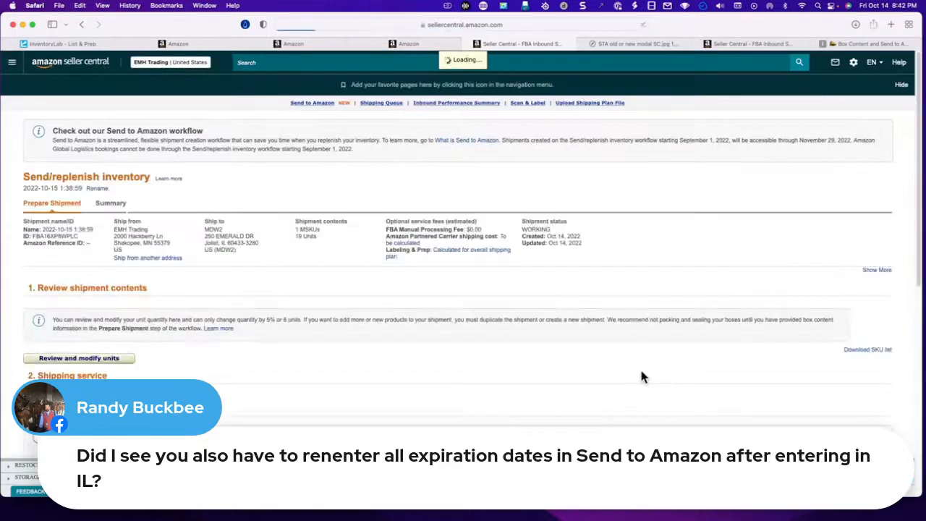
{"action": "left_click", "coordinate": [837, 228]}
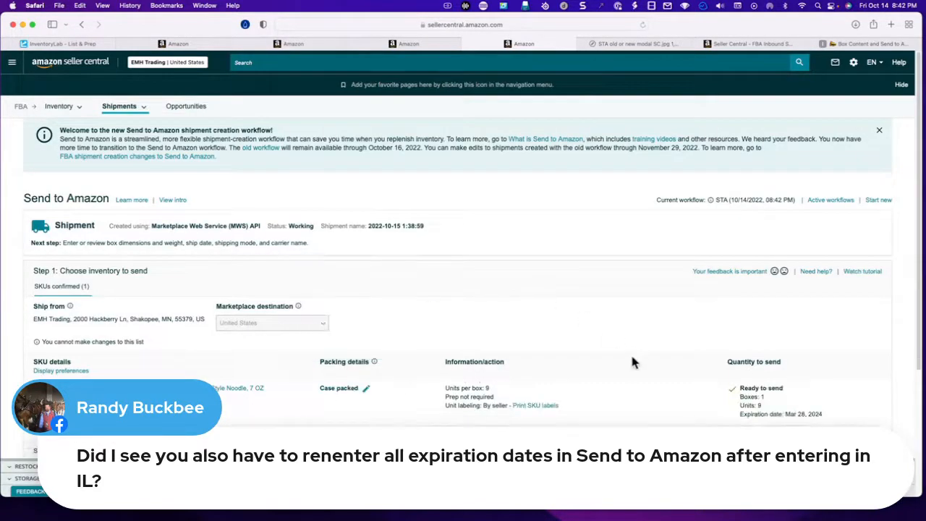
{"action": "scroll", "coordinate": [612, 353], "scroll_direction": "down", "scroll_amount": 2}
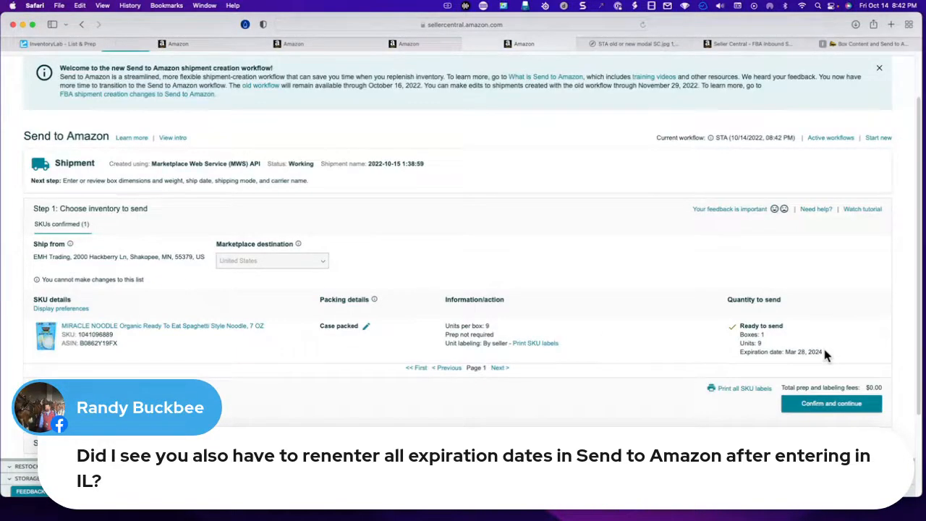
{"action": "left_click_drag", "start_coordinate": [823, 351], "coordinate": [738, 352]}
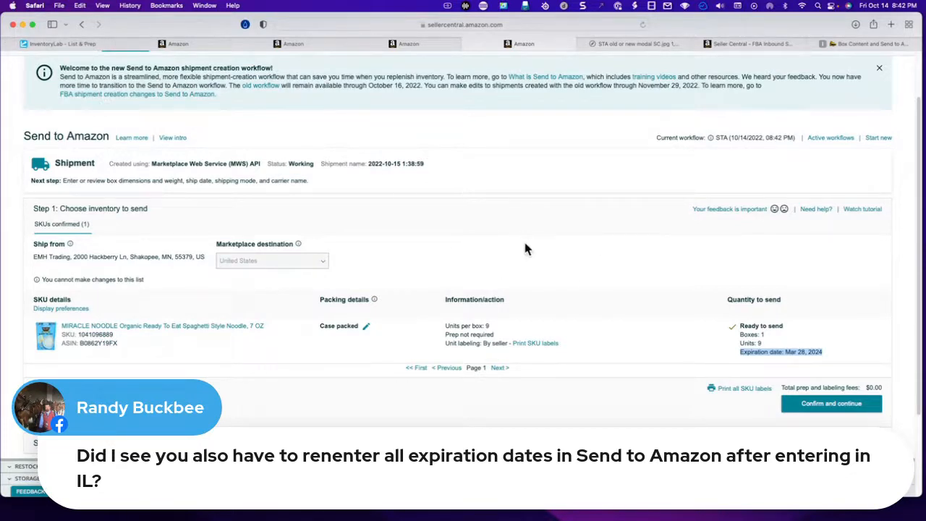
{"action": "scroll", "coordinate": [528, 246], "scroll_direction": "down", "scroll_amount": 1}
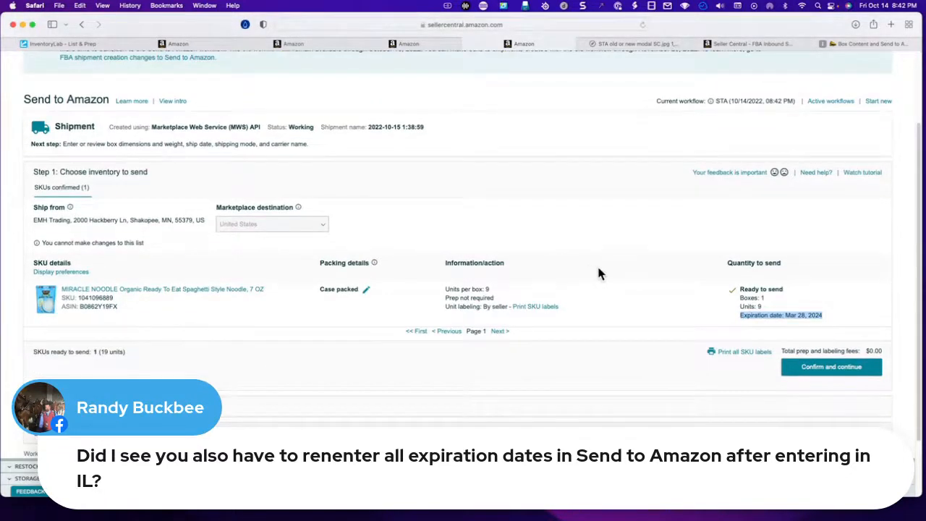
{"action": "scroll", "coordinate": [598, 273], "scroll_direction": "down", "scroll_amount": 1}
{"action": "scroll", "coordinate": [597, 273], "scroll_direction": "down", "scroll_amount": 2}
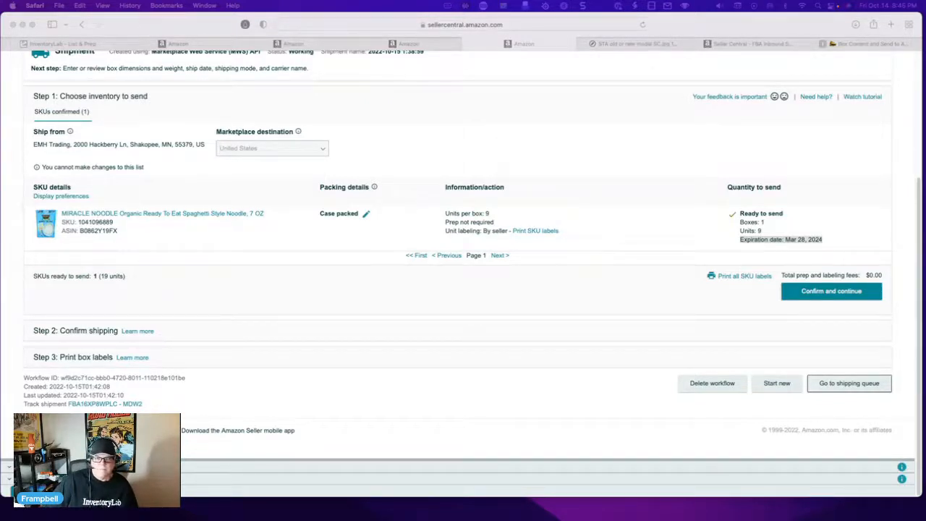
- Switch to InventoryLab, dismiss the box content notification, and open the Send to Amazon Webinar article in the Help Center's webinar resources
{"action": "left_click", "coordinate": [85, 47]}
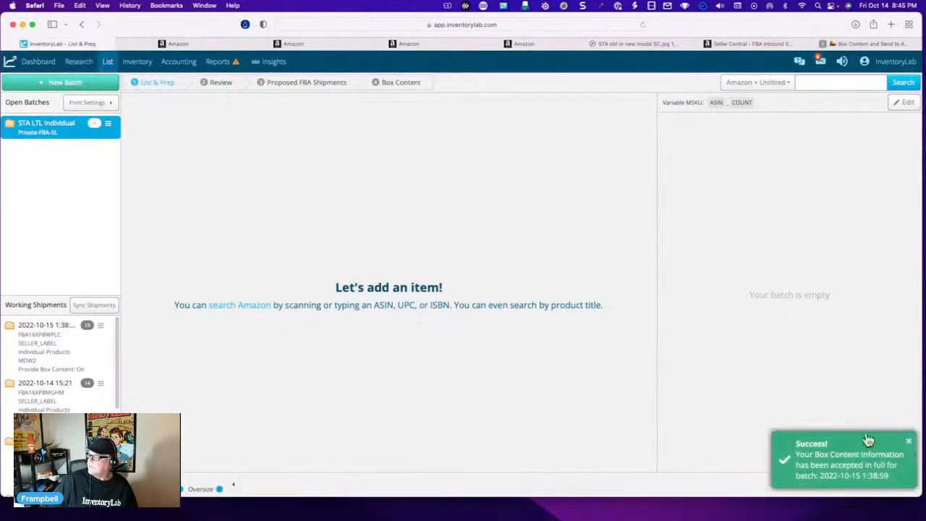
{"action": "left_click", "coordinate": [908, 441]}
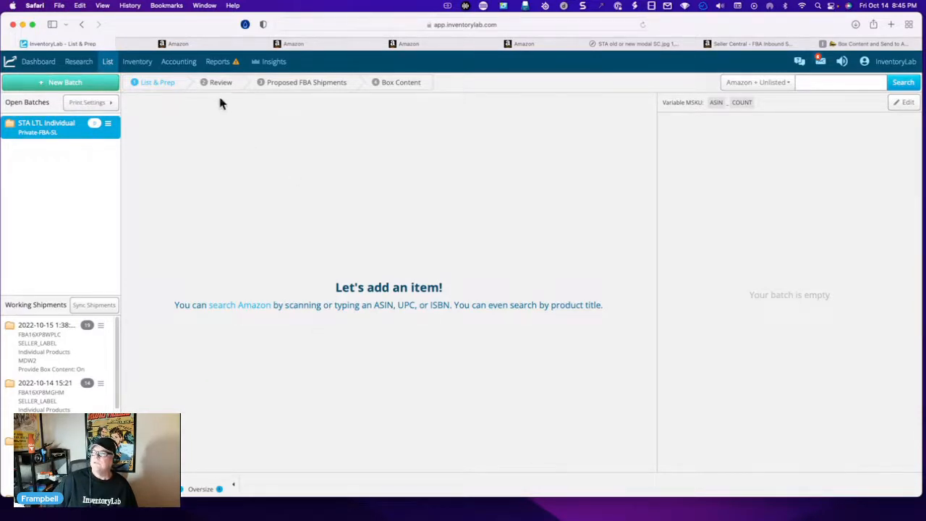
{"action": "left_click", "coordinate": [800, 64]}
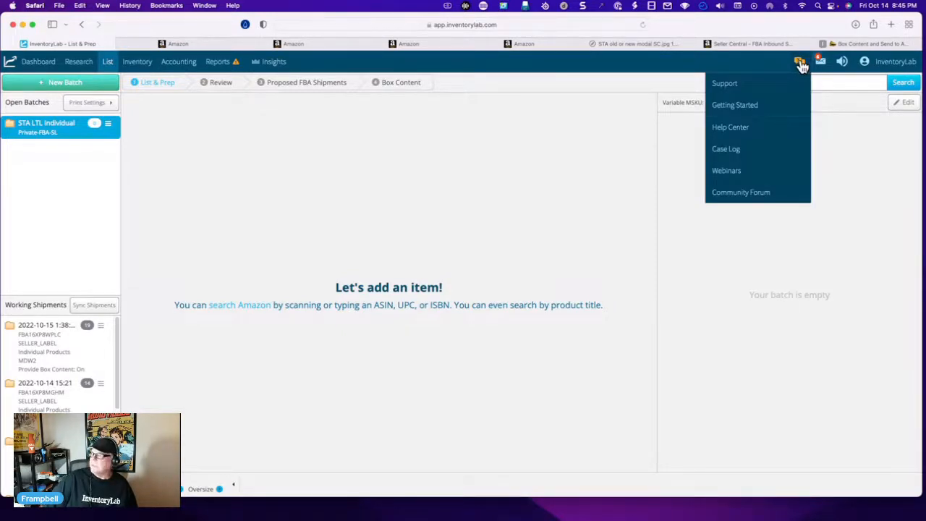
{"action": "left_click", "coordinate": [748, 130]}
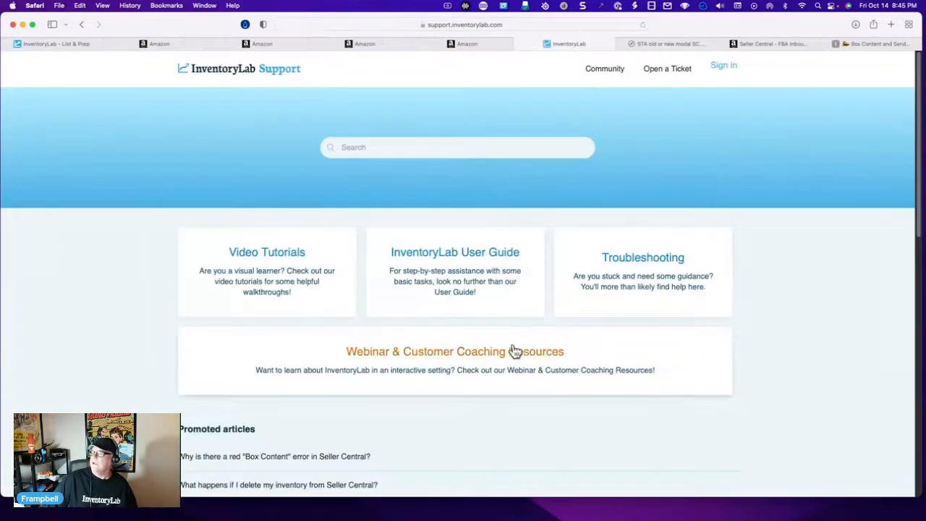
{"action": "left_click", "coordinate": [509, 360]}
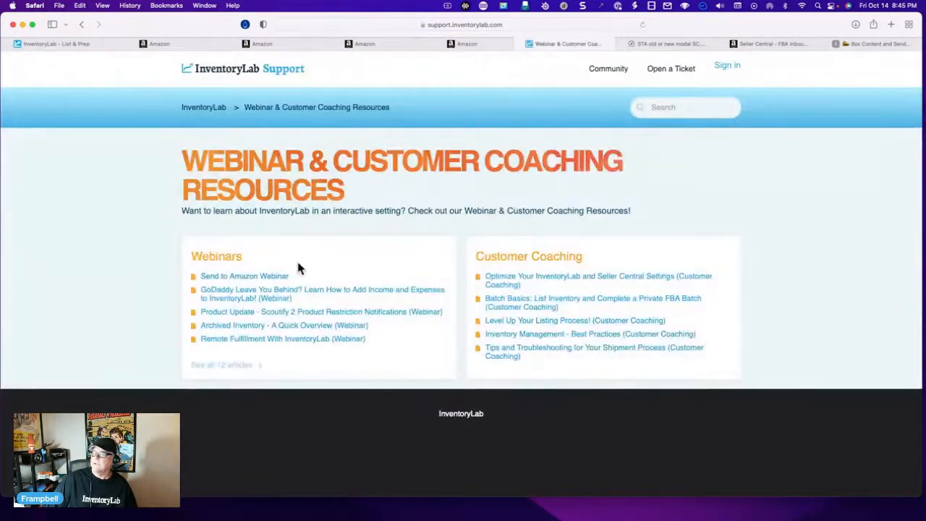
{"action": "left_click", "coordinate": [236, 278]}
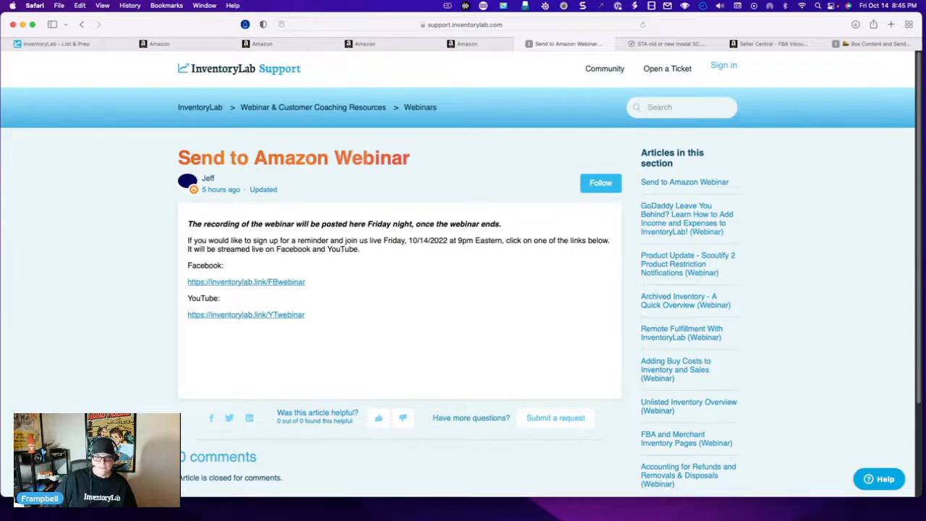
- Search the Help Center home page for "send to Amazon" and open the Send to Amazon Webinar article
{"action": "left_click", "coordinate": [207, 110]}
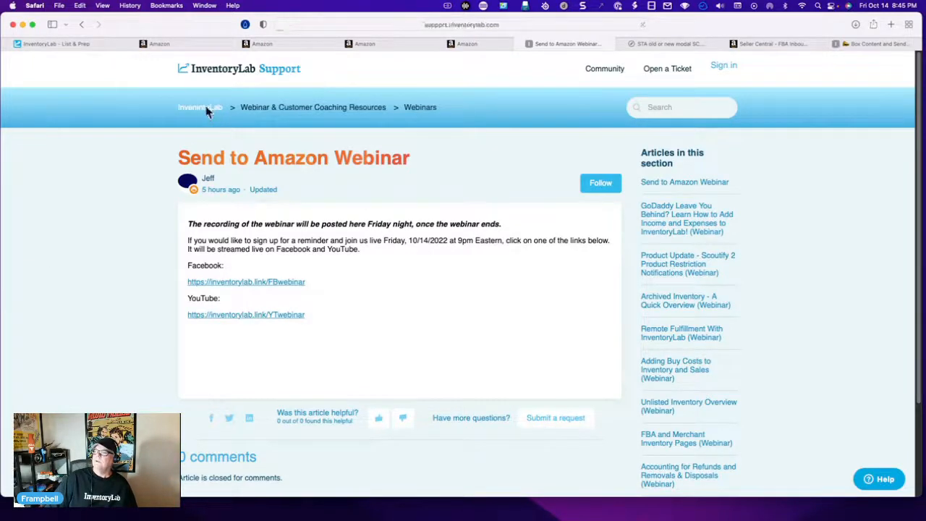
{"action": "left_click", "coordinate": [398, 145]}
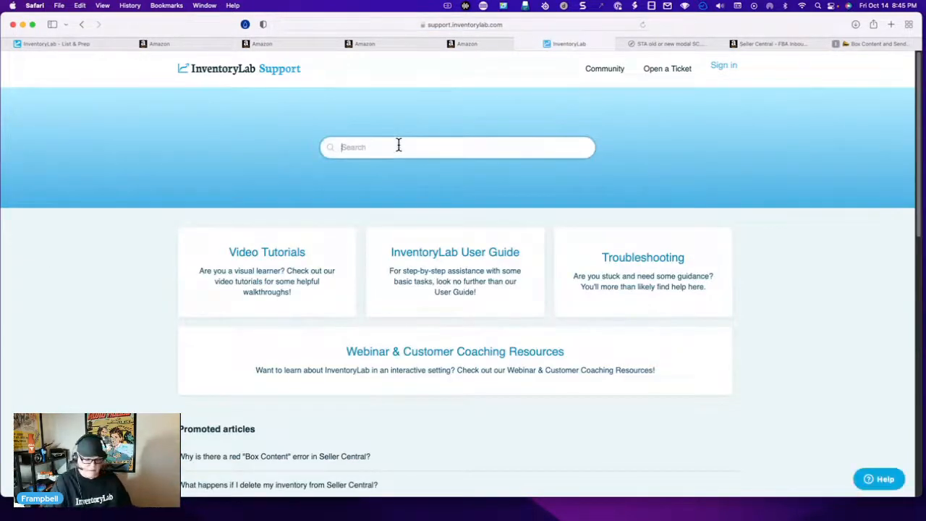
{"action": "type", "text": "send to ama"}
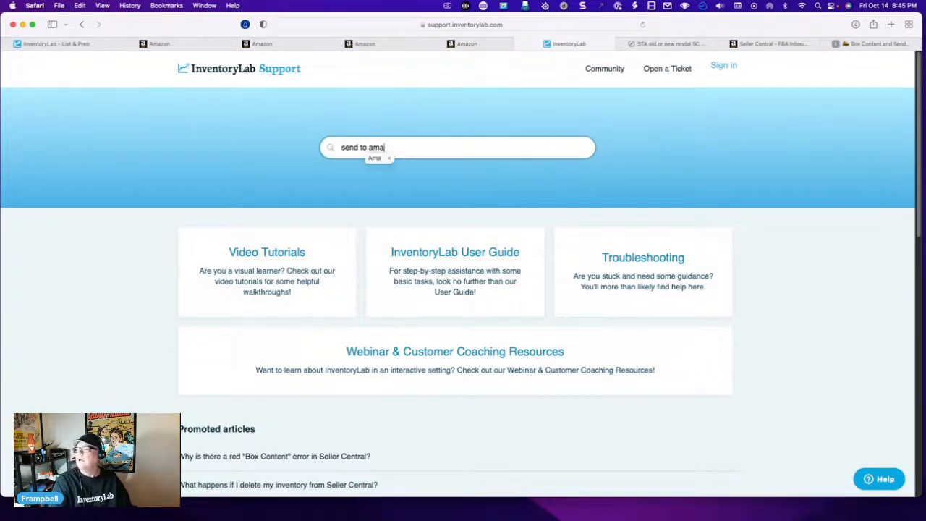
{"action": "type", "text": "zn"}
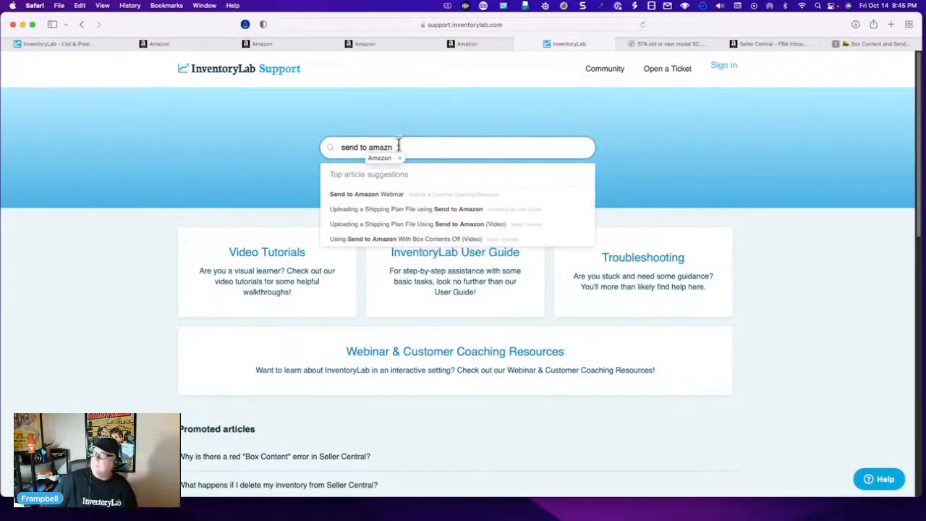
{"action": "left_click", "coordinate": [405, 210]}
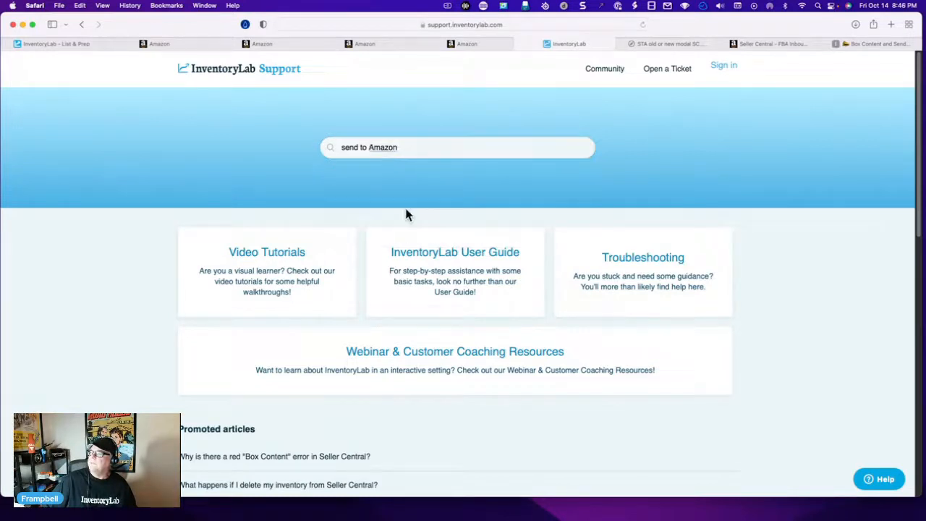
{"action": "left_click", "coordinate": [410, 148]}
{"action": "key", "text": "Return"}
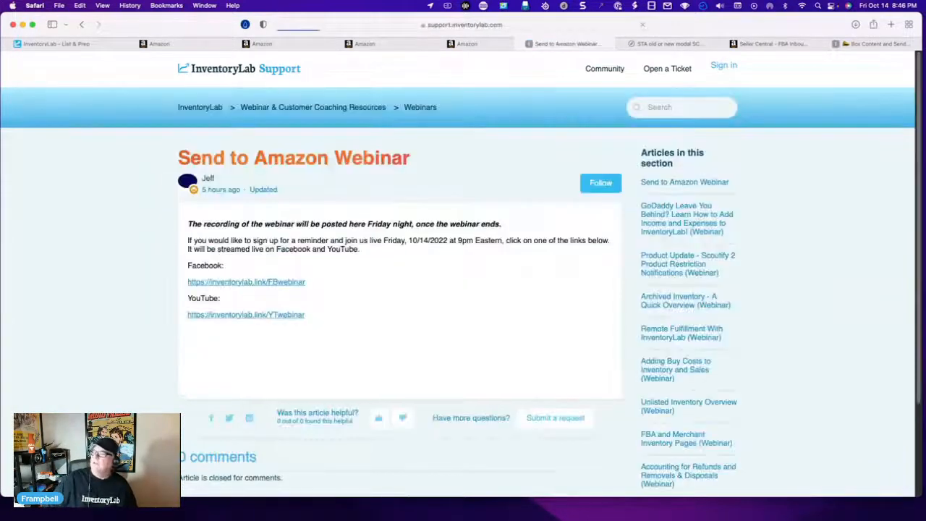
- Return to the Help Center home page and search it for "send to amazon"
{"action": "left_click", "coordinate": [199, 107]}
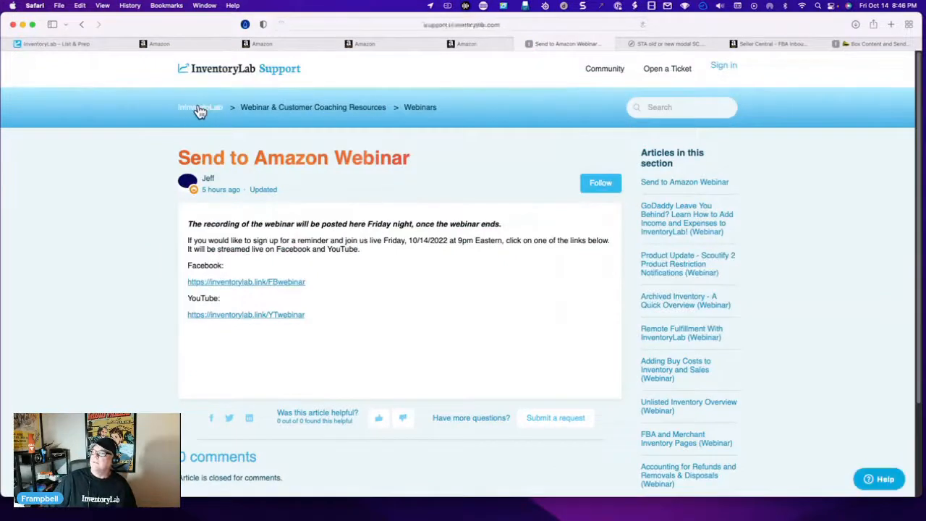
{"action": "left_click", "coordinate": [410, 147]}
{"action": "type", "text": "k"}
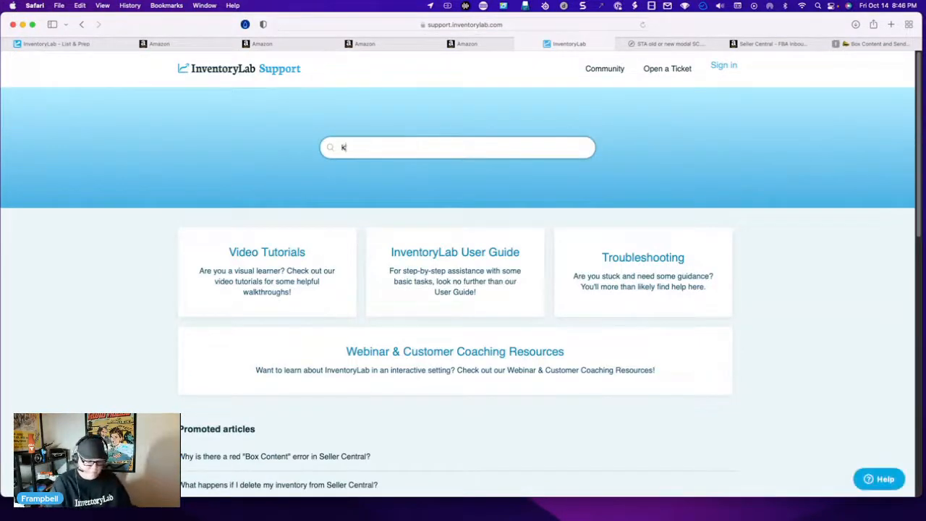
{"action": "key", "text": "BackSpace"}
{"action": "type", "text": "send to ama"}
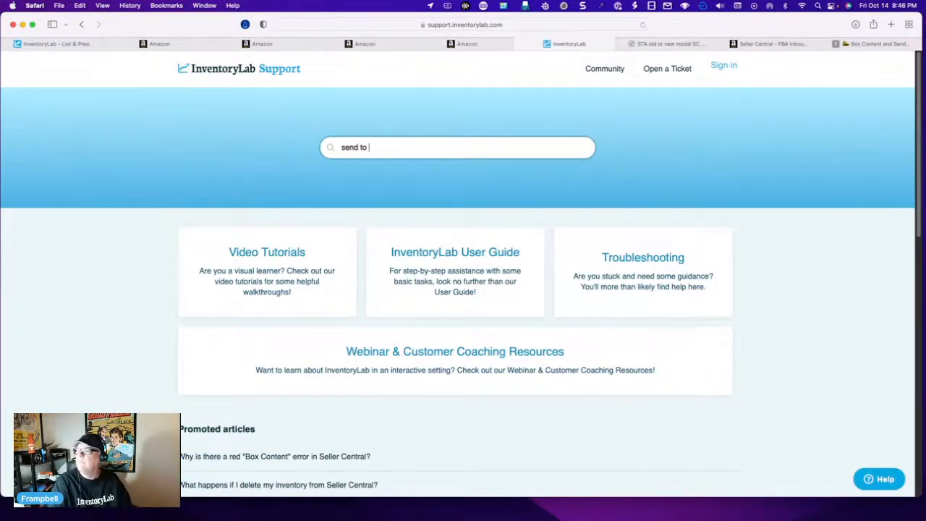
{"action": "type", "text": "zon"}
{"action": "key", "text": "Return"}
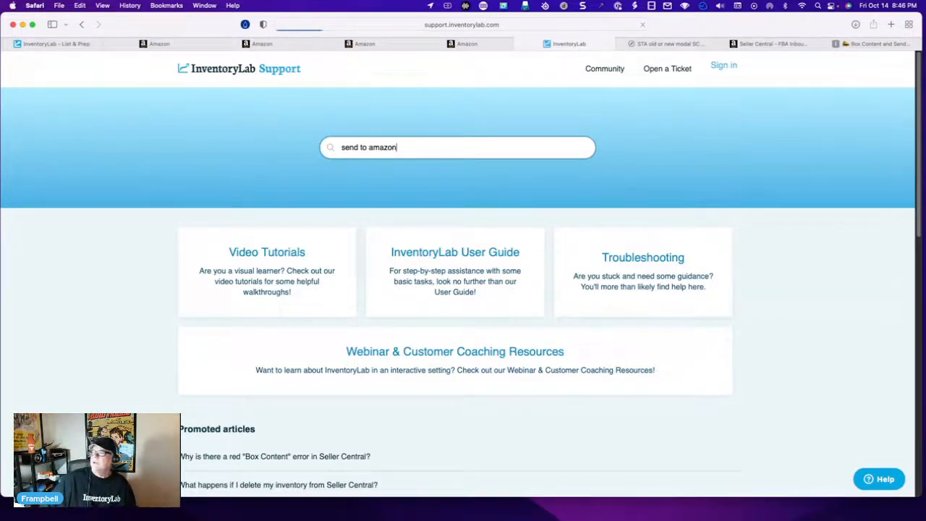
- Examine the knowledge base results for articles and videos on uploading shipping plans and using Send to Amazon with box contents off
{"action": "scroll", "coordinate": [348, 213], "scroll_direction": "down", "scroll_amount": 1}
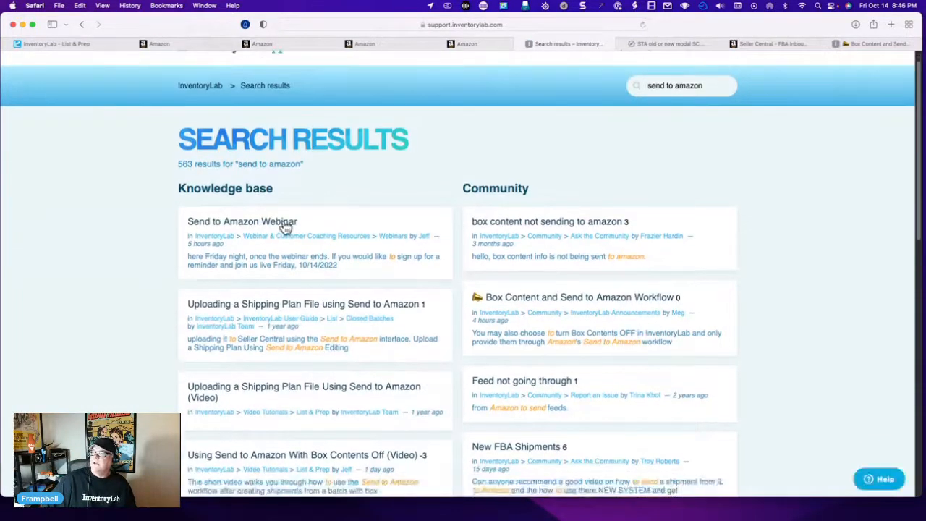
{"action": "scroll", "coordinate": [366, 195], "scroll_direction": "down", "scroll_amount": 3}
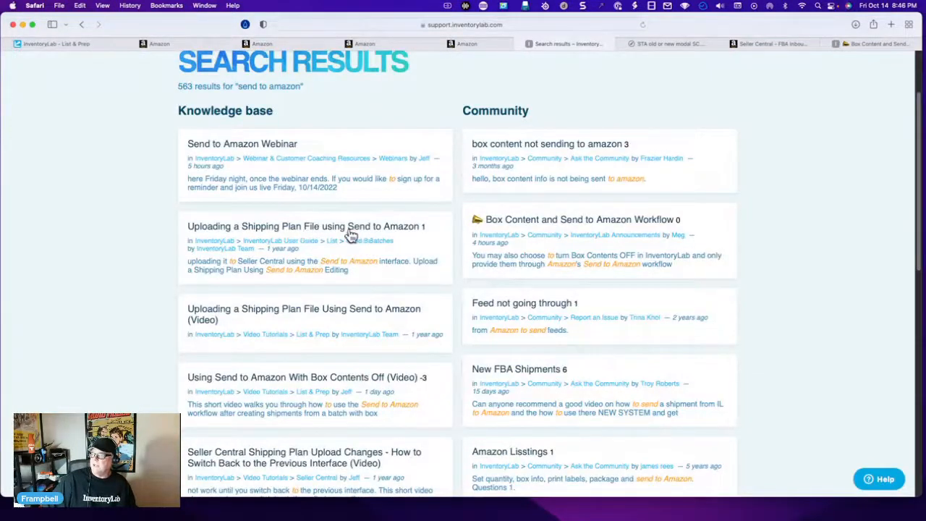
{"action": "scroll", "coordinate": [345, 233], "scroll_direction": "down", "scroll_amount": 1}
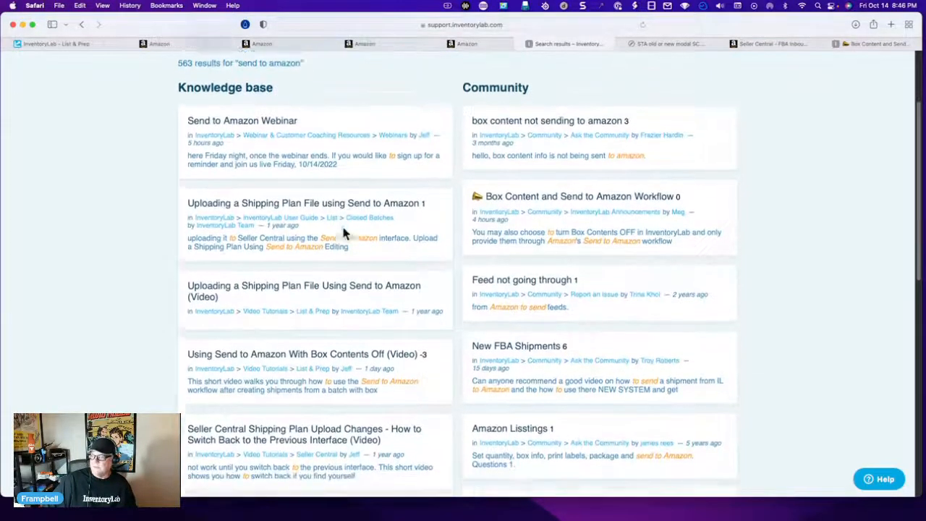
{"action": "scroll", "coordinate": [345, 233], "scroll_direction": "down", "scroll_amount": 2}
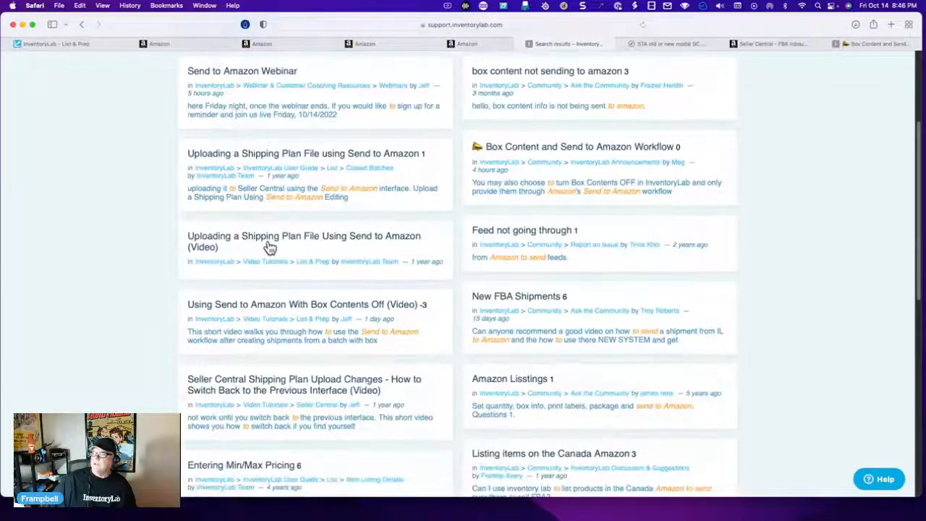
{"action": "scroll", "coordinate": [365, 261], "scroll_direction": "down", "scroll_amount": 1}
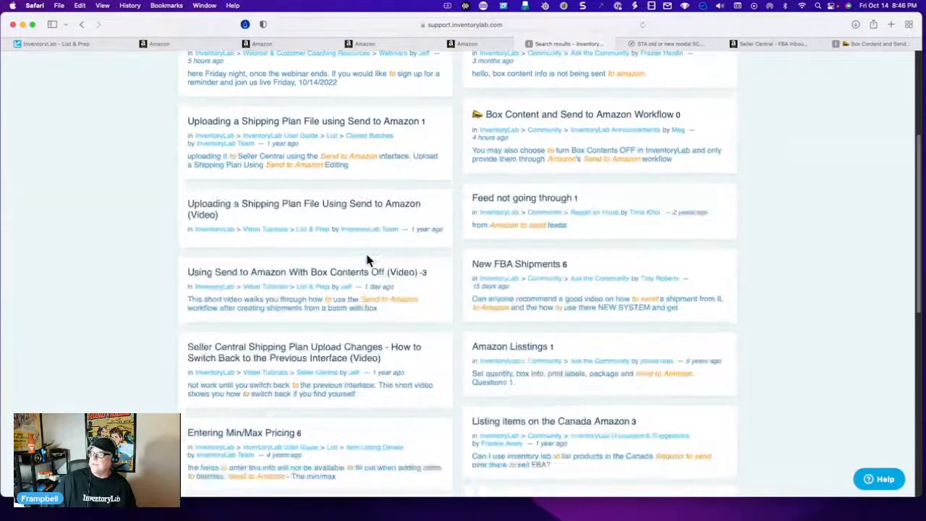
{"action": "scroll", "coordinate": [367, 259], "scroll_direction": "down", "scroll_amount": 1}
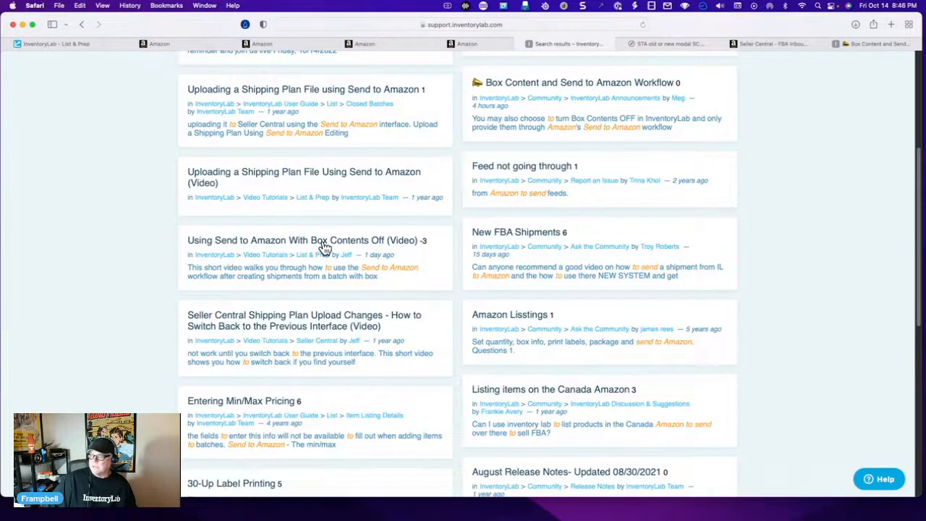
{"action": "scroll", "coordinate": [295, 255], "scroll_direction": "down", "scroll_amount": 1}
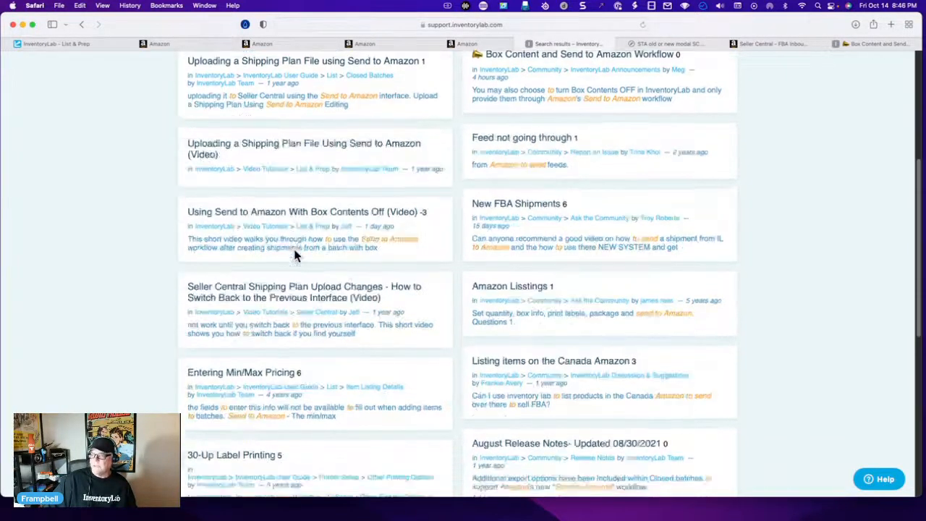
{"action": "scroll", "coordinate": [296, 275], "scroll_direction": "down", "scroll_amount": 1}
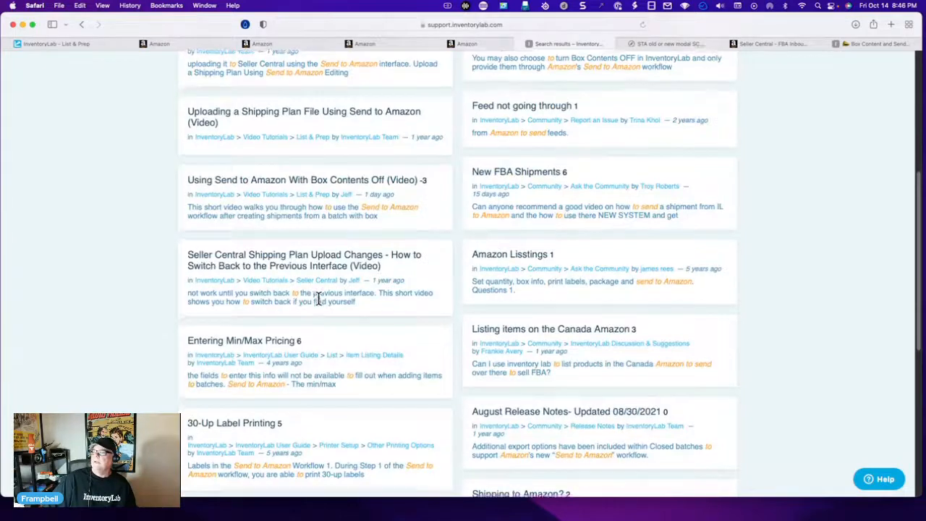
{"action": "scroll", "coordinate": [318, 302], "scroll_direction": "down", "scroll_amount": 1}
{"action": "scroll", "coordinate": [320, 303], "scroll_direction": "up", "scroll_amount": 10}
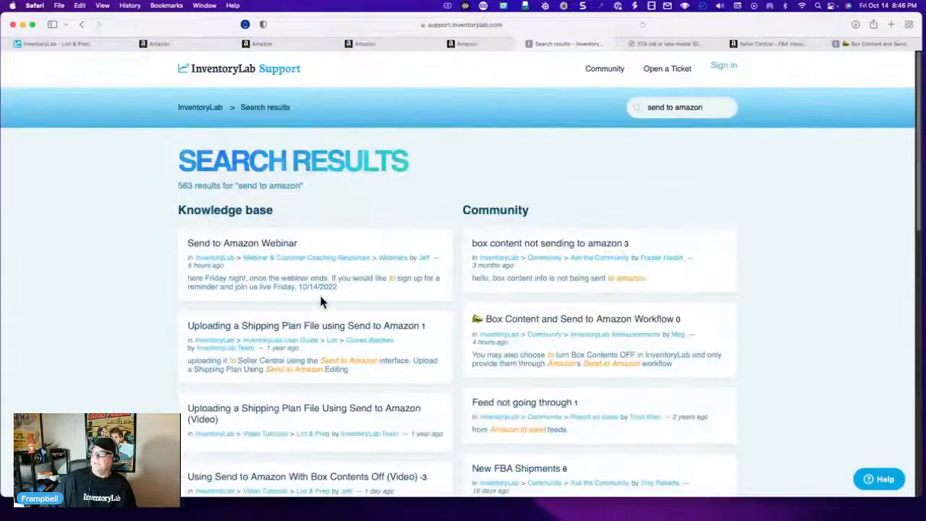
- Switch to Seller Central, open the Shipping Queue, and go from there to the Send to Amazon workflow
{"action": "left_click", "coordinate": [181, 45]}
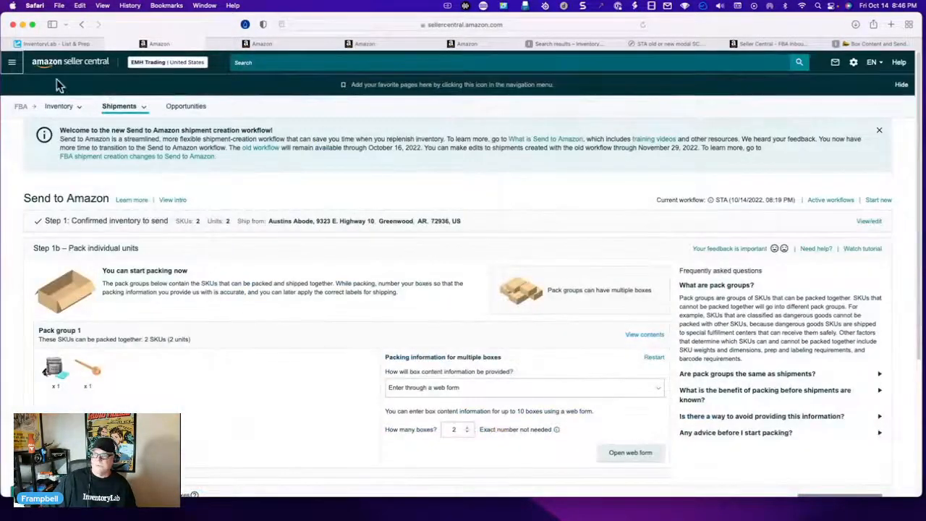
{"action": "left_click", "coordinate": [11, 62]}
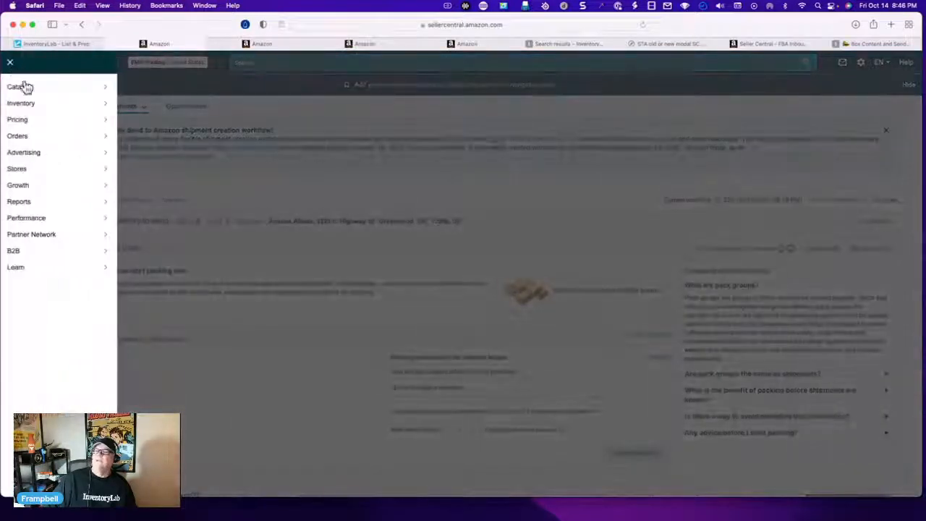
{"action": "mouse_move", "coordinate": [32, 107]}
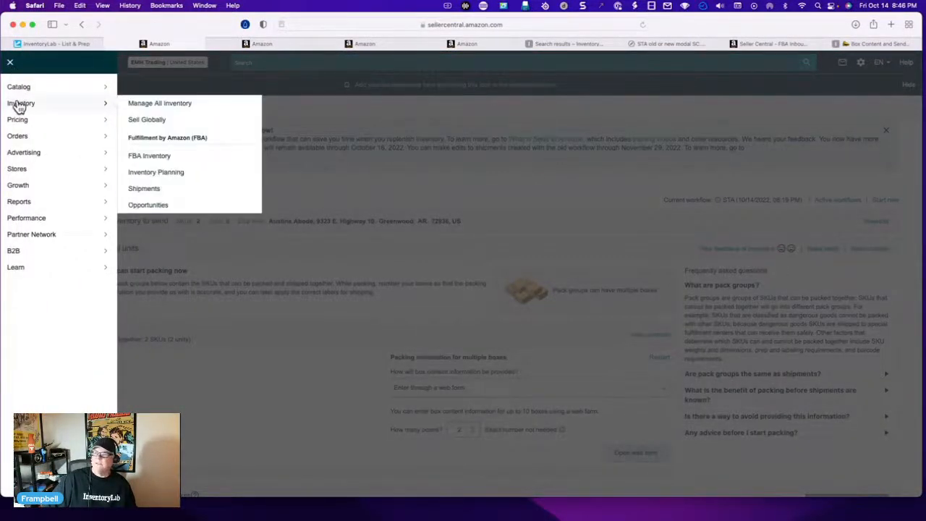
{"action": "left_click", "coordinate": [146, 188]}
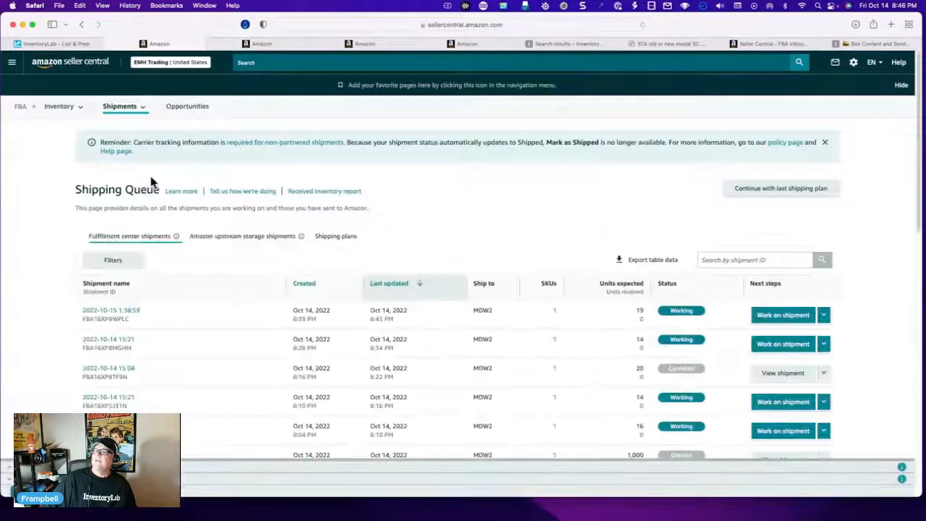
{"action": "mouse_move", "coordinate": [140, 116]}
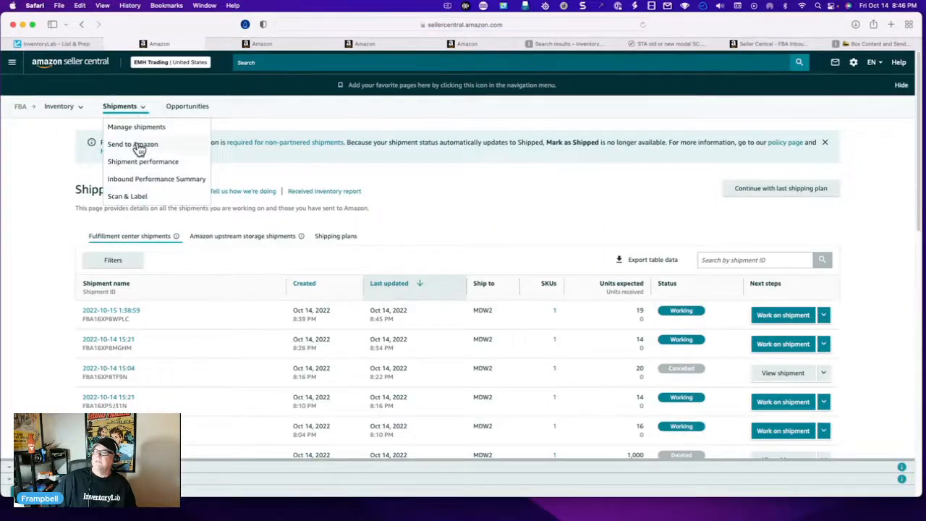
{"action": "left_click", "coordinate": [138, 148]}
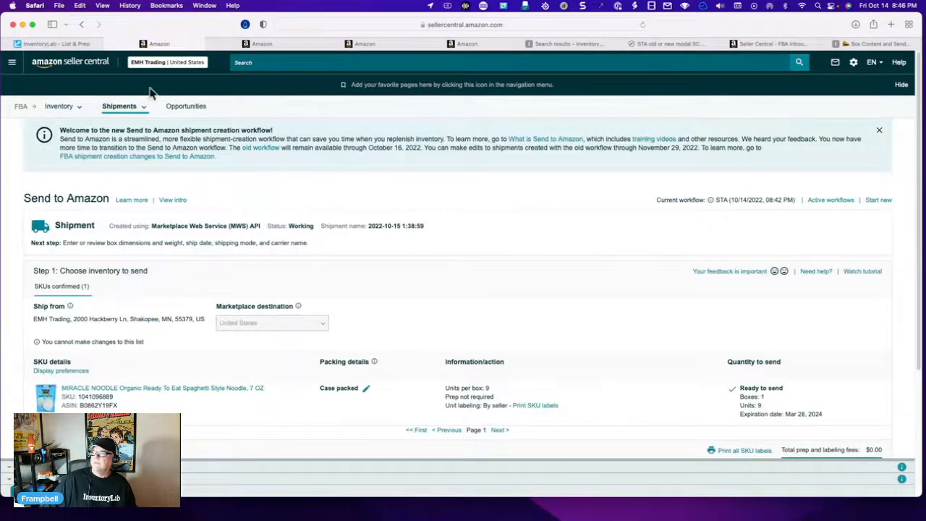
- Switch to InventoryLab's List & Prep page and bring up its support and help resource options
{"action": "left_click", "coordinate": [61, 44]}
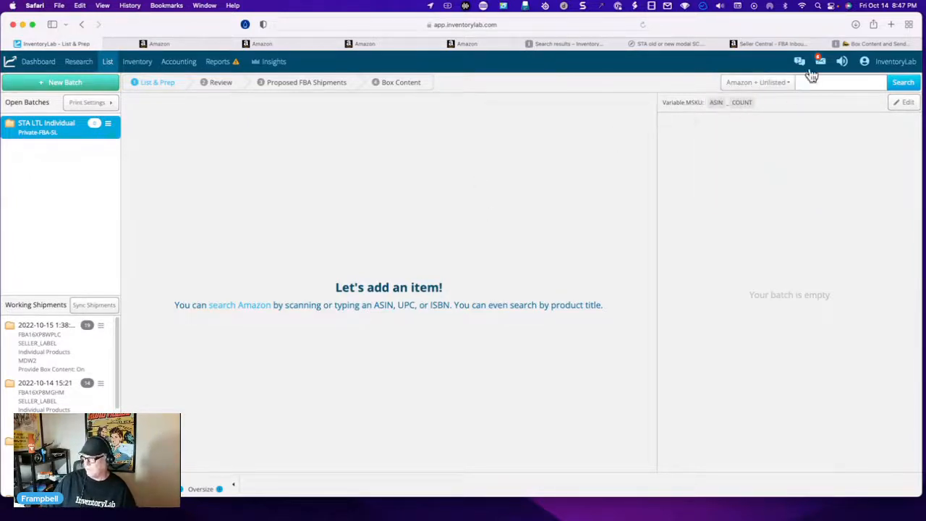
{"action": "mouse_move", "coordinate": [799, 62]}
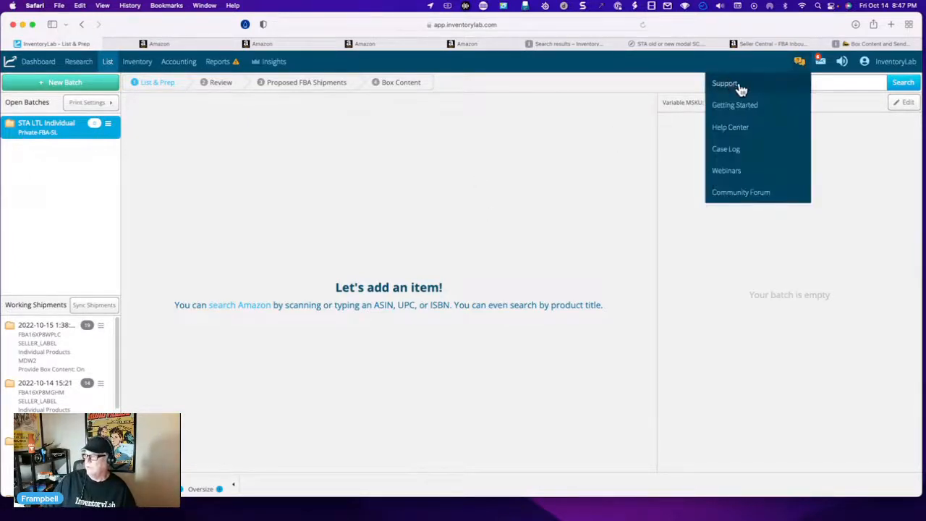